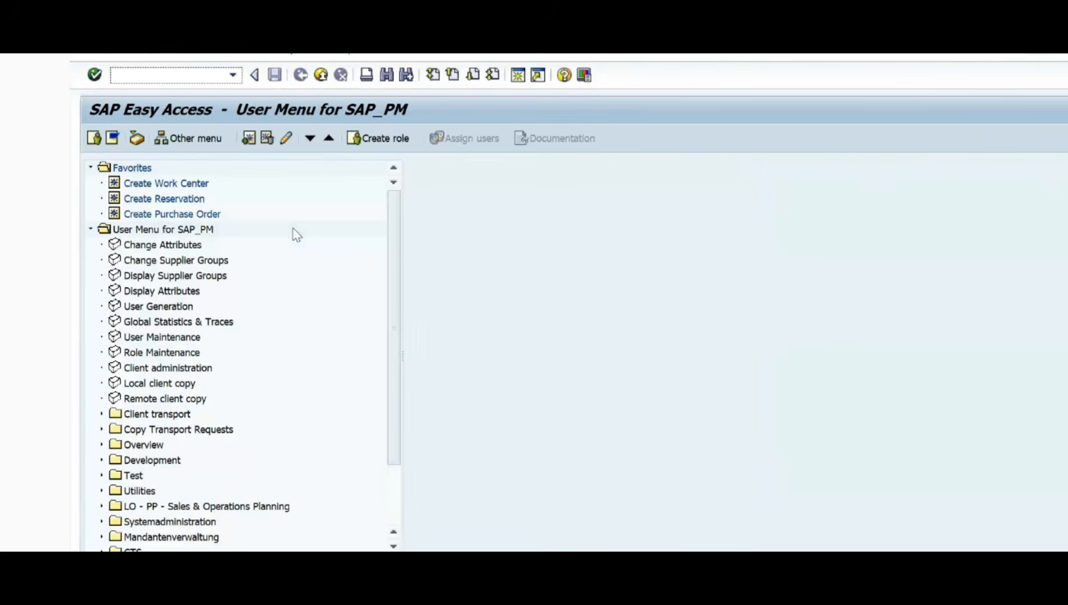
Step: Start transaction ip01 to reach the initial screen for creating a maintenance plan
text(ip01)
key(Return)
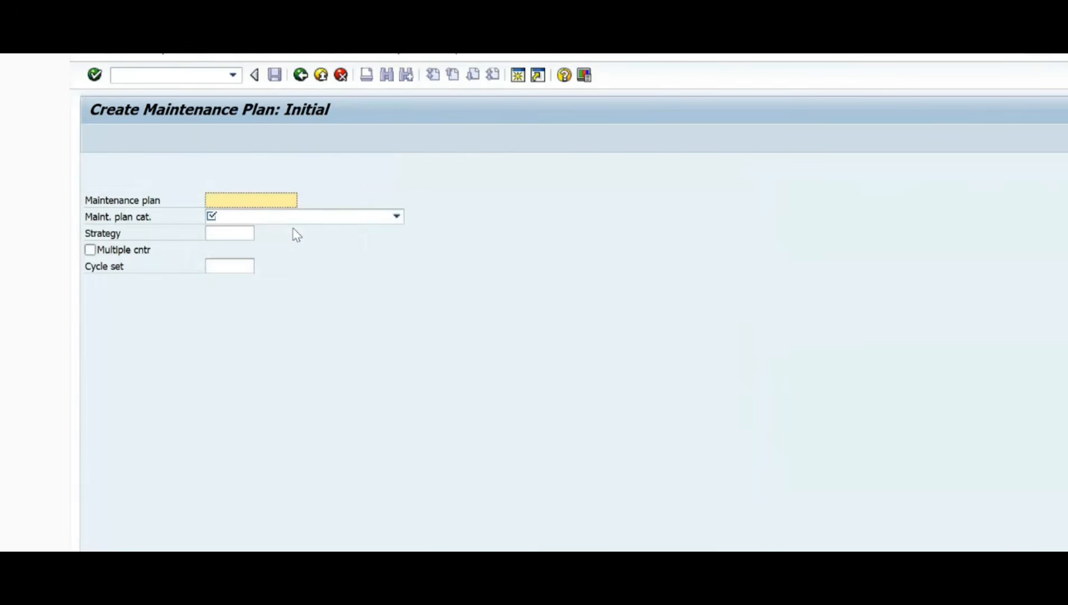
Step: Switch to the PowerPoint presentation, show the slide on the three types of maintenance plan, and return to SAP
key(alt+Tab)
key(Tab)
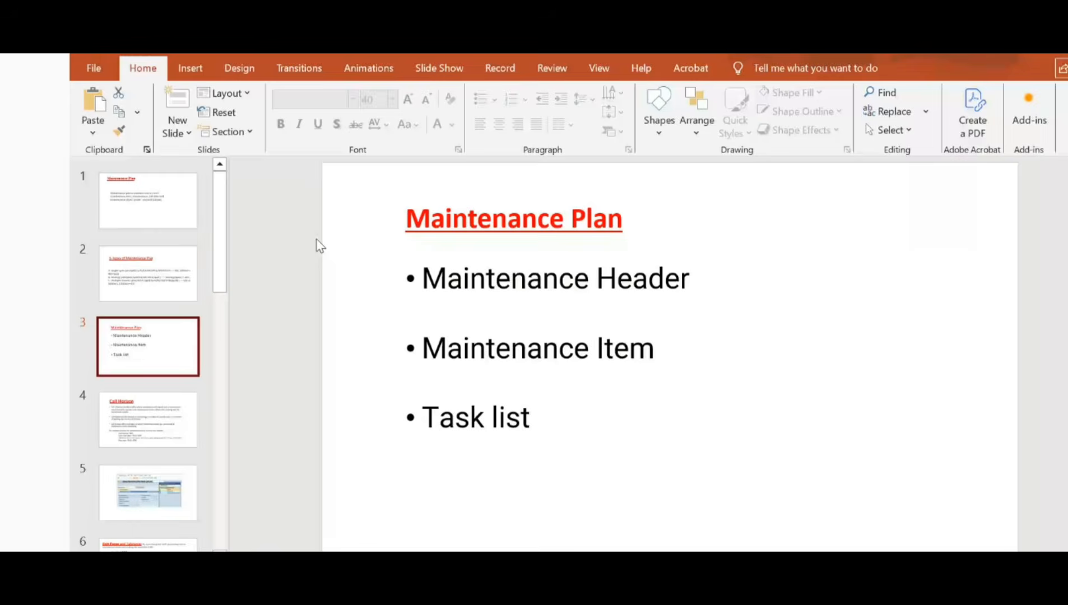
click(134, 272)
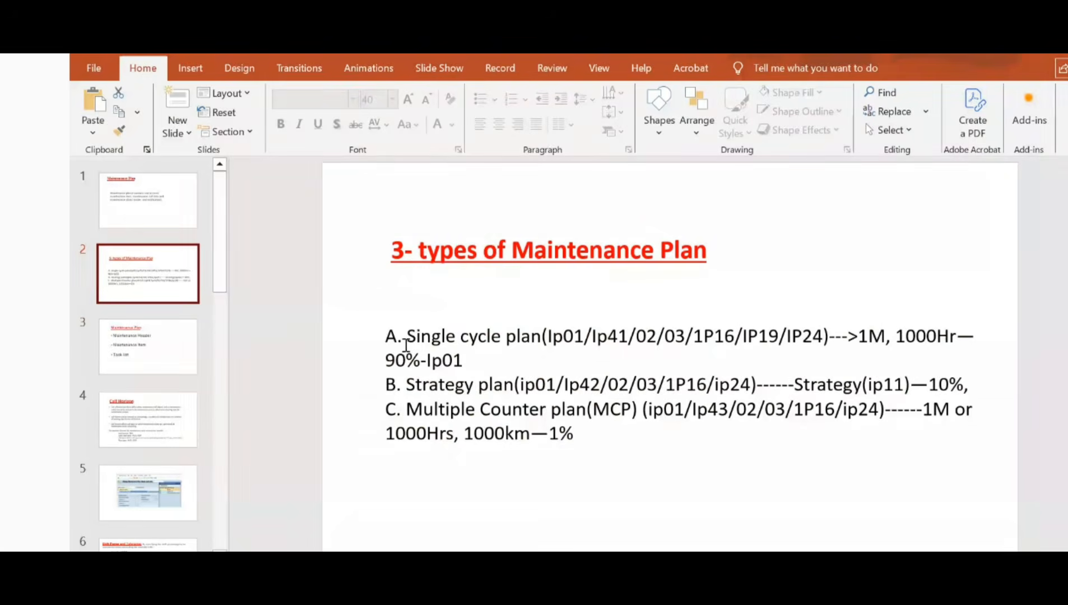
key(alt+Tab)
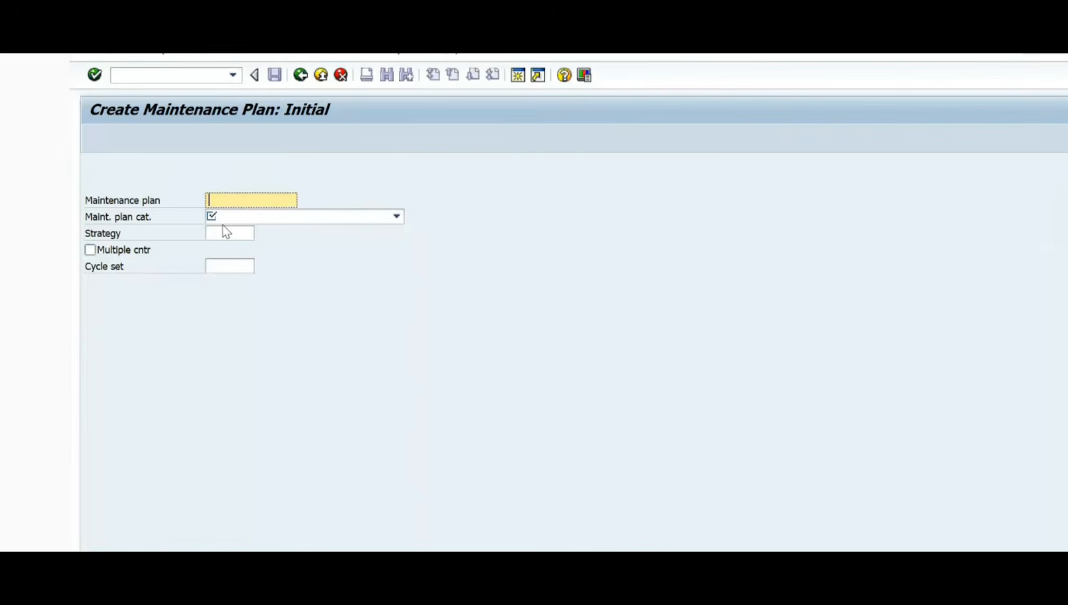
Step: Set the maintenance plan category to PM Maintenance Order
click(396, 217)
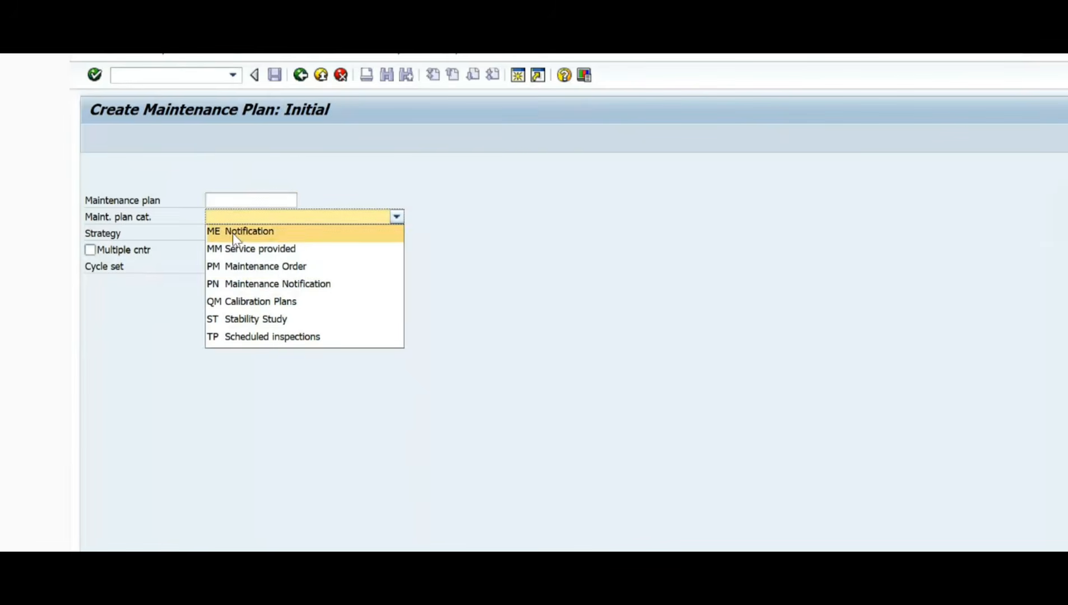
click(235, 268)
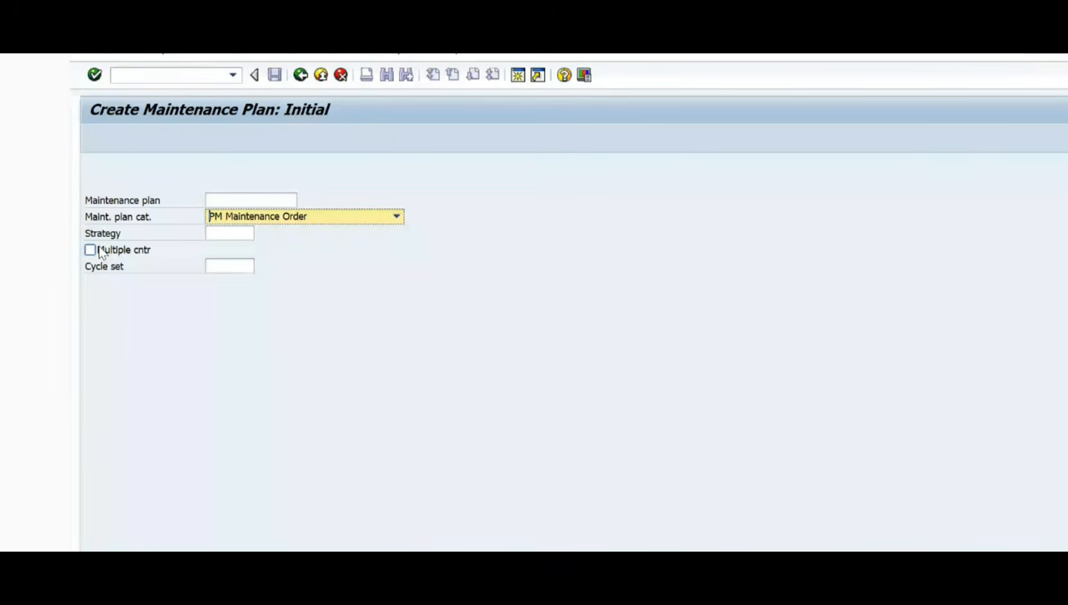
click(223, 235)
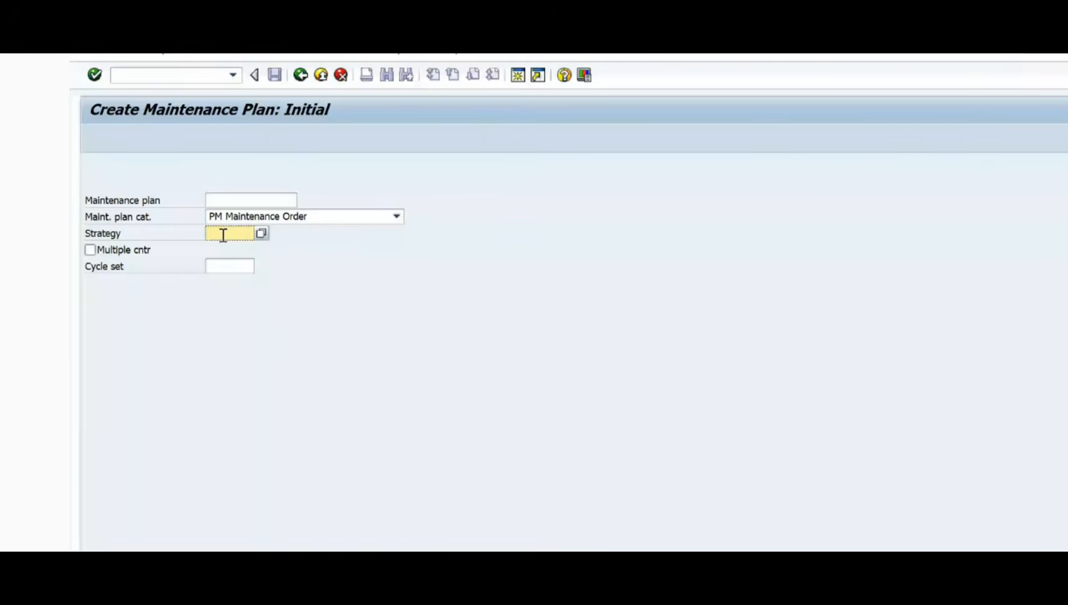
Step: Switch to the PowerPoint slide, highlight the words "Strategy plan" in item B, and return to SAP
key(alt+Tab)
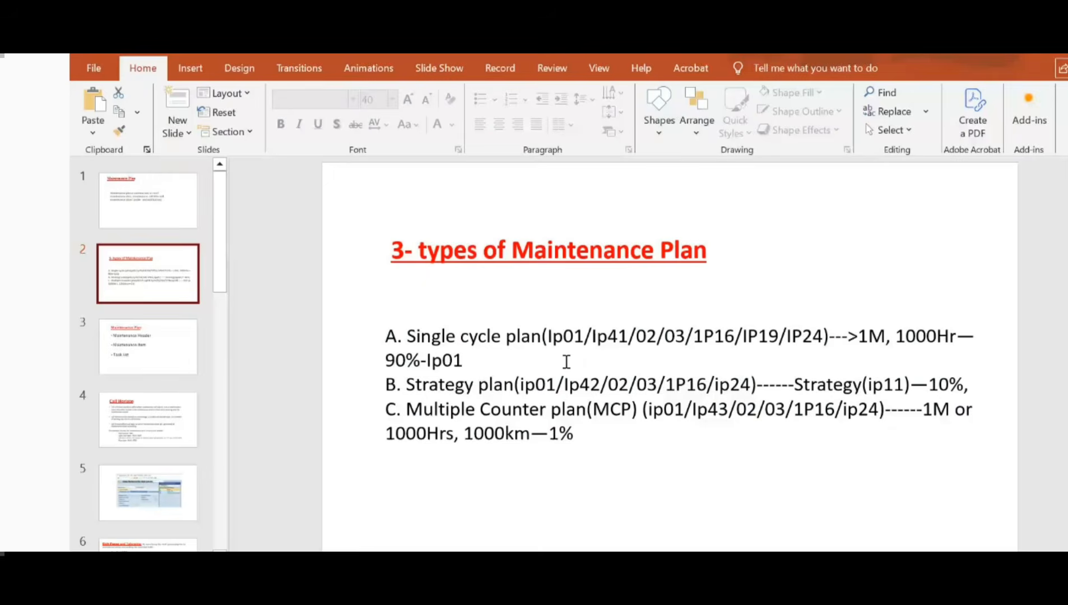
drag(406, 385, 511, 385)
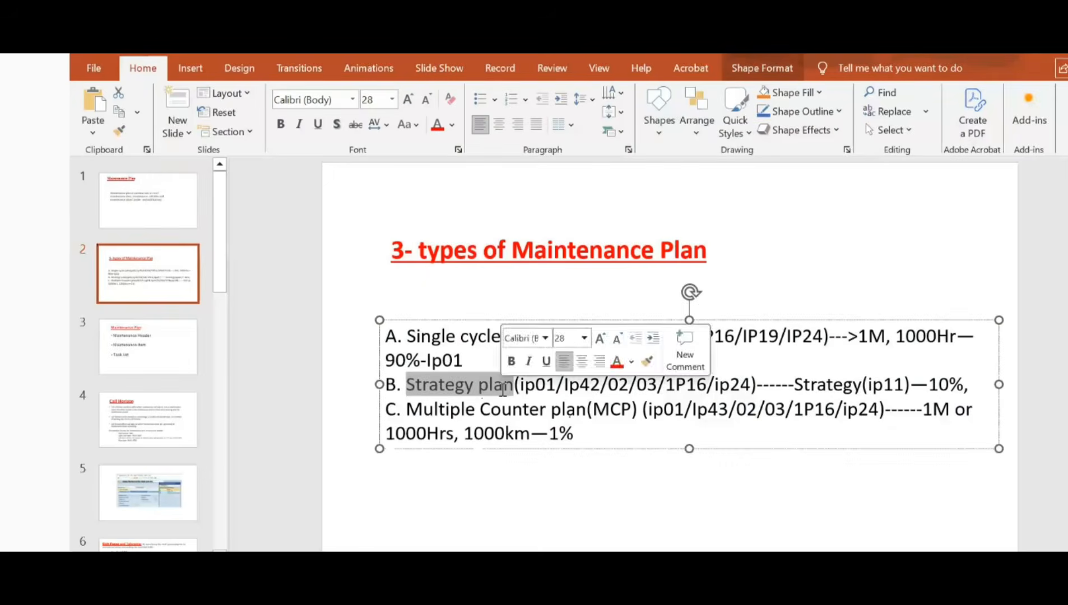
key(alt+Tab)
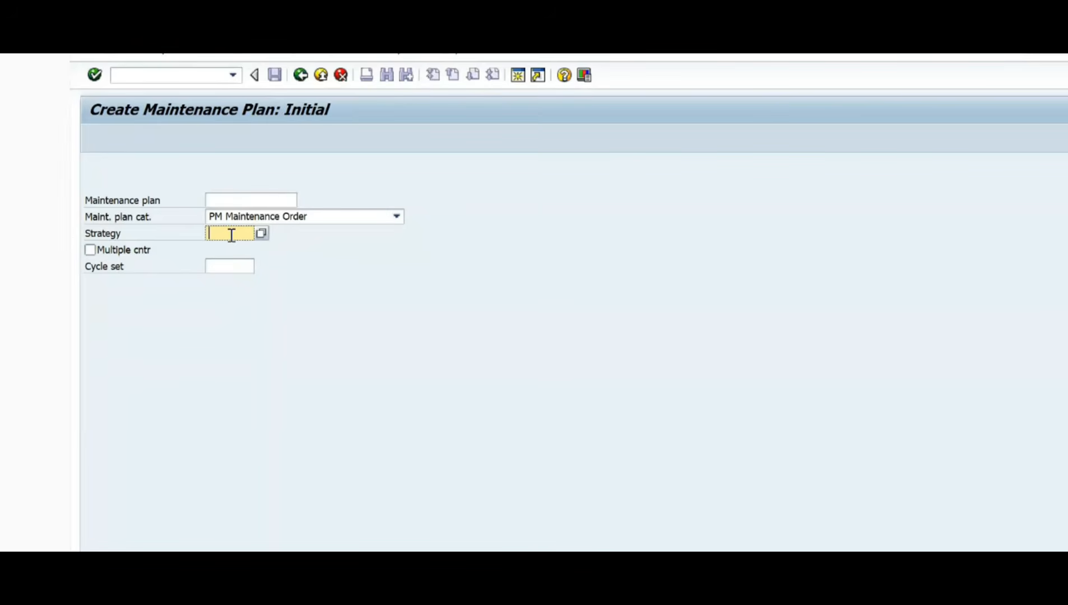
Step: Continue with the strategy and cycle set left blank to open a single cycle plan
click(229, 264)
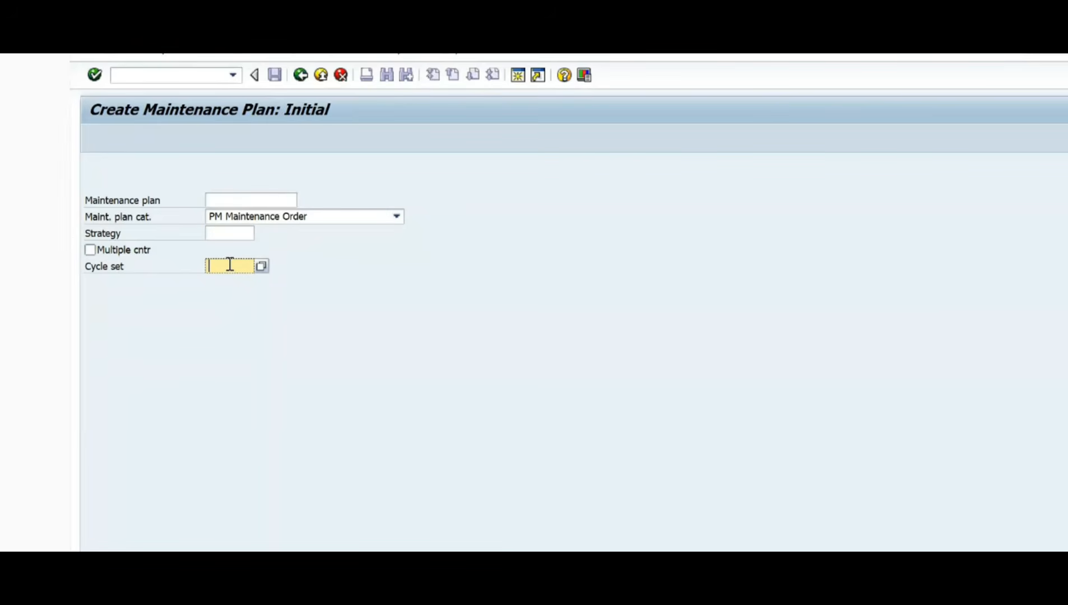
key(Return)
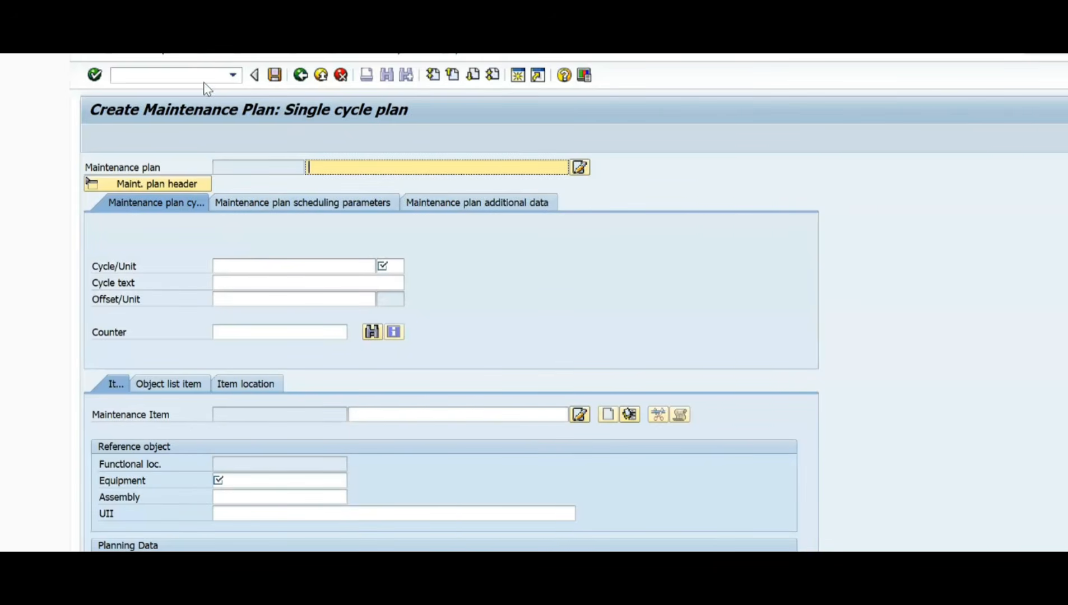
Step: Restart plan creation with /nip01 and open a strategy plan for PM Maintenance Order using strategy TIME-1
click(232, 75)
click(168, 90)
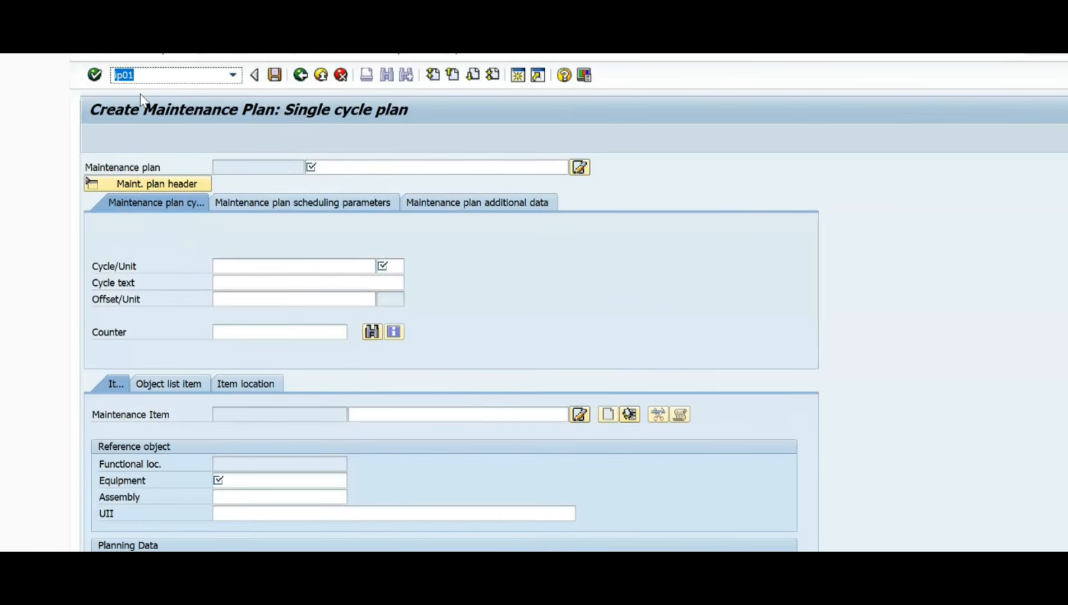
key(Home)
text(/n)
key(Return)
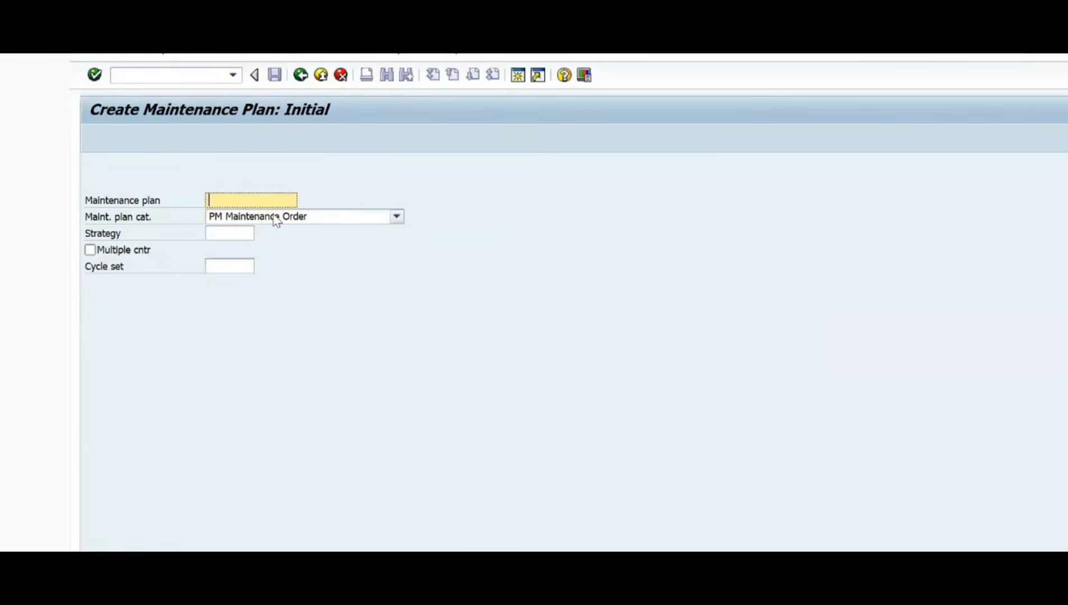
click(232, 232)
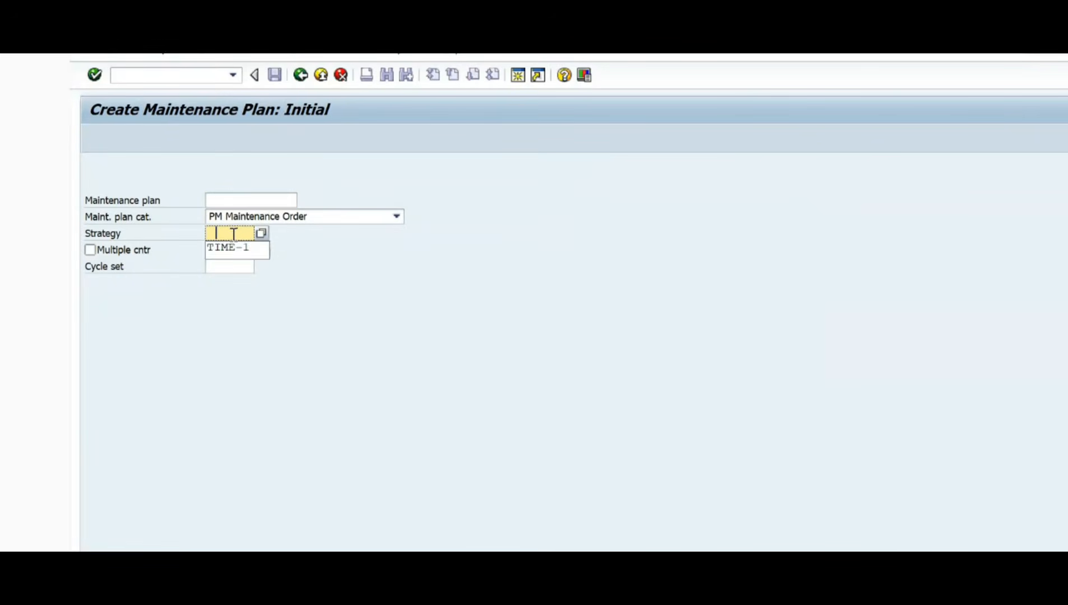
click(232, 254)
key(Return)
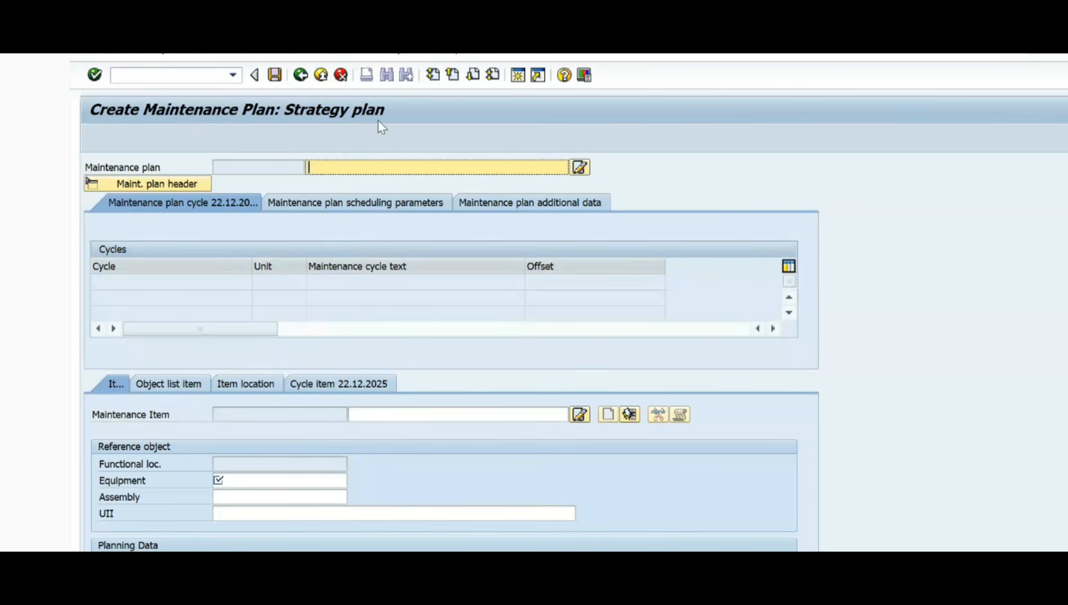
Step: Restart plan creation with /nip01 and clear the TIME-1 strategy on the initial screen
click(233, 74)
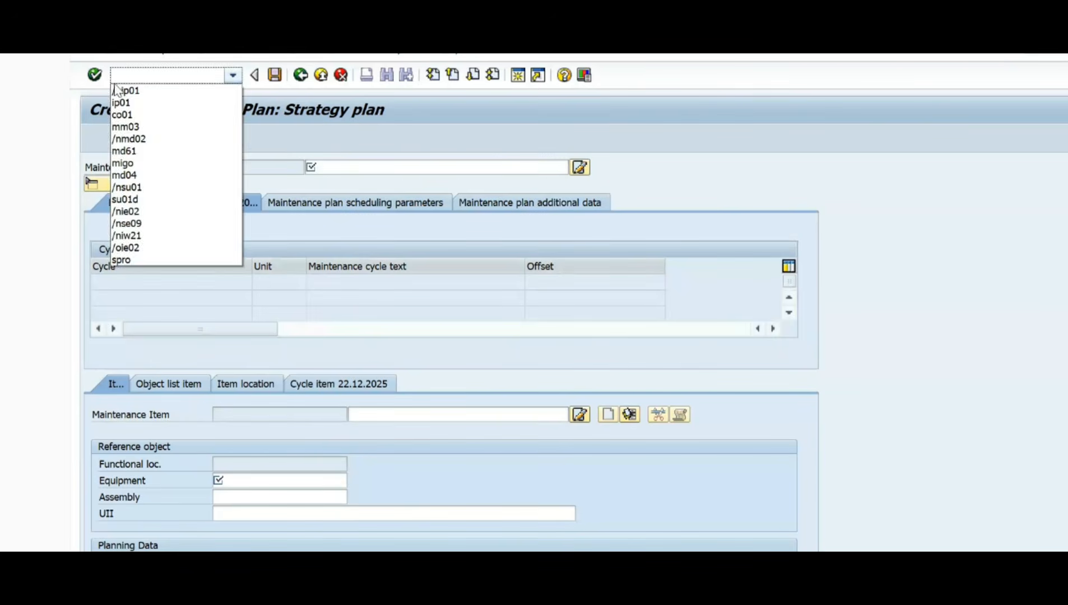
click(118, 89)
key(Return)
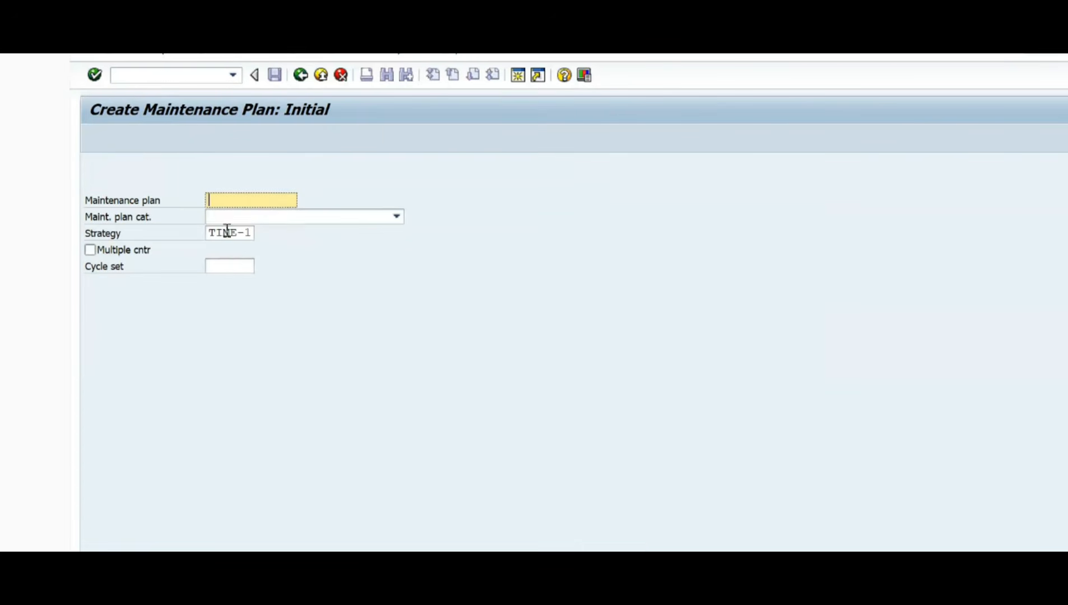
click(241, 238)
drag(250, 234, 128, 226)
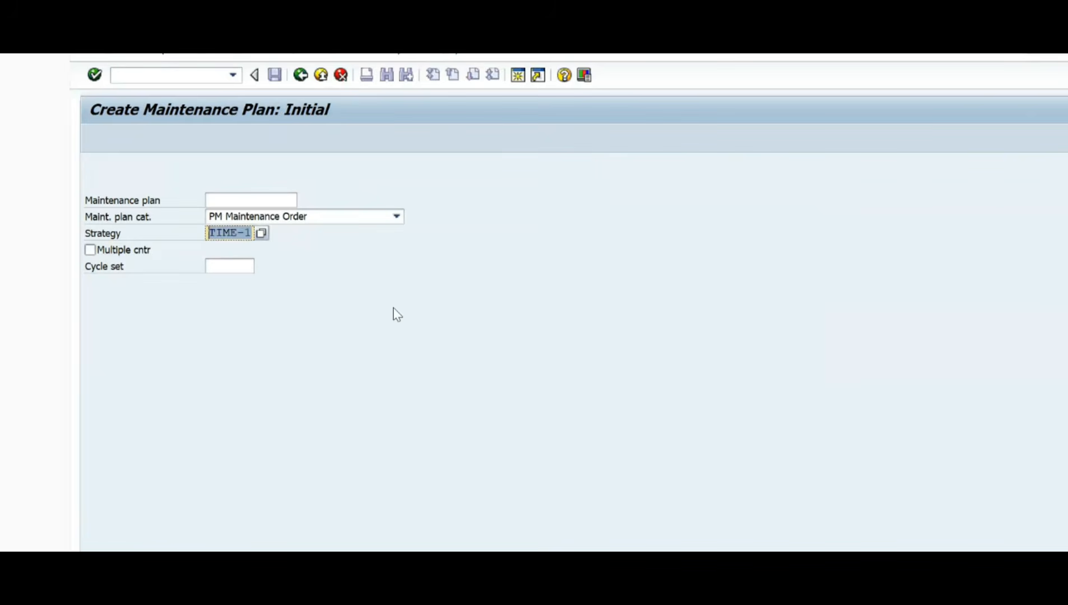
key(BackSpace)
key(Tab)
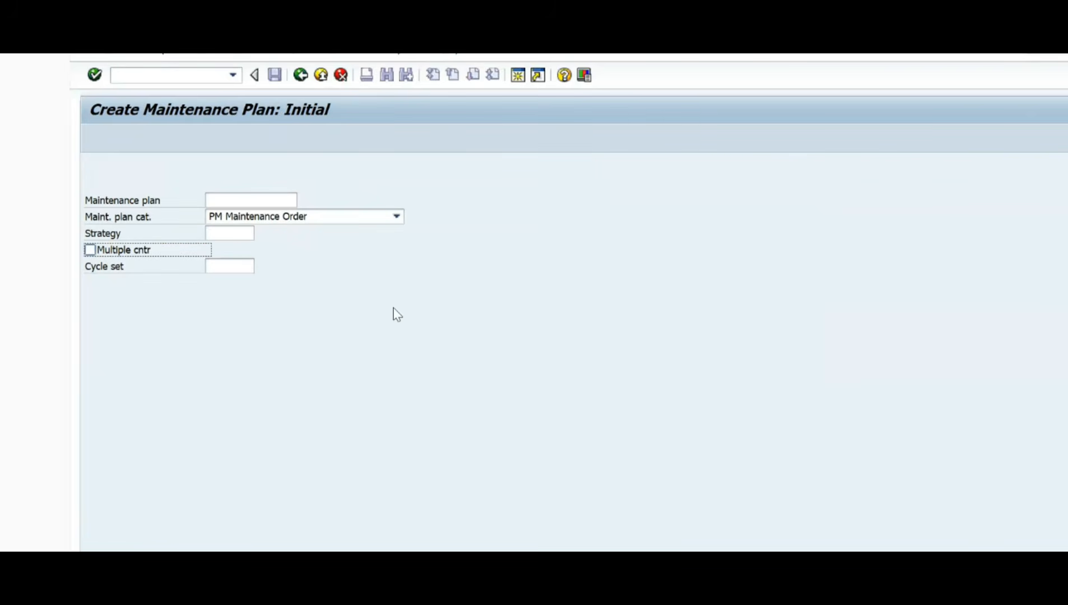
Step: Enable the multiple counter option and open a multiple counter plan with the cycle set left blank
click(220, 268)
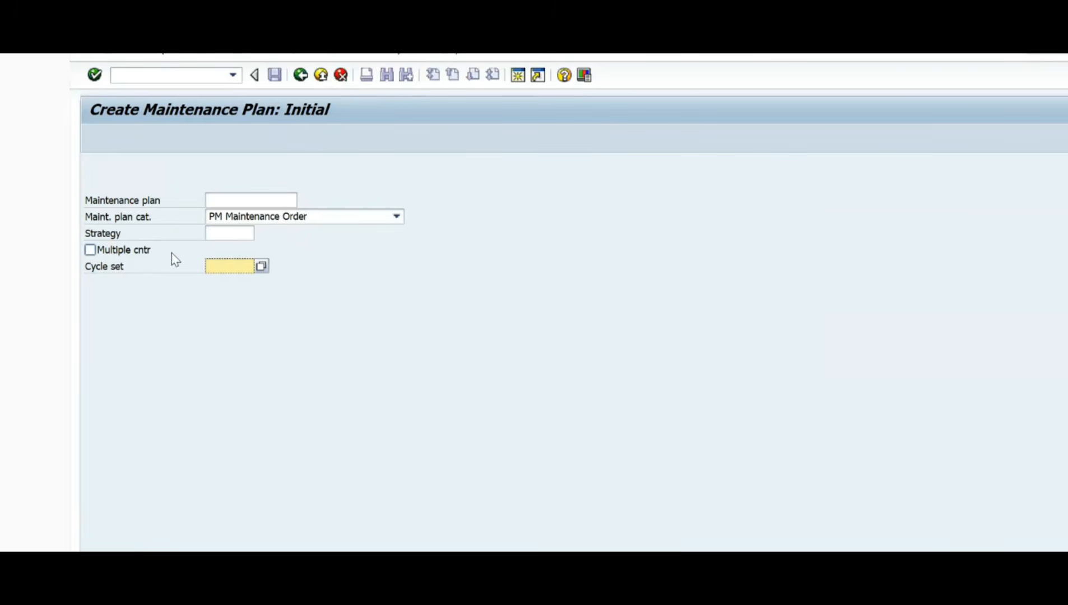
click(114, 255)
click(112, 252)
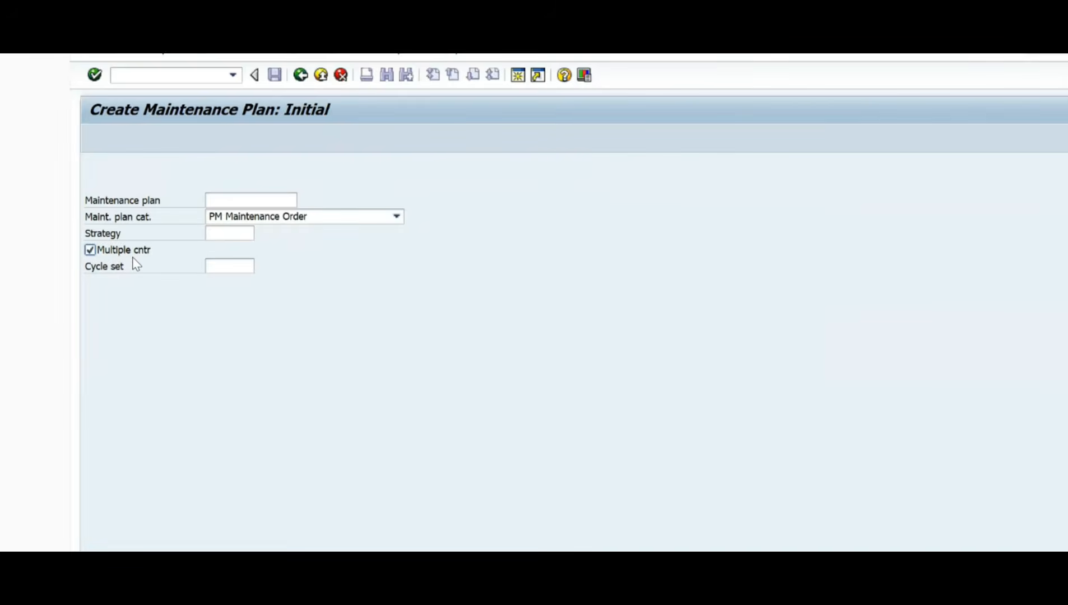
key(Return)
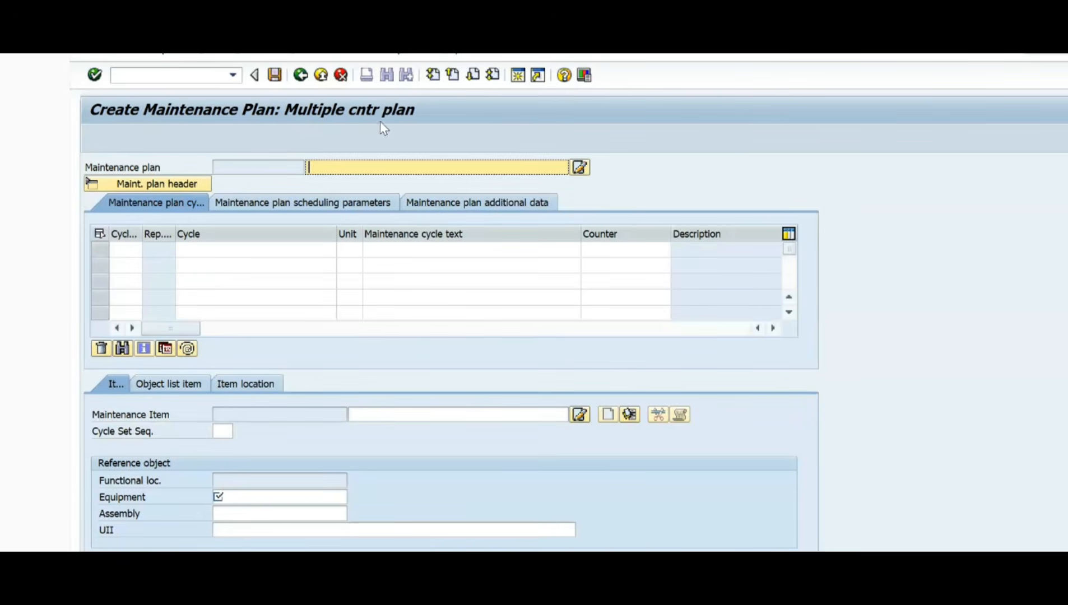
Step: Leave the multiple counter plan and return to the initial screen of transaction IP01 using /nip01
click(302, 76)
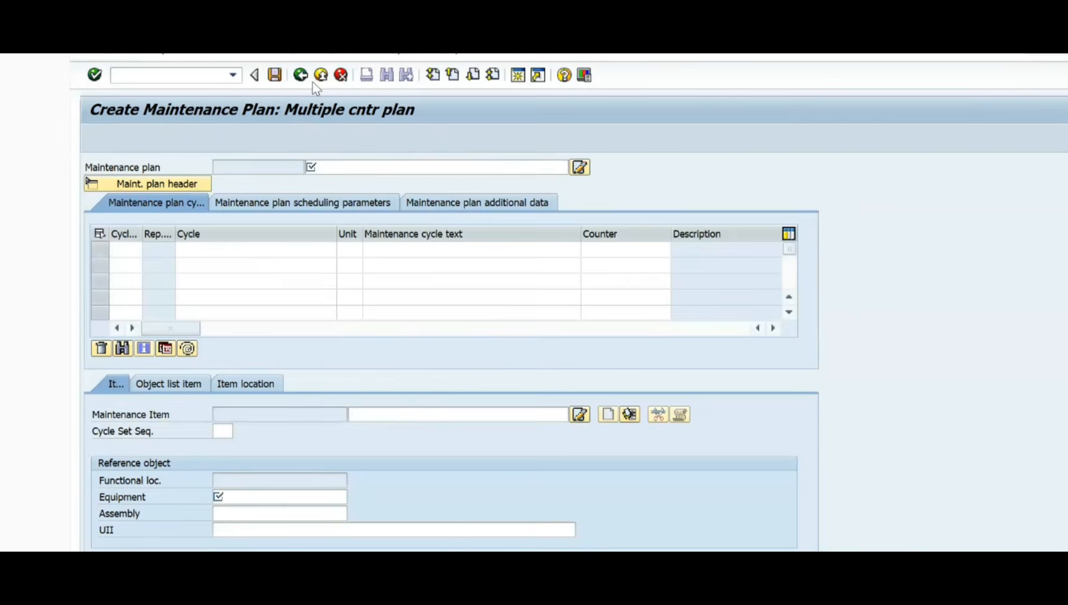
click(203, 74)
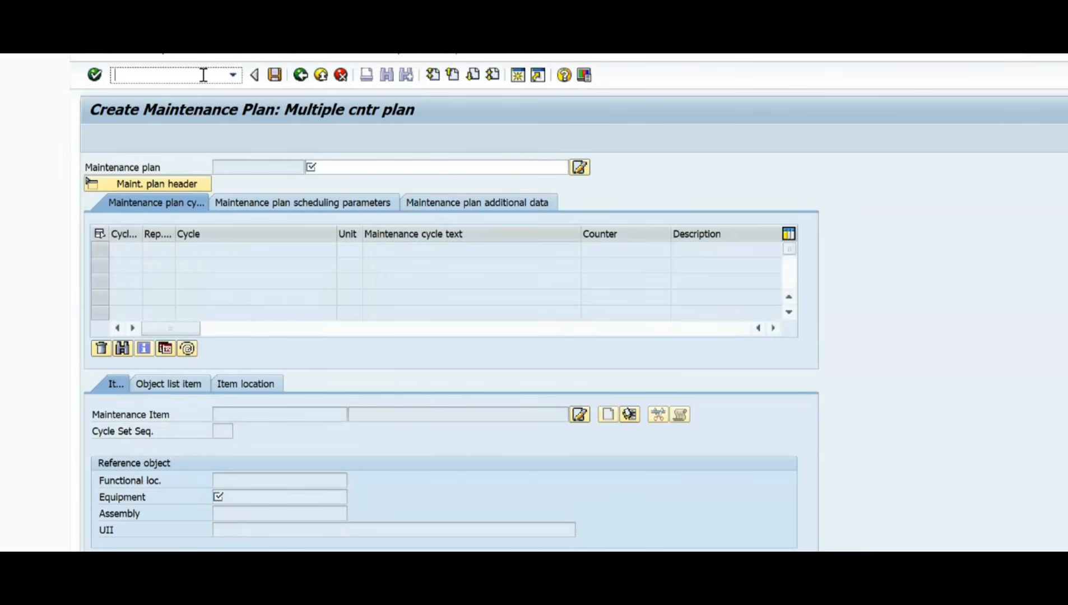
click(233, 75)
click(149, 86)
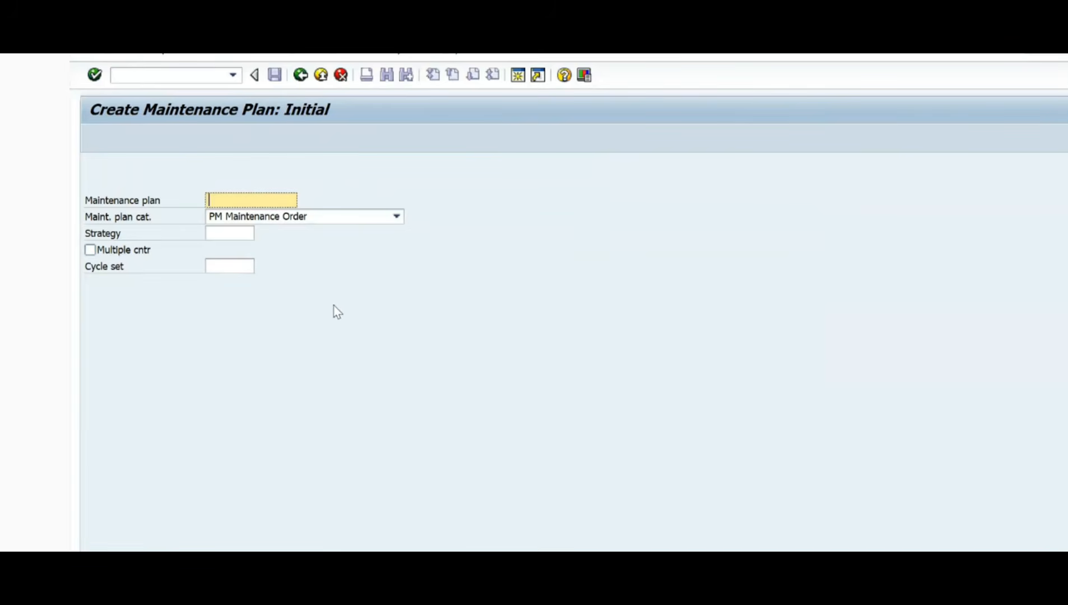
Step: Run transaction /nip41 and open a single cycle plan for PM Maintenance Order
click(159, 75)
text(/n)
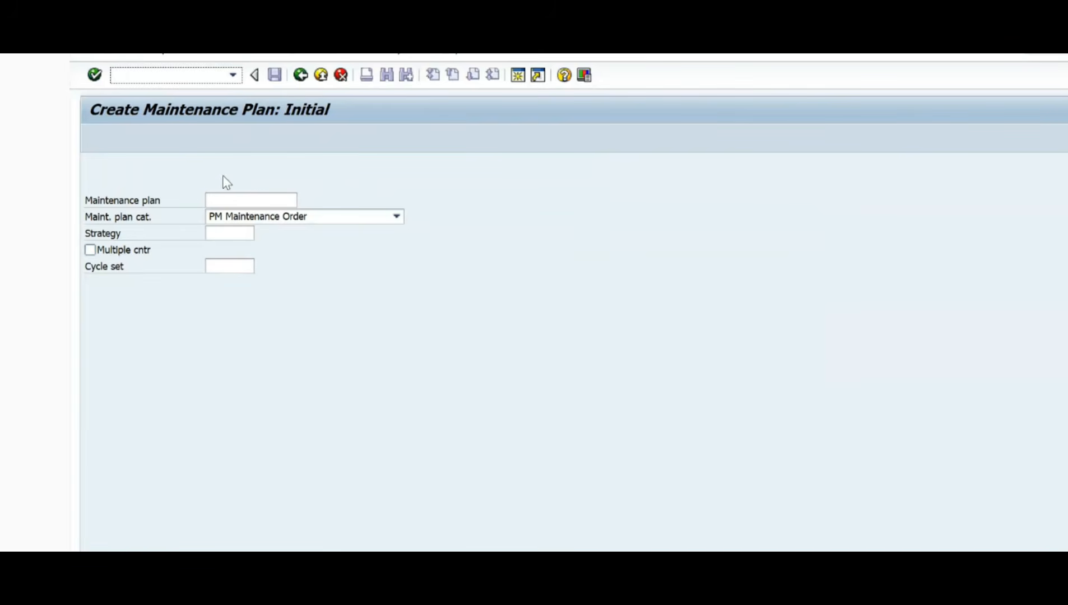
text(ip41)
key(Return)
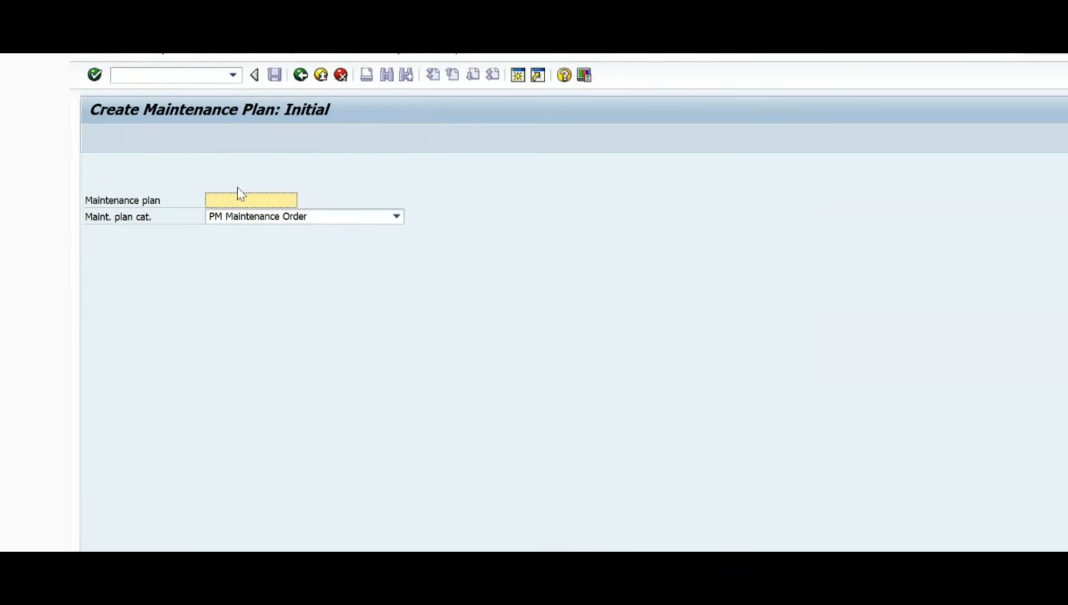
key(Return)
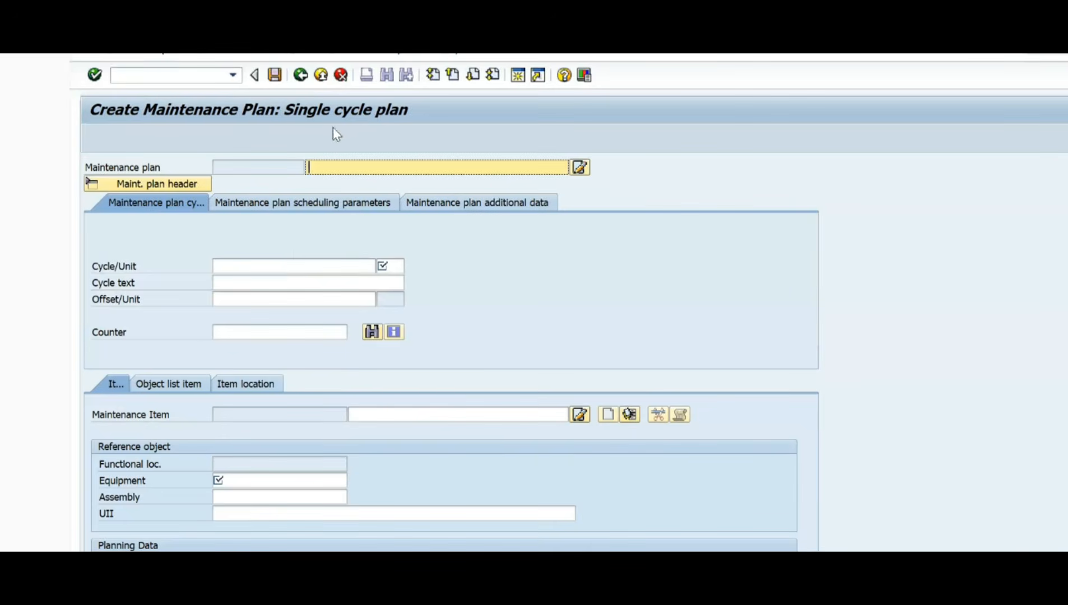
Step: Run transaction /nip43 and open a multiple counter plan for PM Maintenance Order without a cycle set
click(195, 77)
text(/nip)
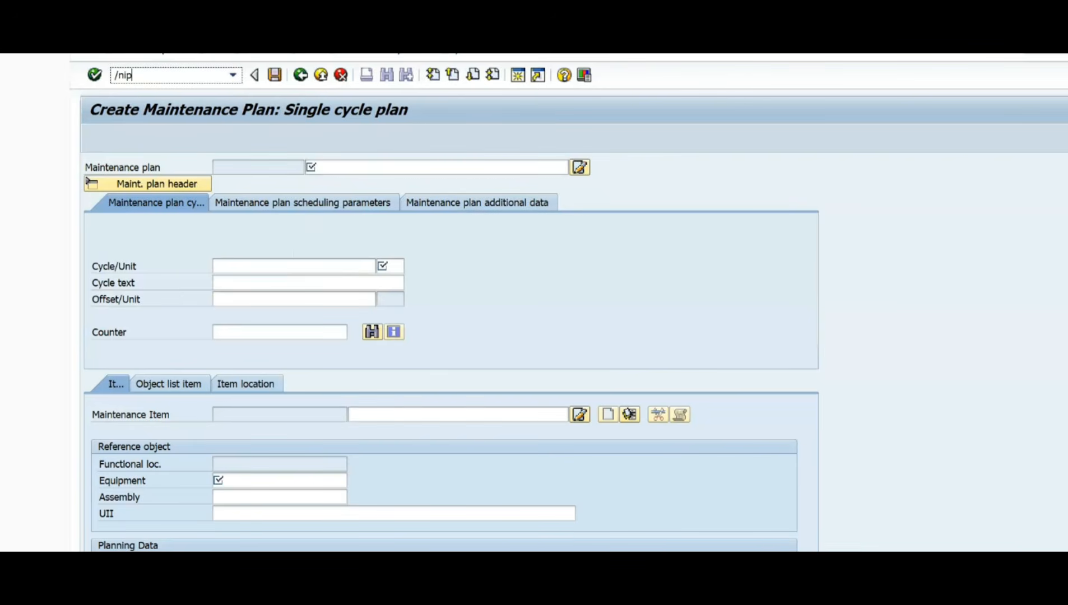
text(43)
key(Return)
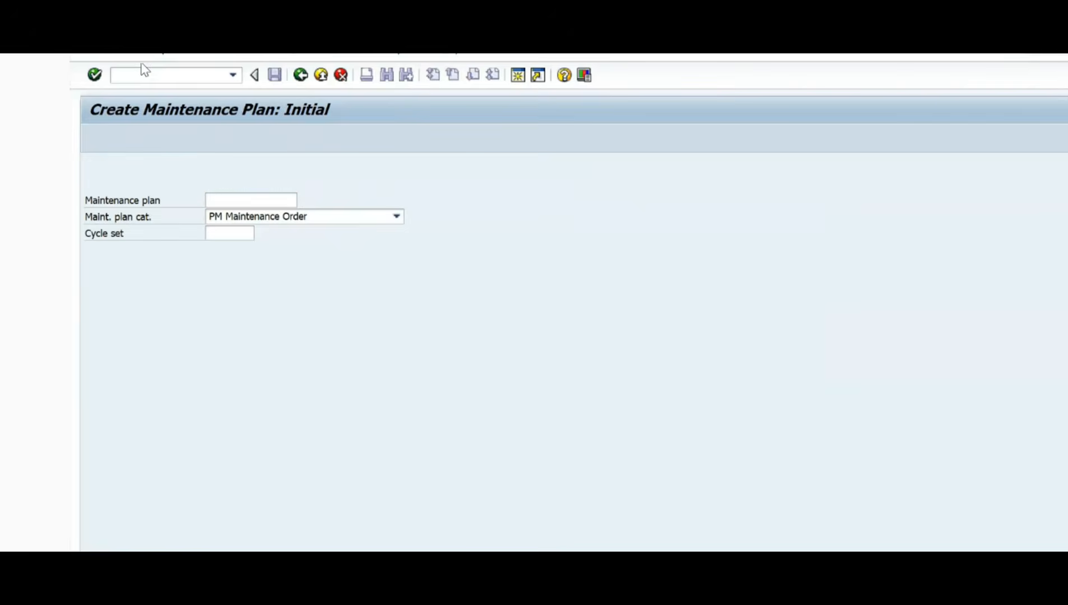
key(Return)
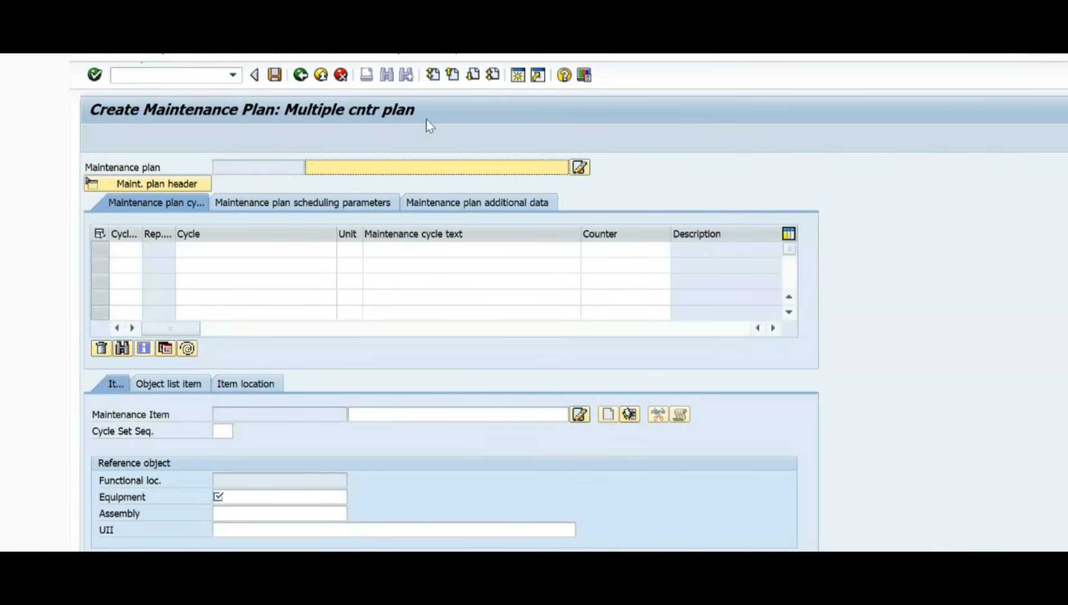
Step: Switch to the PowerPoint slide, highlight the single cycle plan entry in item A, and return to SAP
click(163, 75)
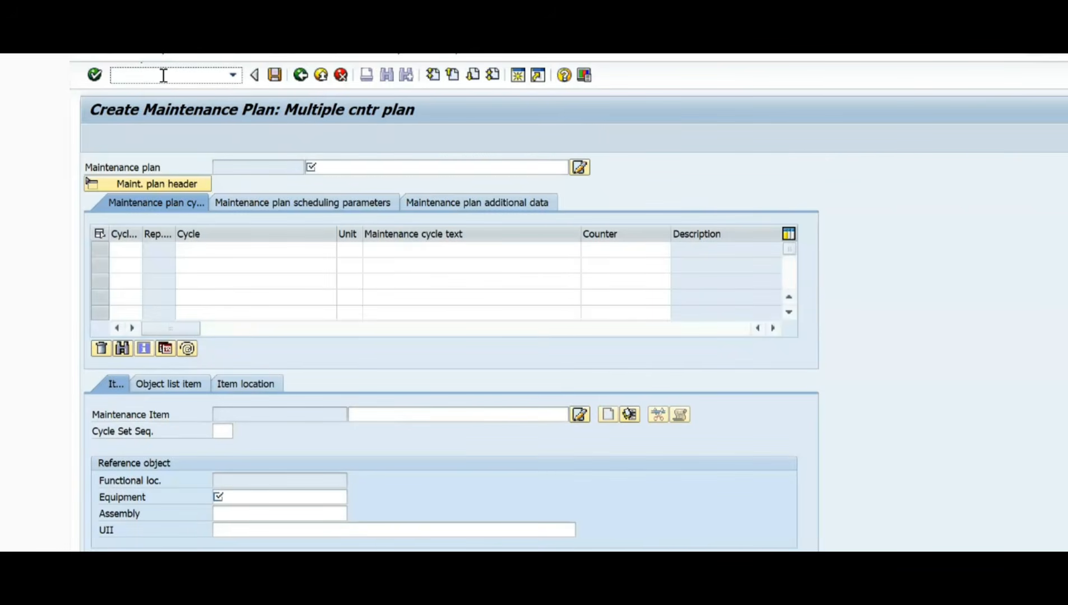
key(alt+Tab)
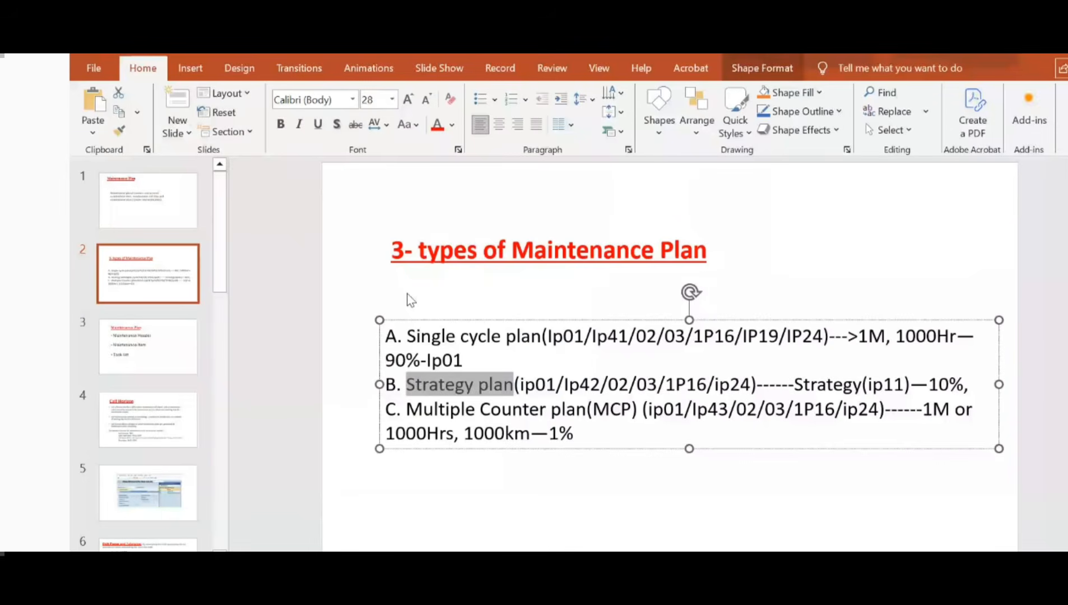
drag(407, 337, 524, 340)
click(524, 339)
key(alt+Tab)
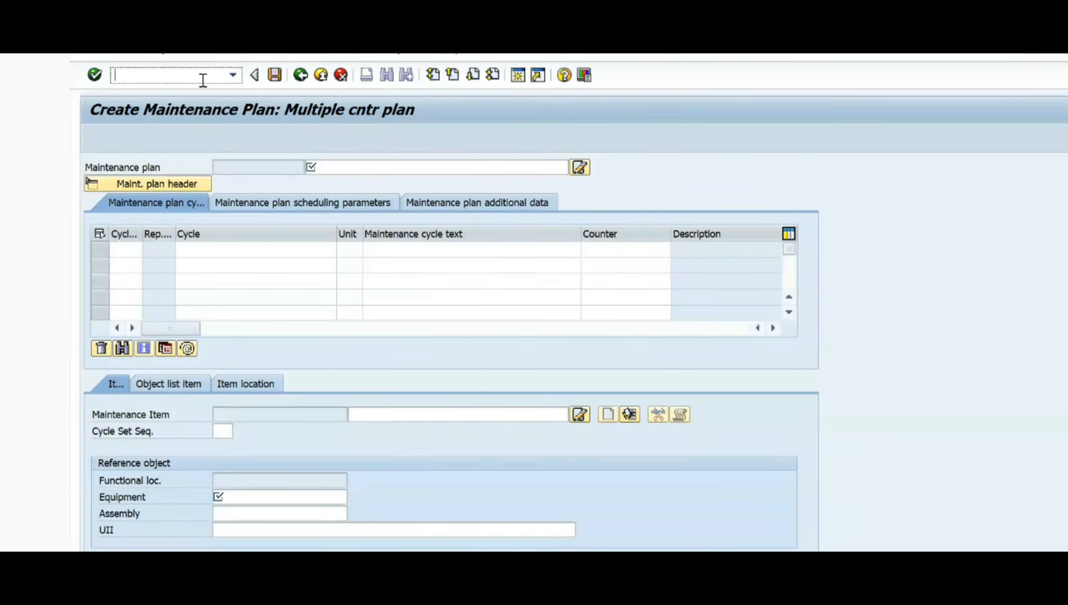
Step: Run transaction /nip41 and open a new single cycle plan with the PM Maintenance Order category
text(/nip41)
key(Return)
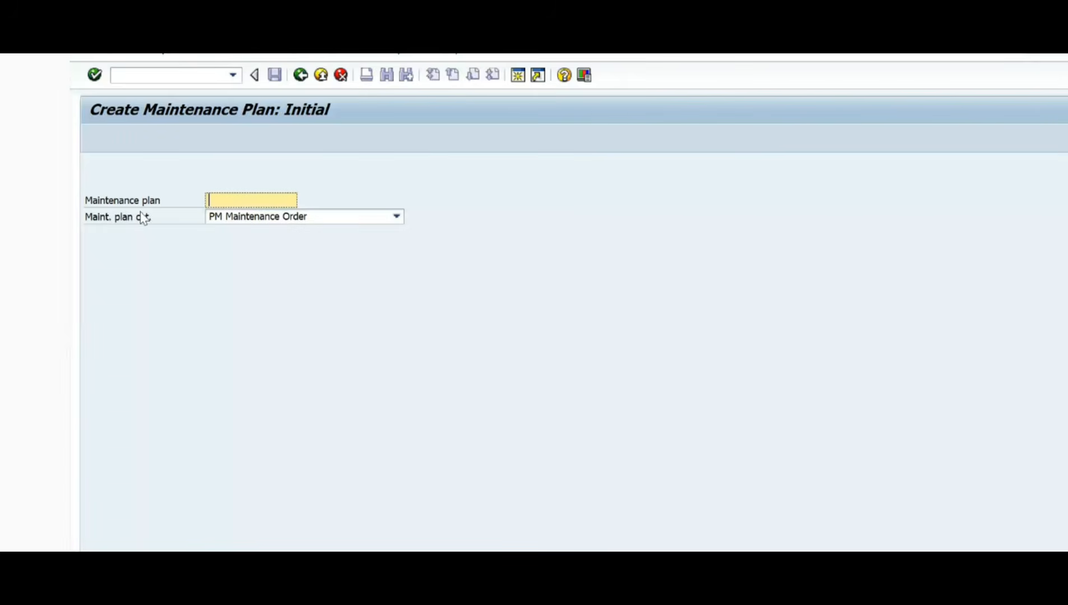
click(400, 218)
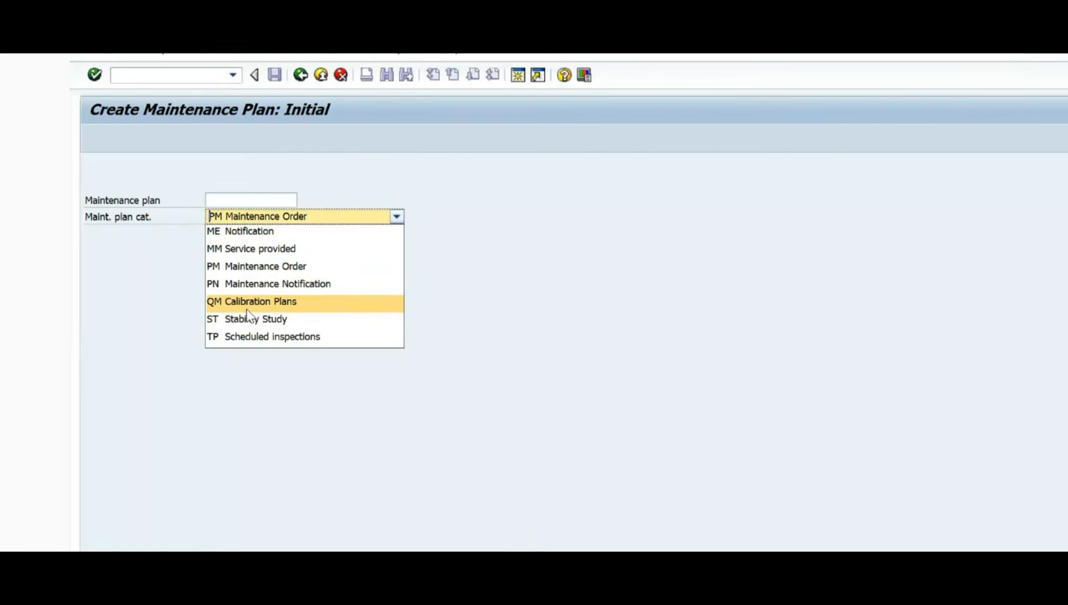
click(262, 273)
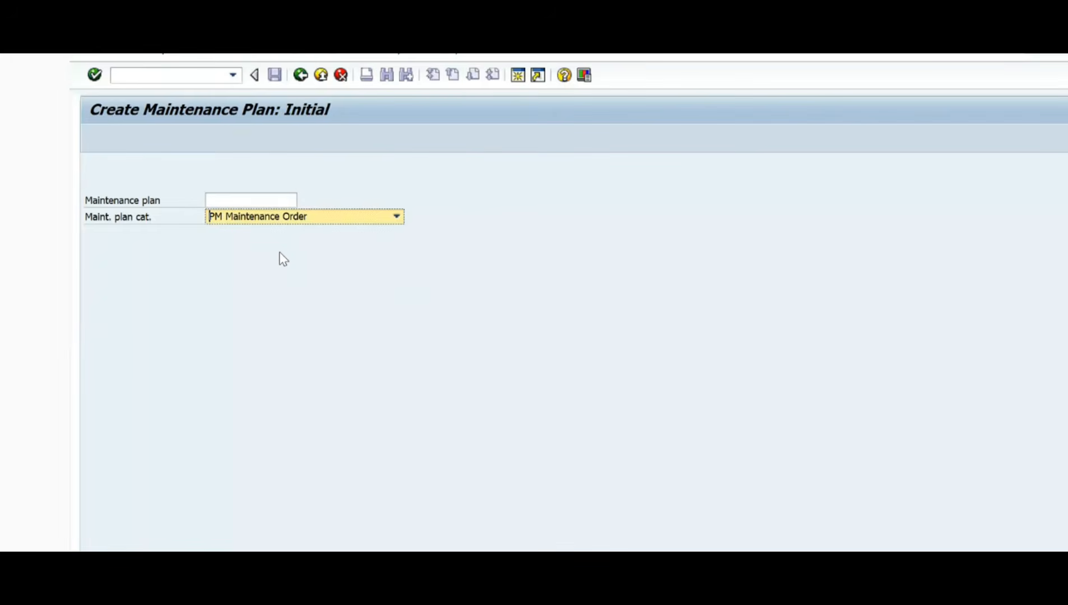
key(Return)
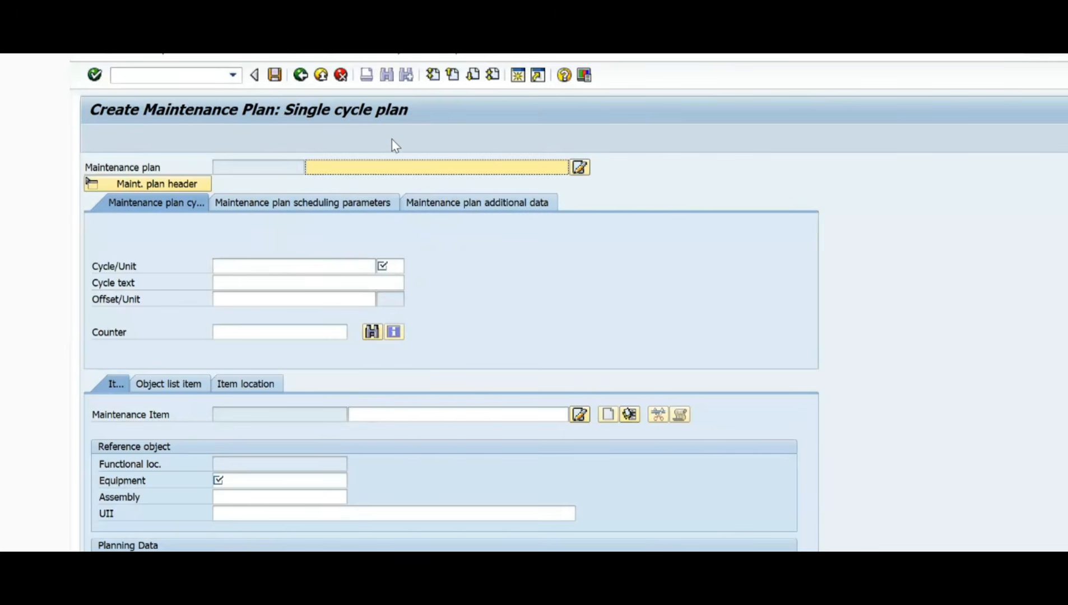
Step: Enter "Single cycle plan on Monthly" as the maintenance plan description
scroll(123, 396, down, 1)
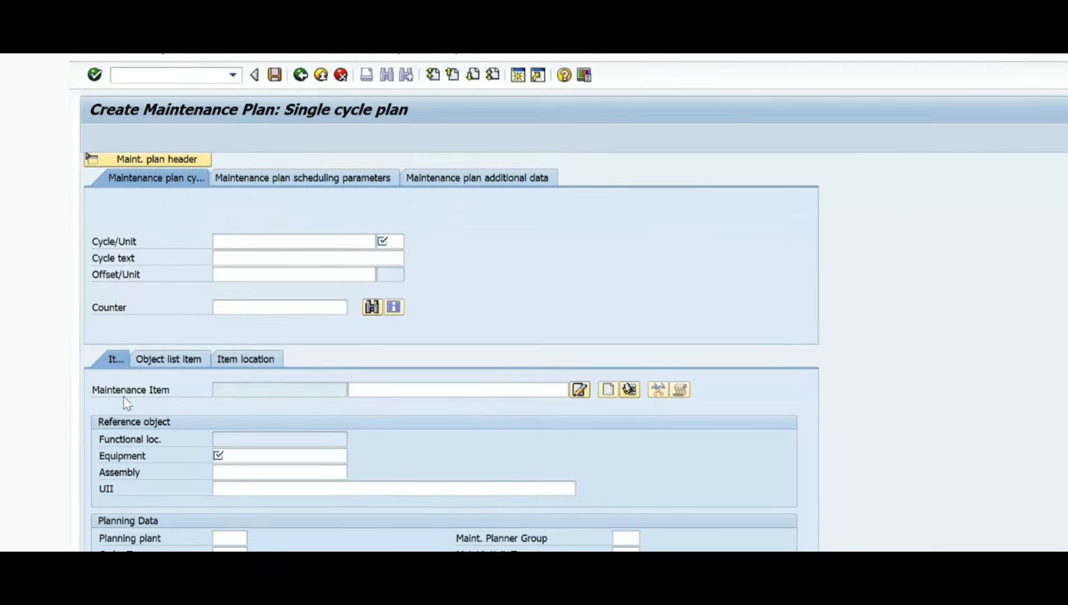
scroll(186, 398, down, 8)
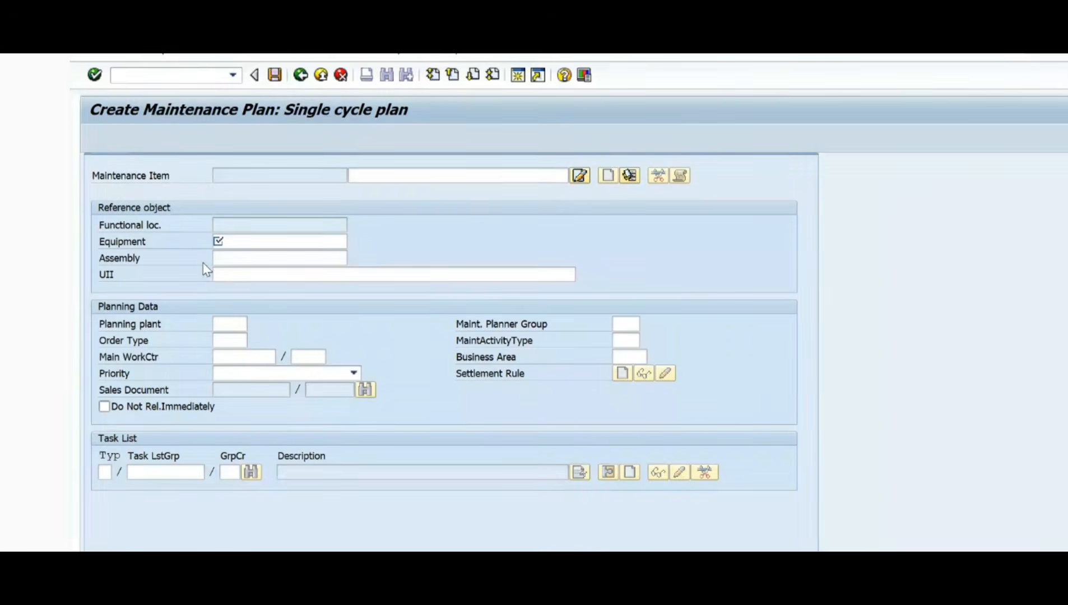
scroll(203, 282, up, 5)
scroll(203, 282, up, 4)
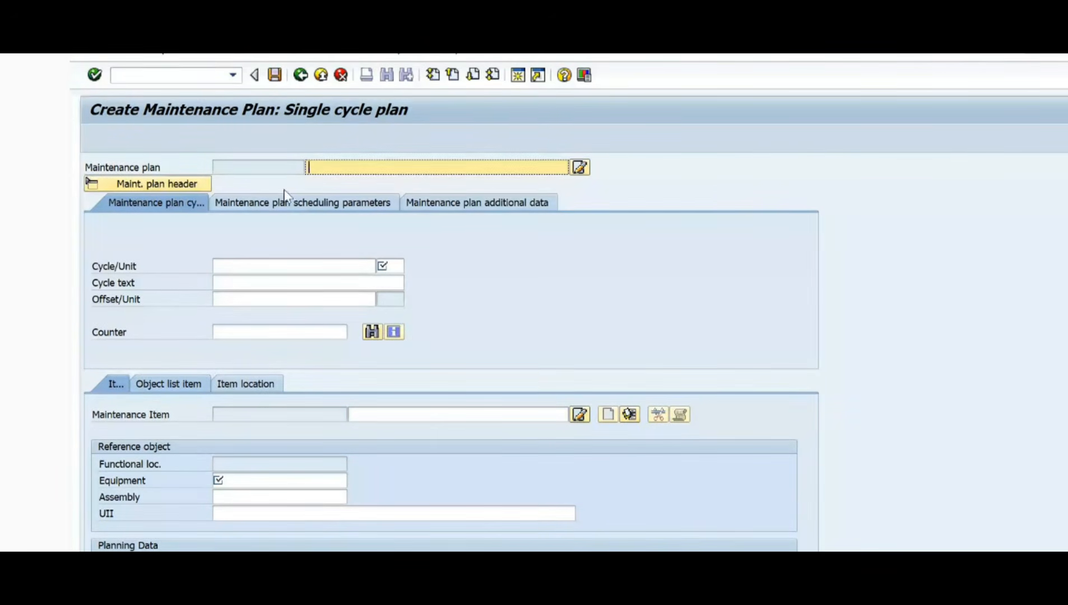
click(218, 167)
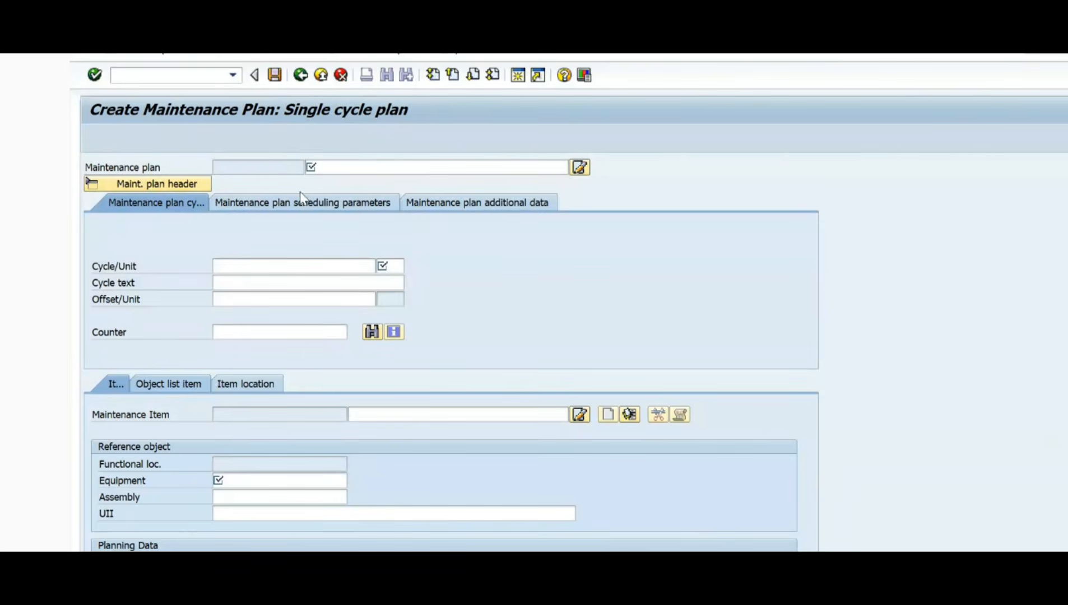
click(336, 167)
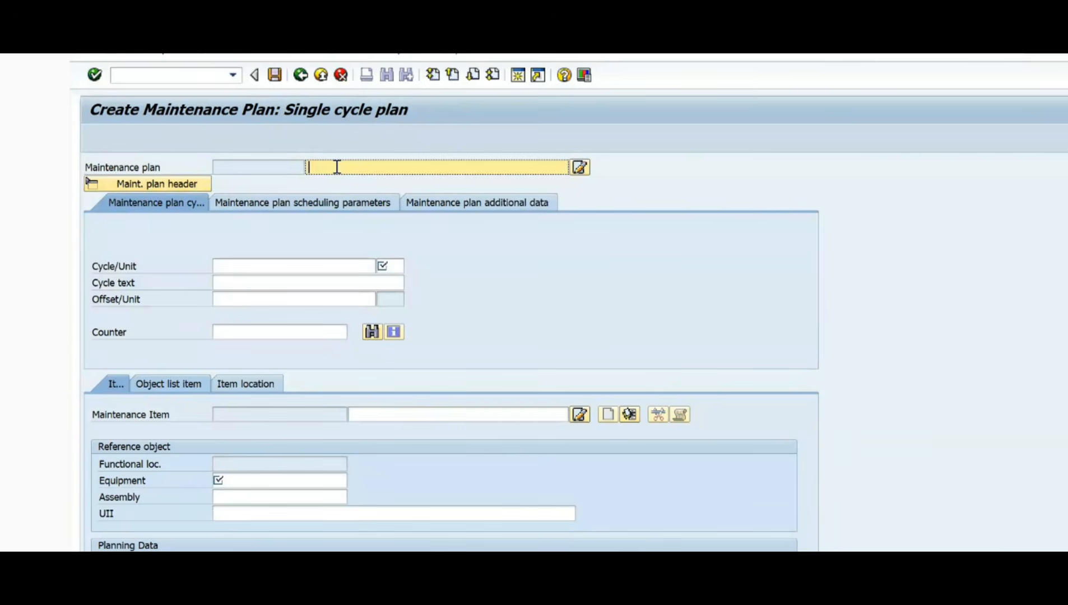
text(Single cycle plan)
key(BackSpace)
key(BackSpace)
text(lan on Monthly)
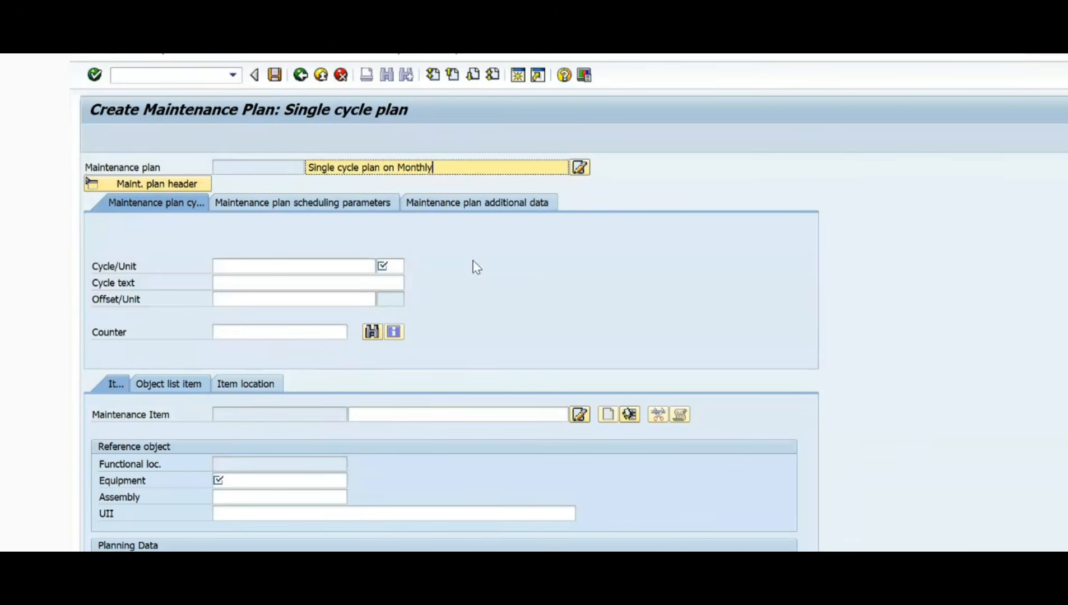
Step: Set the maintenance plan's cycle value to 1
click(236, 265)
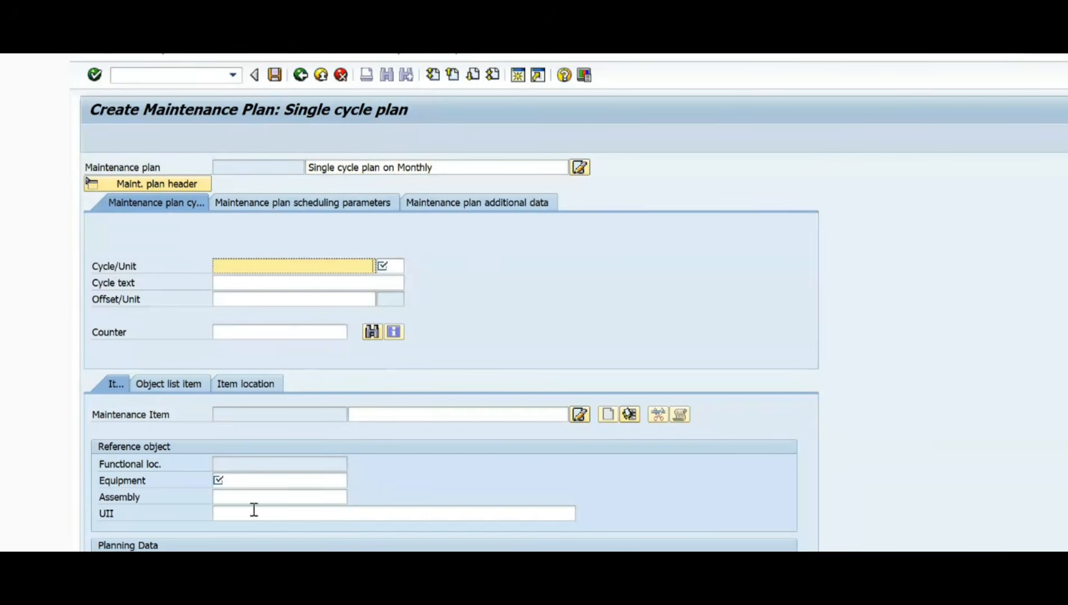
click(234, 481)
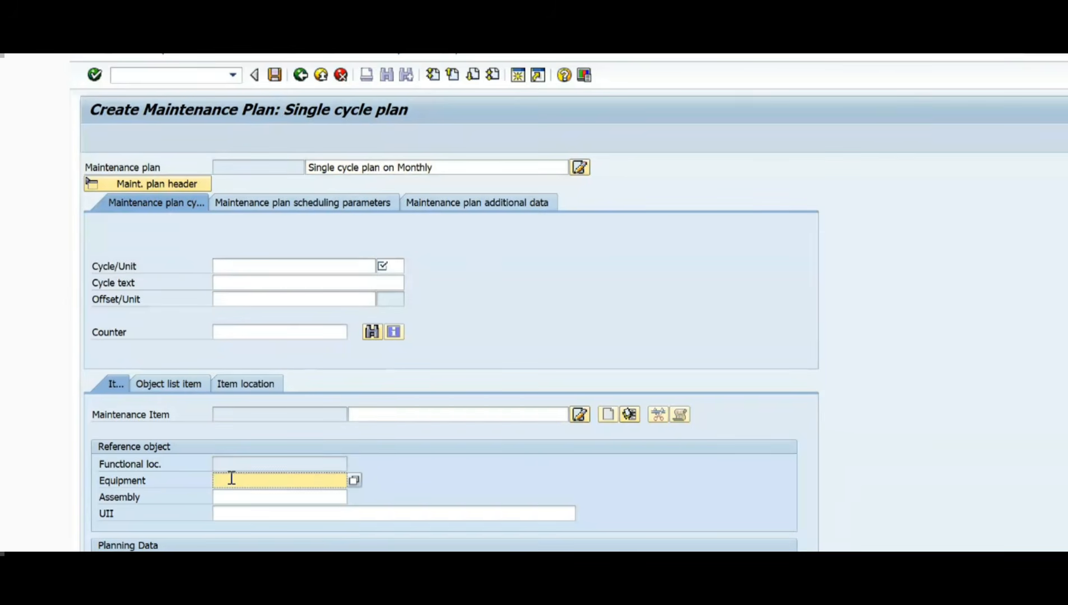
click(247, 267)
text(x)
key(BackSpace)
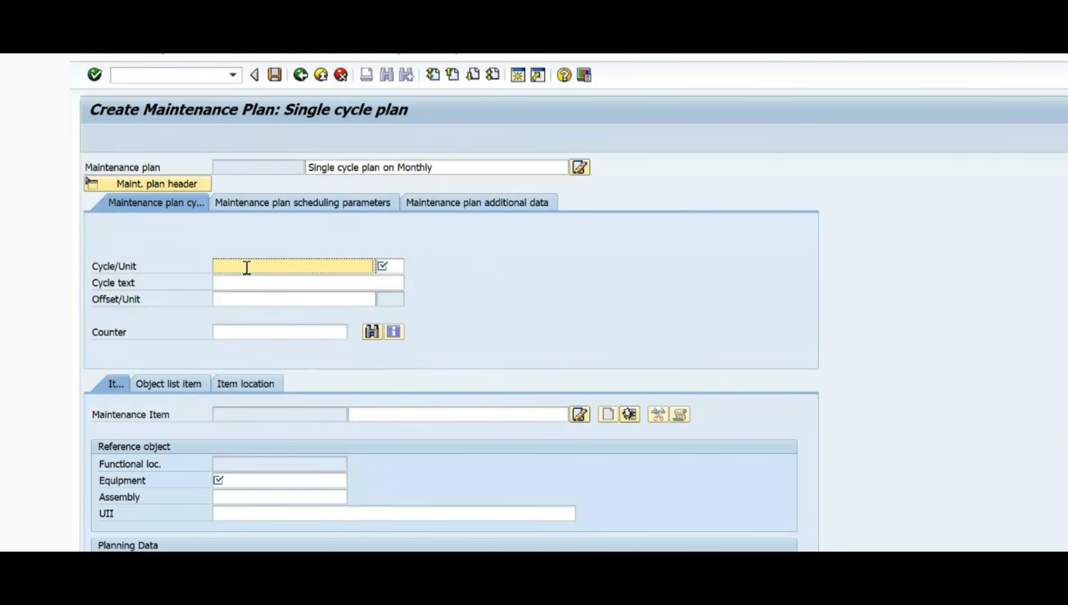
key(Down)
key(Down)
key(Down)
key(Down)
key(Down)
key(Down)
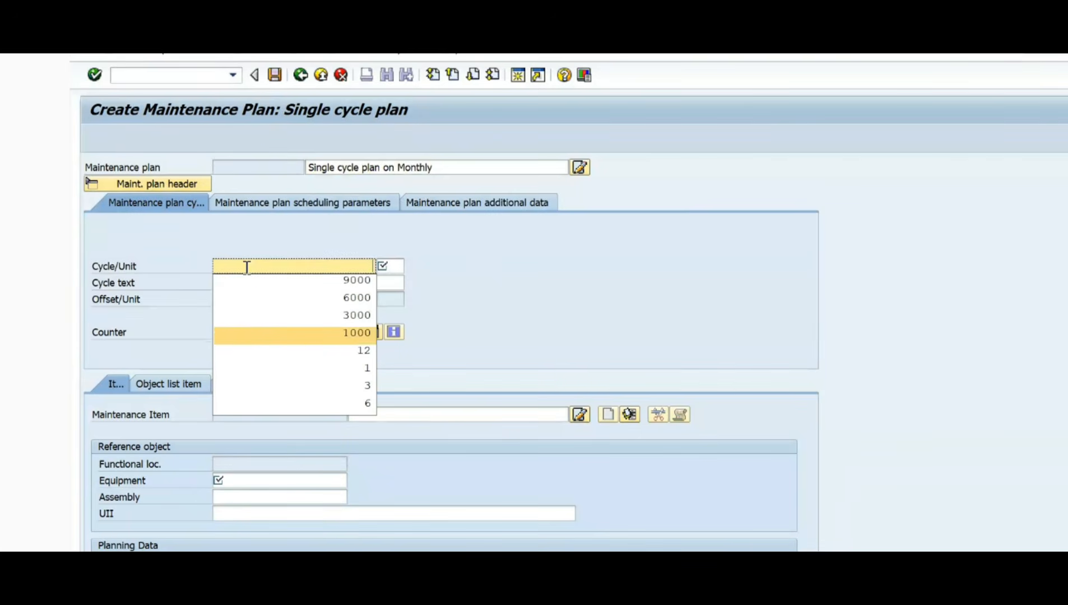
key(Return)
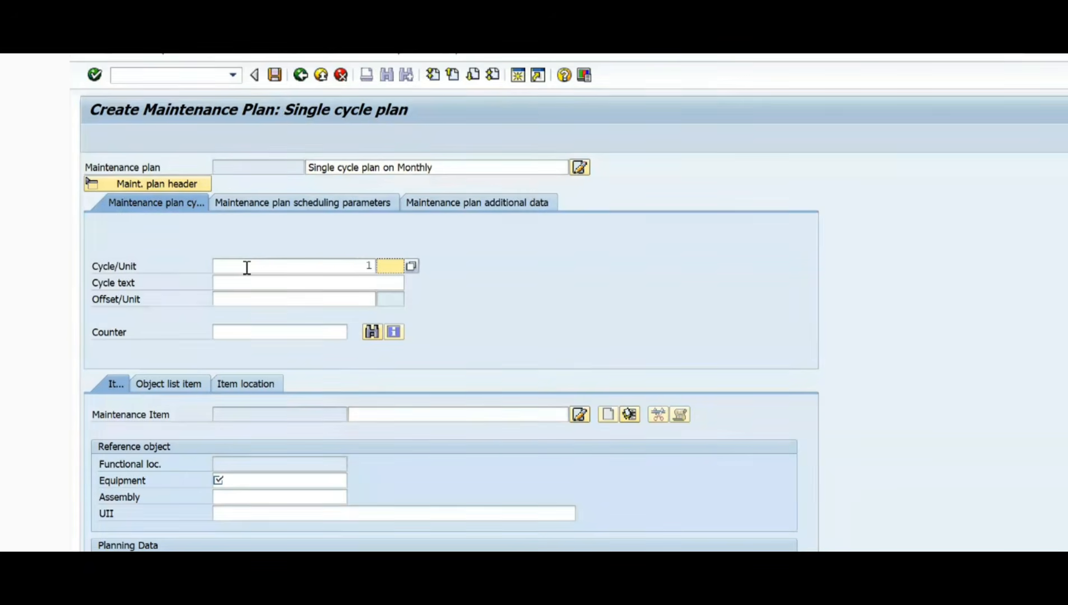
click(322, 267)
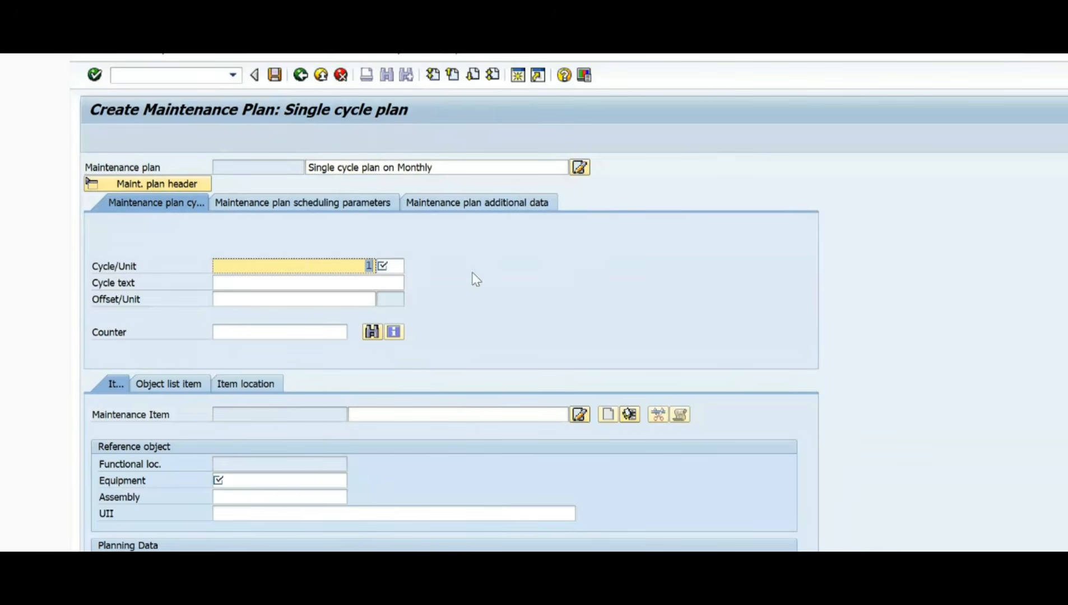
Step: Set the cycle's unit to mon and browse the list of measurement units
click(392, 266)
text(mon)
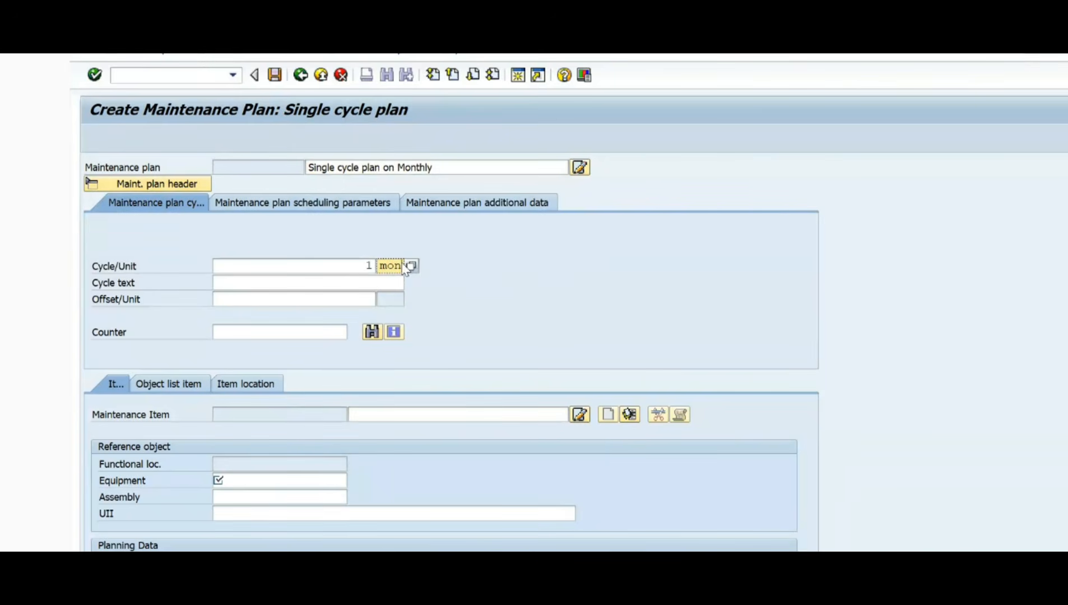
key(Return)
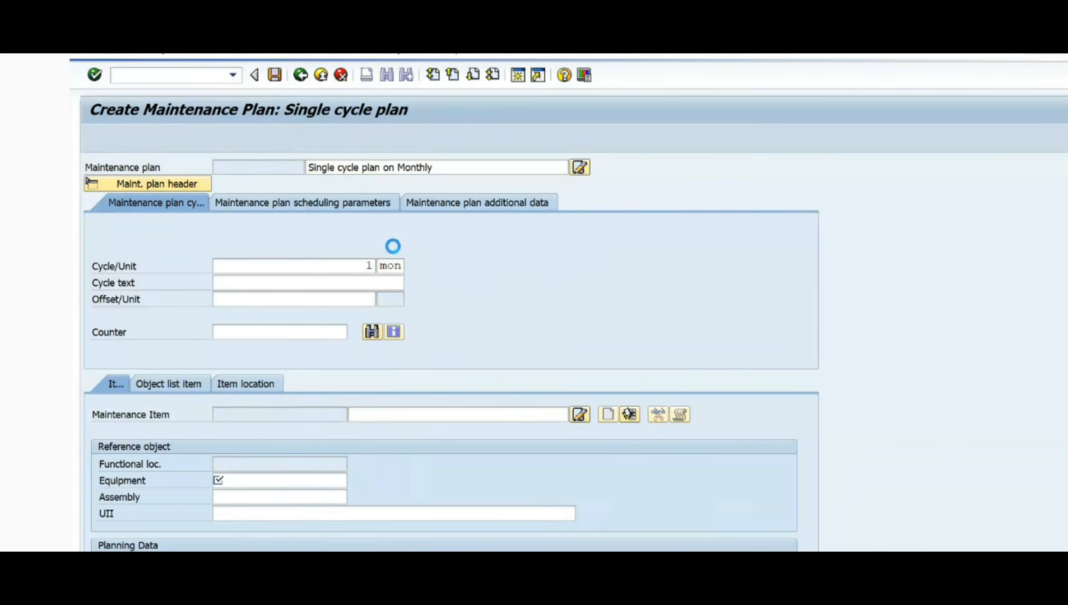
scroll(472, 378, down, 20)
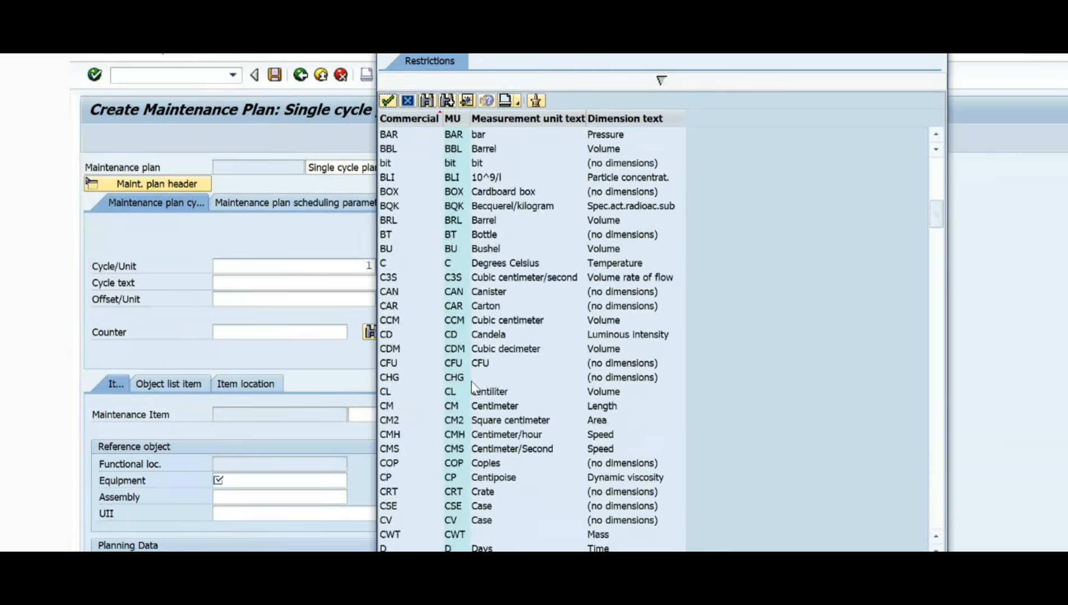
scroll(471, 382, down, 10)
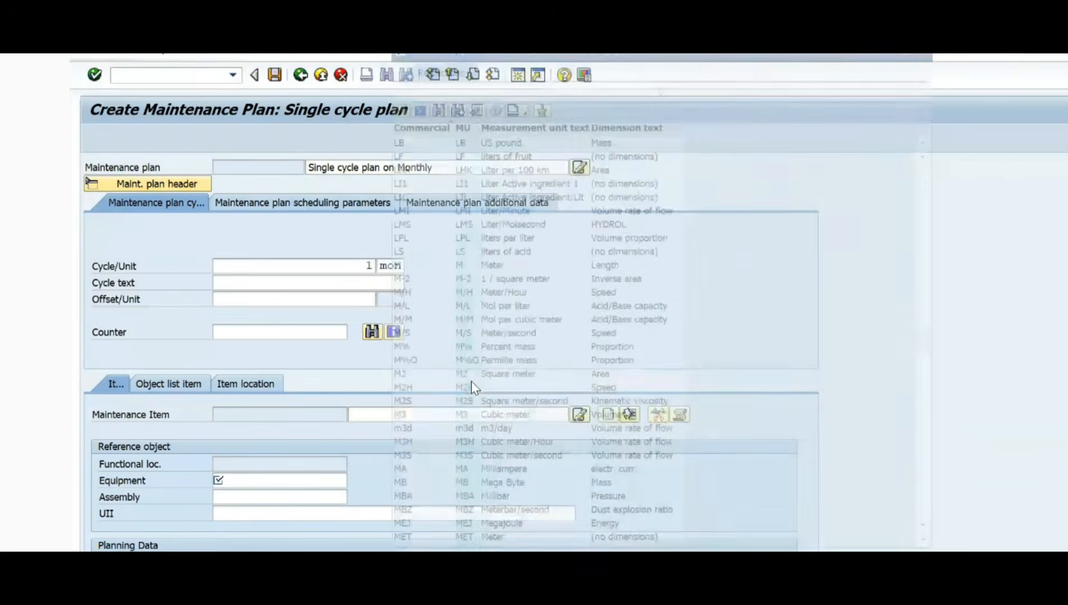
Step: Enter "Monthy plan" as the cycle text of the maintenance plan
click(231, 280)
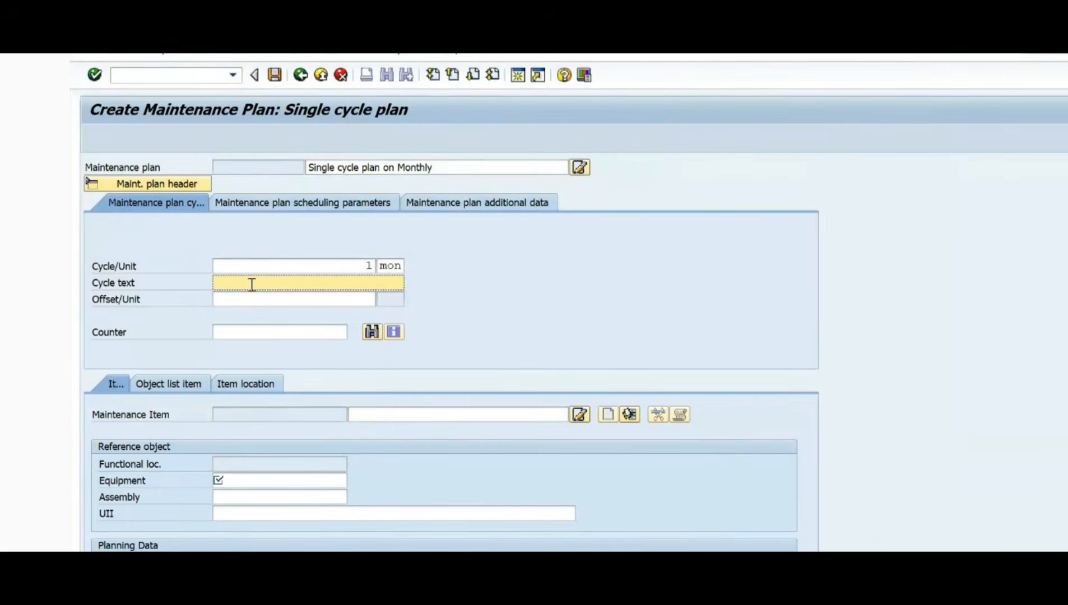
click(261, 284)
click(258, 297)
drag(282, 283, 196, 279)
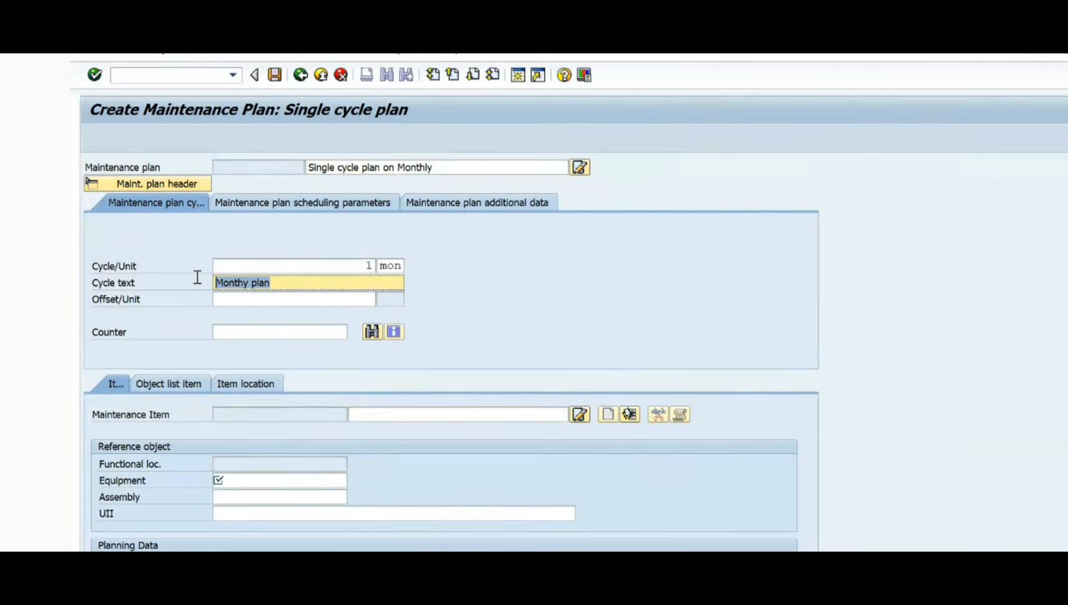
click(290, 283)
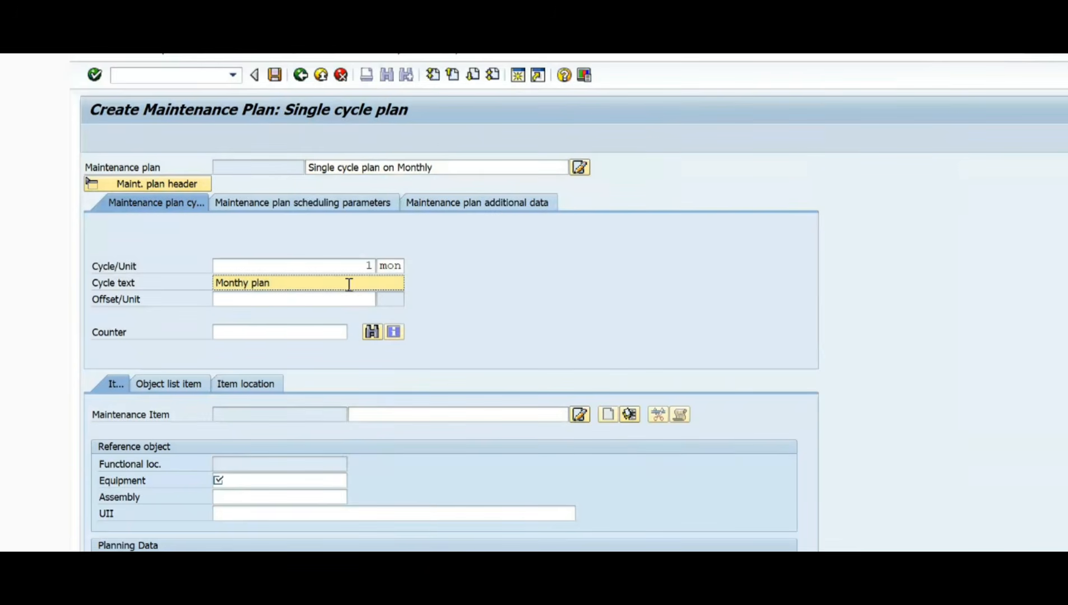
drag(350, 284, 216, 271)
click(290, 285)
Step: Go to the Functional Location Structure selection screen by transaction to look up equipment for the plan's reference object
scroll(471, 334, down, 3)
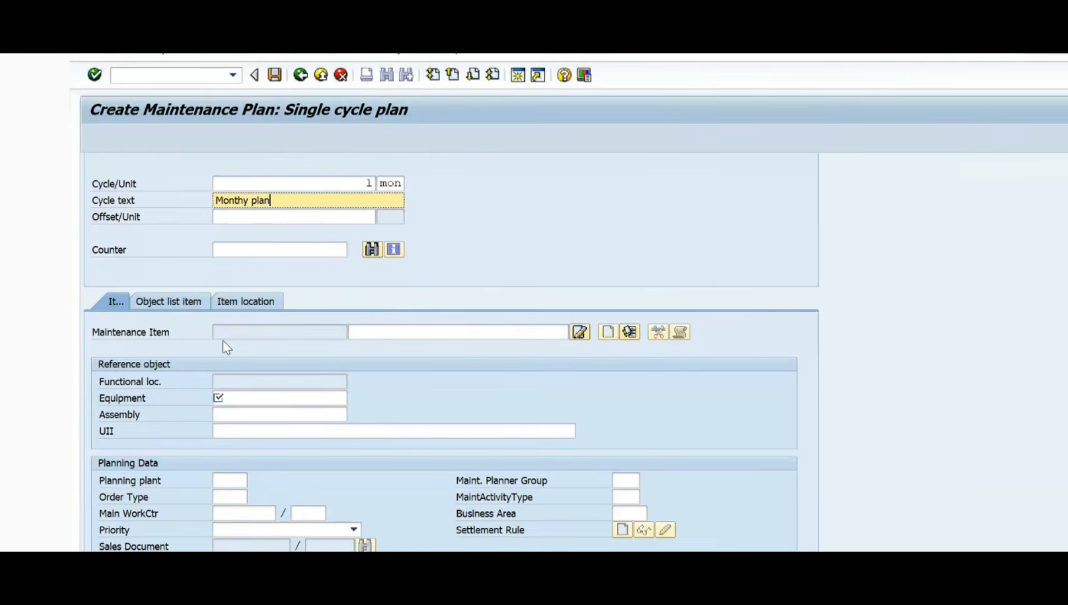
click(233, 331)
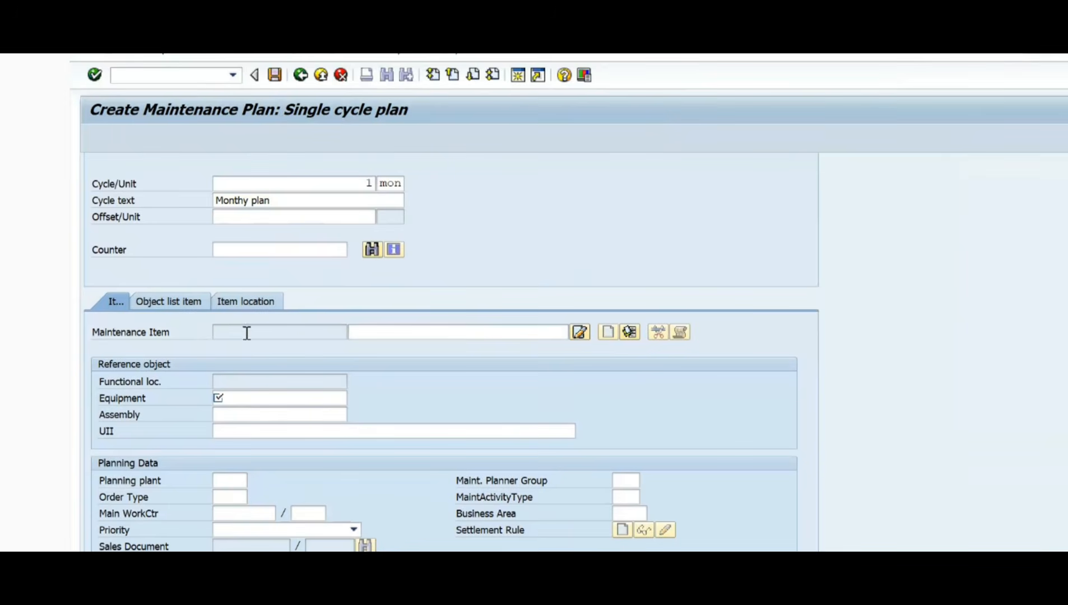
click(237, 397)
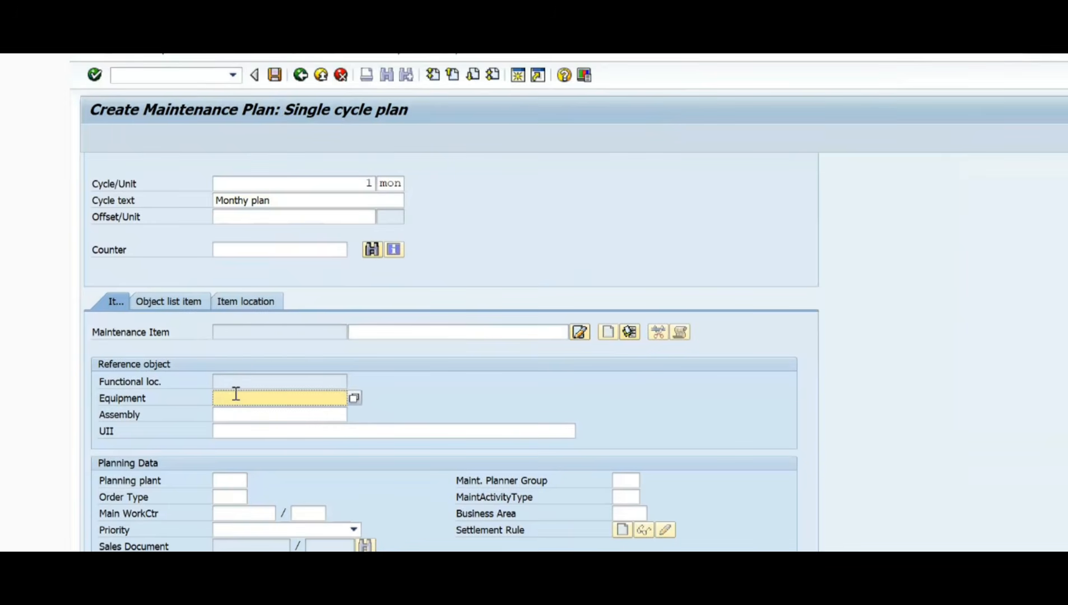
key(alt+Tab)
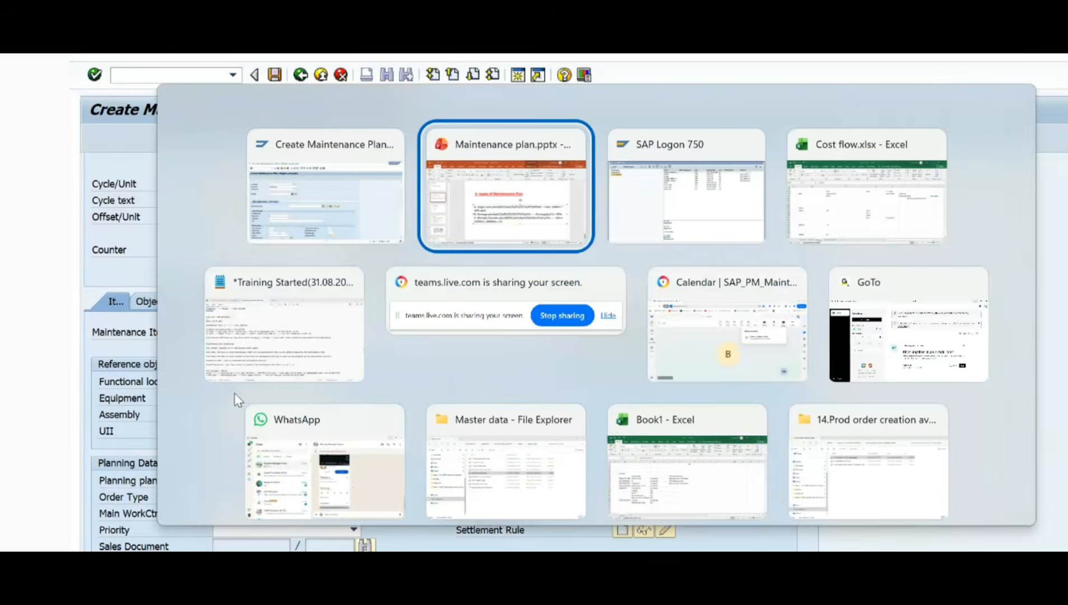
key(alt+Tab)
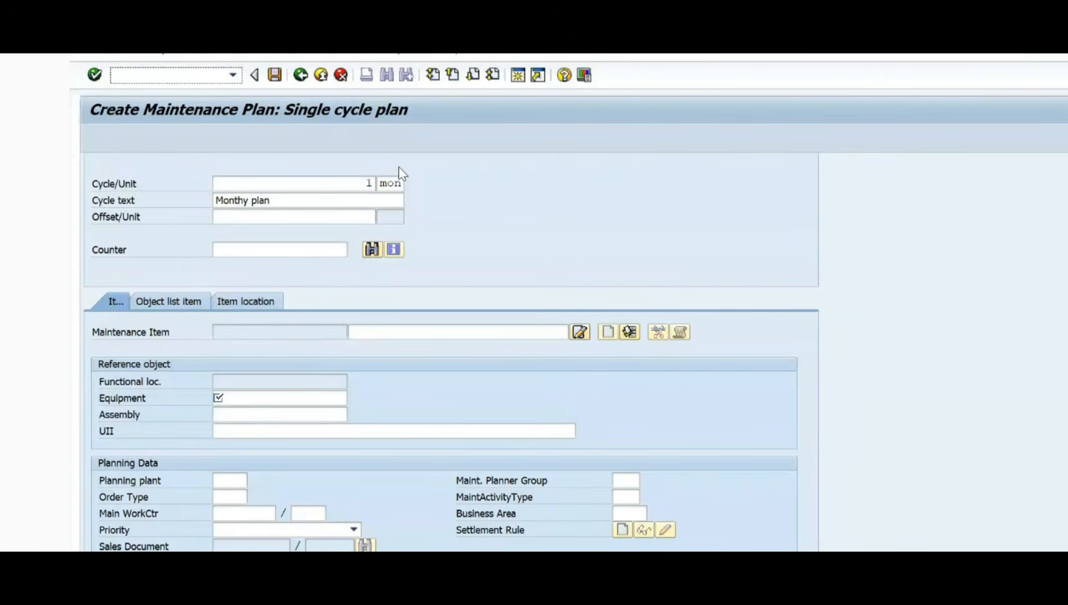
text(/nih01)
key(Return)
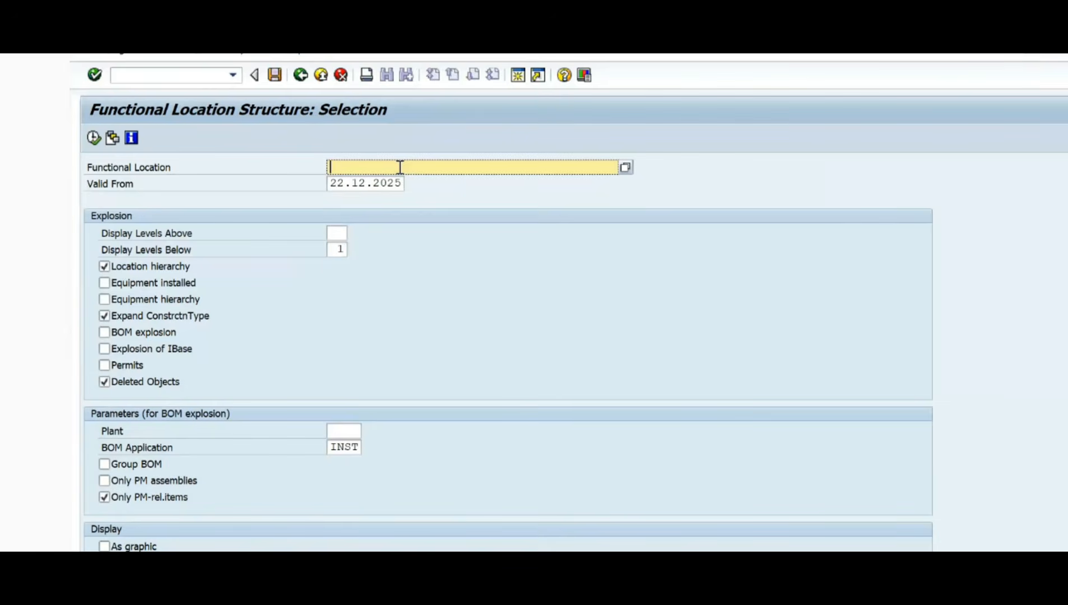
Step: Set the functional location to 8110 and include installed equipment and the equipment hierarchy in the explosion
click(400, 167)
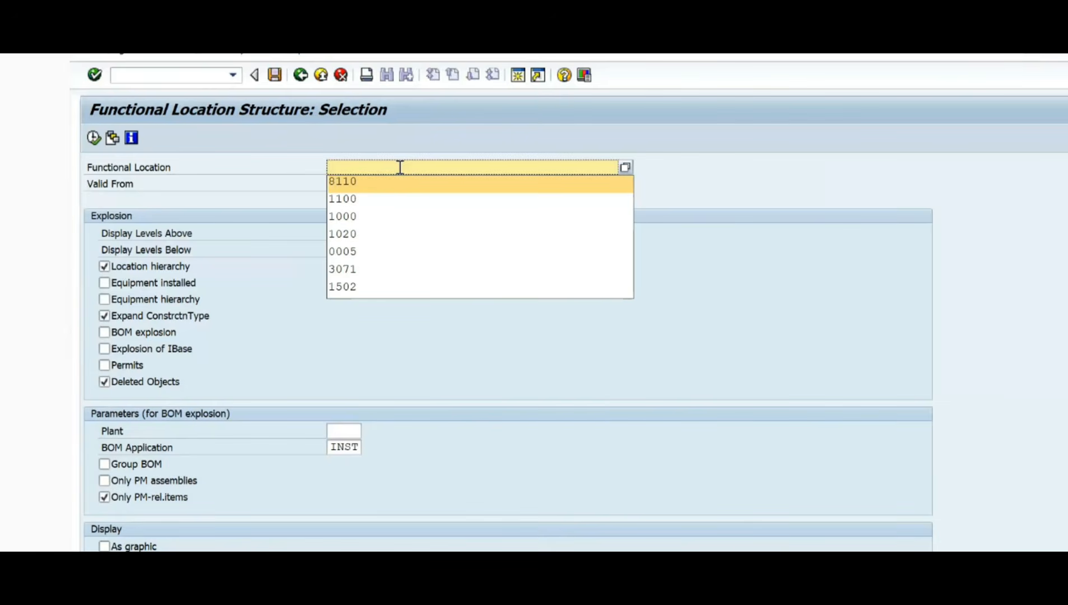
key(Return)
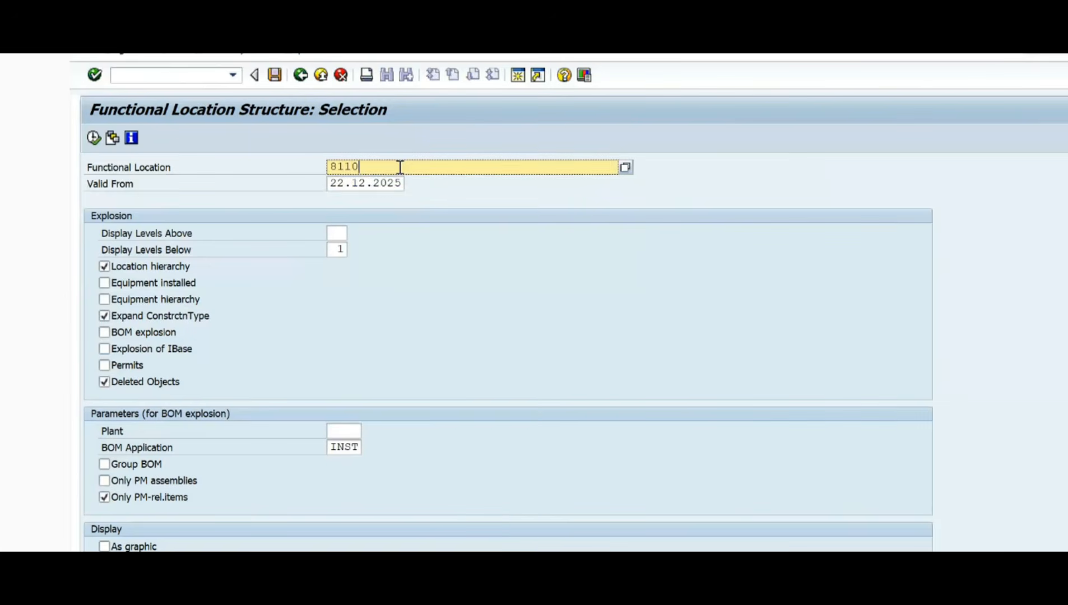
key(Tab)
key(Tab)
key(Tab)
key(Tab)
key(Tab)
key(space)
key(Tab)
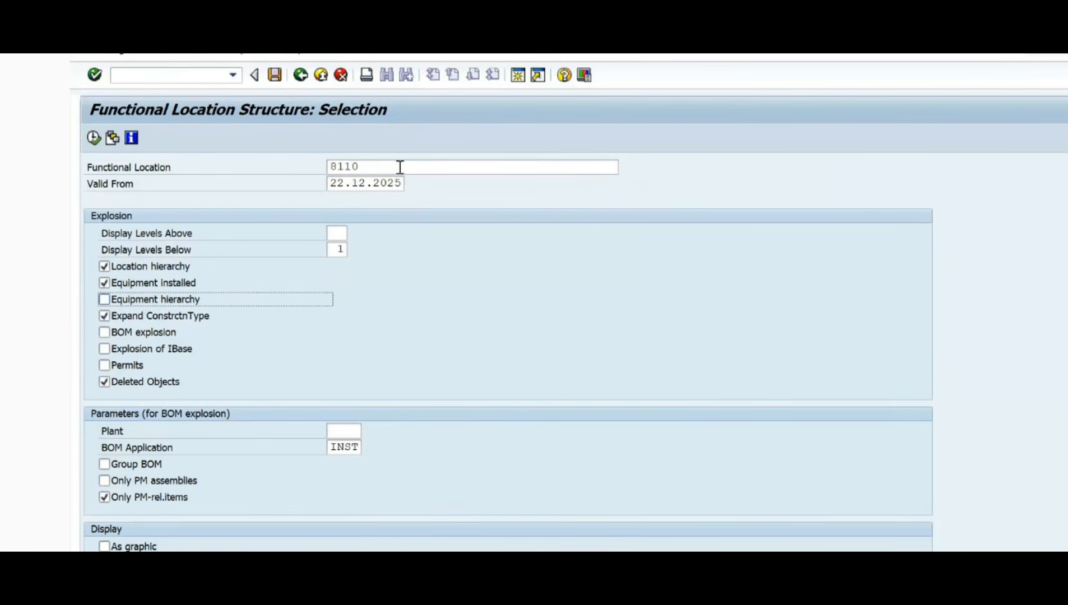
key(space)
key(Tab)
key(Tab)
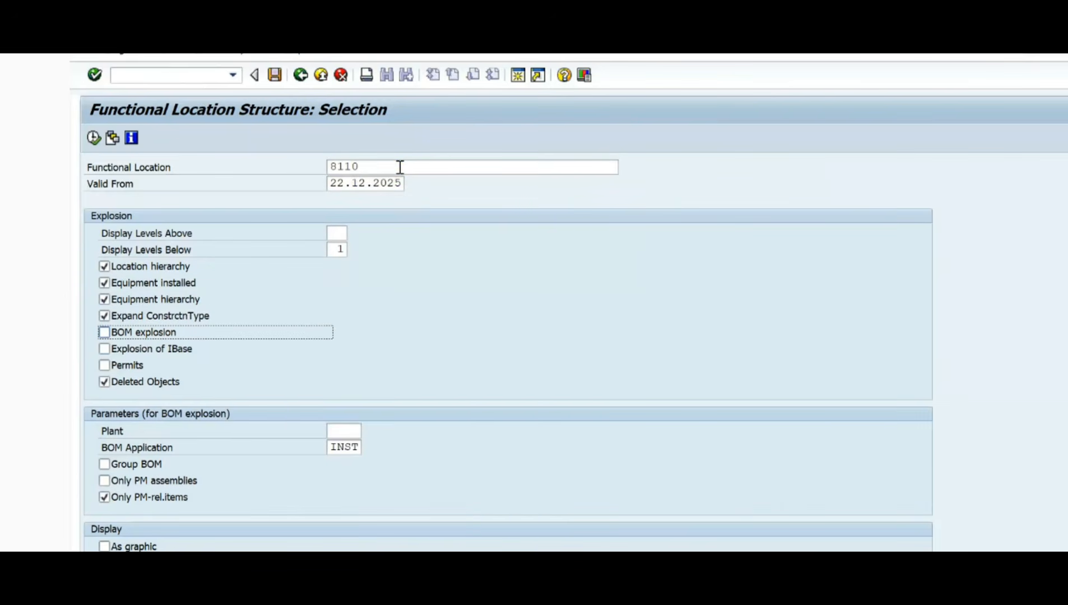
Step: Run the structure list for functional location 8110, expand it whole, locate lathe equipment 10000115 and leave the list
click(94, 138)
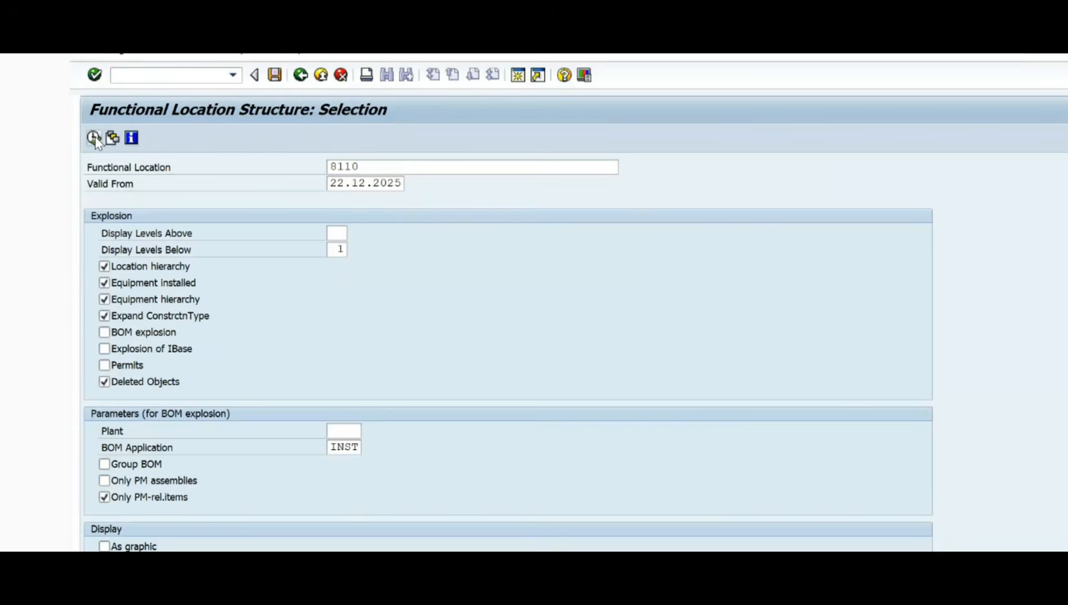
click(235, 141)
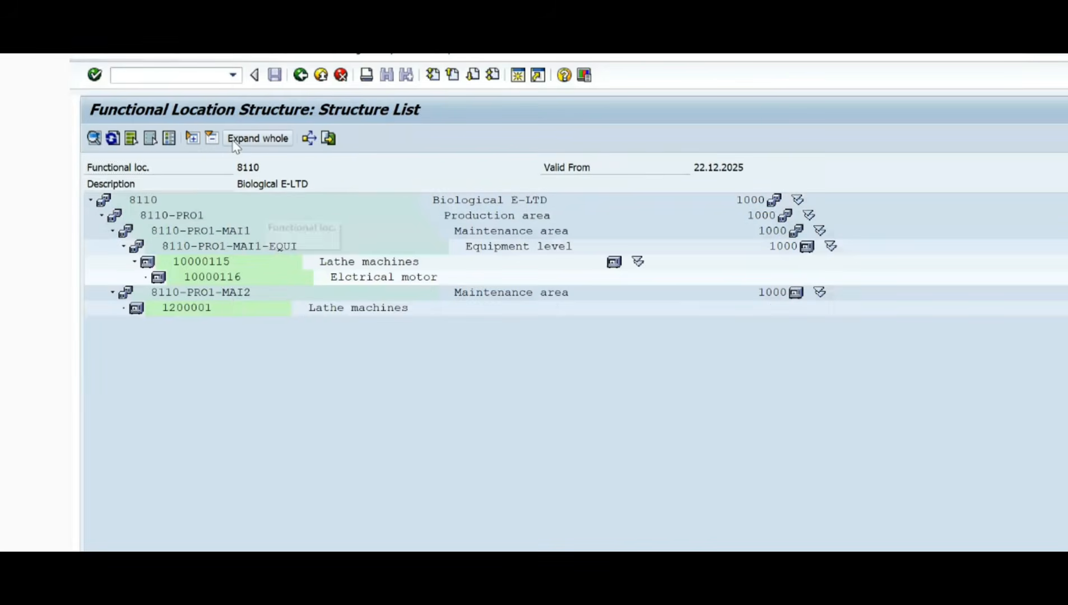
click(230, 262)
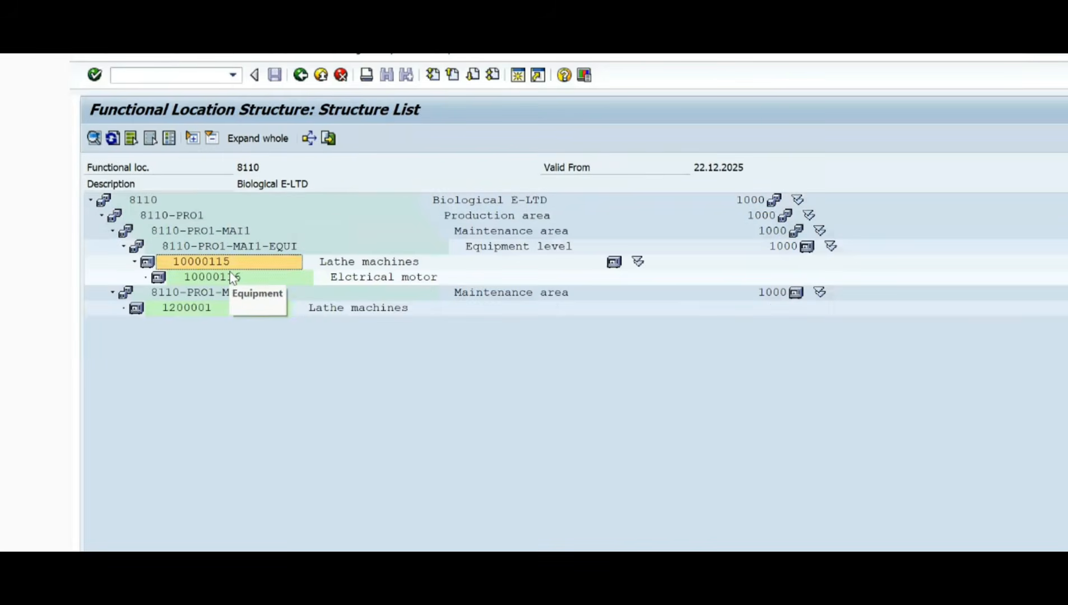
key(alt+Tab)
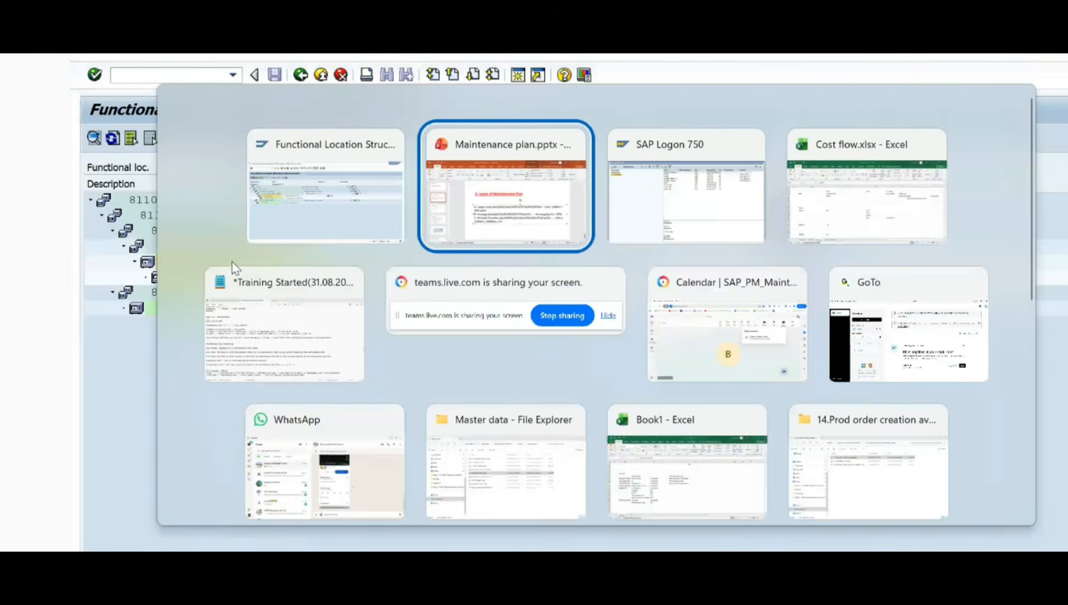
key(Escape)
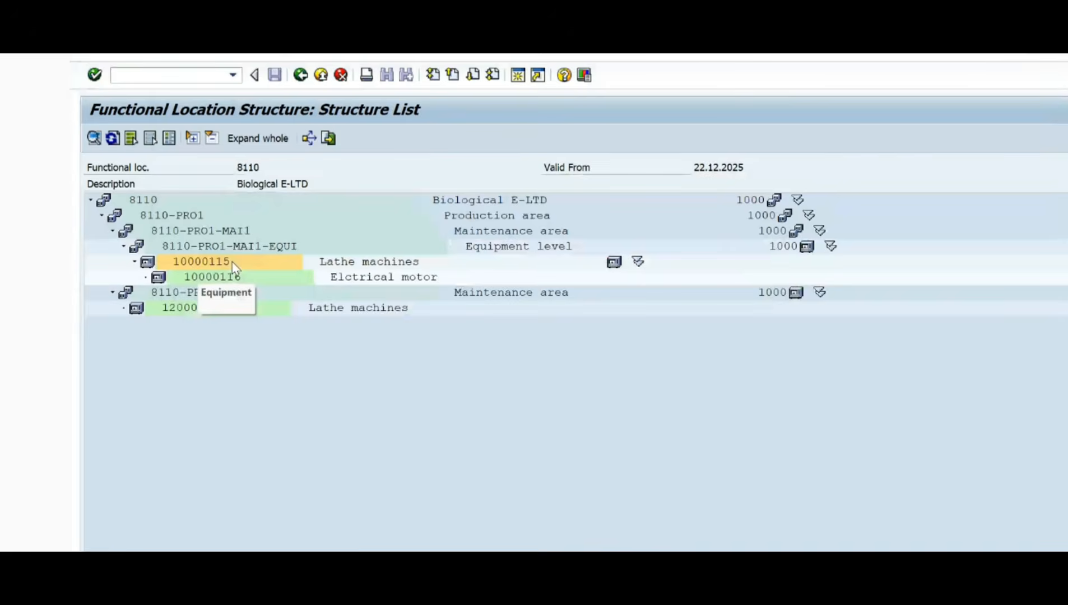
key(alt+Tab)
key(alt+Tab)
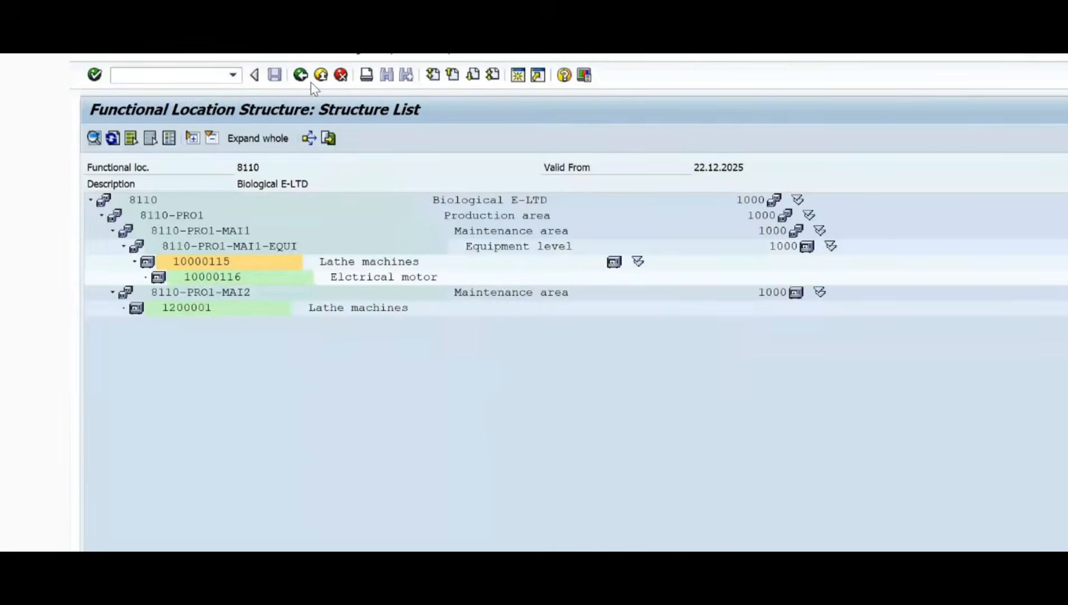
click(341, 75)
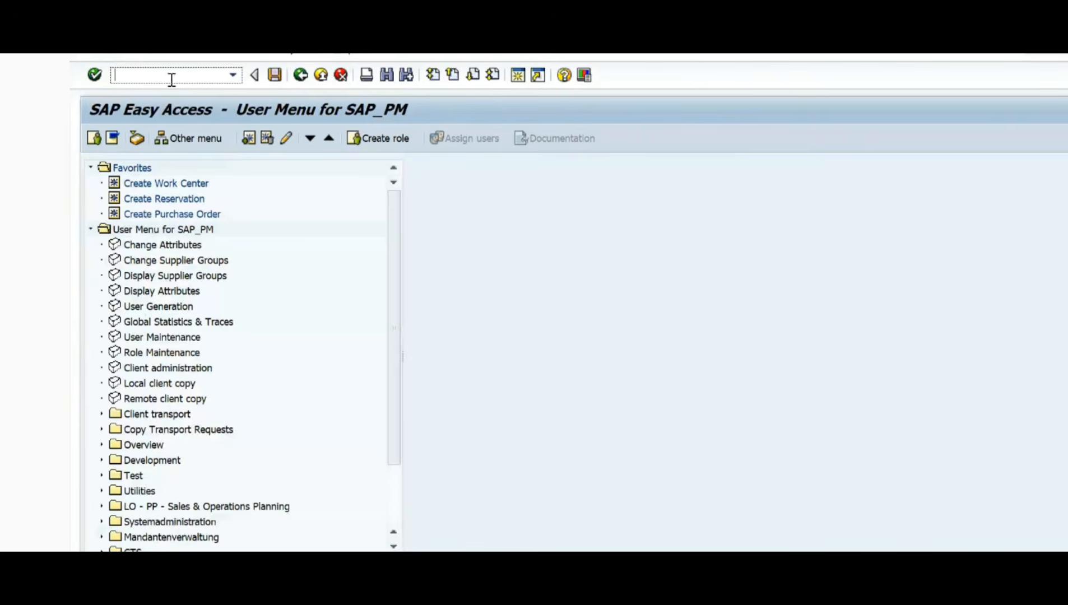
text(ip42)
key(Return)
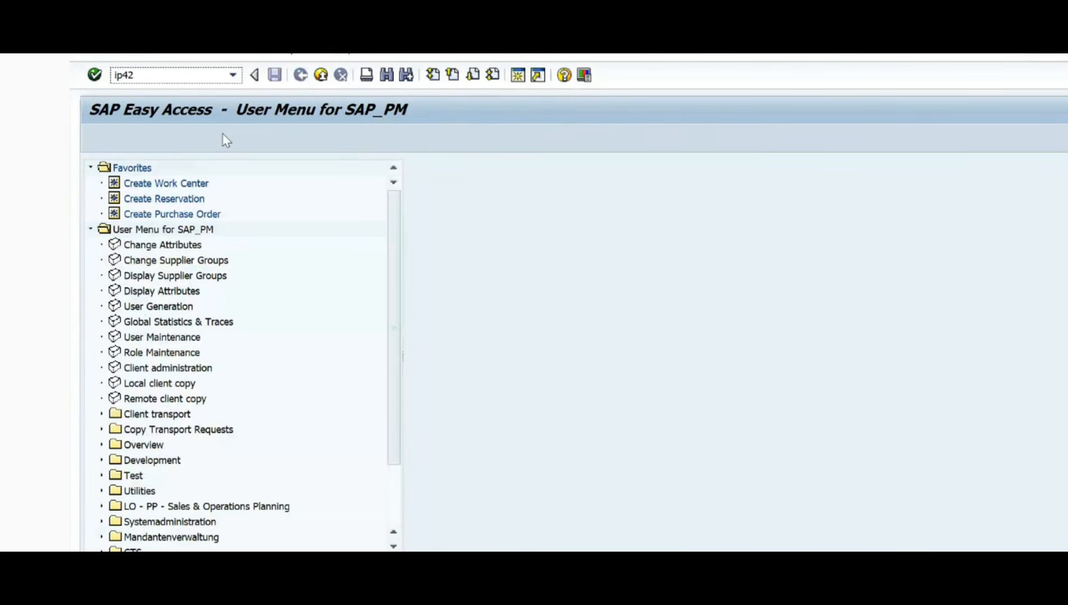
key(Tab)
key(Tab)
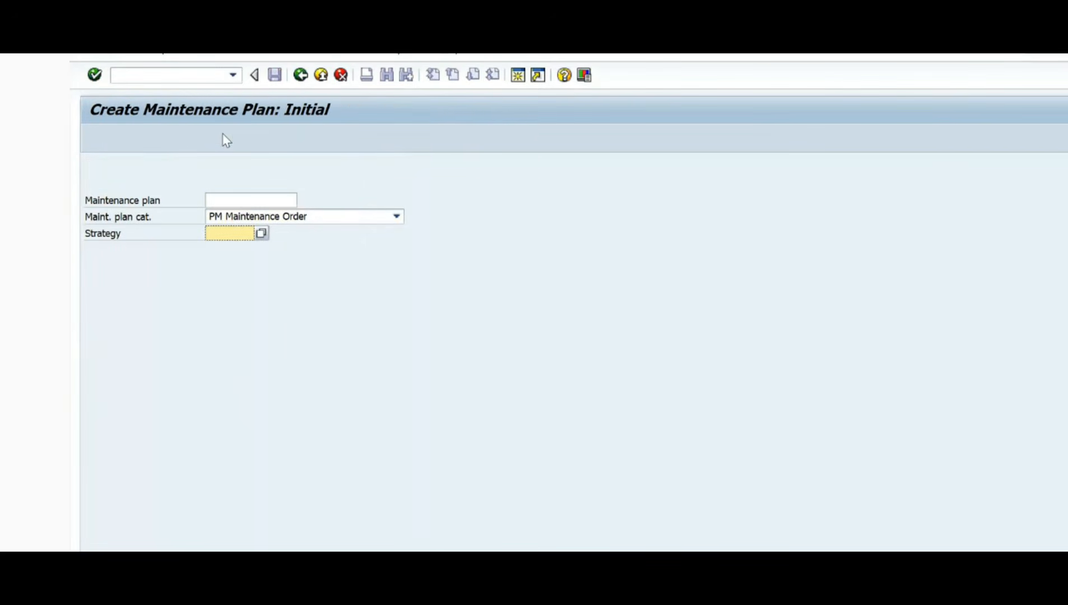
Step: Start transaction IP41 for a PM Maintenance Order plan and enter "Single cycle plan on Monthly" as the plan description
click(183, 78)
text(ip41)
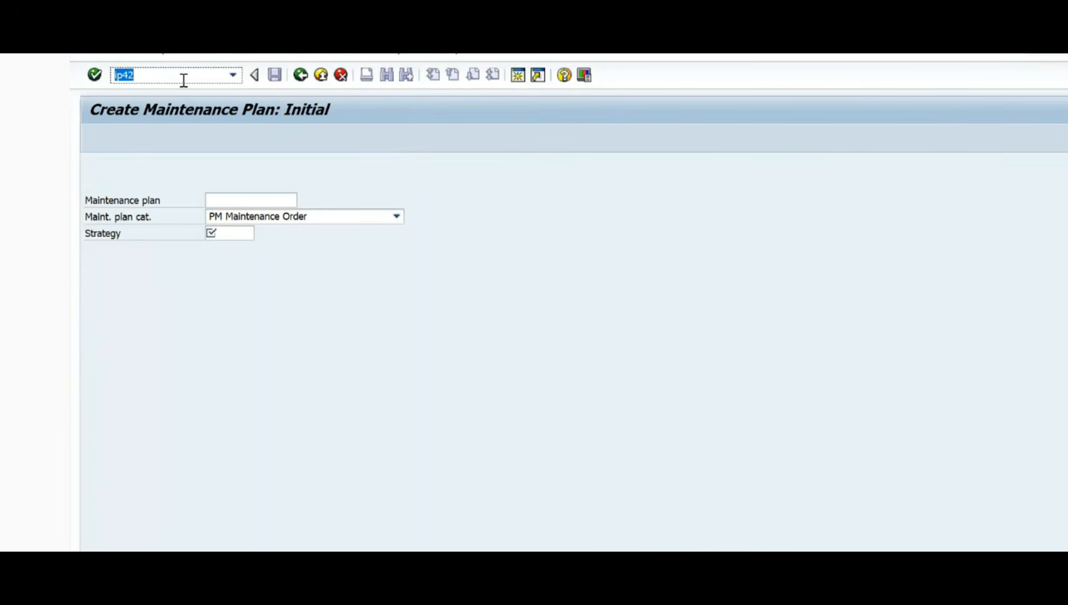
key(BackSpace)
key(BackSpace)
key(BackSpace)
key(Return)
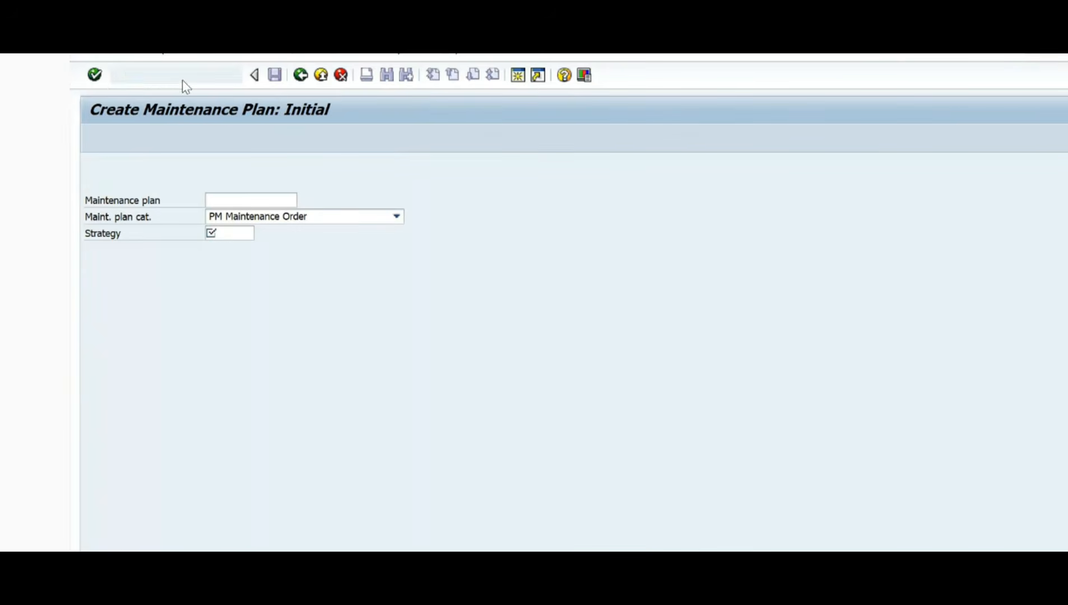
key(Return)
text(Single cycle plan on Monthly)
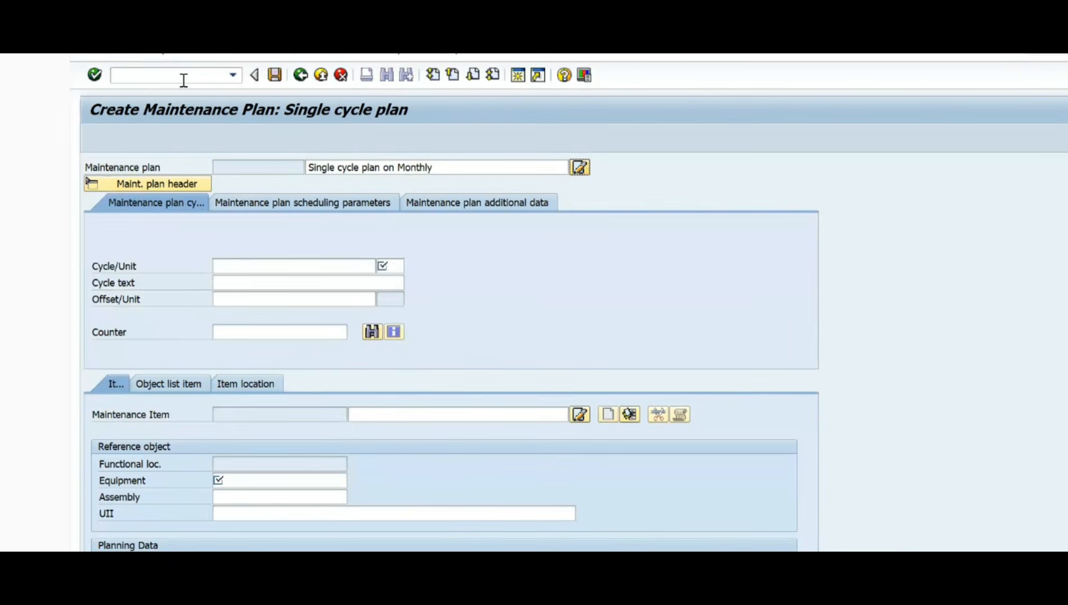
Step: Set the maintenance plan's cycle to 1 with the unit mon
key(Tab)
key(Tab)
key(Down)
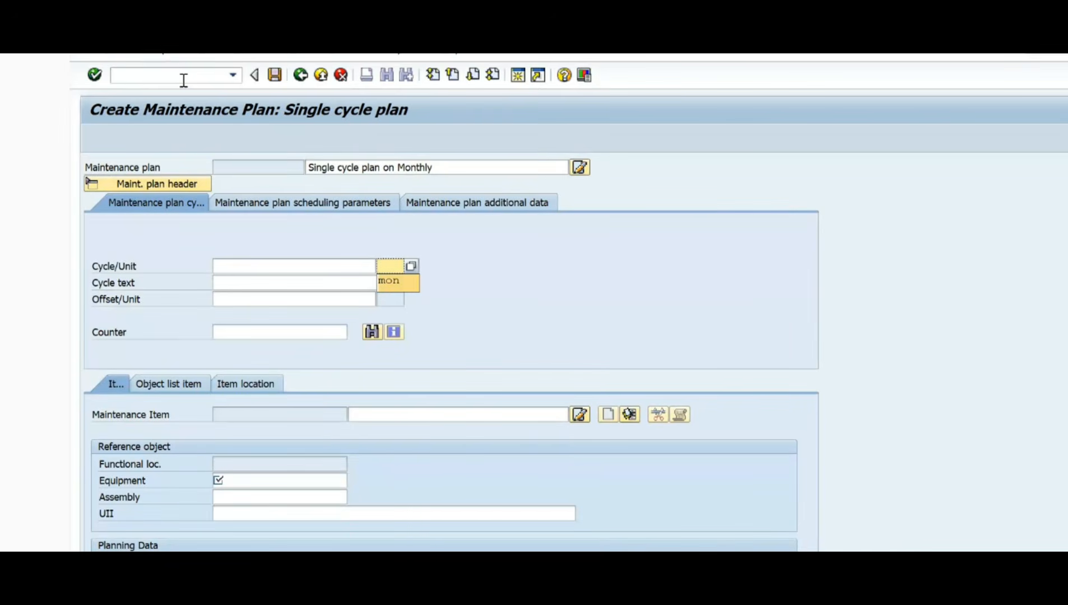
click(394, 282)
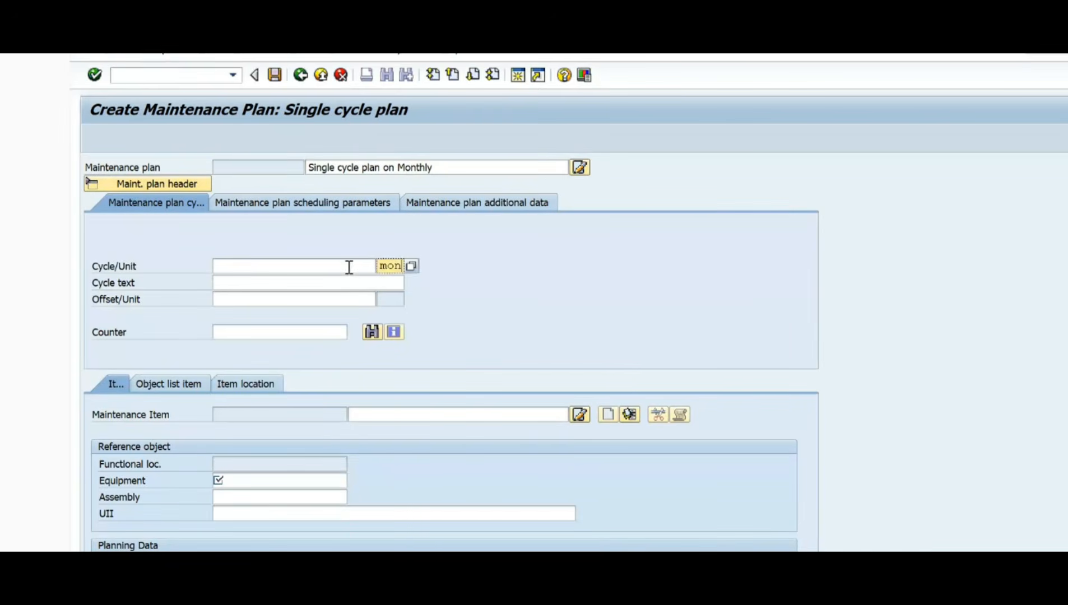
click(350, 267)
text(1)
click(361, 280)
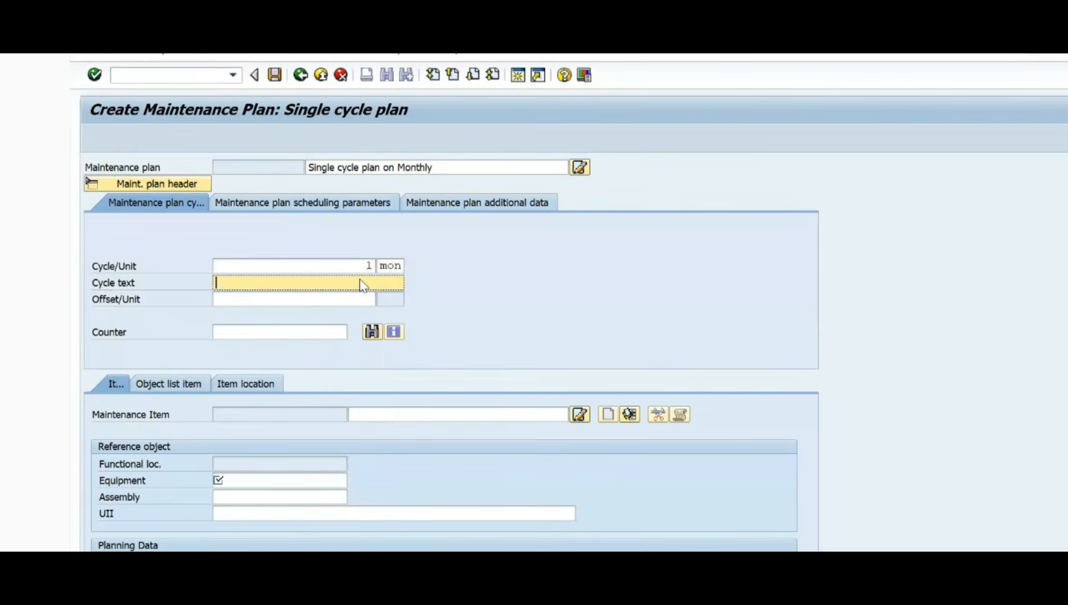
key(Return)
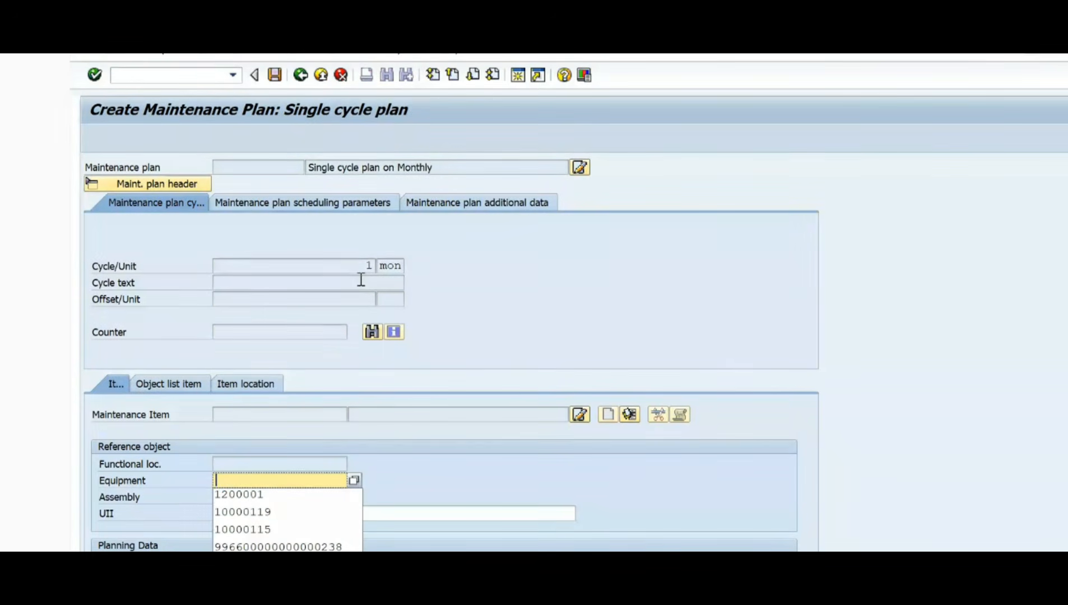
Step: Assign equipment 10000115 as the item's reference object and set its order type to PM03
key(Down)
key(Down)
key(Down)
key(Return)
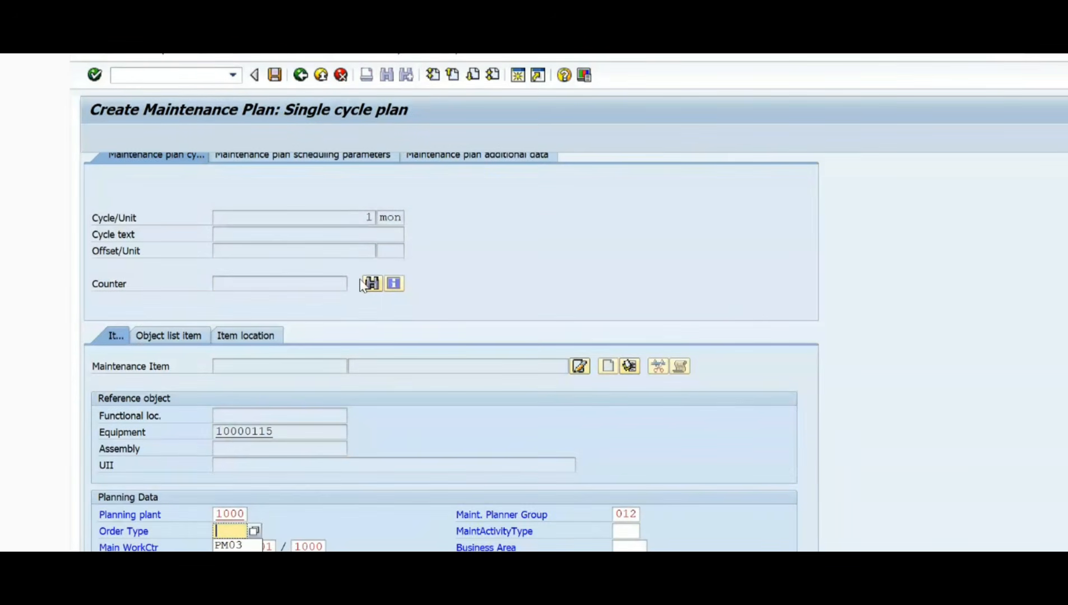
key(Down)
key(Return)
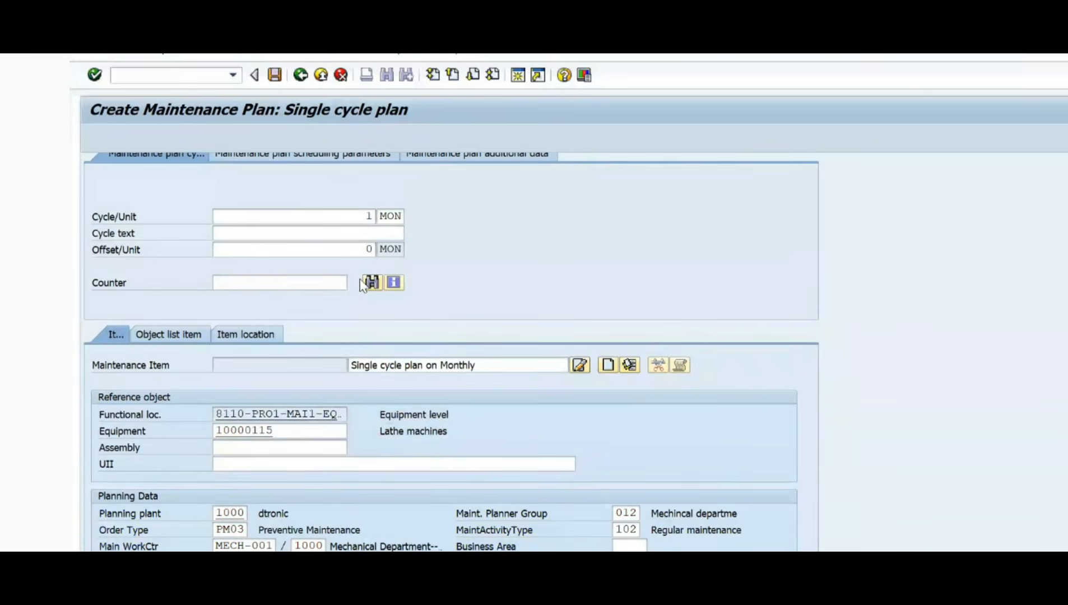
Step: Enter "Monthy plan" as the cycle text of the maintenance plan
click(235, 231)
click(232, 248)
scroll(208, 359, down, 3)
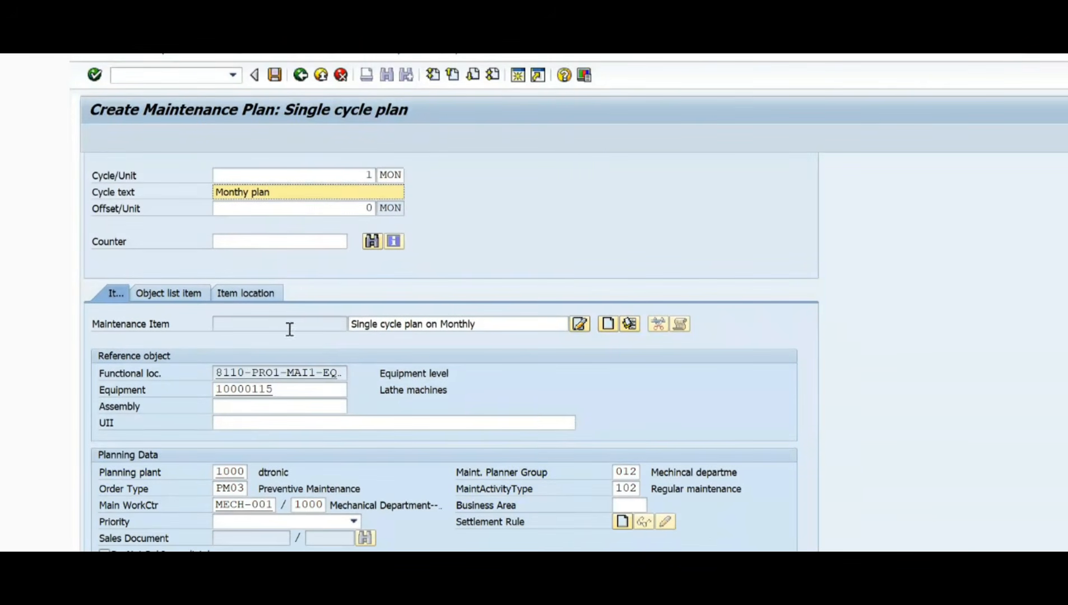
click(267, 327)
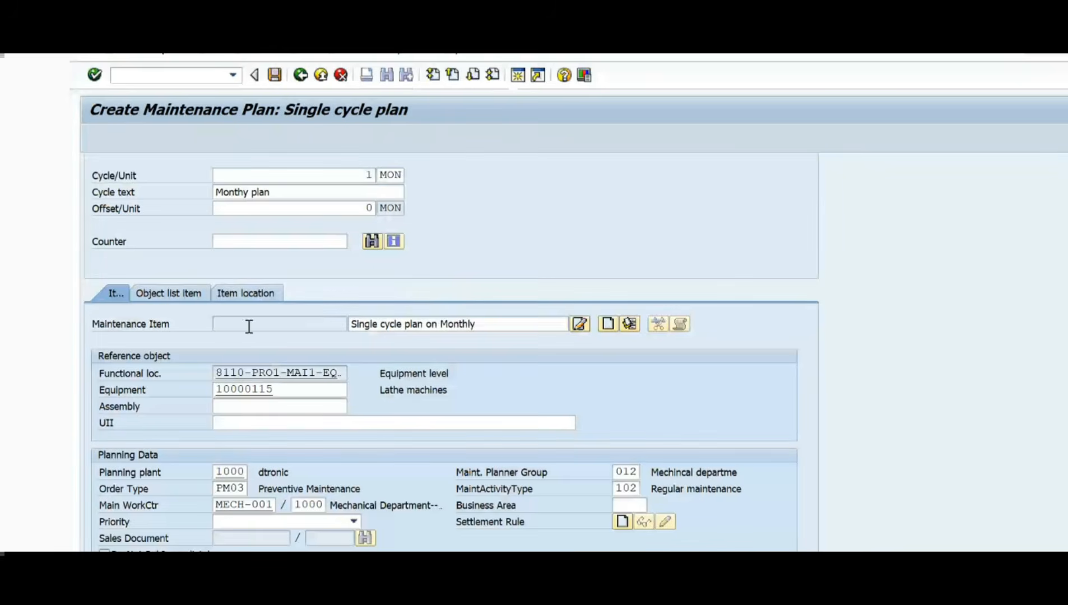
click(249, 327)
Step: Examine the maintenance item's equipment, functional location, planning plant and main work center
click(283, 391)
double_click(278, 391)
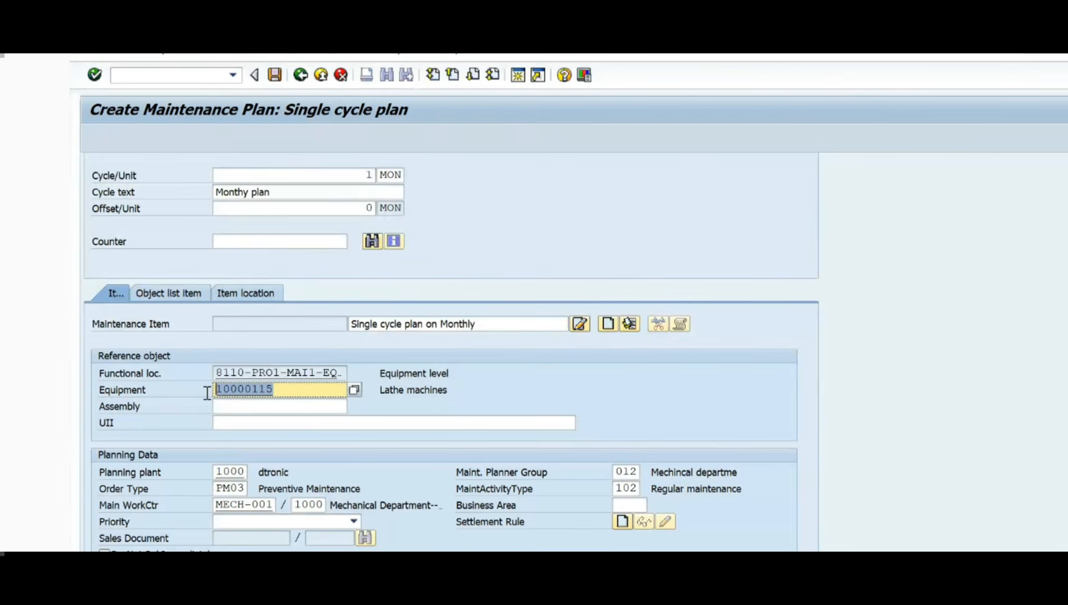
click(288, 394)
drag(288, 394, 151, 396)
drag(338, 373, 193, 379)
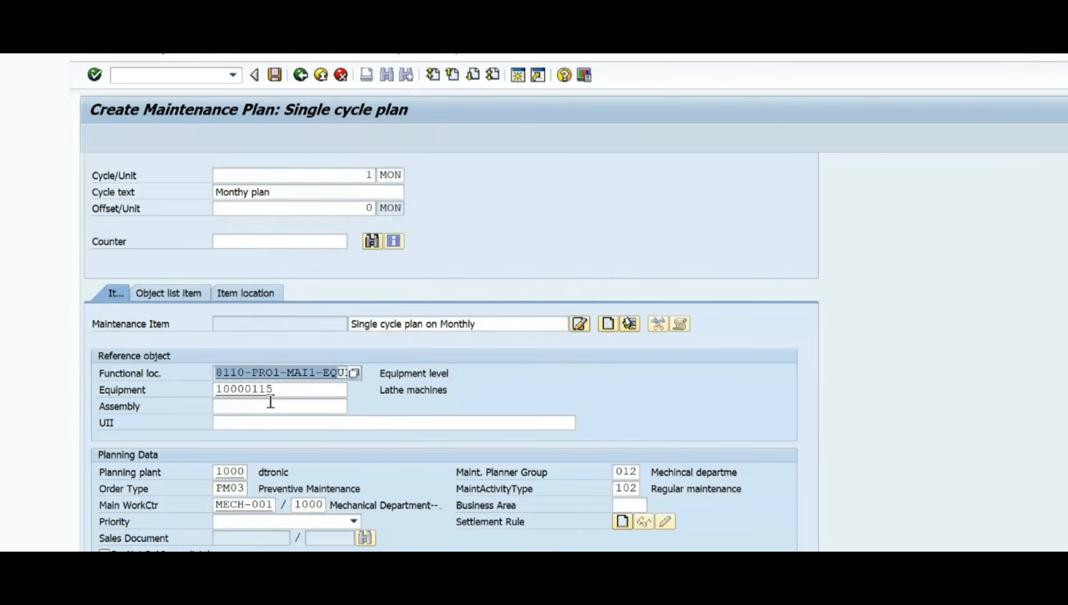
double_click(283, 390)
scroll(264, 456, down, 1)
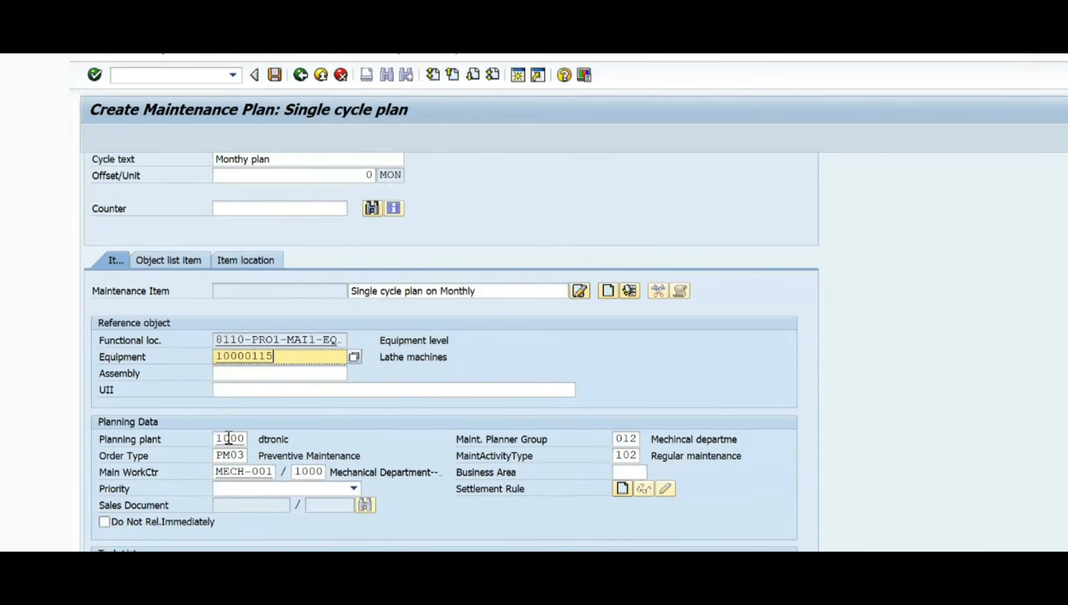
double_click(228, 438)
double_click(243, 472)
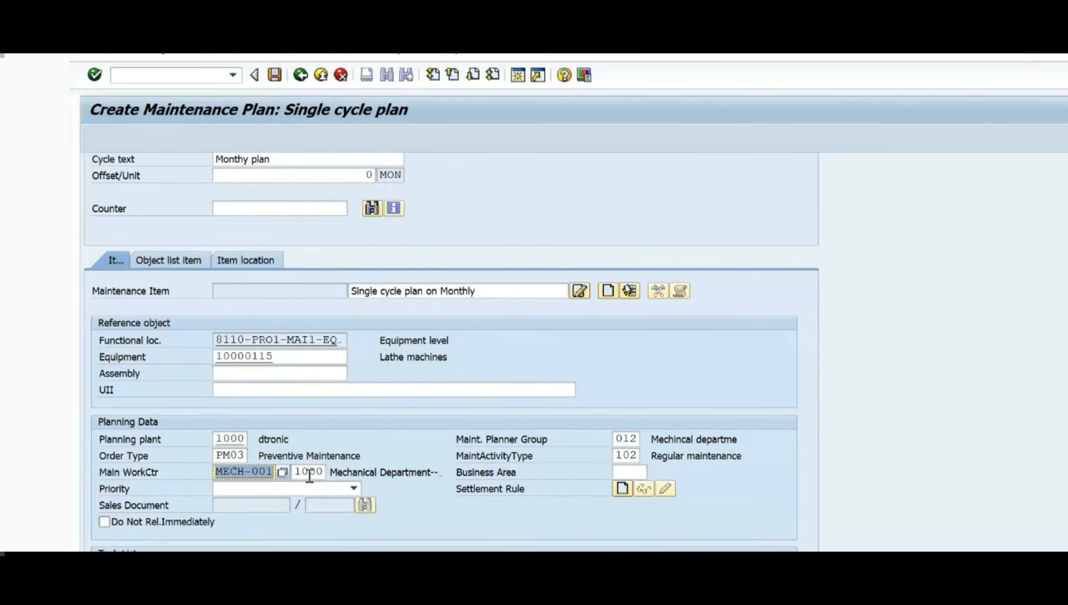
click(320, 439)
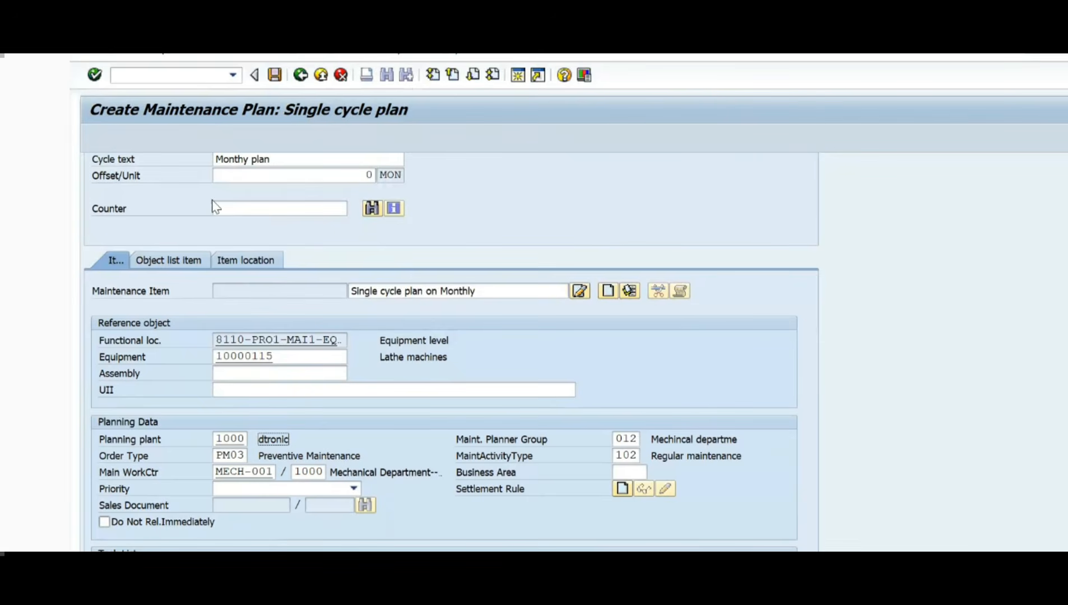
Step: Review the list of order types and choose PM03 Preventive Maintenance for the maintenance item
click(259, 457)
drag(258, 458, 417, 454)
click(227, 455)
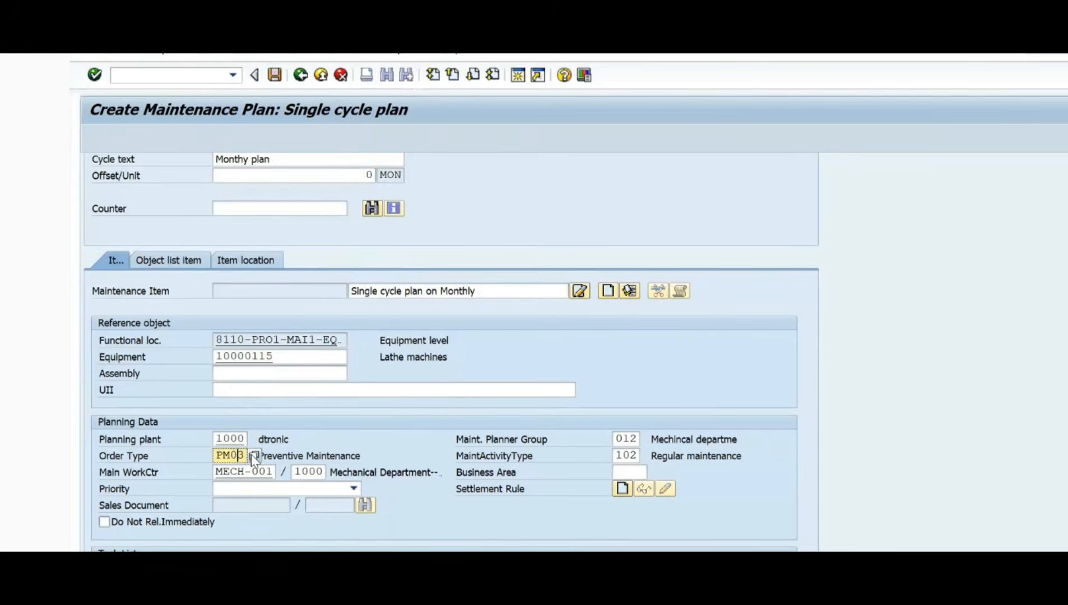
click(251, 455)
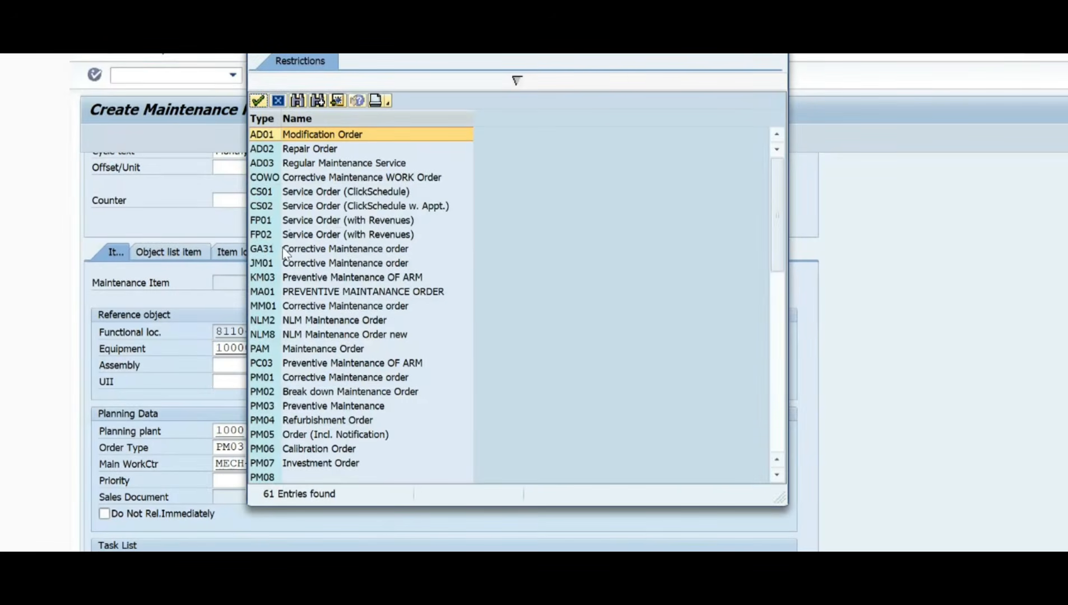
click(288, 407)
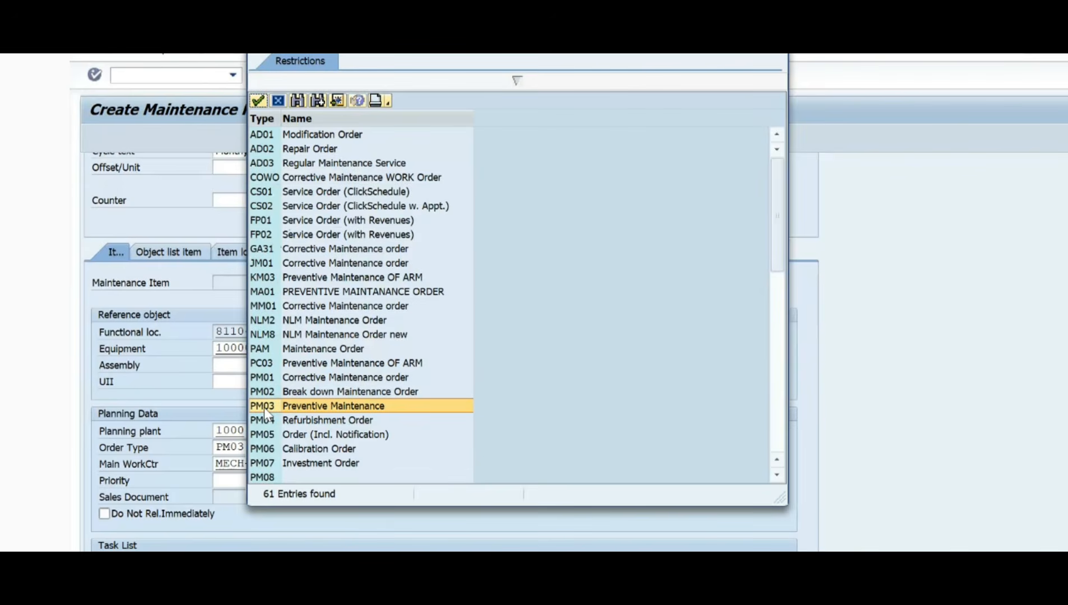
double_click(264, 407)
drag(244, 447, 246, 447)
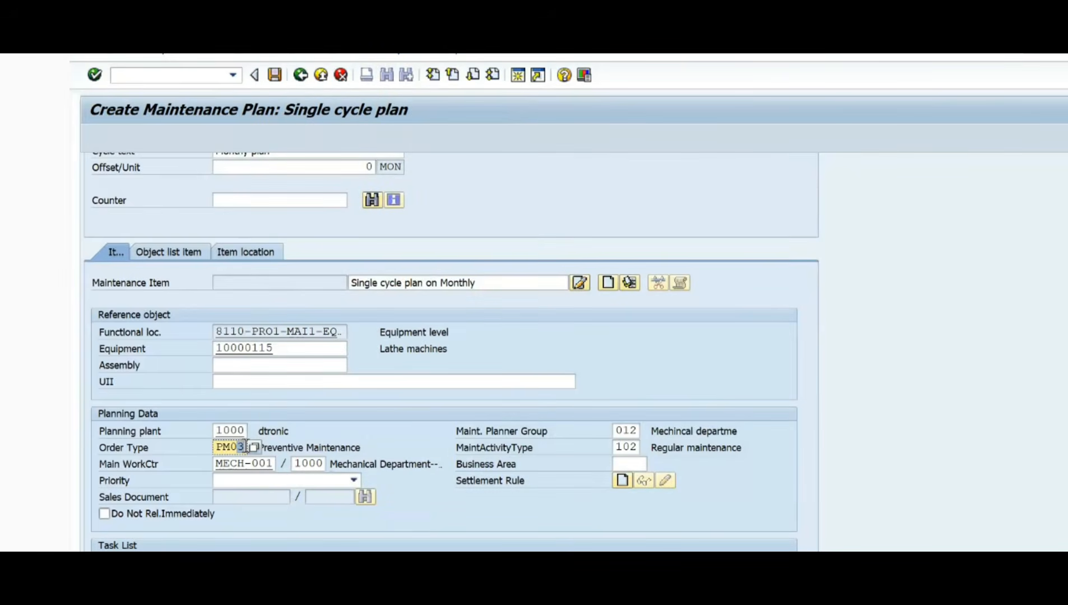
Step: Examine the item's main work center and the task list assignment fields
scroll(238, 449, down, 5)
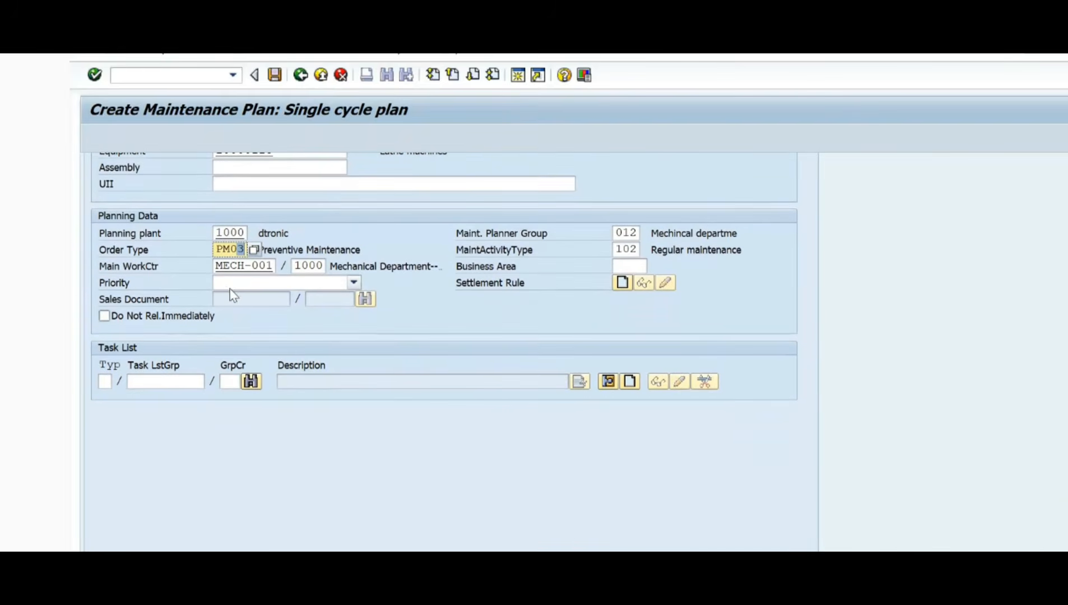
drag(216, 266, 287, 273)
click(269, 266)
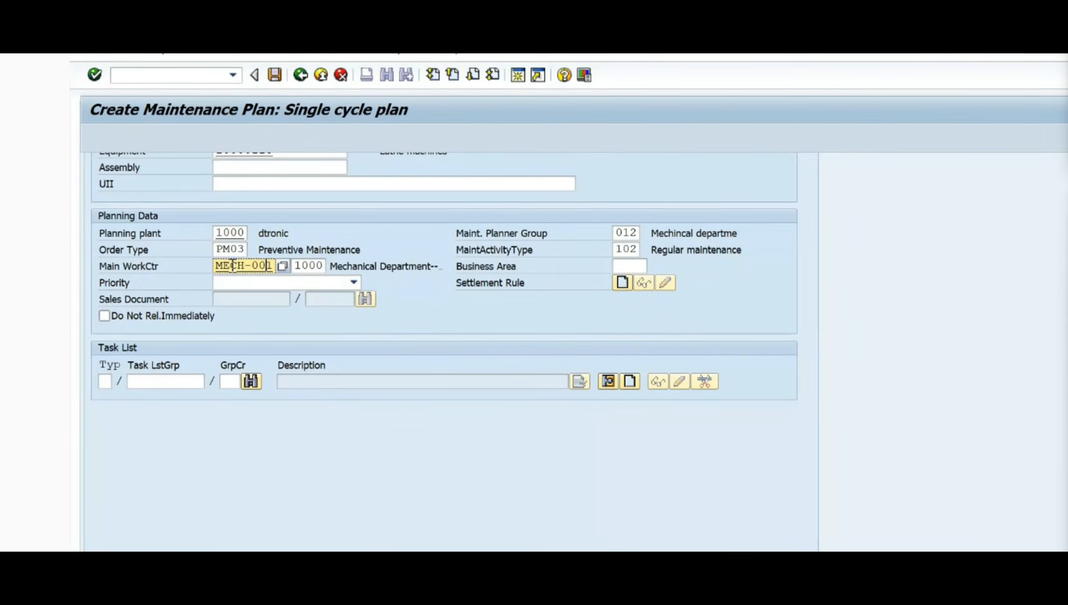
drag(221, 266, 286, 274)
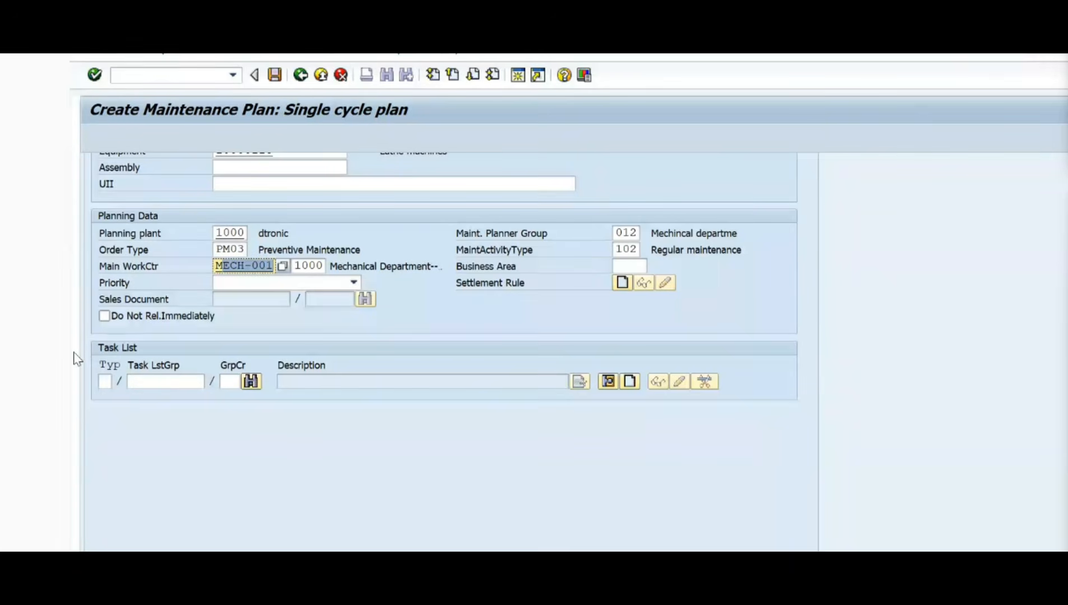
click(105, 382)
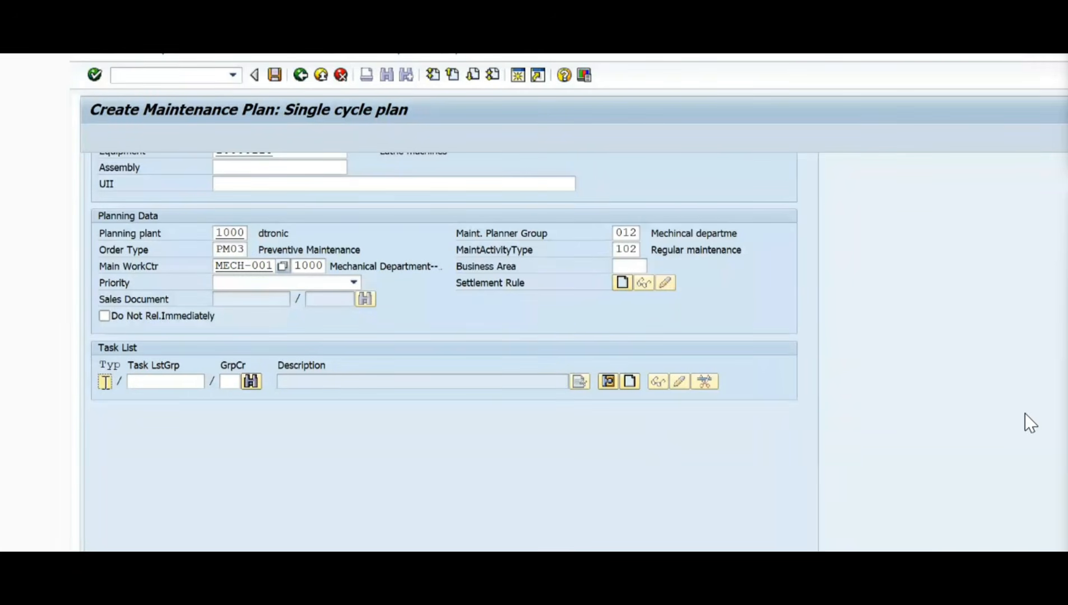
scroll(220, 435, up, 1)
scroll(220, 436, up, 2)
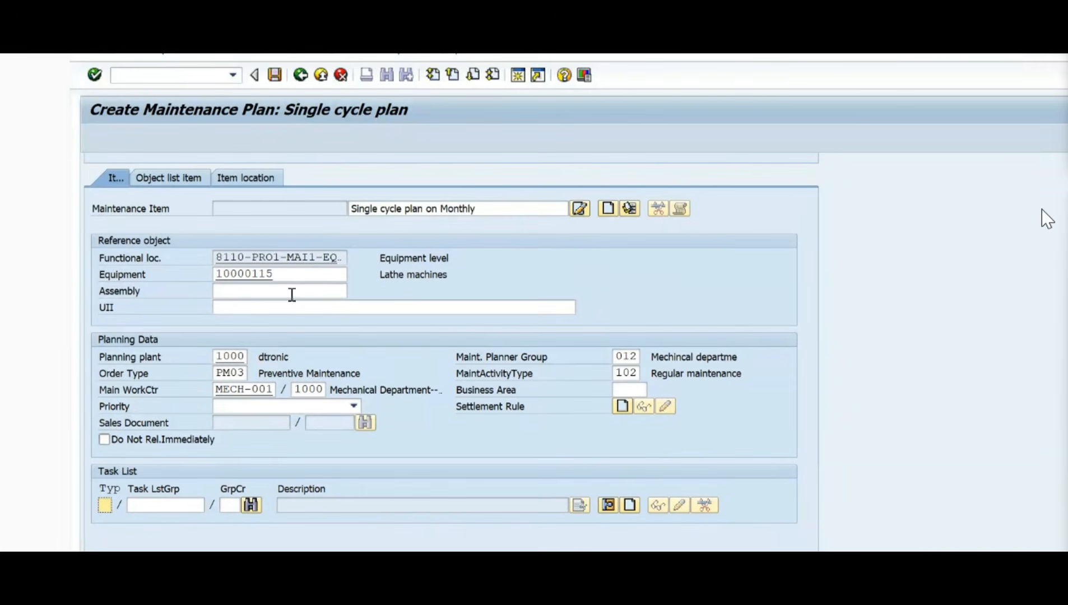
Step: Copy the maintenance item's equipment number 10000115 and display that equipment's task list in a new session
click(286, 273)
drag(287, 273, 157, 281)
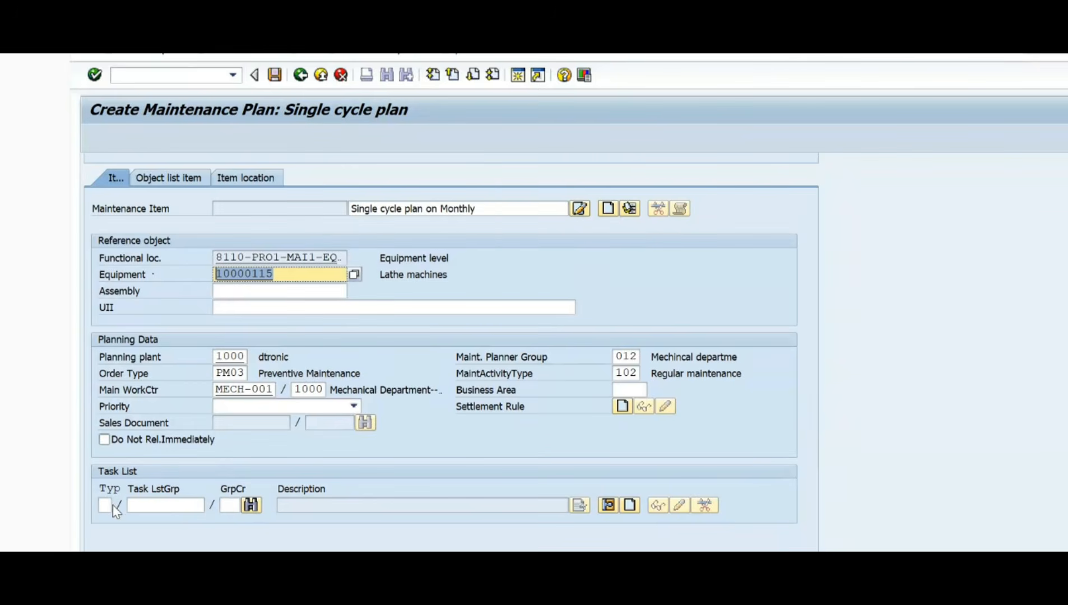
click(308, 274)
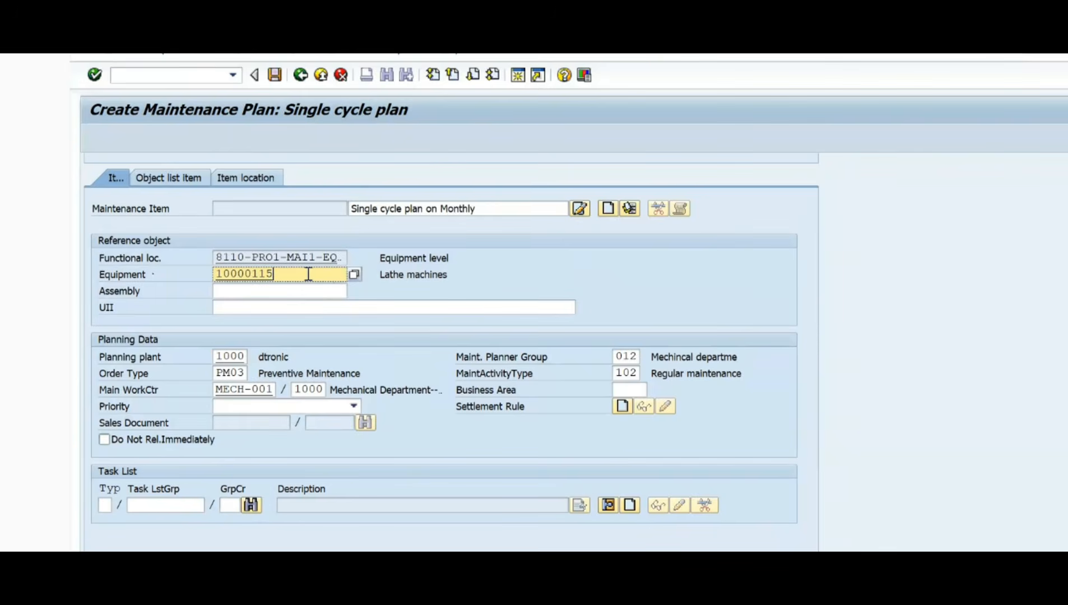
double_click(310, 275)
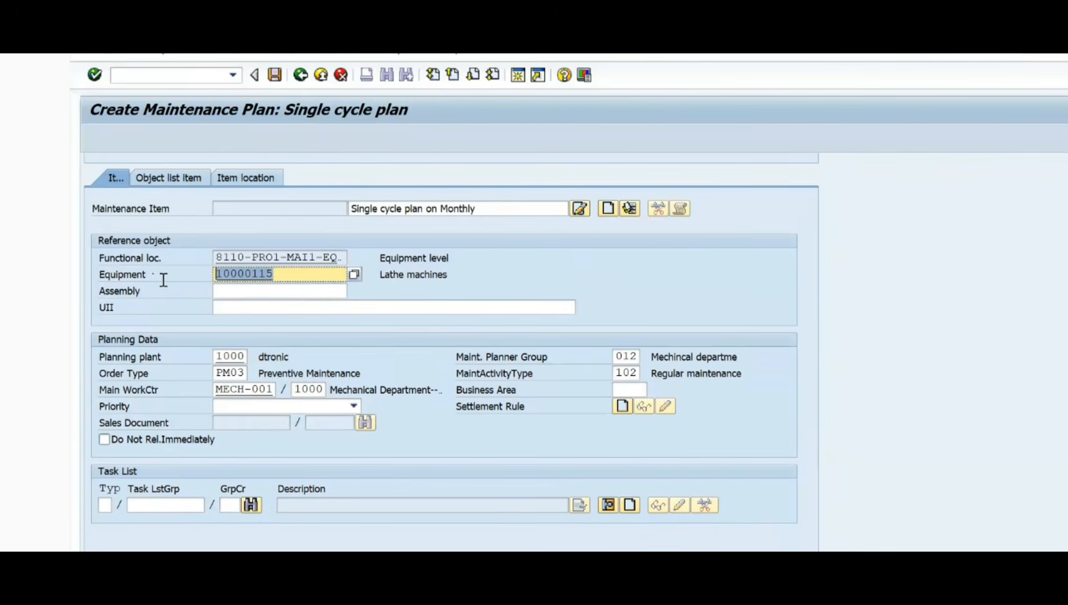
click(303, 275)
drag(303, 276, 207, 274)
key(ctrl+c)
click(109, 275)
click(522, 78)
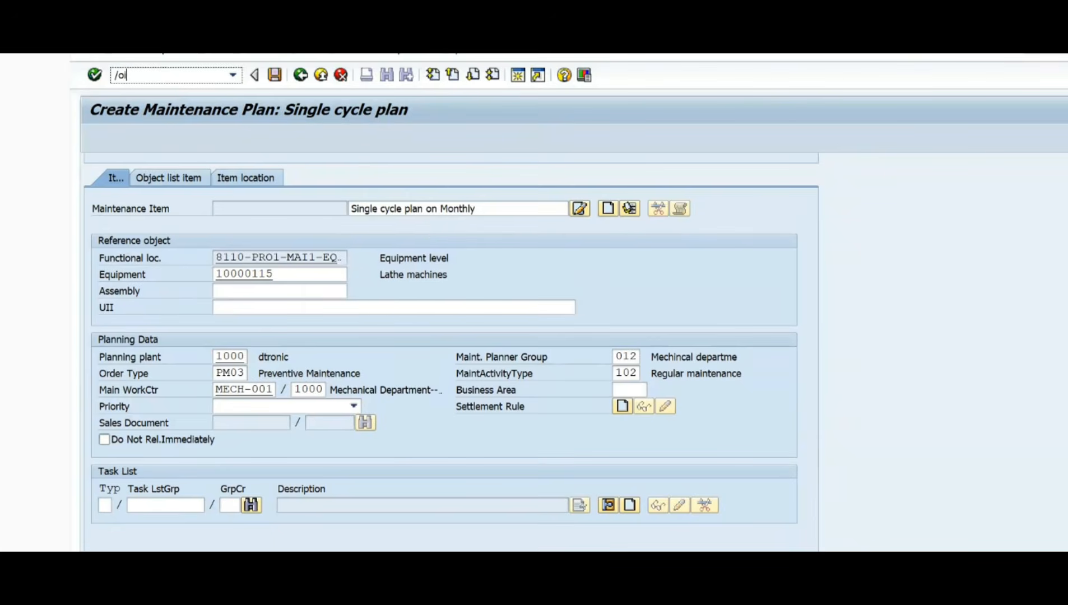
text(03)
key(Return)
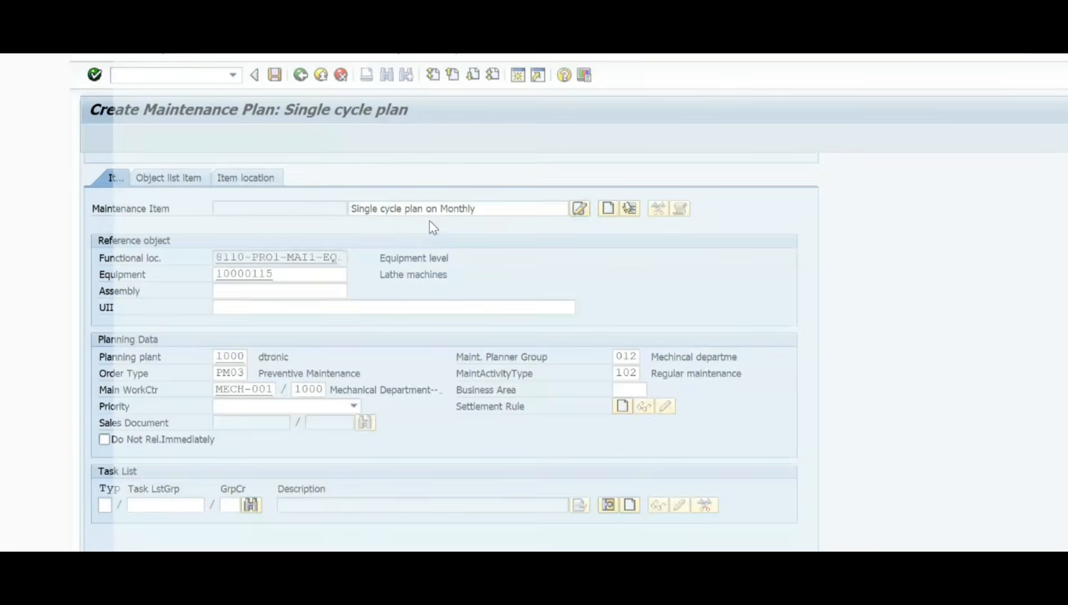
key(ctrl+v)
key(Return)
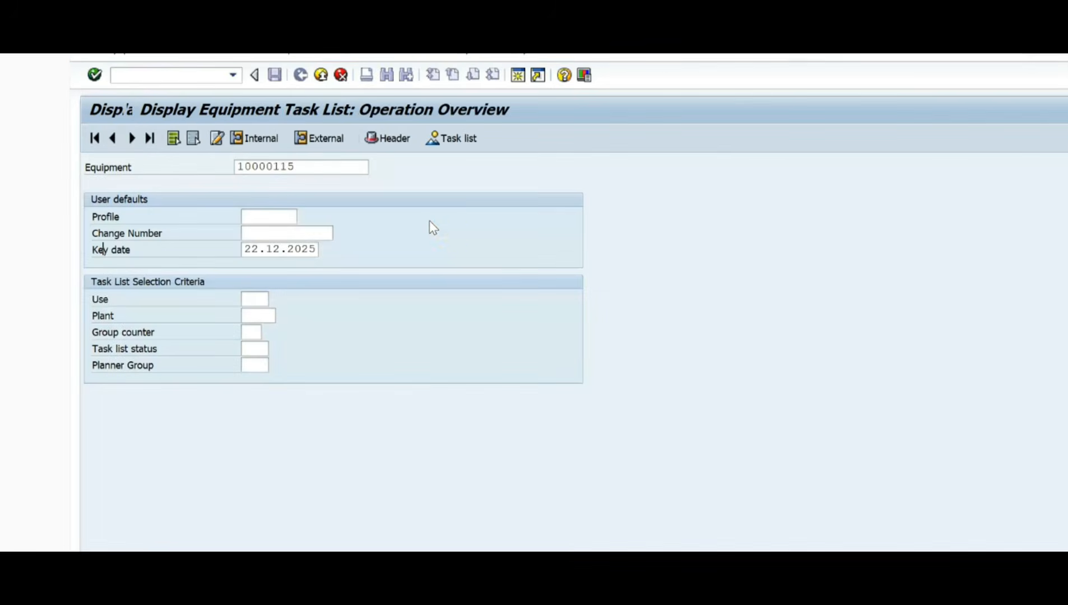
Step: Examine the operation descriptions in the lathe machine's equipment task list and return to the maintenance plan
drag(225, 168, 326, 166)
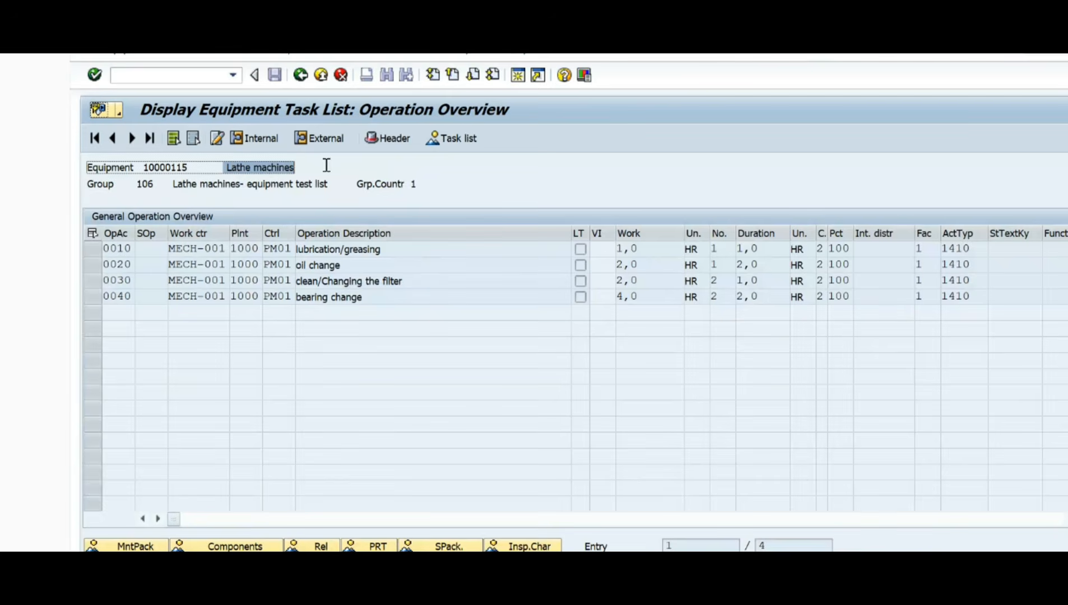
click(370, 248)
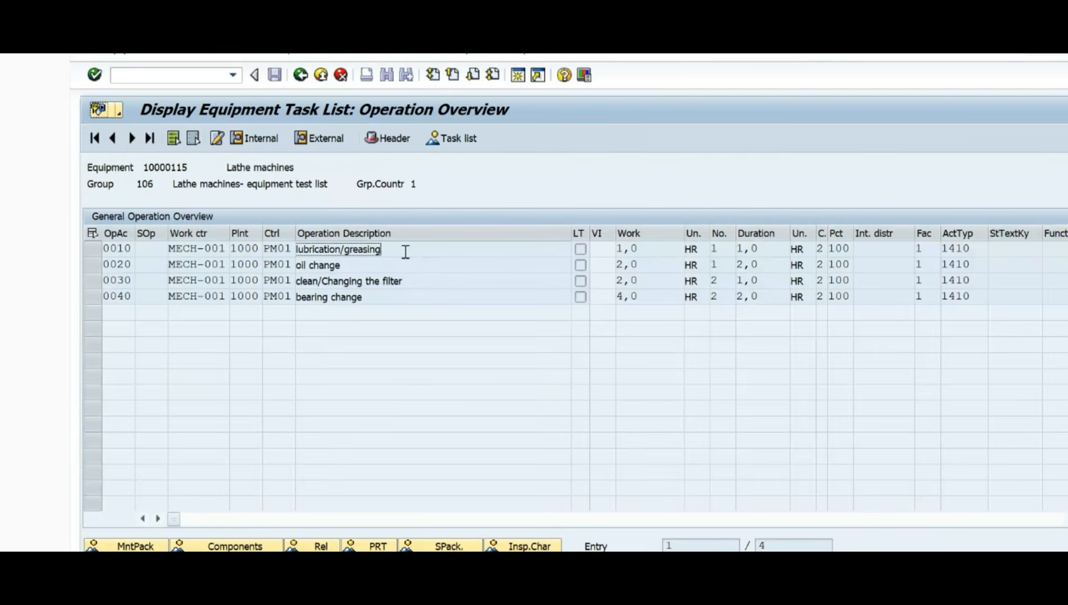
double_click(406, 250)
double_click(374, 263)
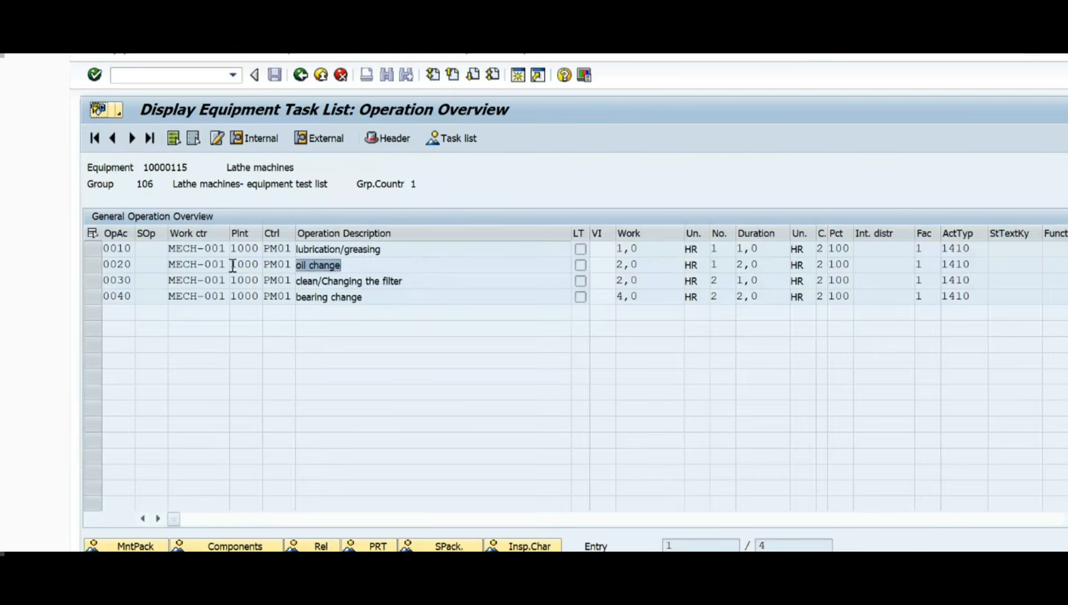
double_click(497, 281)
double_click(374, 302)
key(alt+Tab)
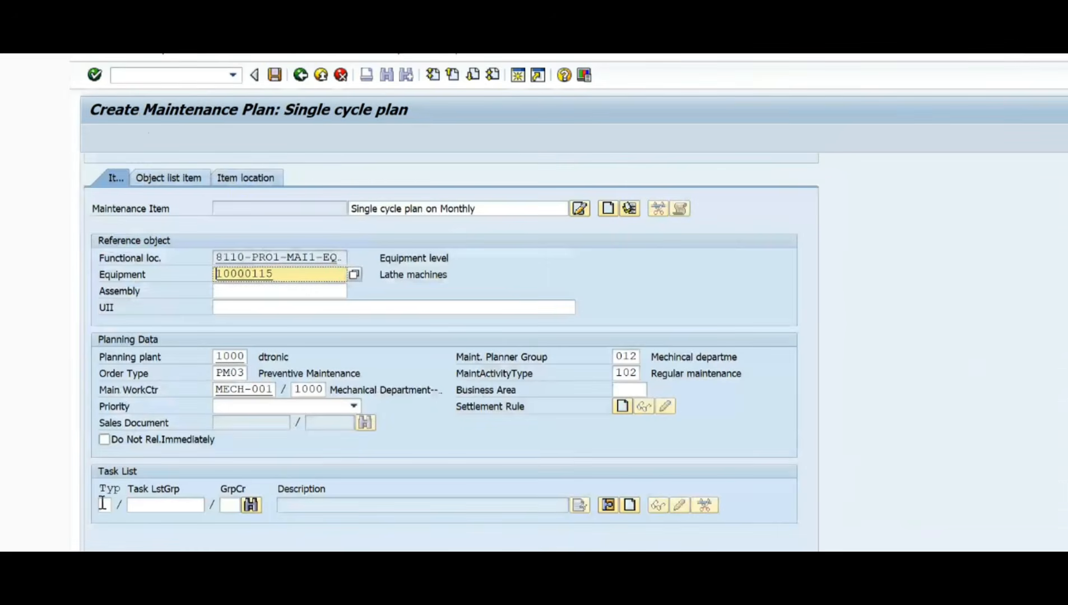
Step: Review the task list selection options available for the maintenance item
click(105, 508)
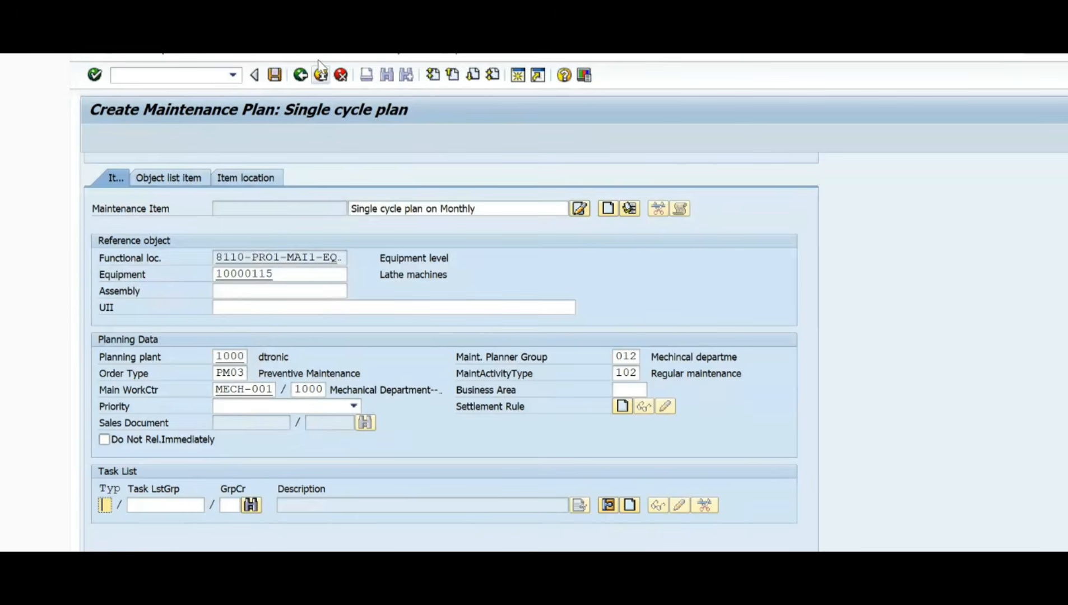
click(292, 55)
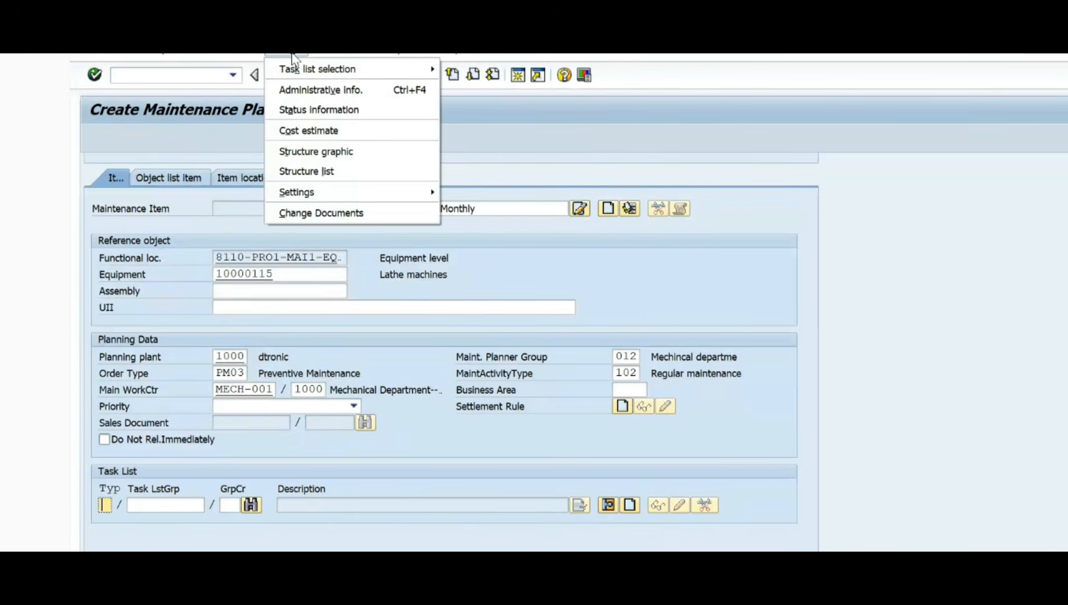
mouse_move(298, 71)
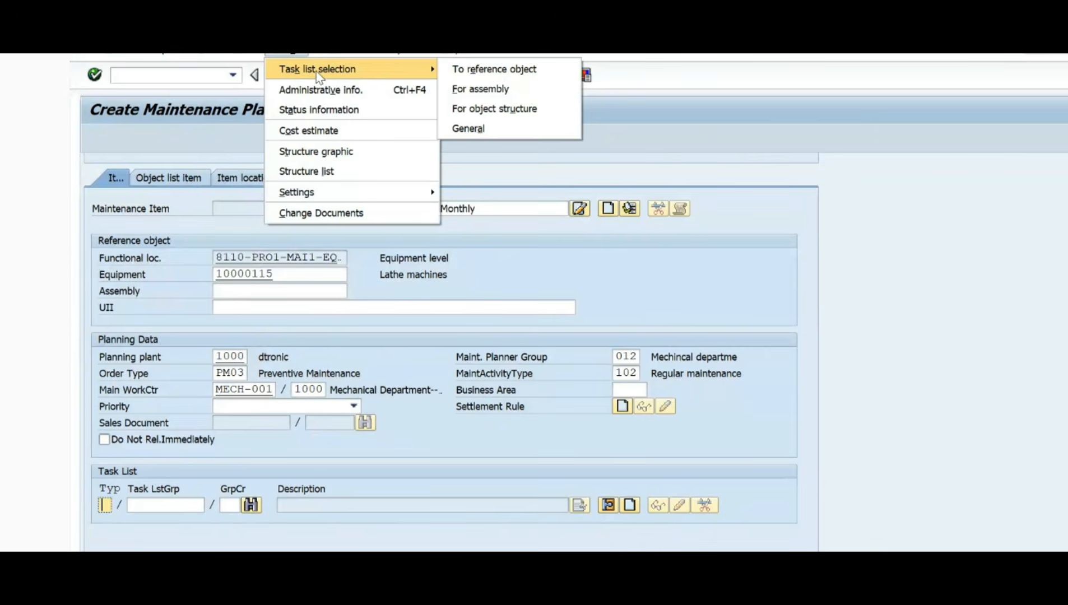
click(527, 74)
Step: Display the header of the equipment task list and examine its group and group counter
key(alt+Tab)
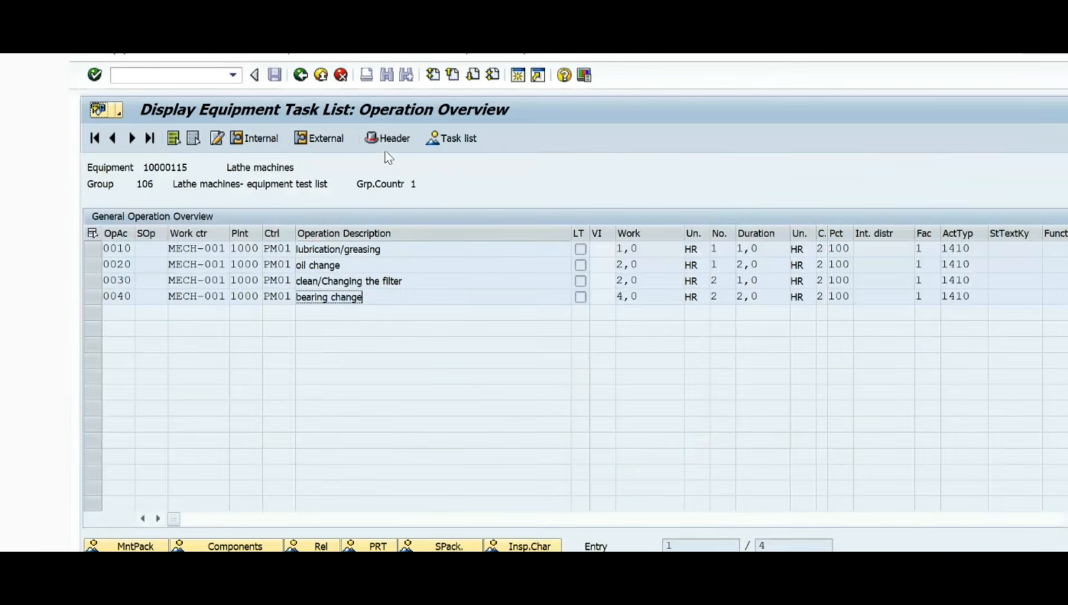
click(388, 140)
drag(279, 217, 180, 224)
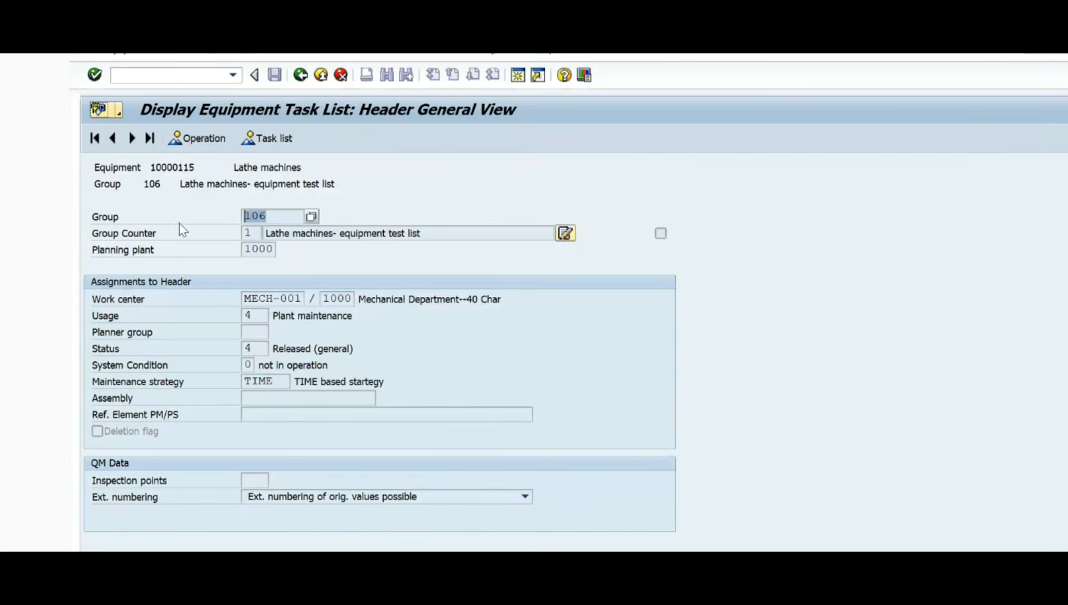
drag(251, 233, 206, 228)
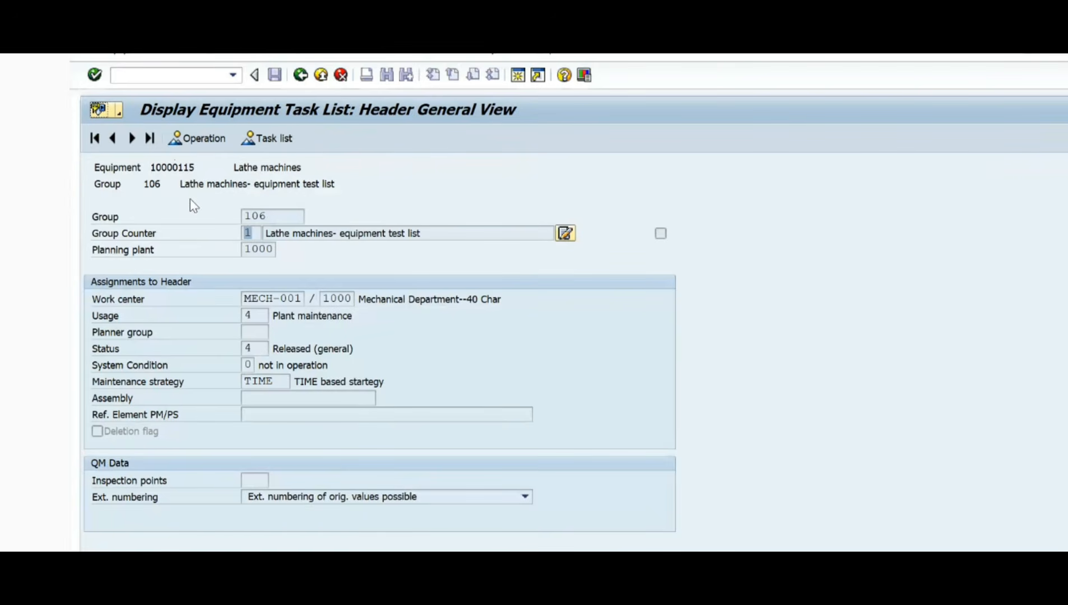
click(260, 235)
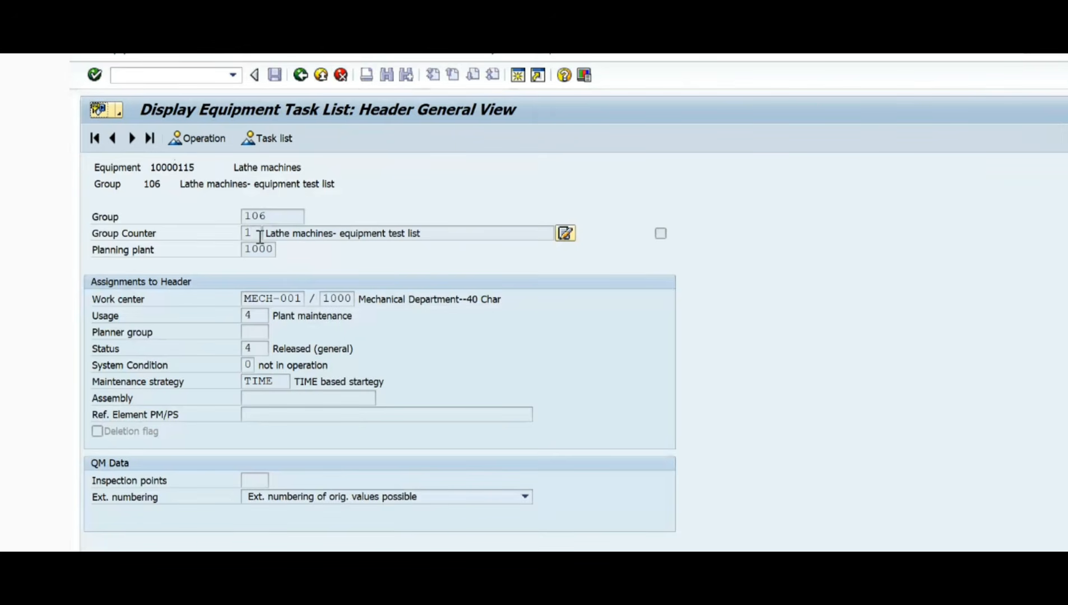
key(alt+Tab)
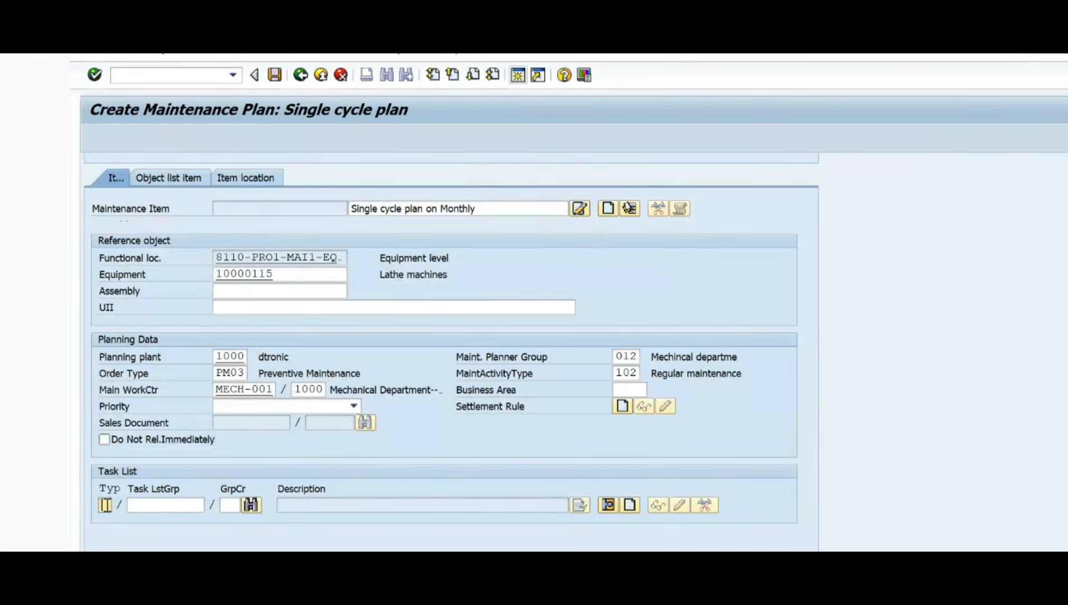
Step: Compare the task list header's group, counter and description with the task list fields of the maintenance item
key(alt+Tab)
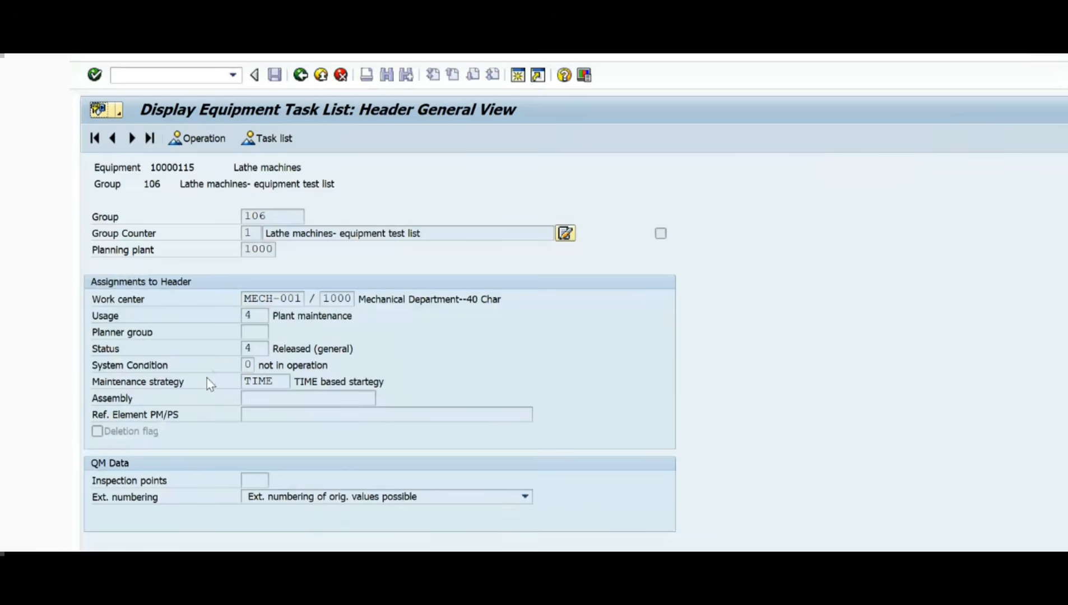
double_click(257, 216)
key(alt+Tab)
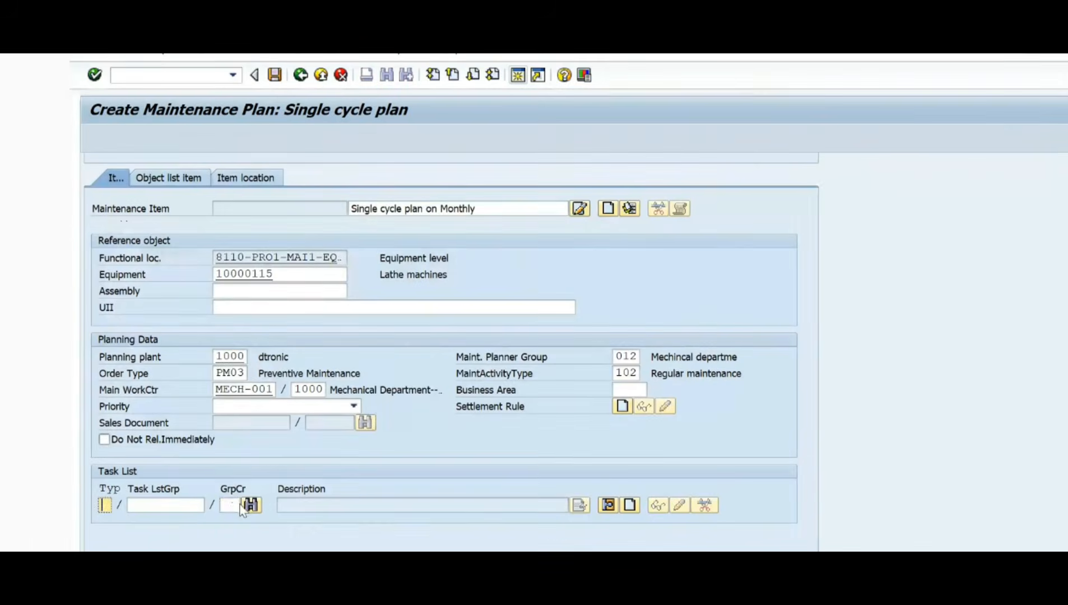
key(alt+Tab)
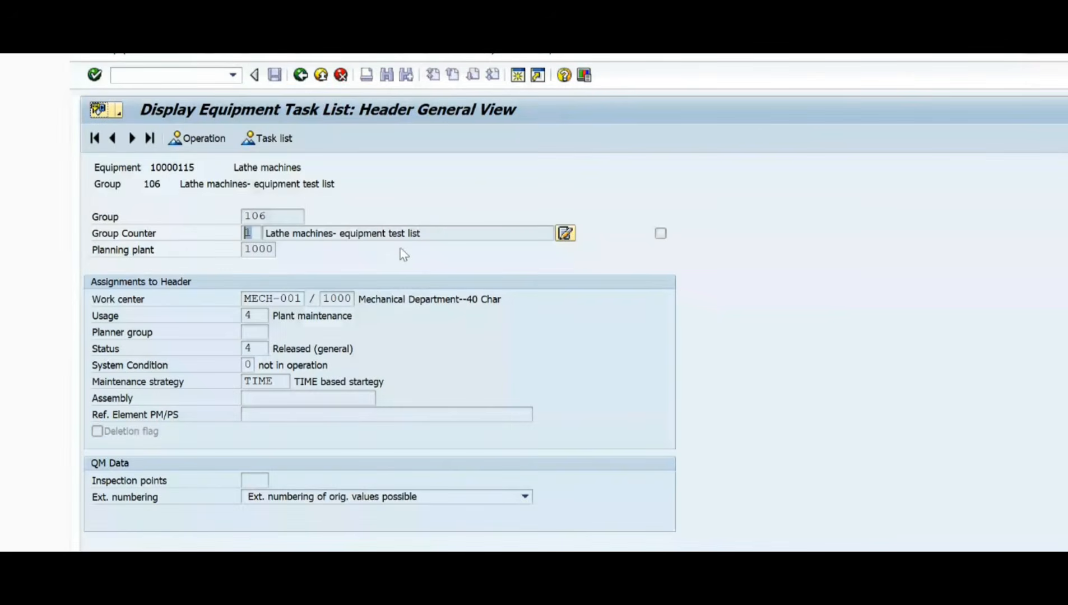
drag(443, 234, 232, 234)
key(alt+Tab)
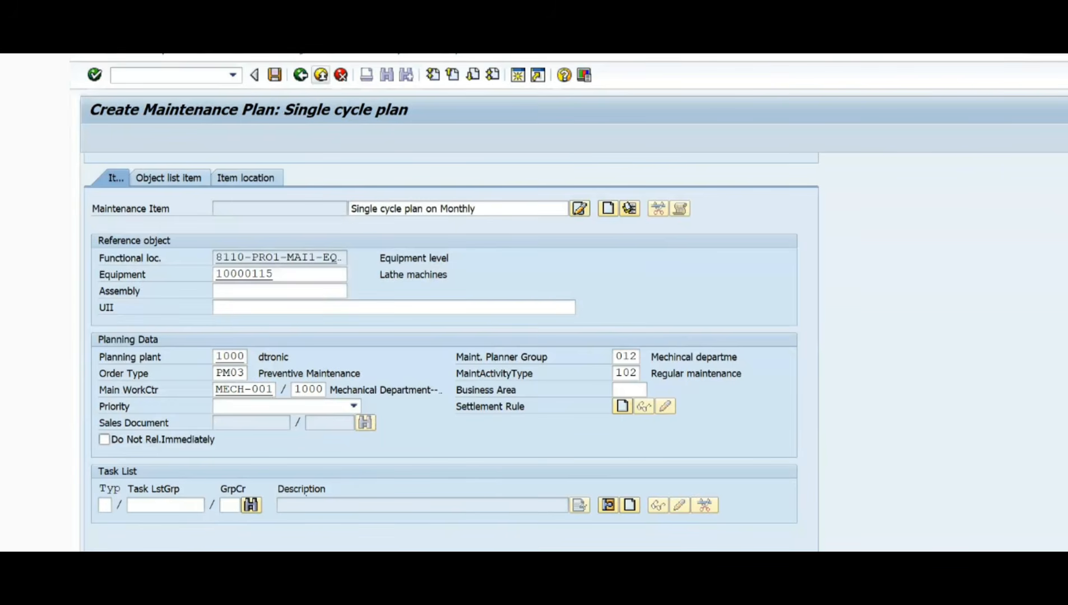
Step: Assign the task list to the maintenance item by selecting it to the reference object, and check its group, counter and description
click(287, 51)
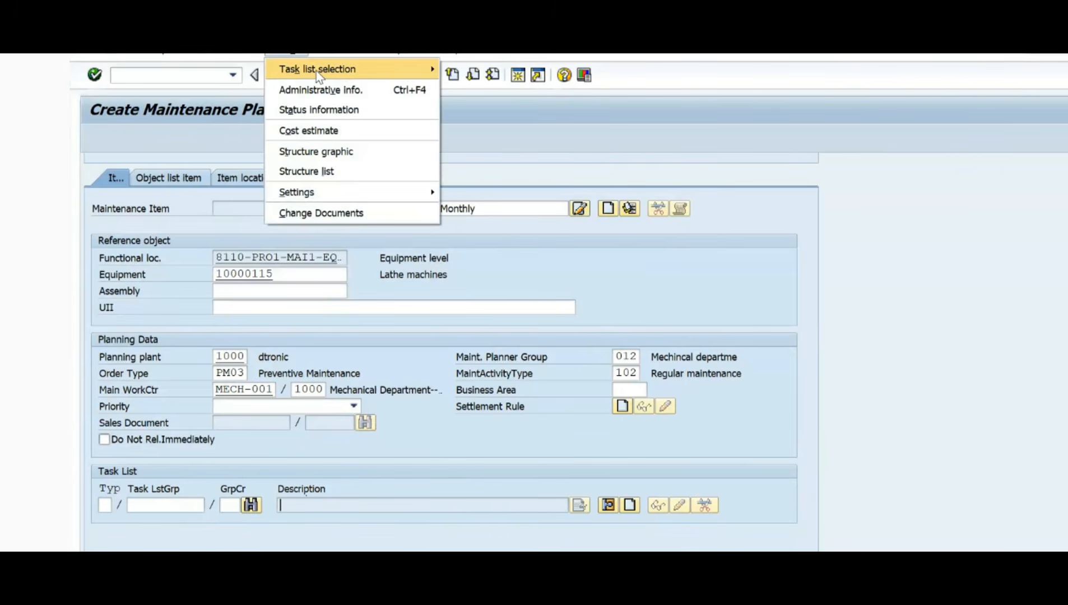
mouse_move(316, 71)
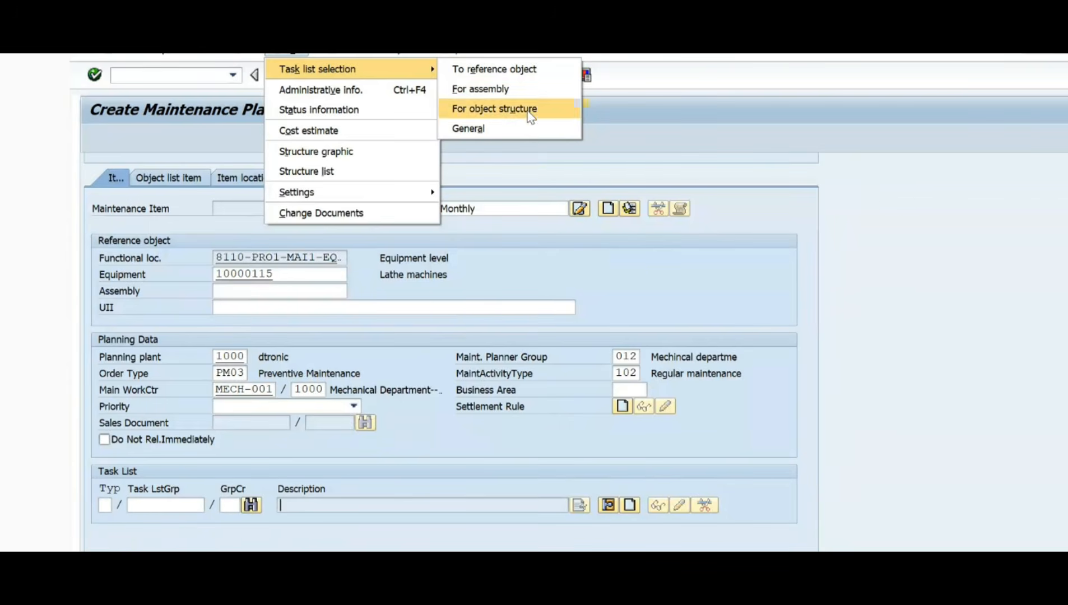
click(506, 73)
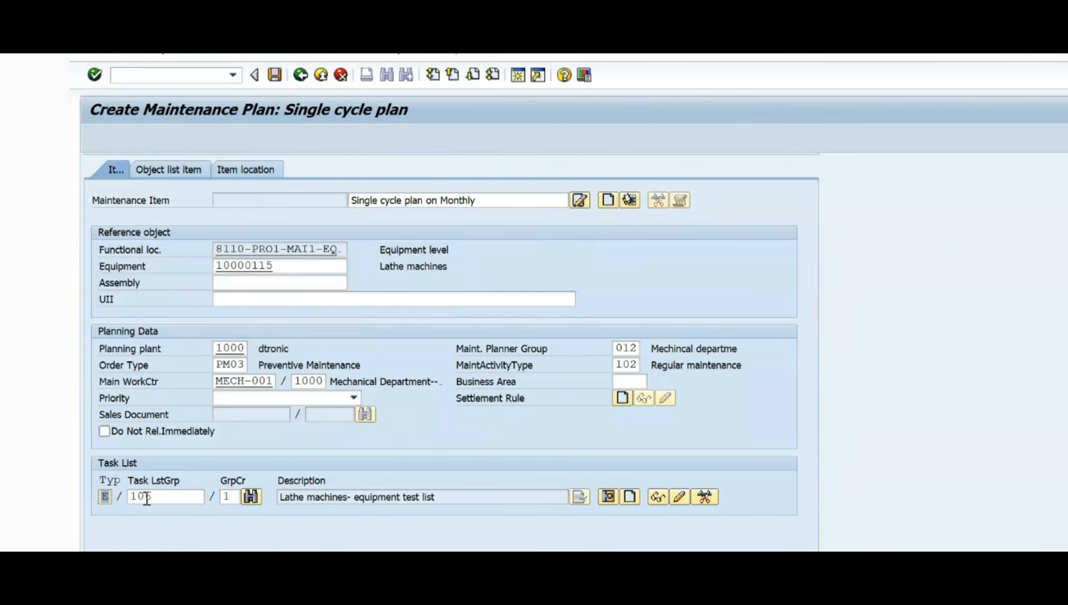
drag(172, 498, 80, 502)
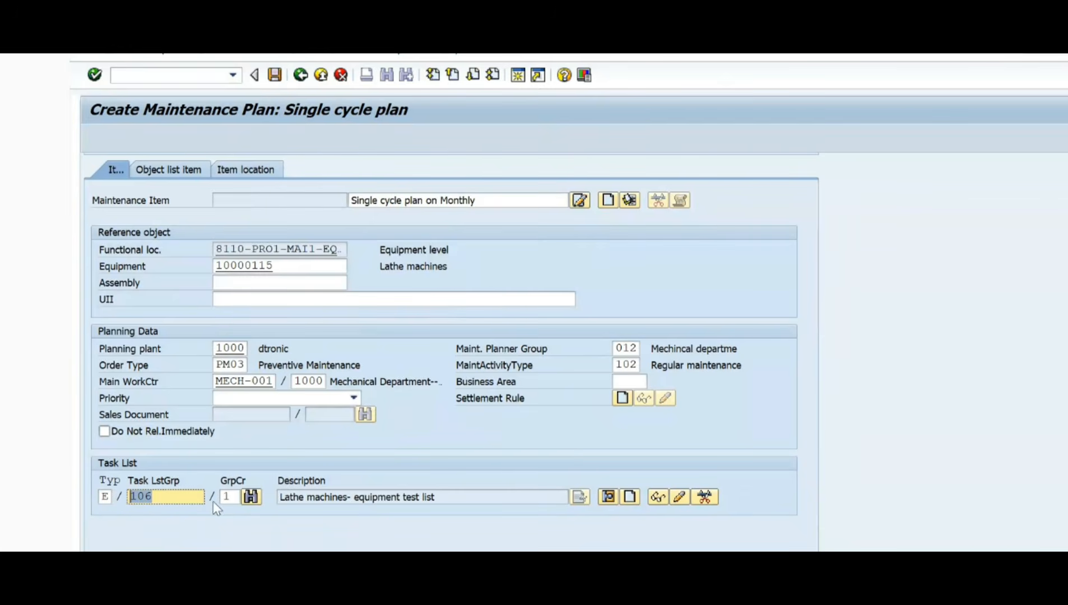
drag(234, 500, 169, 498)
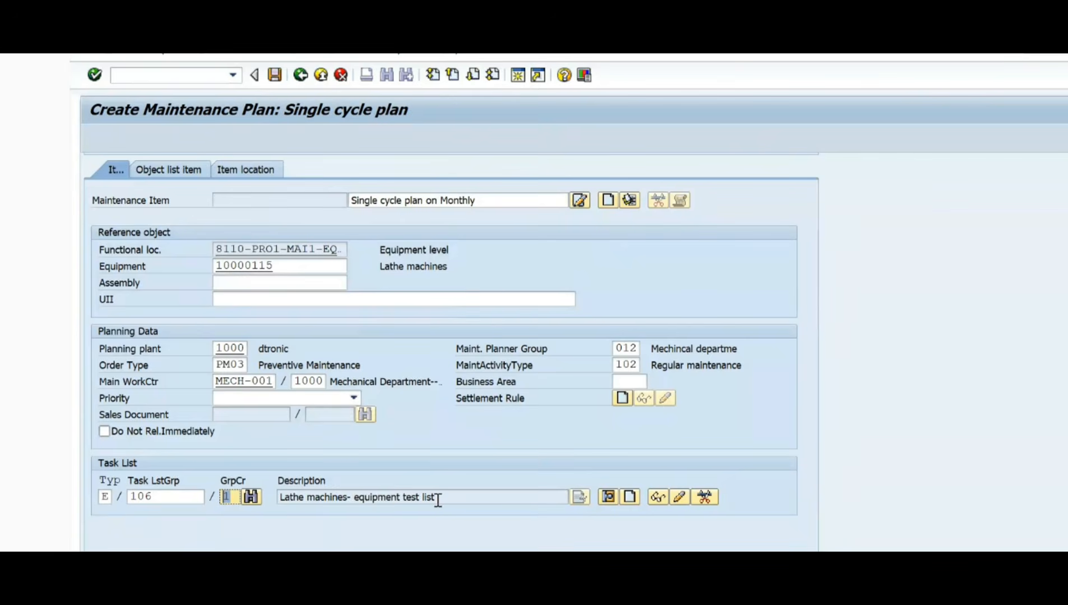
drag(438, 501, 248, 501)
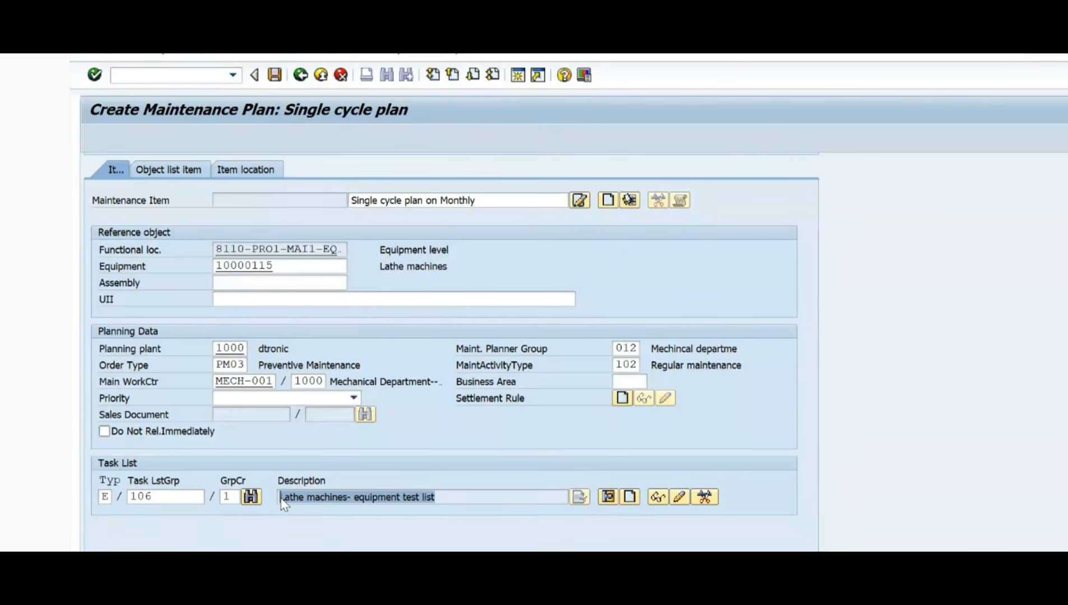
Step: Display the task list assigned to the maintenance item and review each of its operation descriptions
click(660, 500)
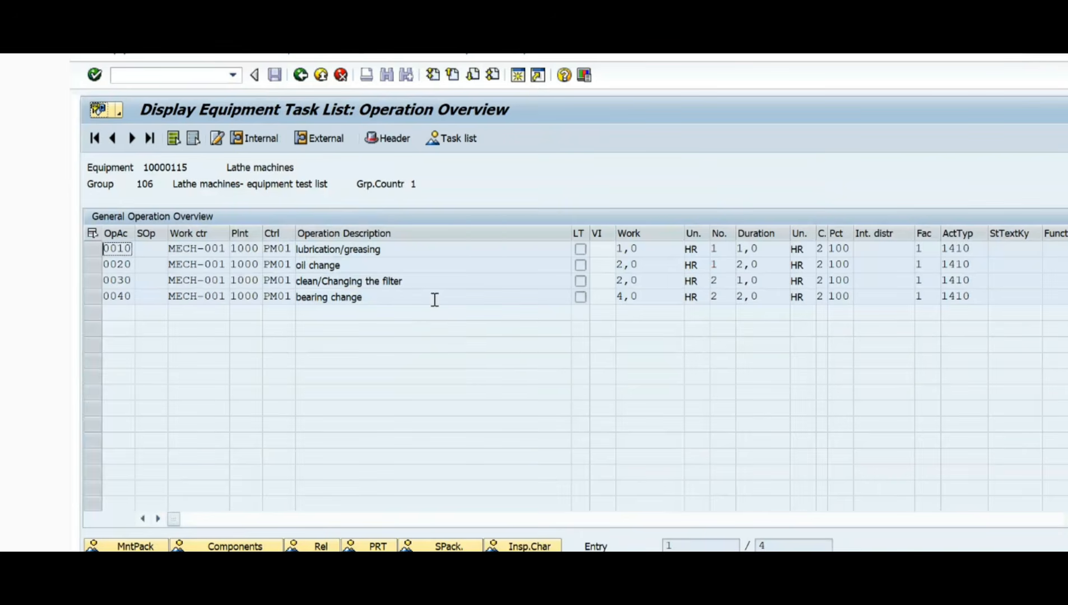
click(405, 252)
drag(406, 252, 244, 253)
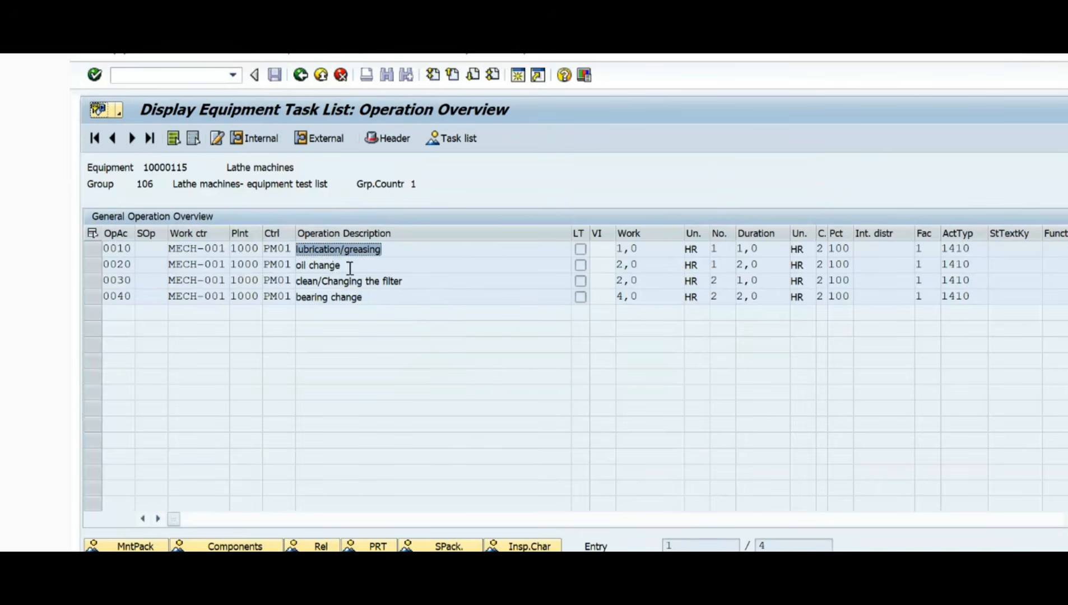
drag(350, 269, 219, 268)
click(416, 283)
drag(415, 283, 234, 278)
drag(373, 297, 215, 296)
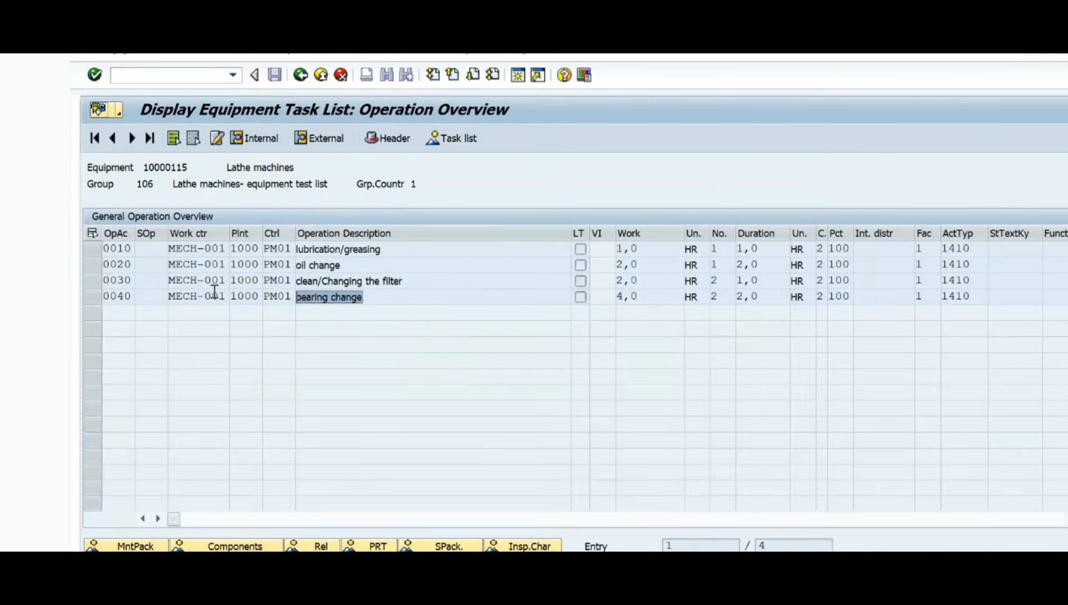
Step: View the header of the assigned task list and return to the cycle data of the maintenance plan
click(392, 138)
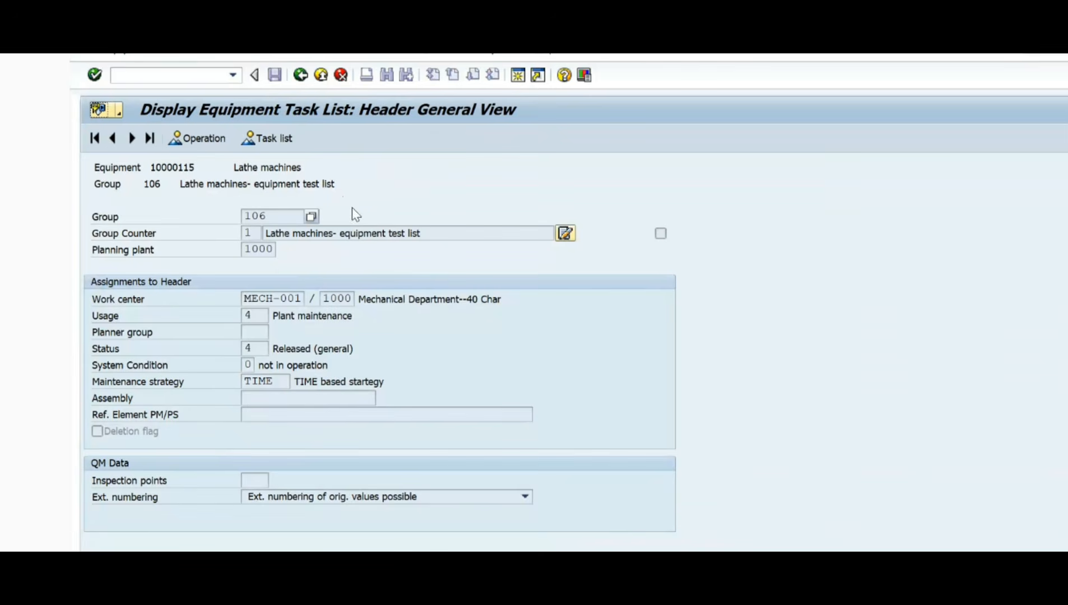
click(300, 79)
click(300, 78)
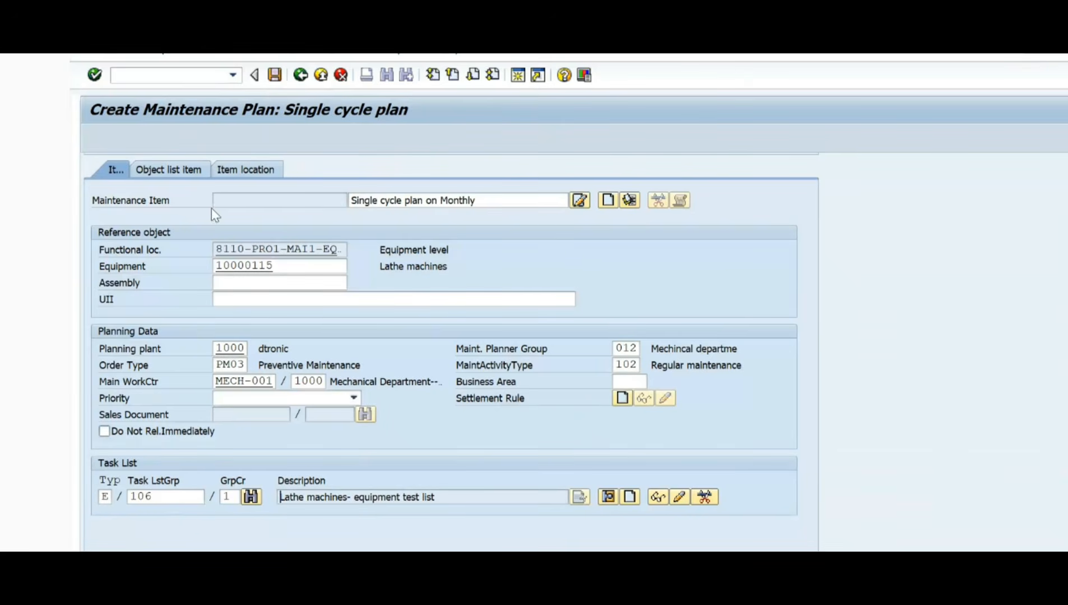
scroll(457, 451, up, 5)
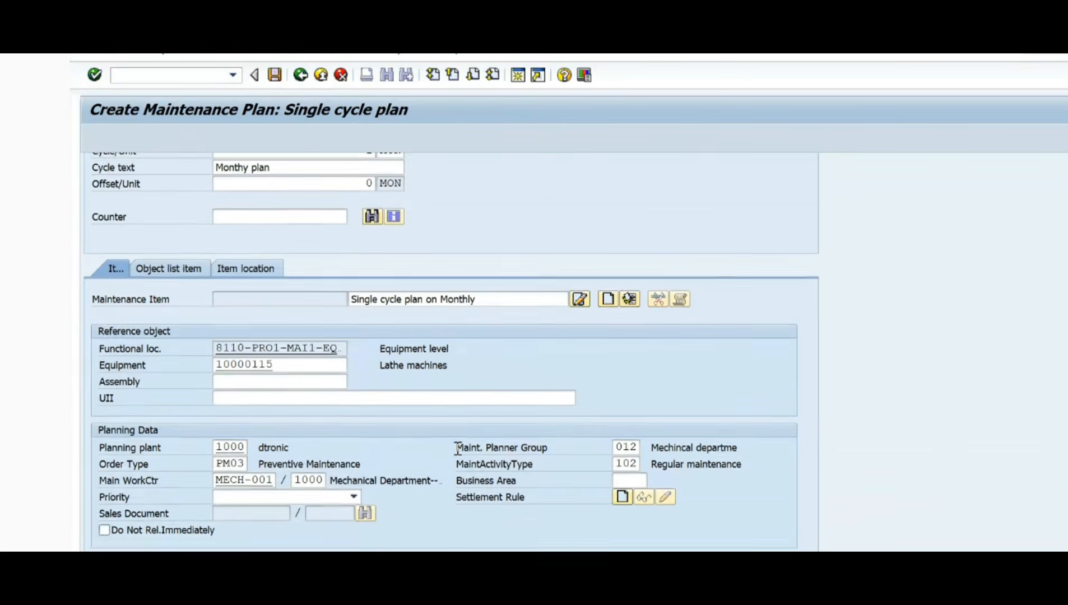
scroll(458, 448, up, 1)
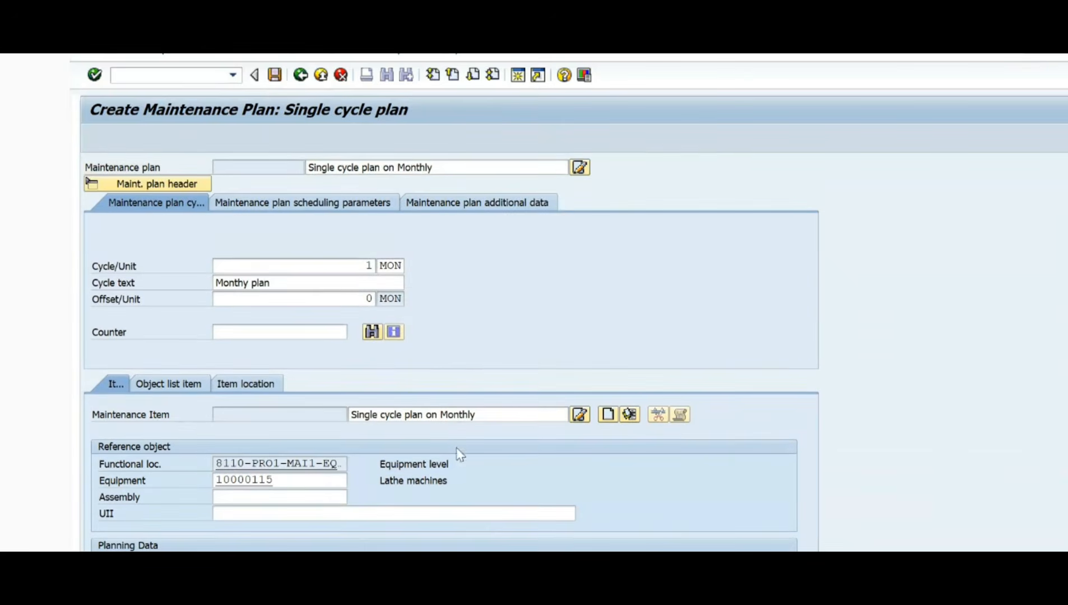
Step: Open the maintenance plan's scheduling parameters and check them together with the maintenance item data
click(303, 203)
scroll(319, 247, up, 5)
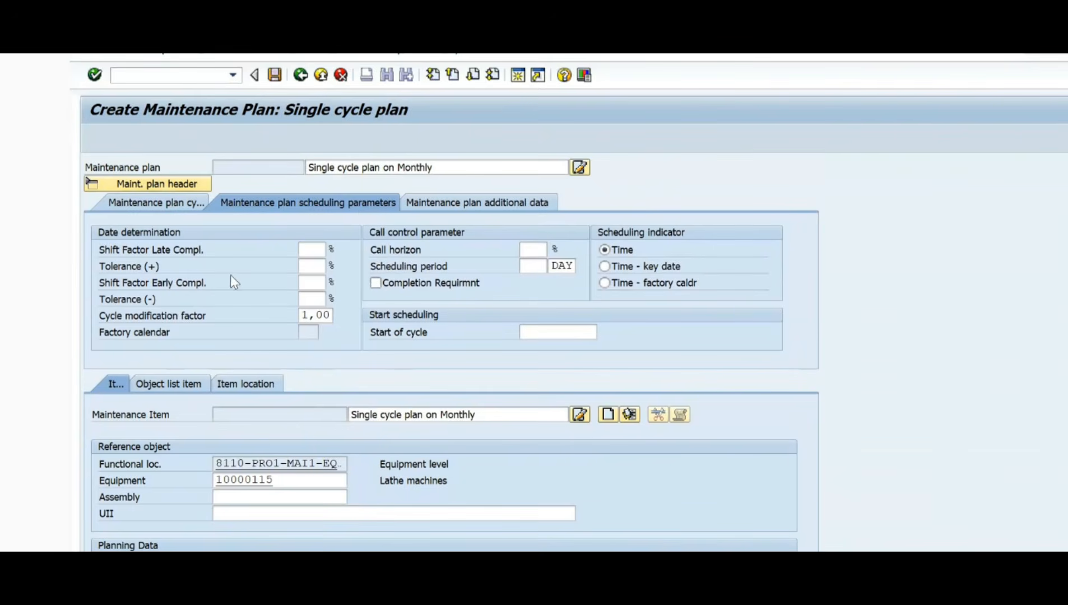
scroll(234, 278, down, 3)
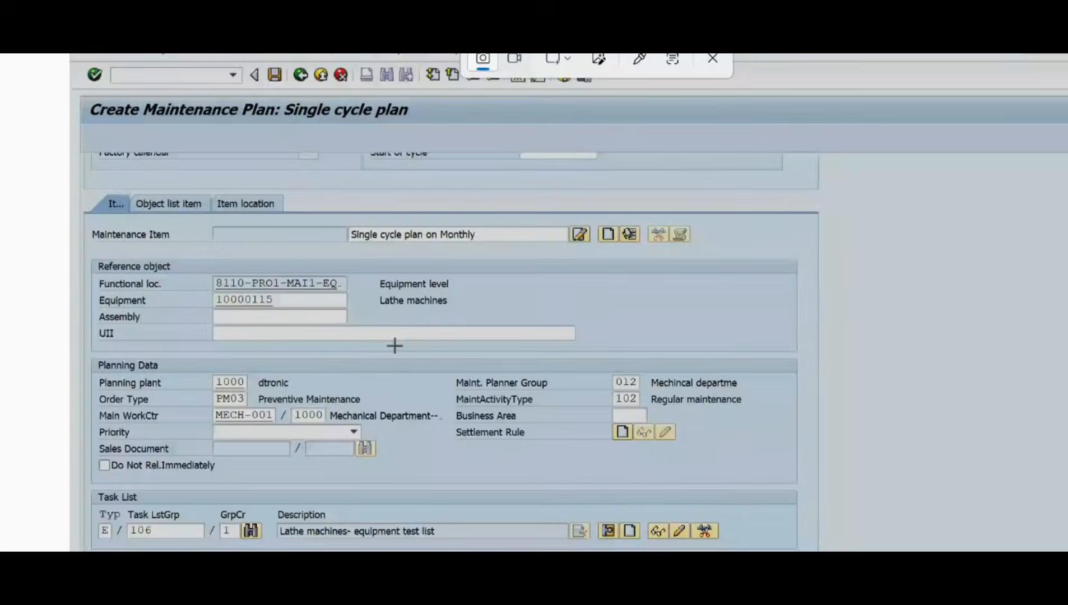
key(Escape)
scroll(440, 242, up, 3)
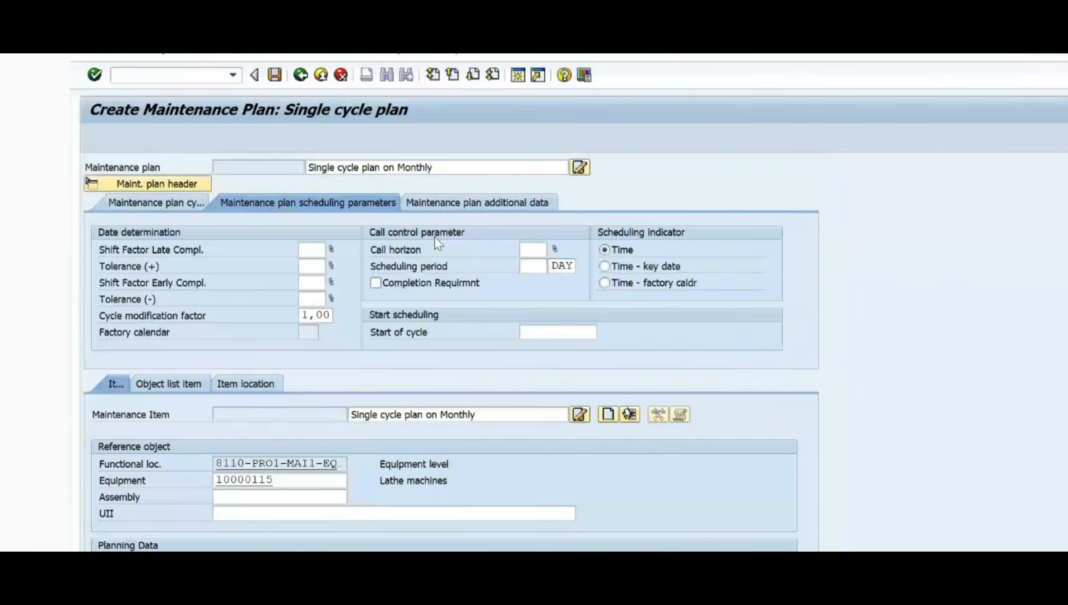
Step: Try to capture a screenshot of the scheduling parameters screen and look for it among the system notifications
click(534, 250)
key(super+shift+s)
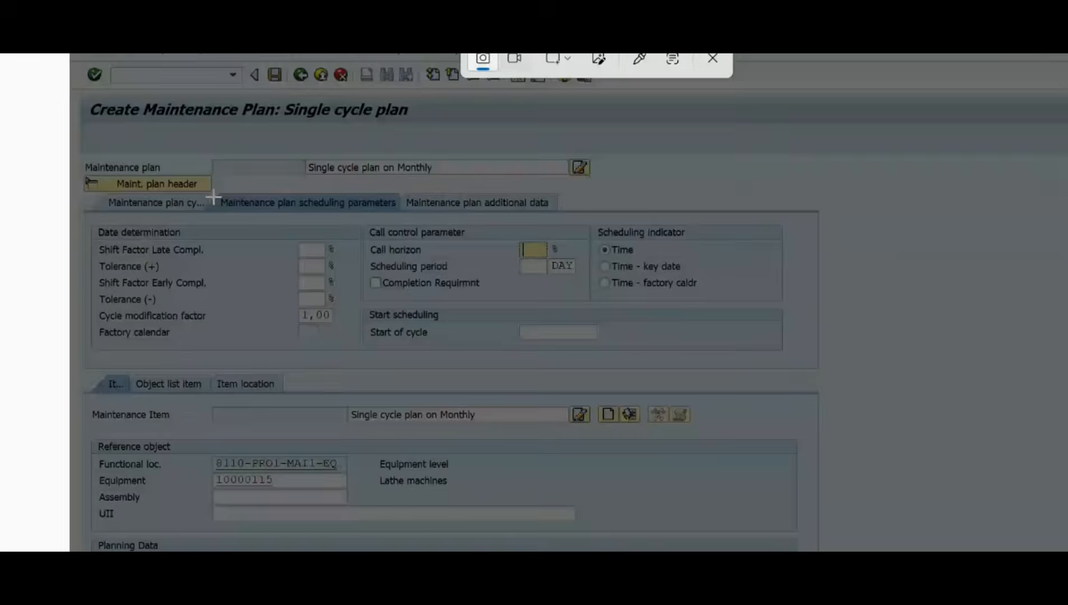
drag(69, 54, 1065, 391)
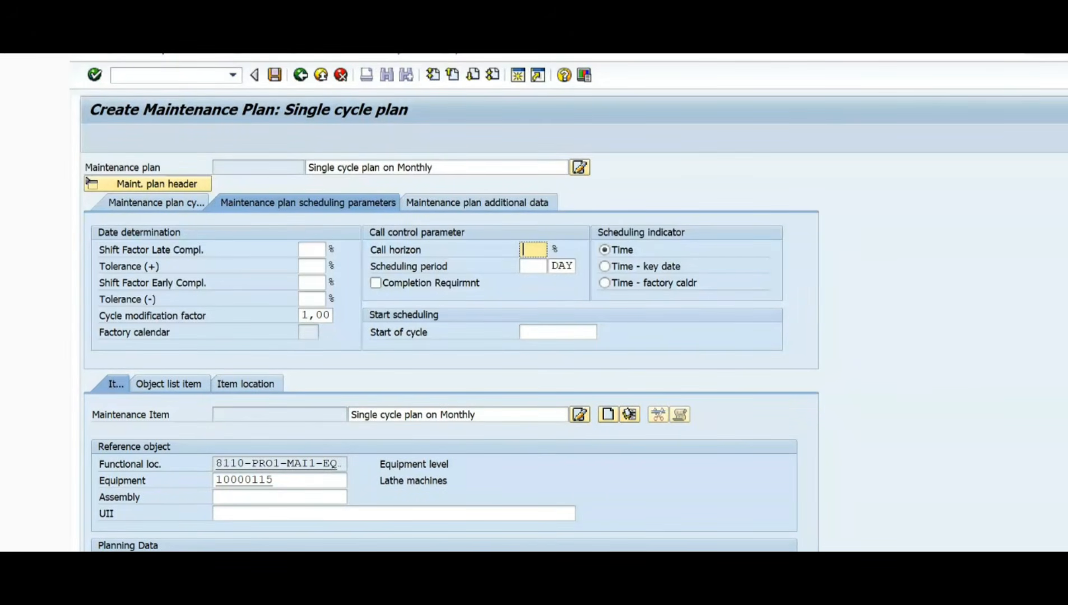
click(1062, 583)
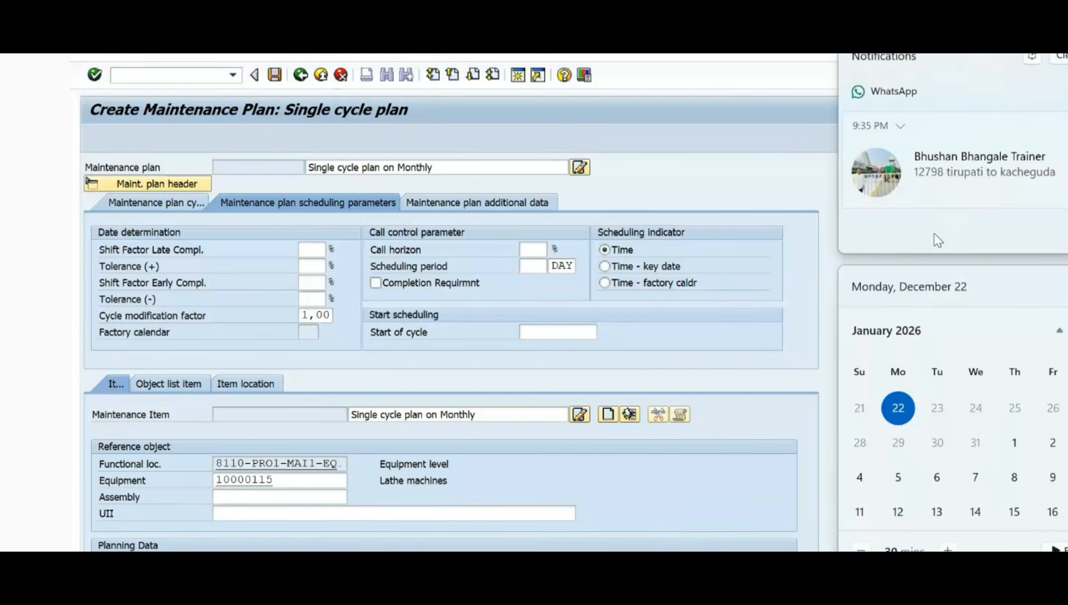
click(1062, 59)
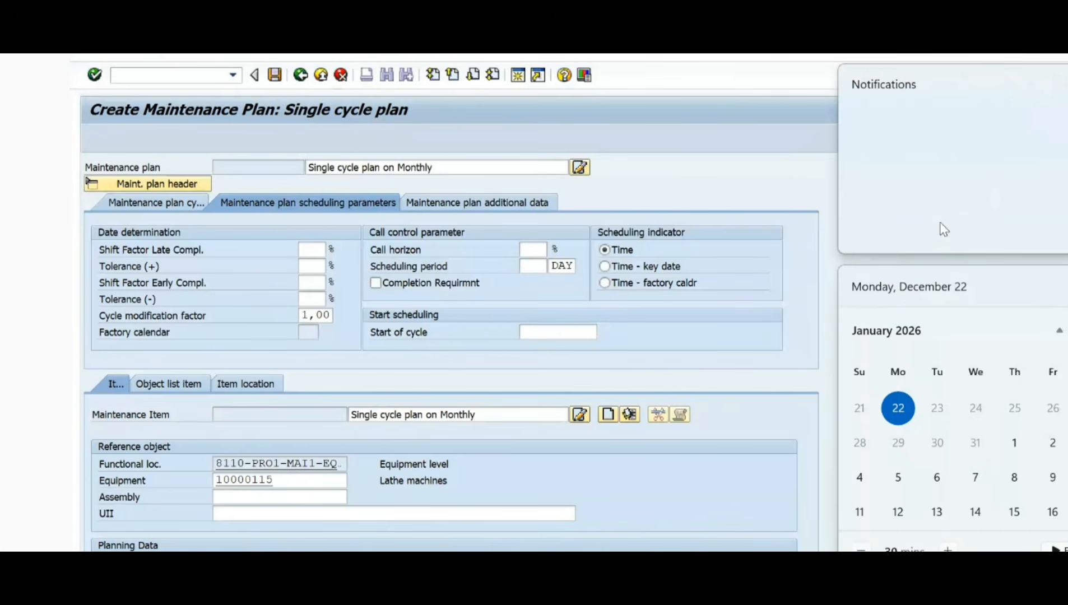
click(770, 157)
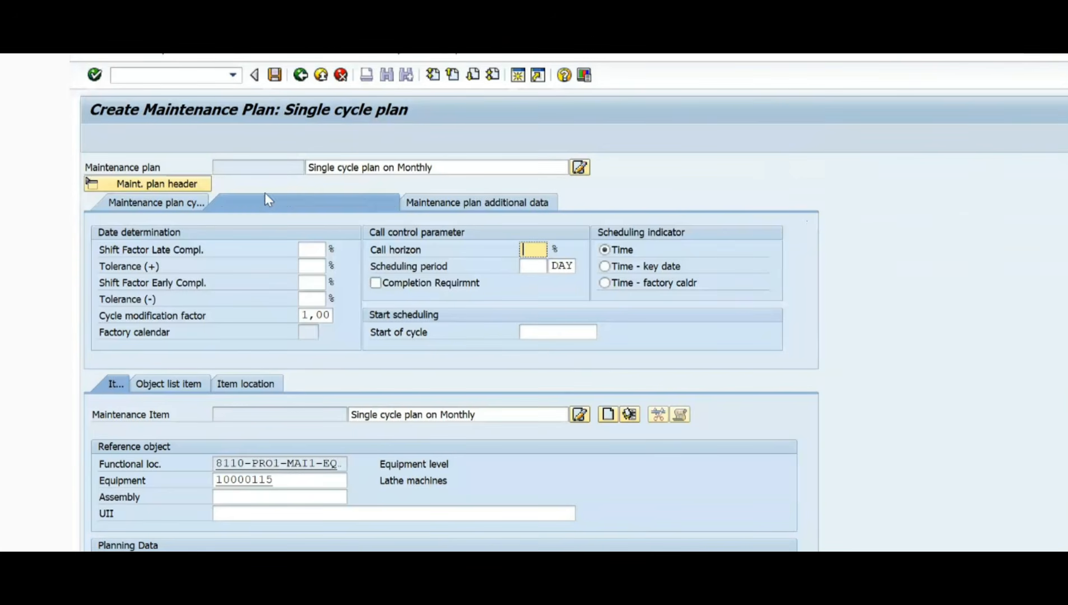
Step: Capture the scheduling parameters area as a screenshot and open it in a maximized Snipping Tool window
key(super+shift+s)
drag(70, 54, 862, 372)
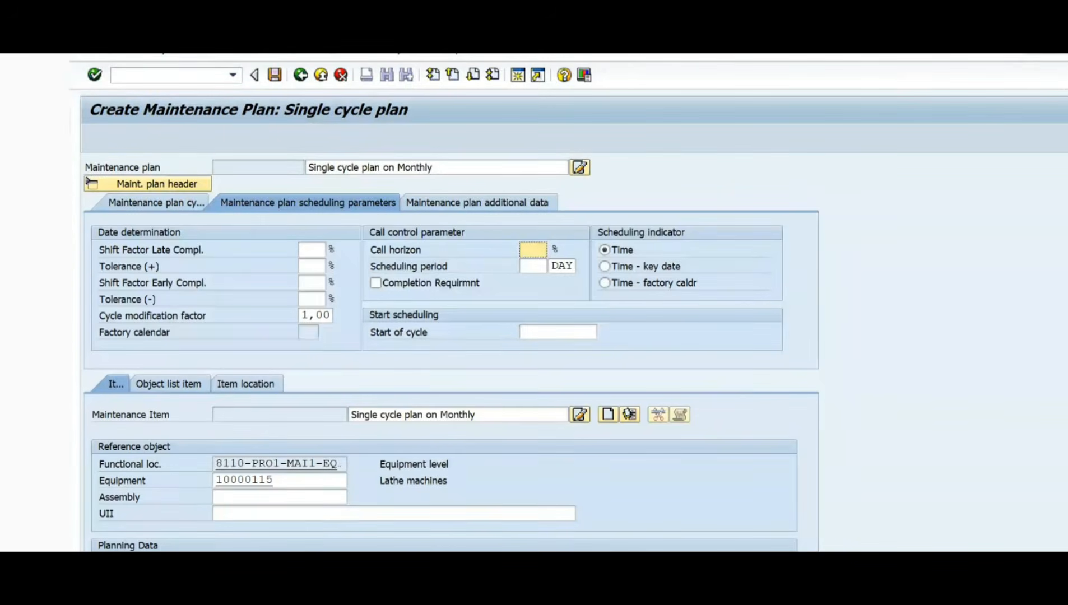
click(1065, 594)
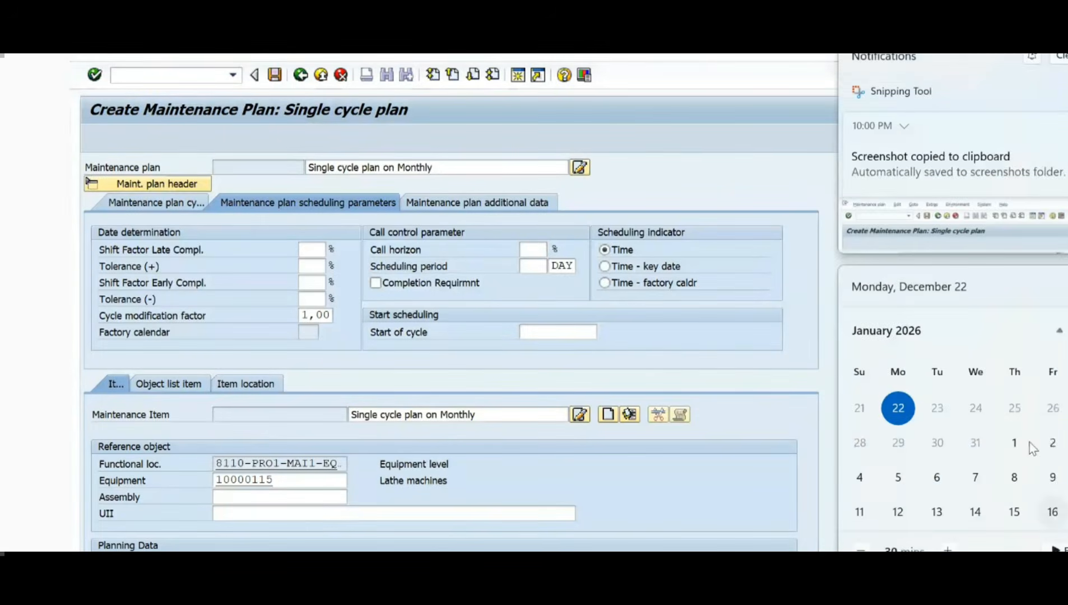
click(961, 238)
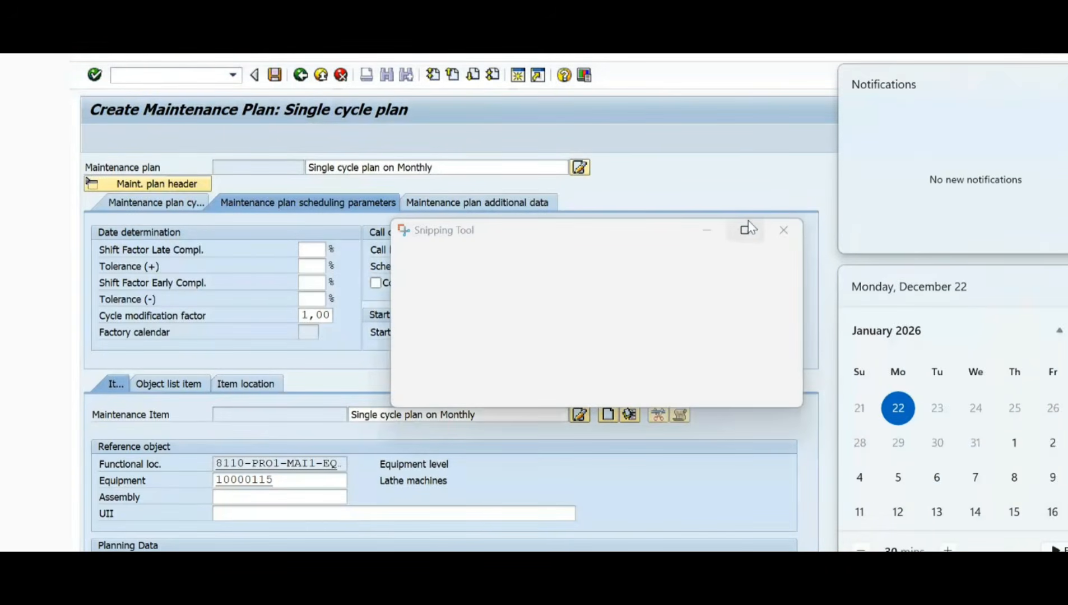
click(747, 227)
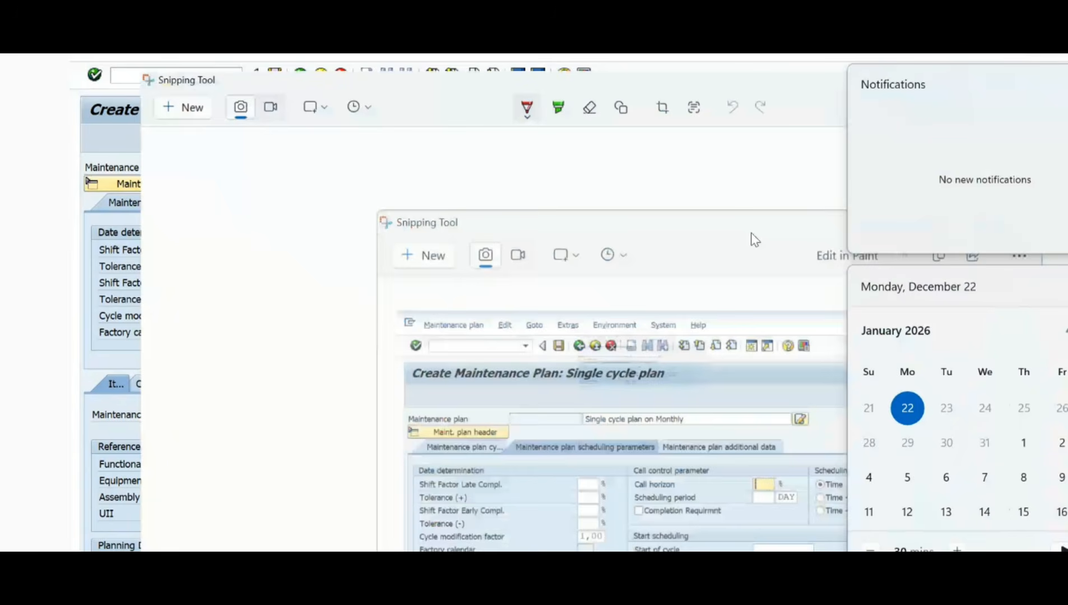
Step: Mark the date determination, call control and scheduling indicator groups in red pen, and box the call control and start scheduling fields
drag(360, 348, 516, 348)
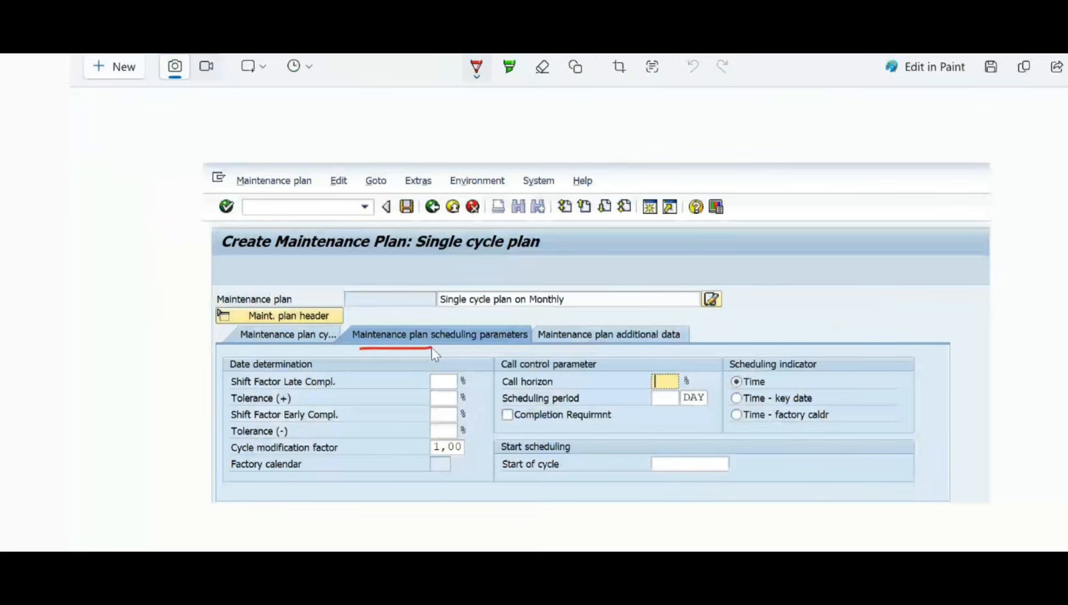
mouse_move(283, 357)
mouse_down()
mouse_move(231, 361)
mouse_move(217, 404)
mouse_move(225, 478)
mouse_up()
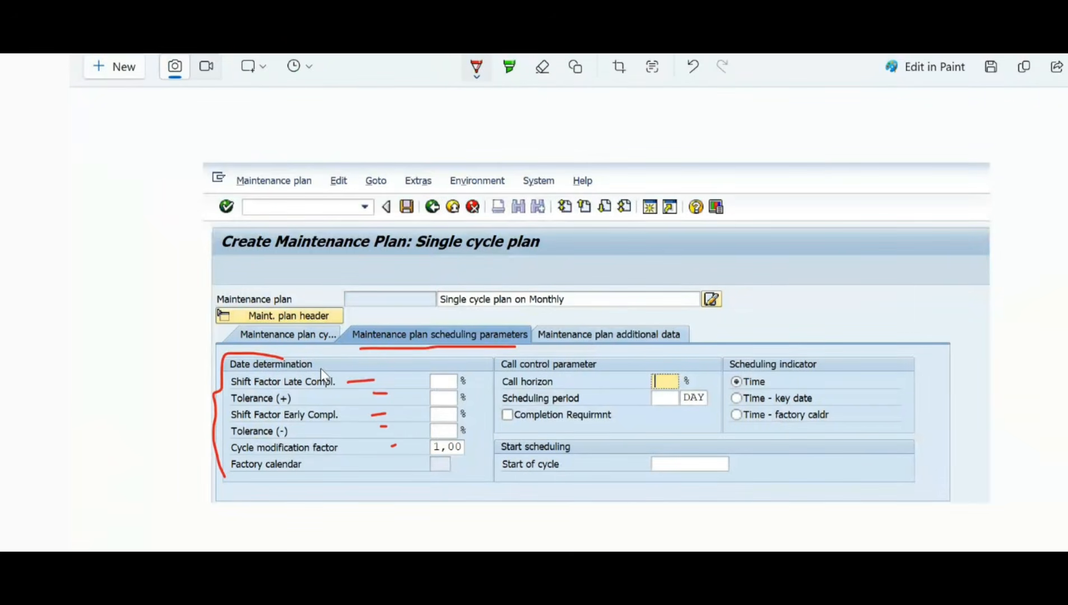
click(604, 365)
drag(840, 366, 861, 347)
drag(497, 355, 498, 397)
mouse_move(497, 475)
mouse_down()
mouse_move(700, 485)
mouse_move(744, 473)
mouse_move(715, 355)
mouse_move(486, 356)
mouse_up()
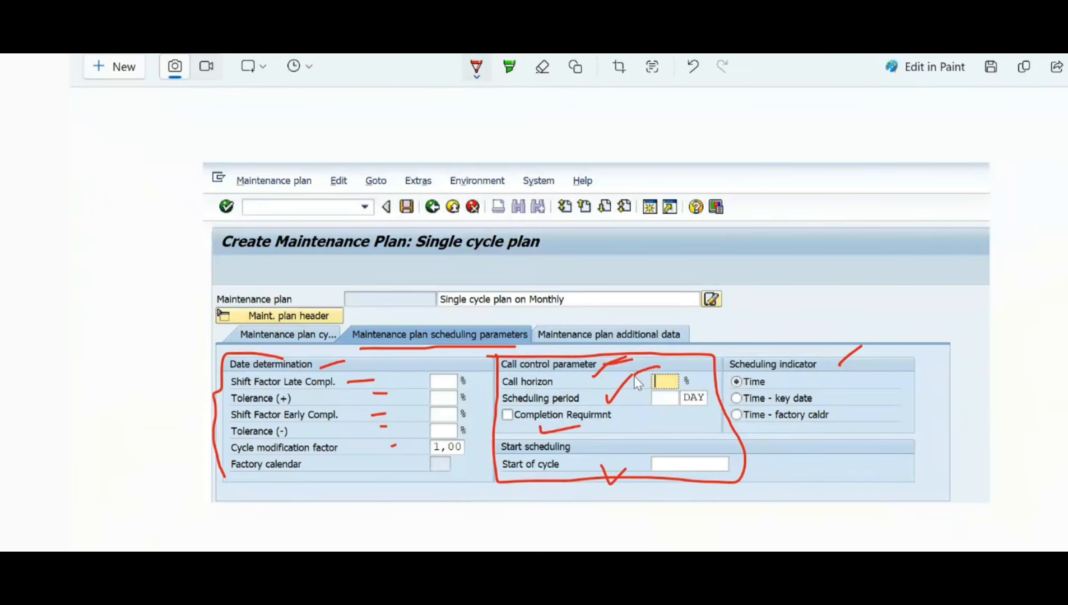
Step: Draw an arrow from the call horizon field to a handwritten 90%, and write 23/12 in parentheses with an arrow pointing to it
mouse_move(691, 364)
mouse_down()
mouse_move(699, 391)
mouse_move(693, 362)
mouse_move(732, 335)
mouse_move(751, 253)
mouse_up()
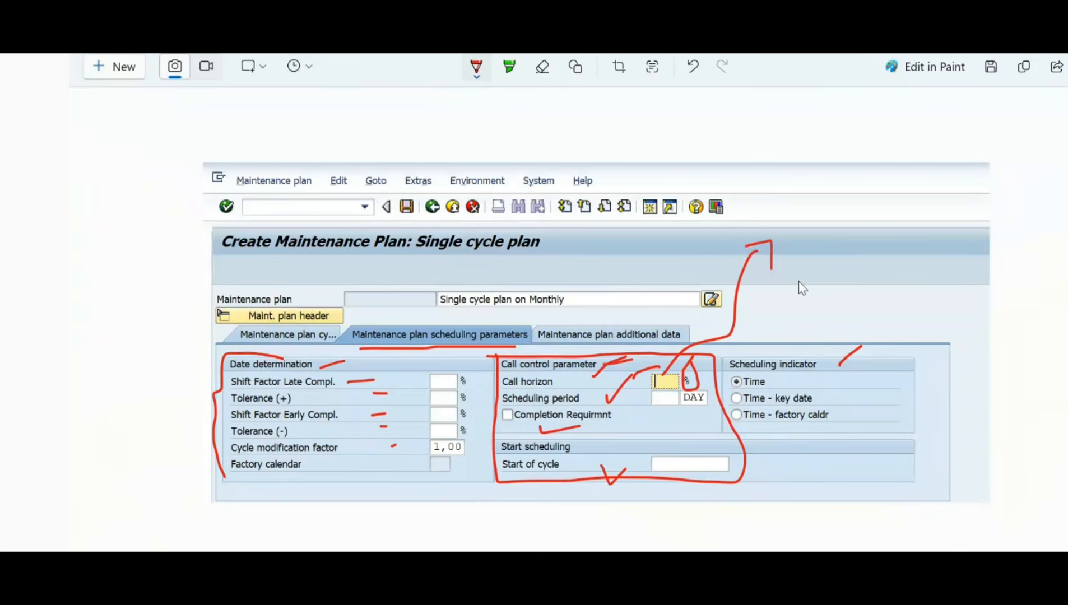
mouse_move(794, 246)
mouse_down()
mouse_move(802, 235)
mouse_move(784, 290)
mouse_up()
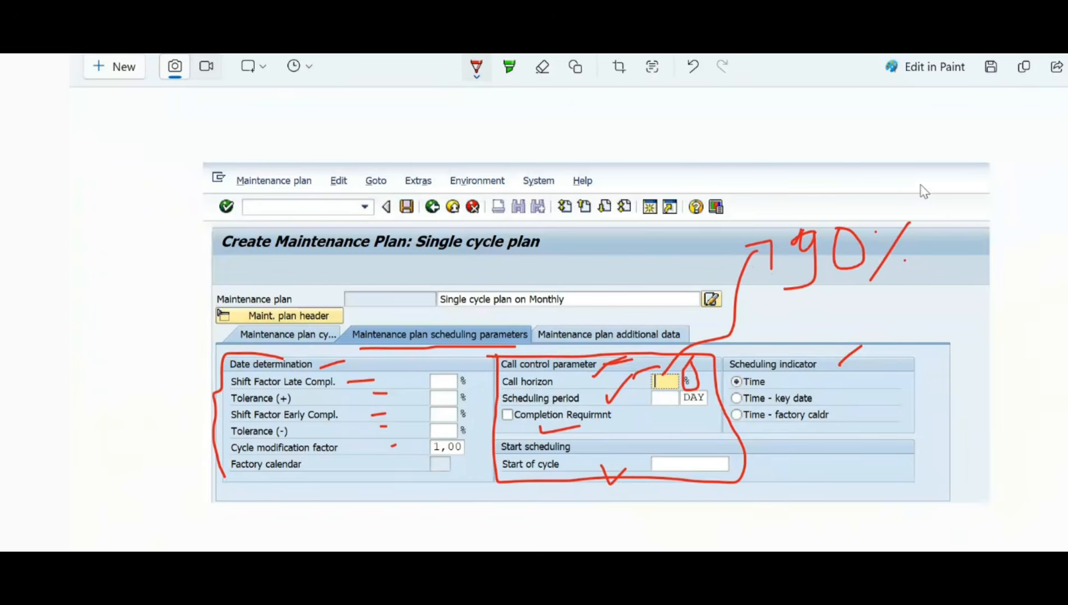
drag(953, 191, 957, 191)
drag(1018, 208, 1004, 218)
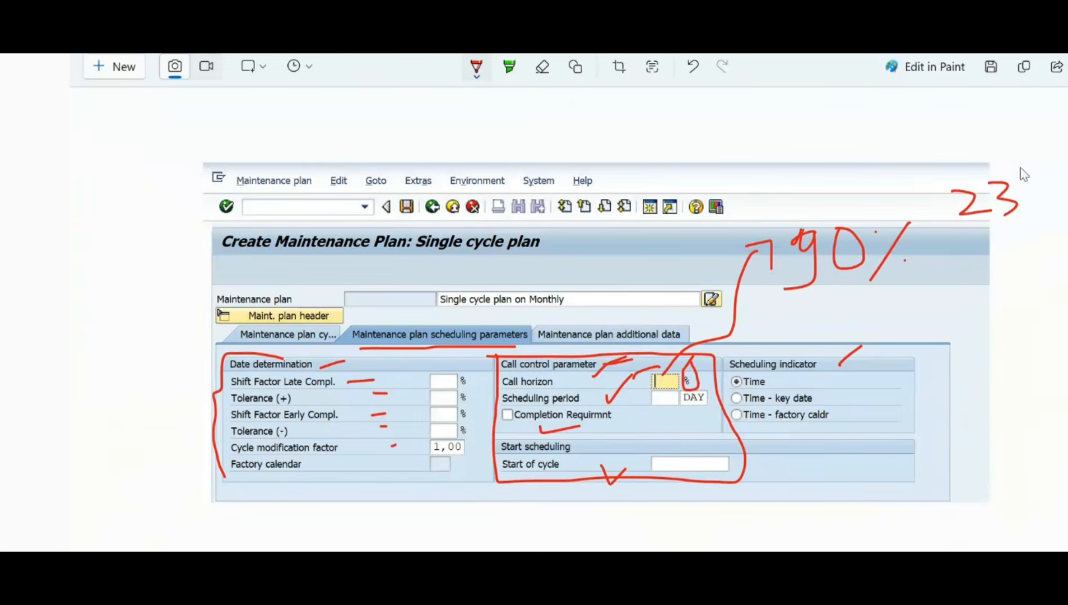
mouse_move(1021, 167)
mouse_down()
mouse_move(1020, 221)
mouse_move(1067, 196)
mouse_up()
drag(947, 166, 943, 234)
drag(1050, 156, 1067, 187)
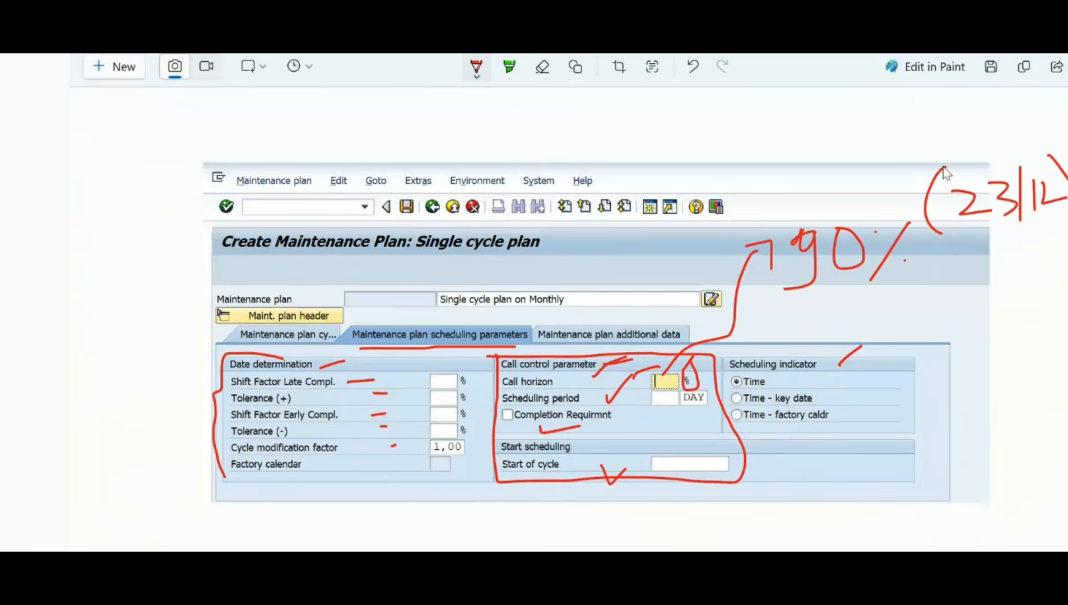
drag(945, 168, 925, 230)
drag(804, 133, 901, 165)
mouse_move(901, 145)
mouse_down()
mouse_move(926, 184)
mouse_move(864, 182)
mouse_up()
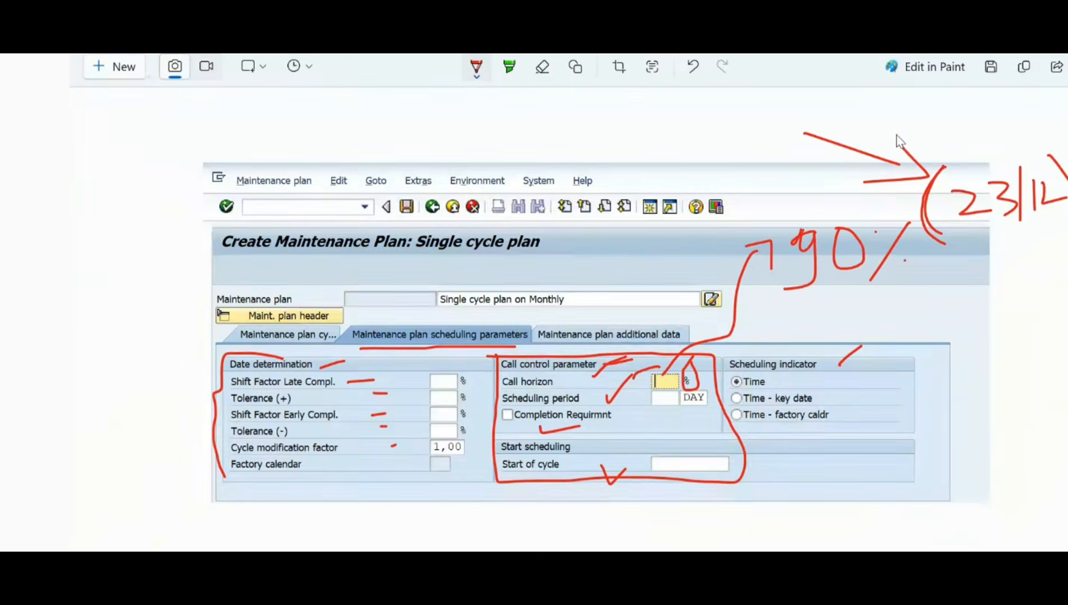
mouse_move(897, 134)
mouse_down()
mouse_move(904, 151)
mouse_move(864, 182)
mouse_up()
Step: Handwrite a short heading below the date with four arrowed lines including m, op and pe, and enclose the list in a loop
mouse_move(935, 280)
mouse_down()
mouse_move(933, 327)
mouse_move(944, 299)
mouse_move(955, 317)
mouse_move(942, 321)
mouse_up()
mouse_move(958, 280)
mouse_down()
mouse_move(959, 324)
mouse_move(983, 291)
mouse_move(977, 327)
mouse_move(1009, 363)
mouse_up()
click(948, 358)
drag(946, 401, 1042, 399)
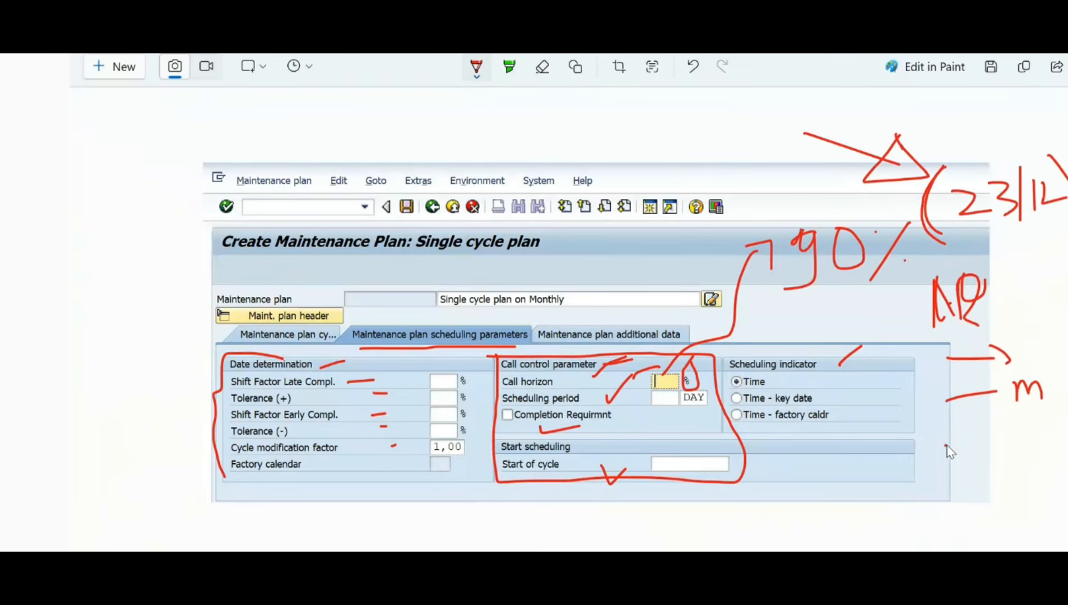
mouse_move(945, 445)
mouse_down()
mouse_move(997, 436)
mouse_move(1032, 446)
mouse_move(1067, 433)
mouse_move(1063, 465)
mouse_up()
drag(1059, 416, 1067, 408)
drag(972, 483, 1017, 492)
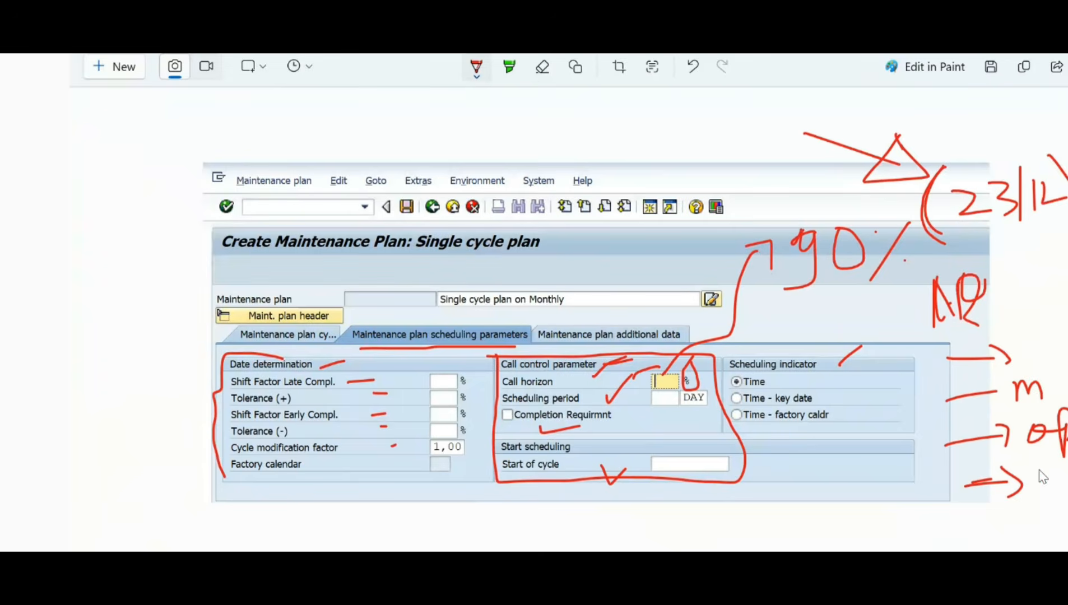
drag(1037, 474, 1064, 493)
mouse_move(1067, 324)
mouse_down()
mouse_move(976, 317)
mouse_move(935, 485)
mouse_move(953, 522)
mouse_move(1065, 520)
mouse_up()
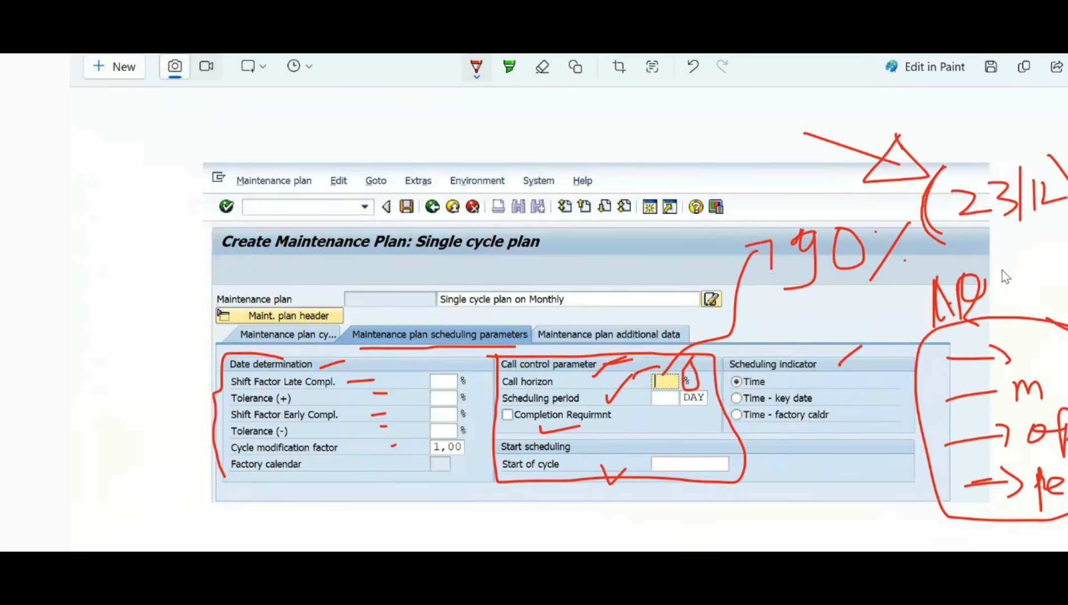
Step: Write 2, 3, 5 above the 90%, circle the numbers with an arrow to it, and bracket the handwritten list
drag(715, 131, 730, 153)
drag(636, 138, 690, 161)
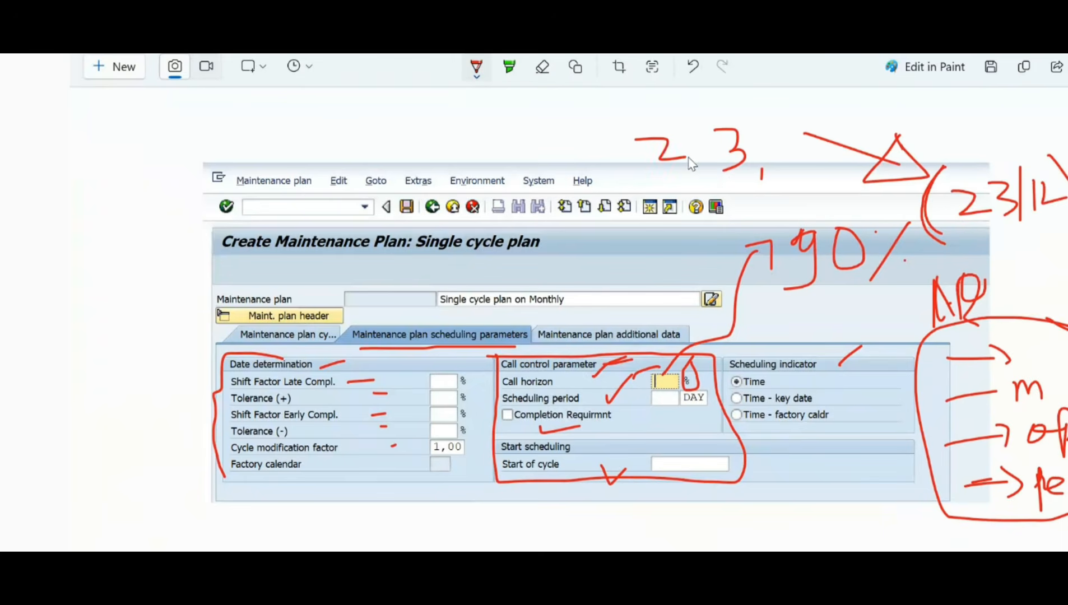
mouse_move(794, 117)
mouse_down()
mouse_move(775, 139)
mouse_move(809, 108)
mouse_move(617, 119)
mouse_move(664, 182)
mouse_move(818, 176)
mouse_move(800, 97)
mouse_up()
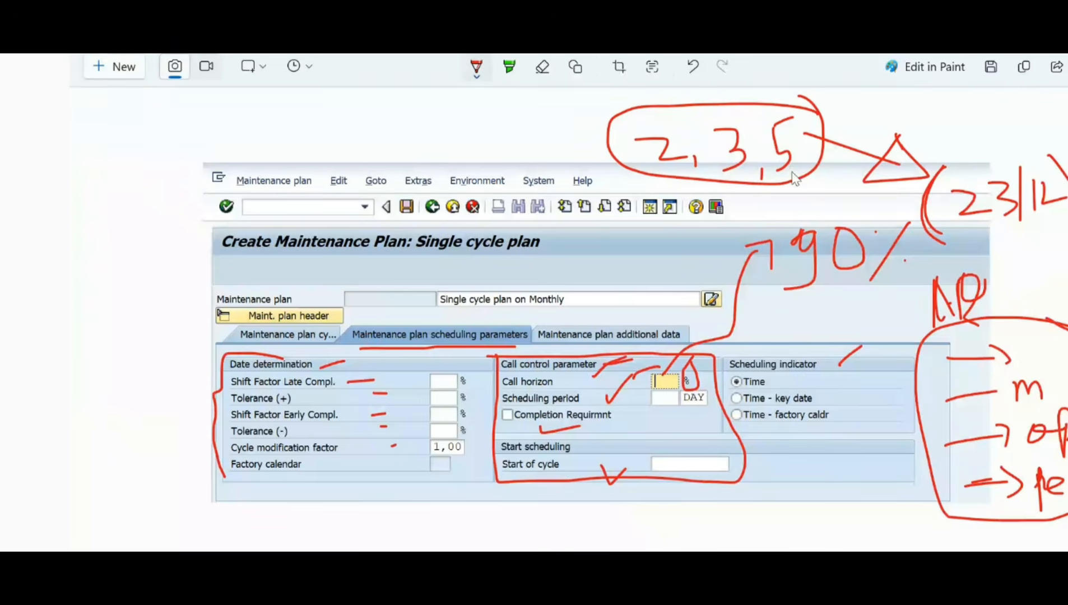
drag(790, 171, 806, 211)
mouse_move(963, 257)
mouse_down()
mouse_move(885, 280)
mouse_move(919, 498)
mouse_move(965, 526)
mouse_up()
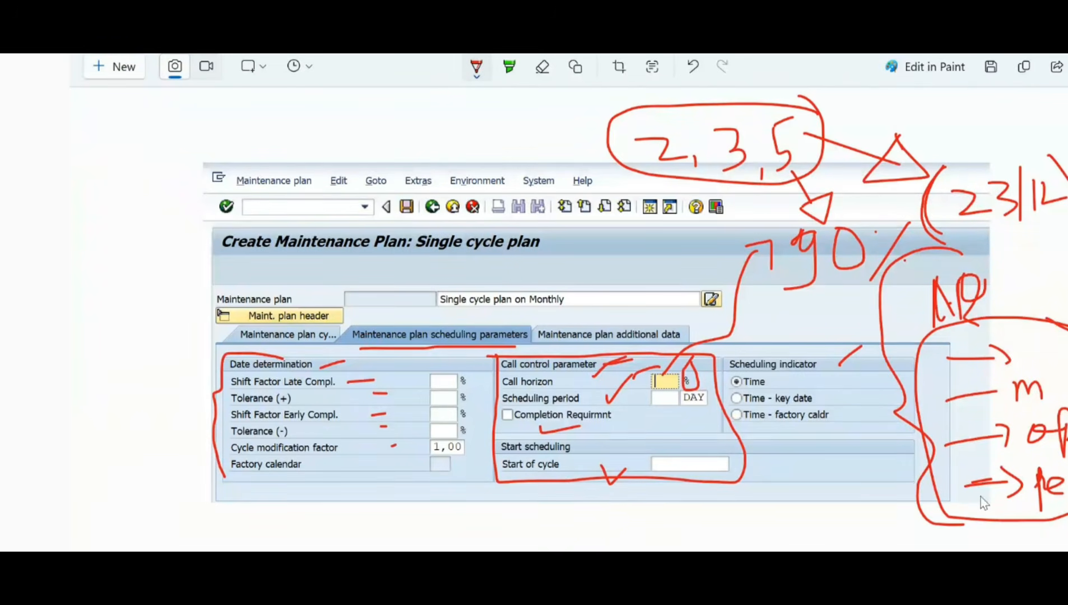
drag(1048, 237, 1066, 264)
Step: Draw two check marks with crosses above the captured menu bar, circle them and add an arrow pointing to the circle
drag(423, 133, 443, 153)
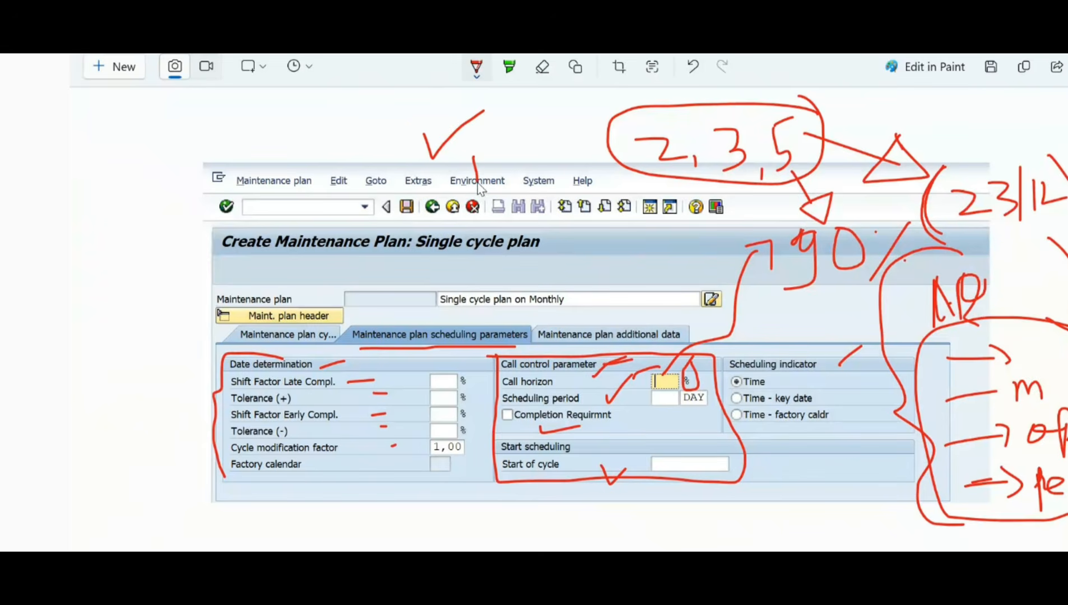
mouse_move(478, 183)
mouse_down()
mouse_move(521, 138)
mouse_move(524, 99)
mouse_move(387, 134)
mouse_move(439, 177)
mouse_move(495, 193)
mouse_move(545, 143)
mouse_move(547, 105)
mouse_move(482, 115)
mouse_move(509, 118)
mouse_move(492, 121)
mouse_move(538, 148)
mouse_move(520, 150)
mouse_up()
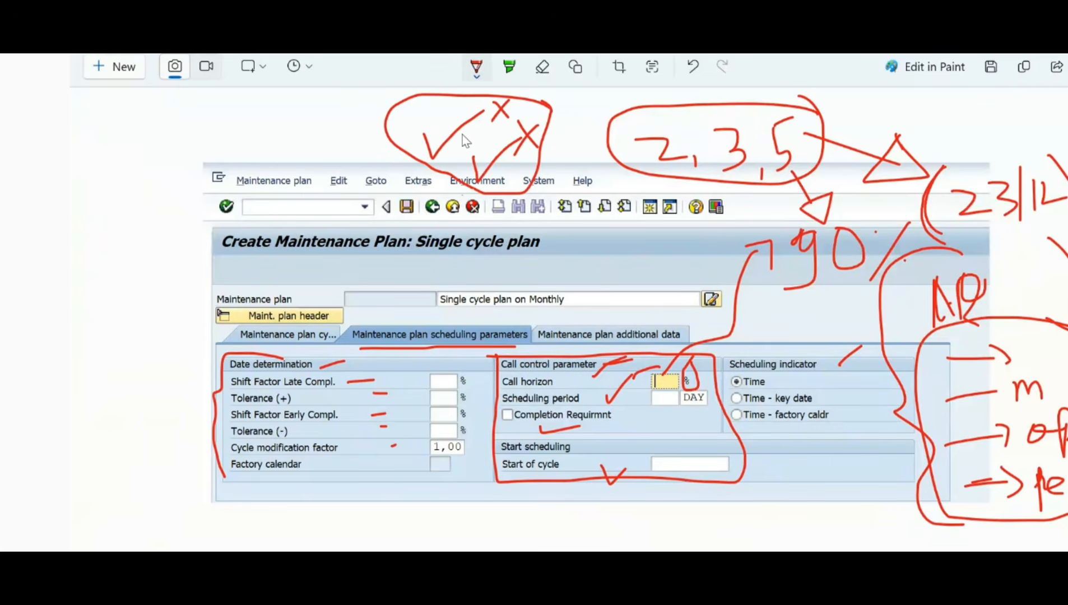
drag(462, 133, 495, 153)
drag(500, 136, 460, 155)
mouse_move(273, 136)
mouse_down()
mouse_move(364, 128)
mouse_move(357, 141)
mouse_up()
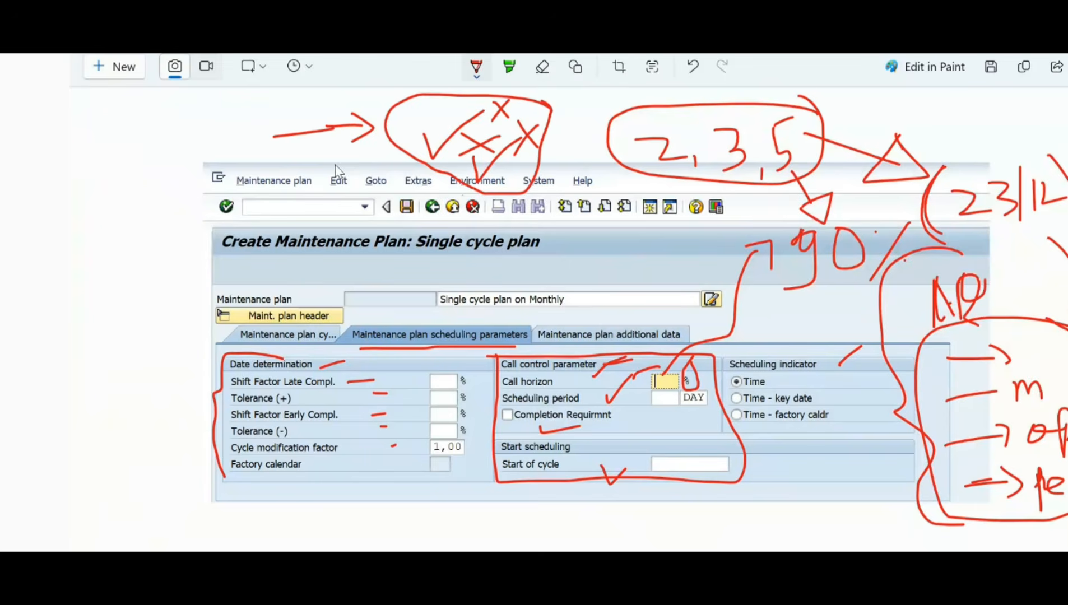
Step: Bracket the handwritten list a second time and tick its first two entries
mouse_move(917, 299)
mouse_down()
mouse_move(905, 404)
mouse_move(954, 524)
mouse_up()
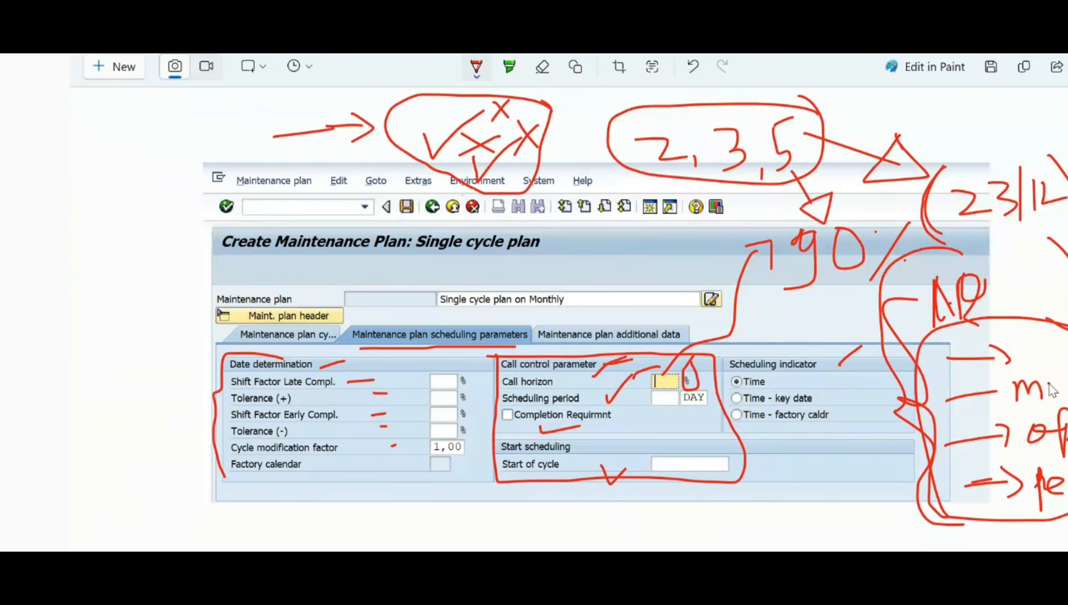
drag(1053, 390, 1067, 388)
mouse_move(1030, 354)
mouse_down()
mouse_move(1040, 374)
mouse_move(1064, 328)
mouse_up()
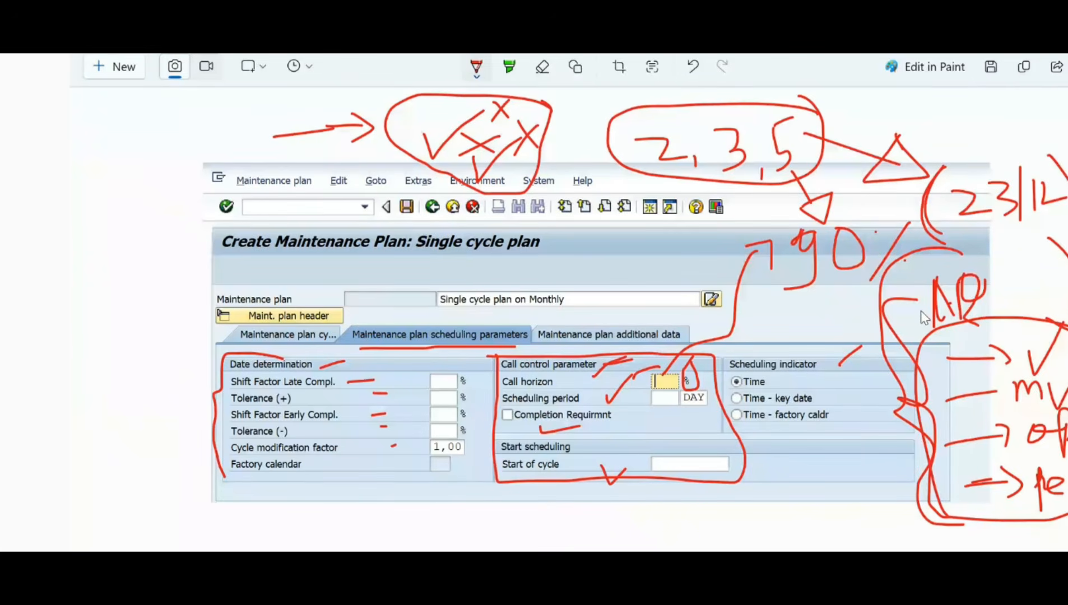
Step: Extend the arrow from 2, 3, 5, link a circled 90 to the call horizon, and point arrows at the call horizon and scheduling period
mouse_move(817, 137)
mouse_down()
mouse_move(913, 115)
mouse_move(883, 135)
mouse_up()
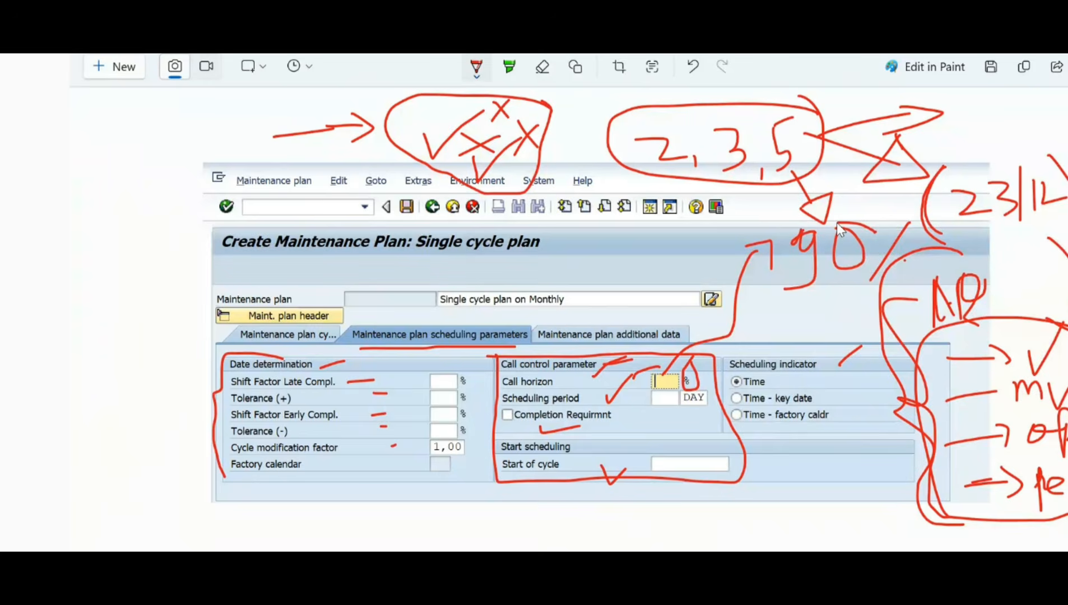
mouse_move(799, 227)
mouse_down()
mouse_move(767, 288)
mouse_move(800, 325)
mouse_move(701, 381)
mouse_move(720, 365)
mouse_up()
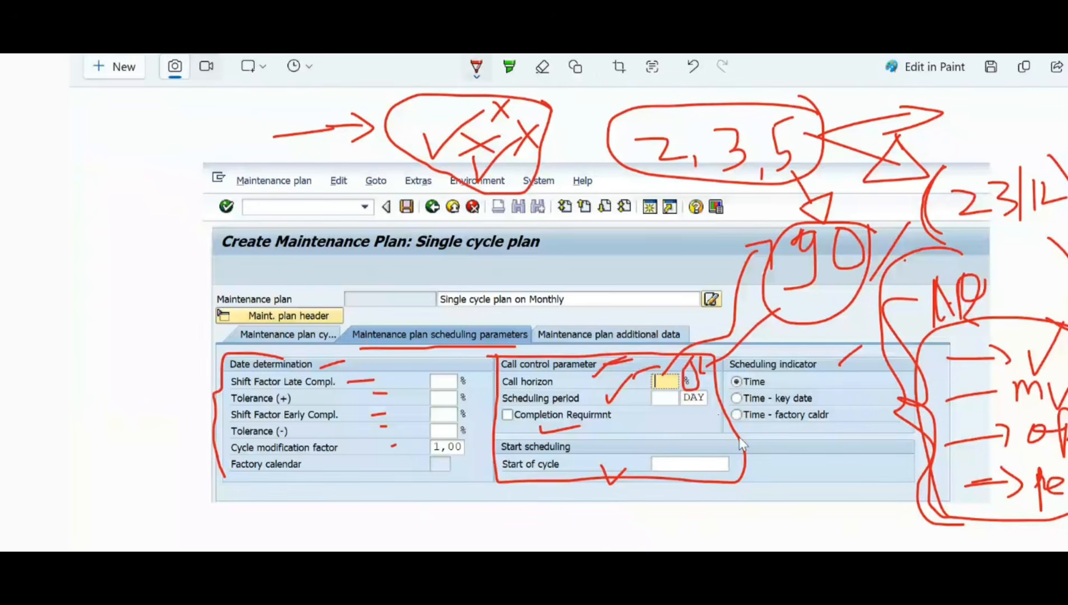
mouse_move(569, 382)
mouse_down()
mouse_move(634, 375)
mouse_move(627, 386)
mouse_move(641, 397)
mouse_up()
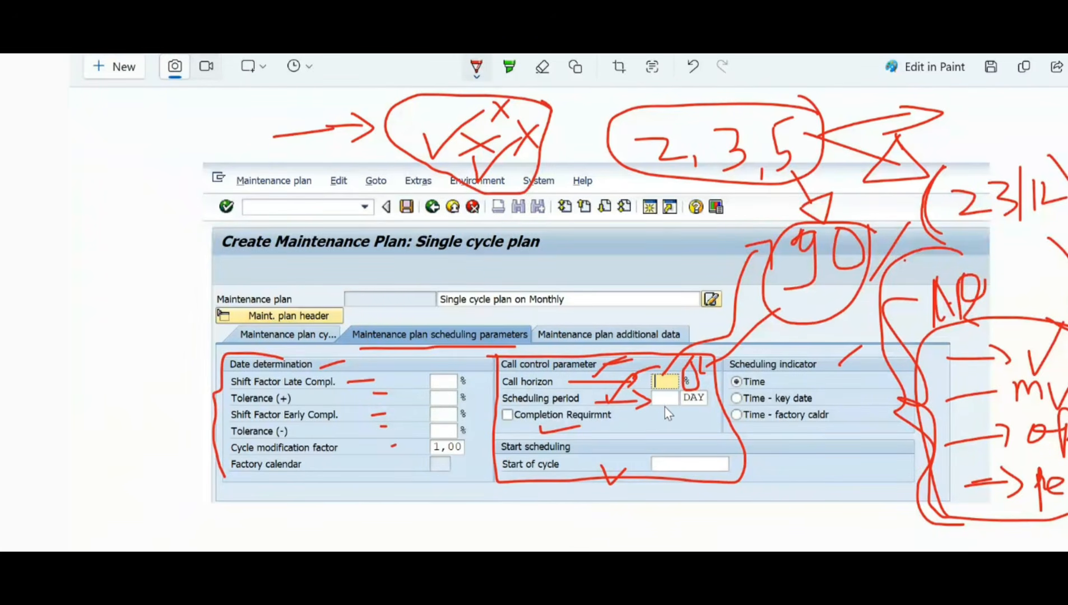
Step: Write 365 below the scheduling period with an arrow to the numbers 1 and 2, and underline the title of the captured screen
drag(657, 409, 675, 420)
mouse_move(683, 412)
mouse_down()
mouse_move(701, 440)
mouse_move(779, 443)
mouse_move(816, 462)
mouse_up()
mouse_move(828, 461)
mouse_down()
mouse_move(816, 513)
mouse_move(833, 510)
mouse_up()
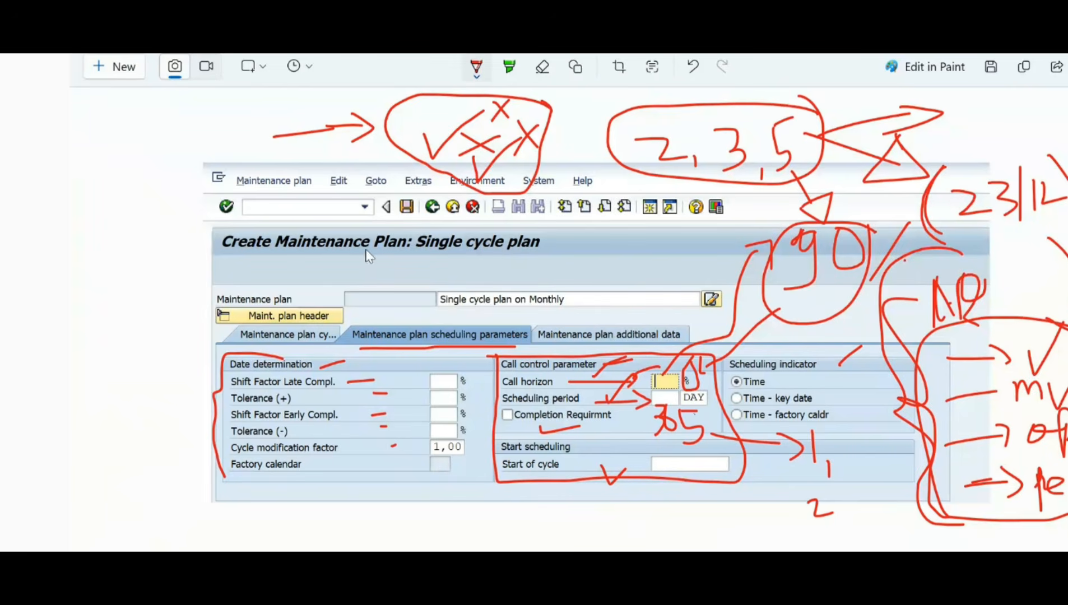
mouse_move(296, 253)
mouse_down()
mouse_move(337, 265)
mouse_move(429, 262)
mouse_up()
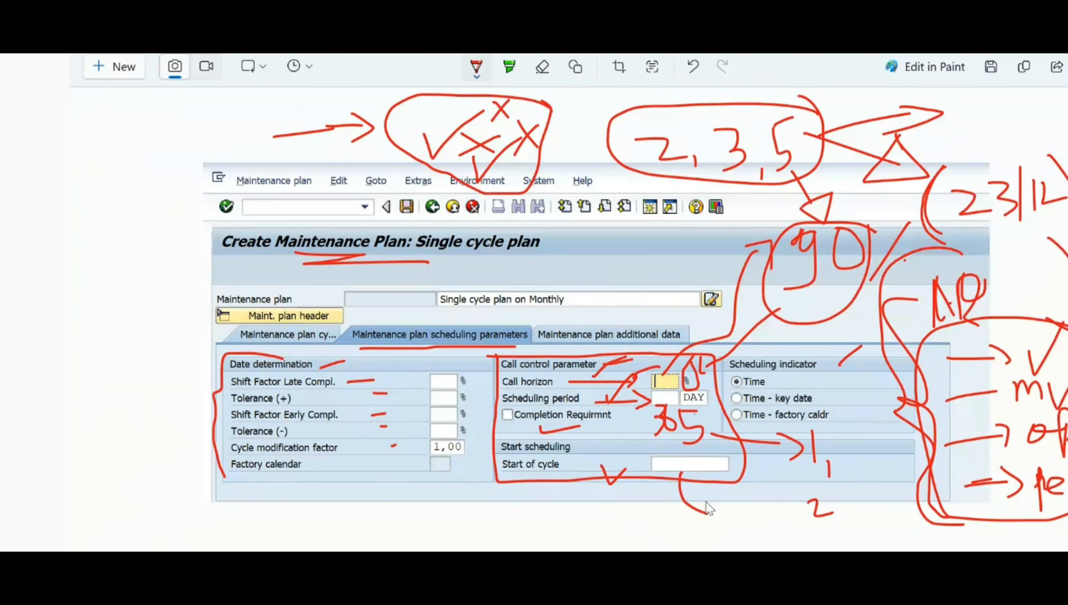
Step: Add pen strokes marking the start of cycle field on the captured screen
drag(704, 502, 690, 528)
drag(640, 447, 671, 499)
mouse_move(726, 447)
mouse_down()
mouse_move(751, 474)
mouse_move(738, 490)
mouse_up()
Step: Switch back to SAP, set the call horizon to 90% and the scheduling period to 365 days, and try to open the start of cycle calendar
key(alt+Tab)
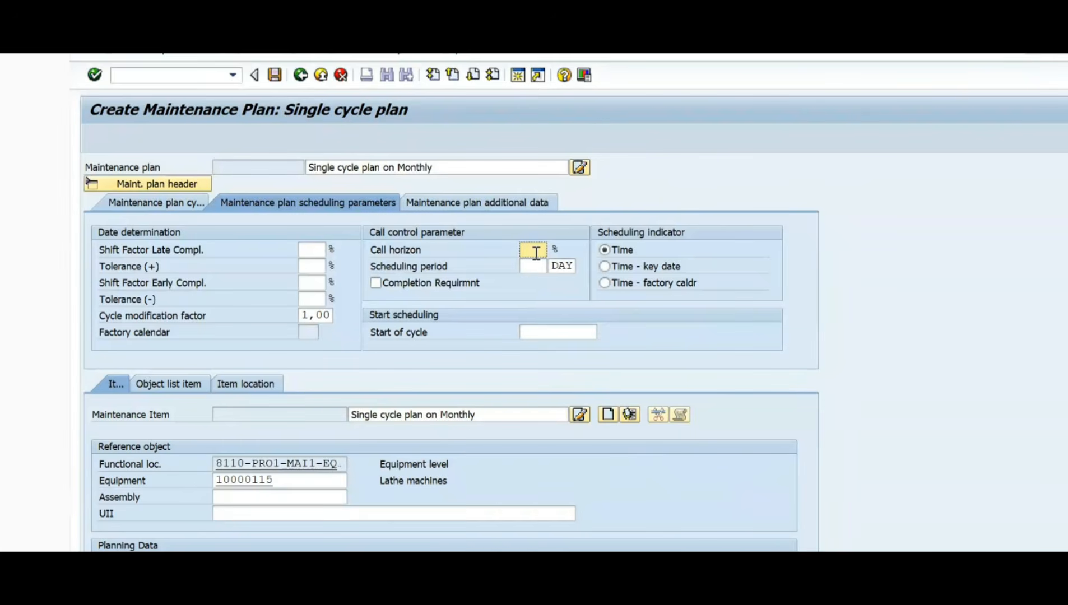
text(90)
click(538, 267)
text(36)
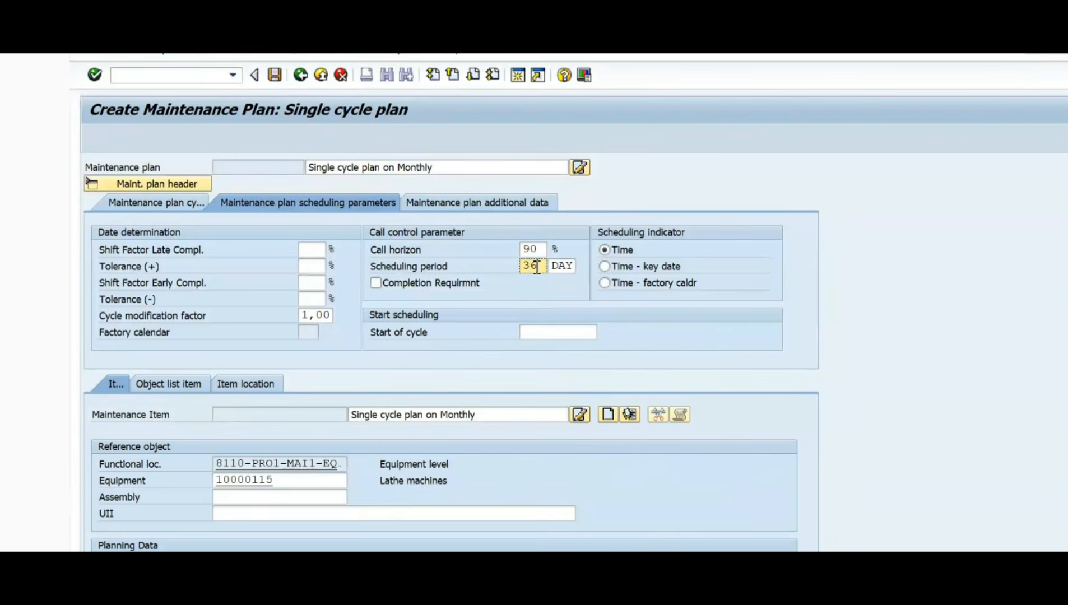
text(5)
click(538, 331)
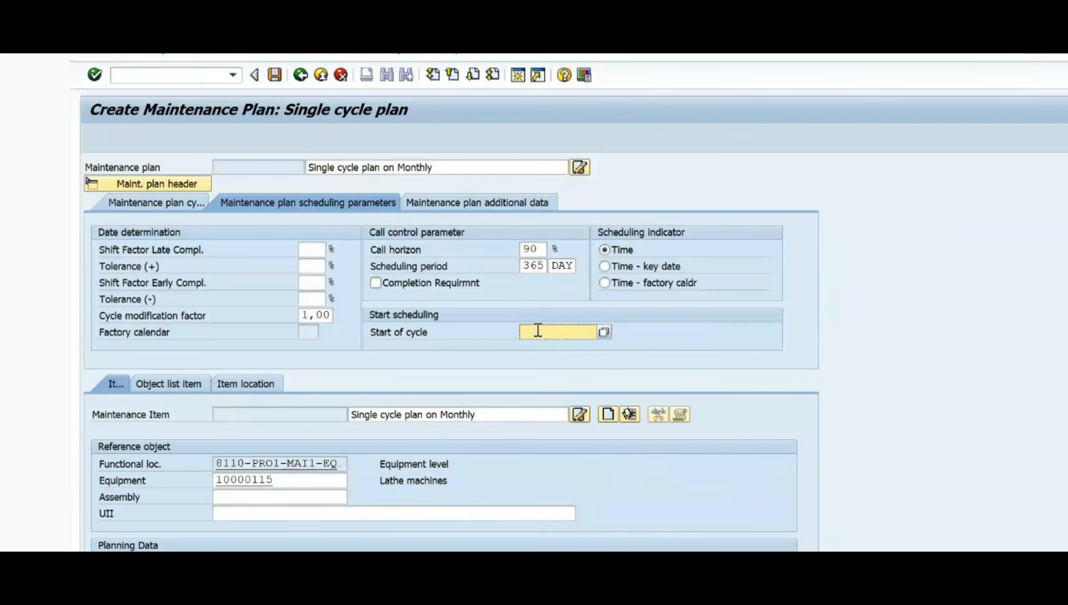
click(609, 334)
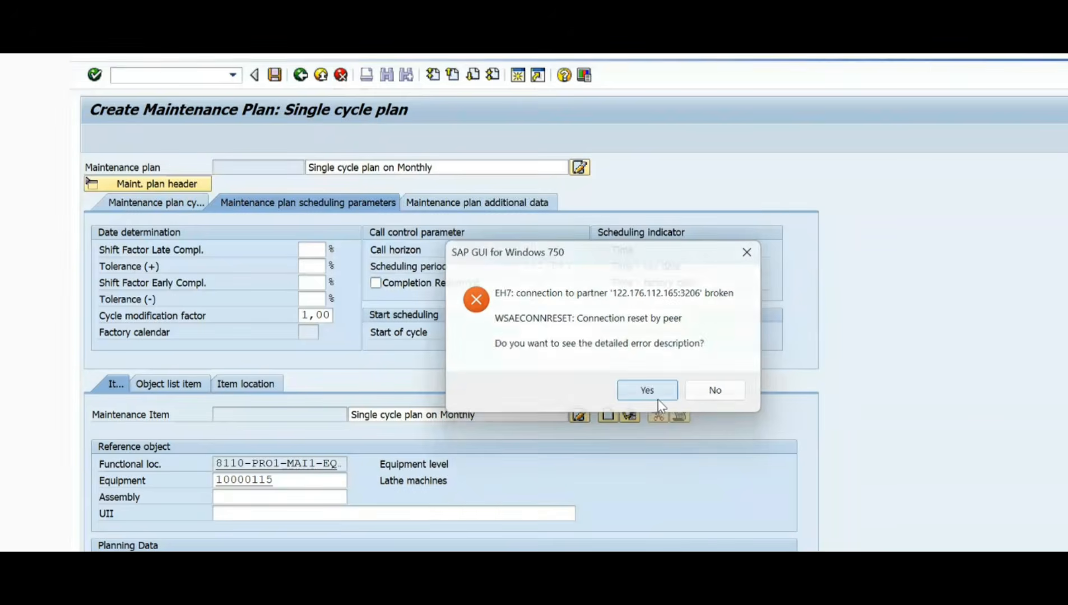
Step: Dismiss the broken-connection error and reopen the ECC Functional system from SAP Logon
click(647, 390)
click(722, 460)
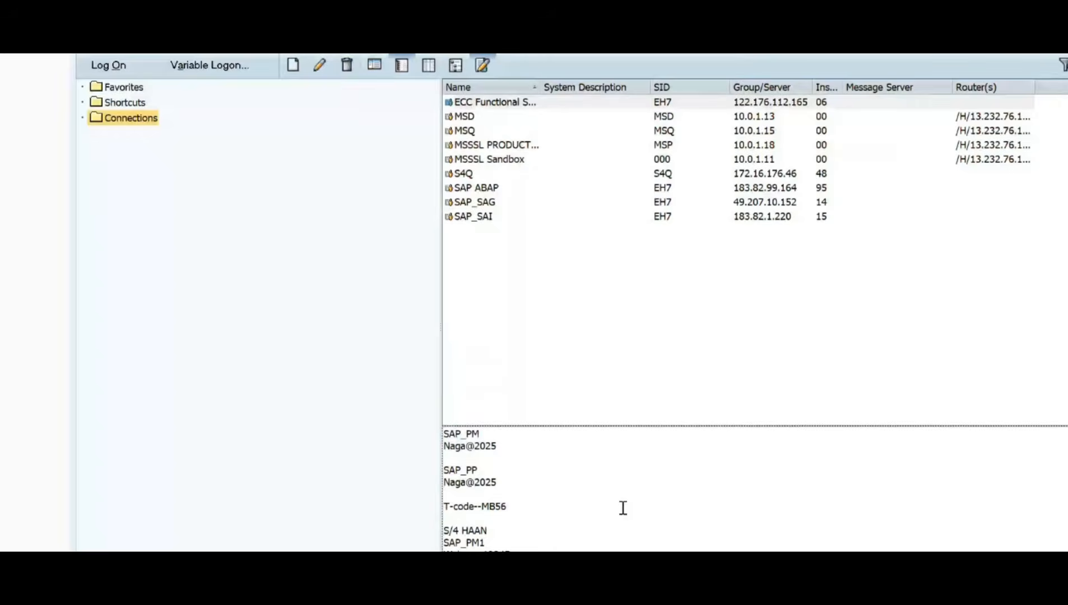
double_click(486, 102)
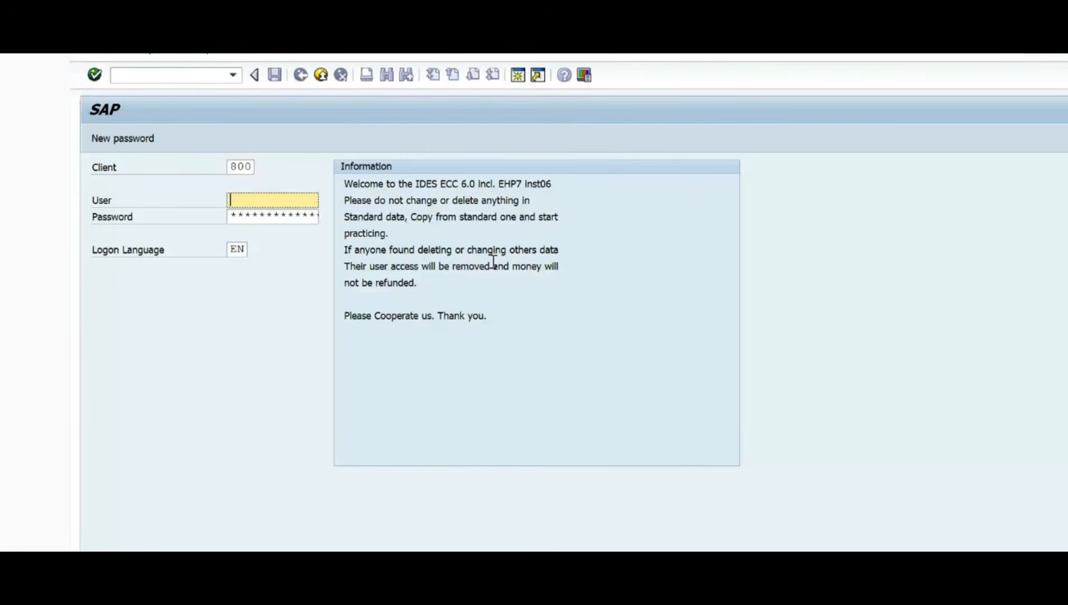
Step: Copy the saved PM user name and password from the logon notes and log on to client 800
key(alt+Tab)
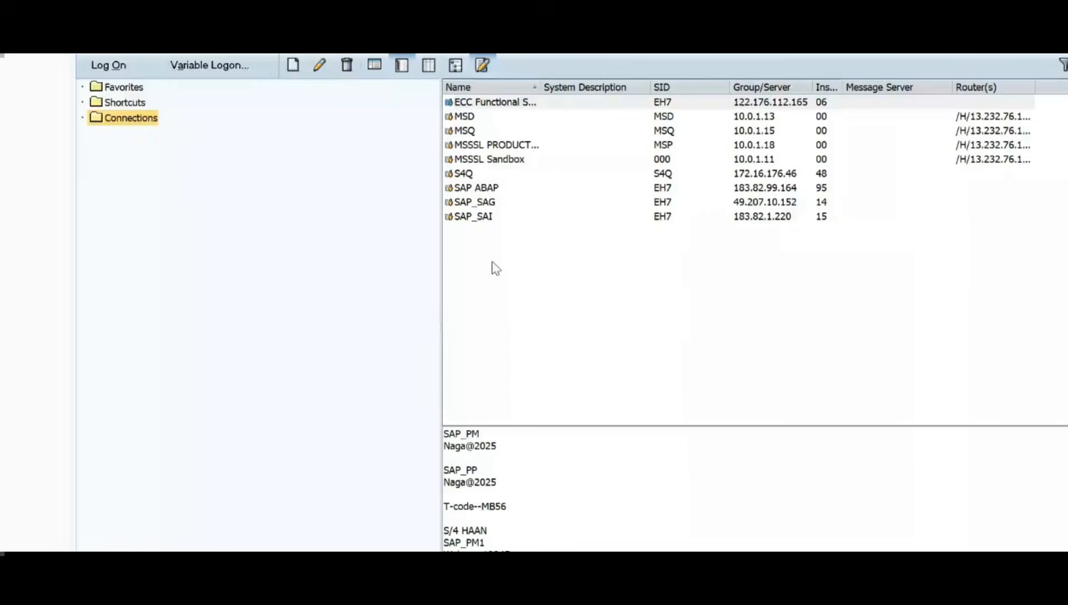
drag(444, 433, 511, 452)
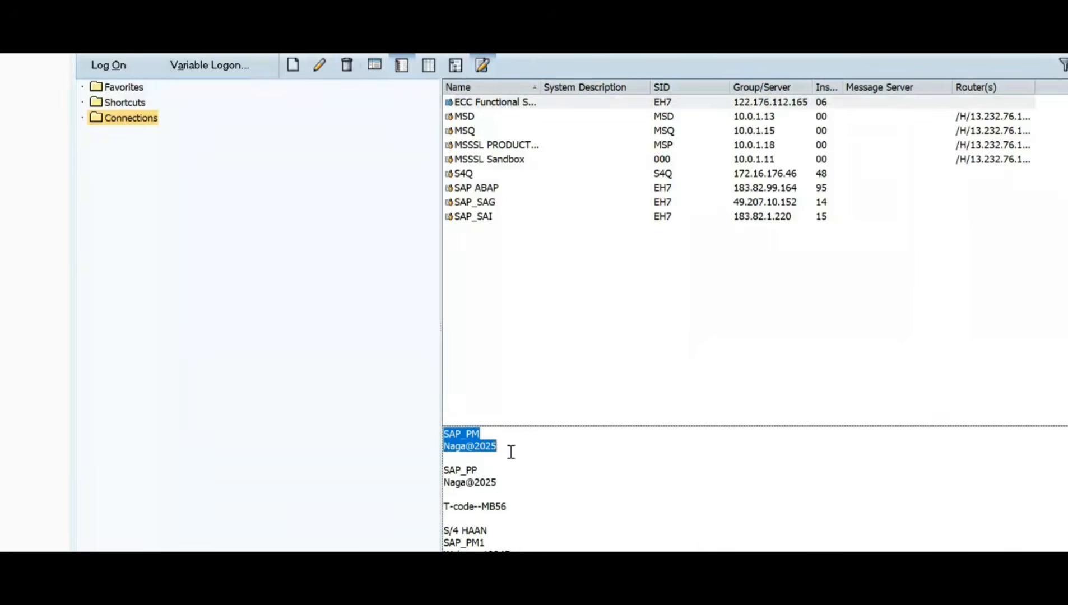
key(ctrl+c)
key(alt+Tab)
key(ctrl+v)
key(Return)
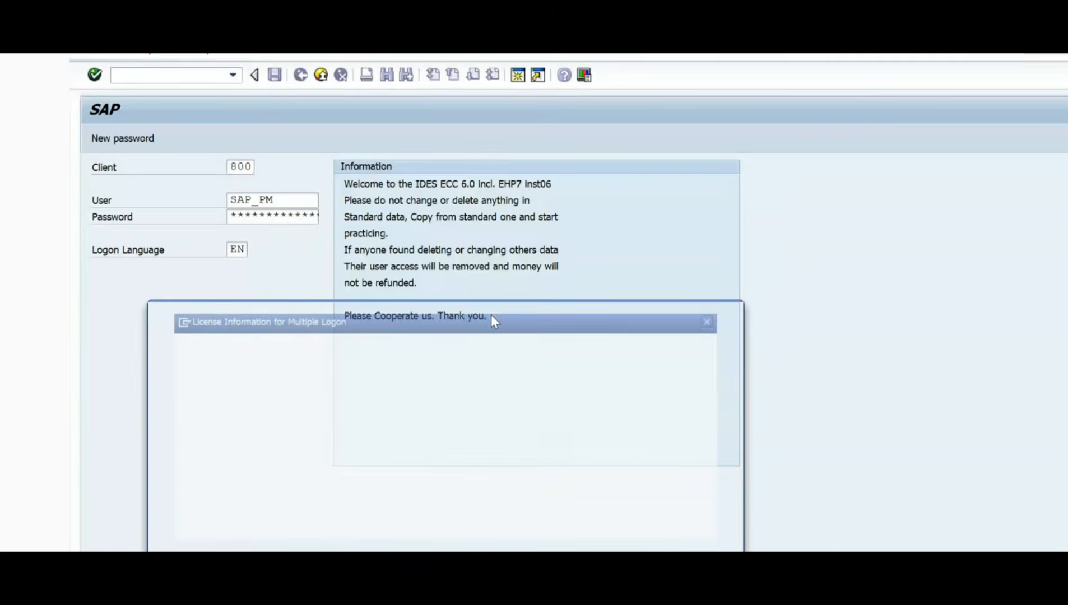
Step: Start transaction ip41 and create a maintenance plan with the category PM Maintenance Order
key(Up)
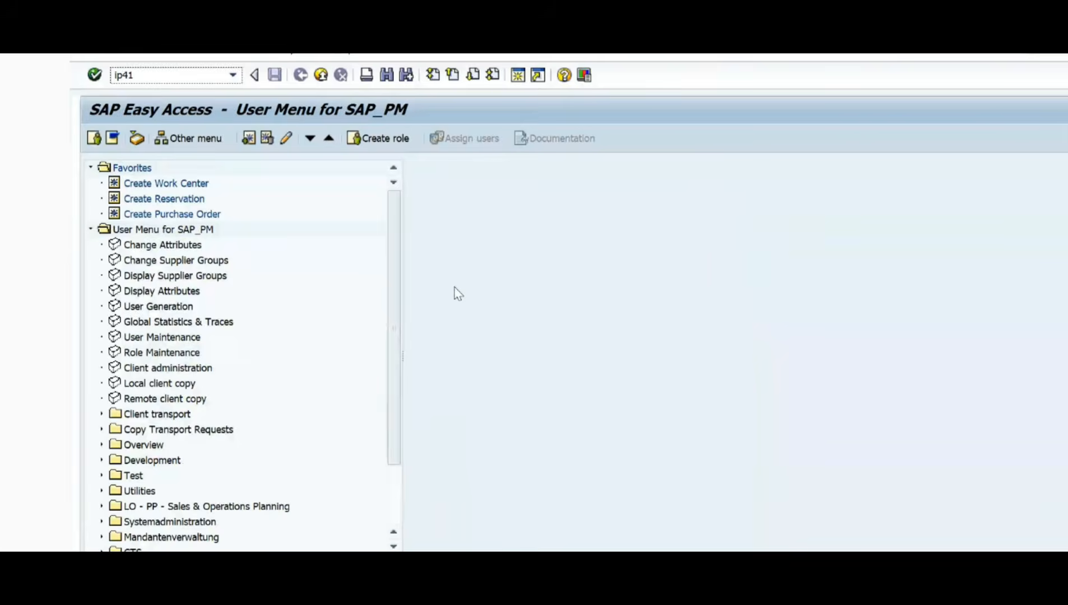
key(Return)
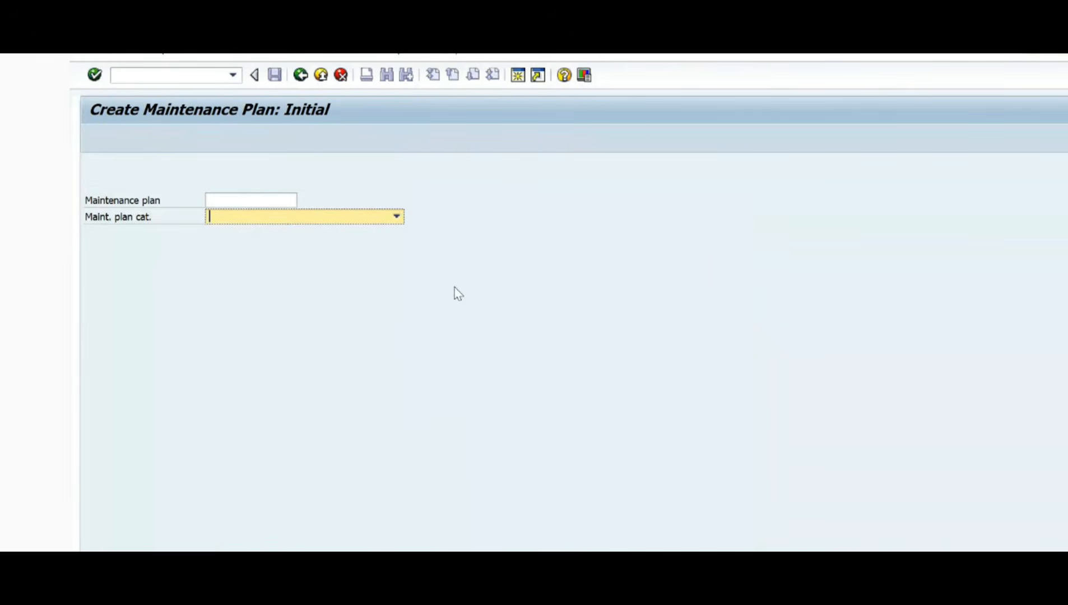
key(F4)
key(Down)
key(Down)
key(Return)
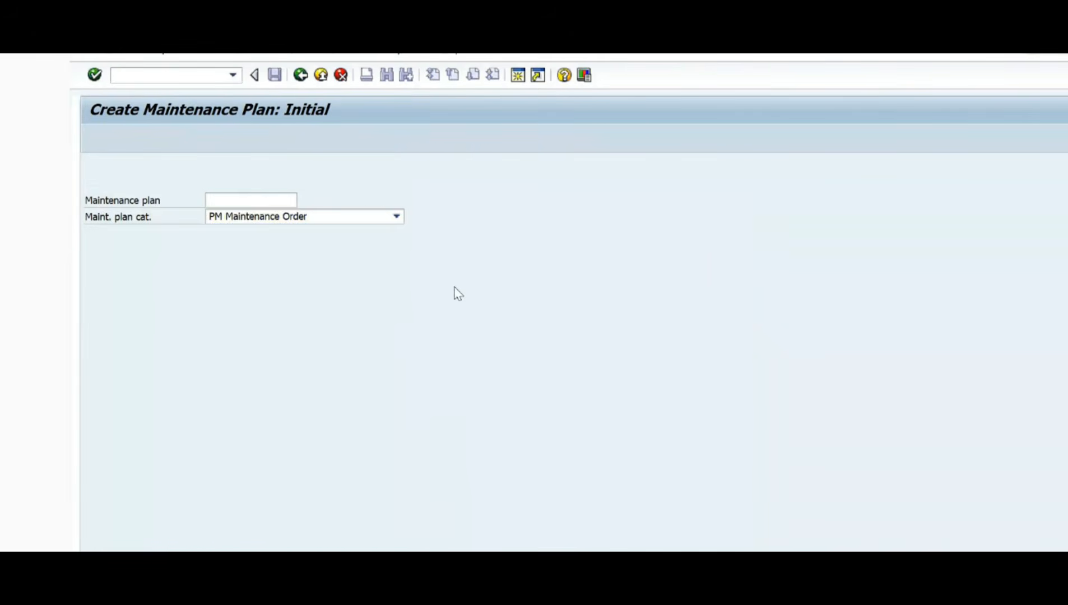
key(Return)
Step: Describe the plan as "Single cycle plan on Monthly" and set its cycle to 1 MON with the cycle text "Monthy plan"
text(Single cycle plan on Monthly)
key(Tab)
key(Tab)
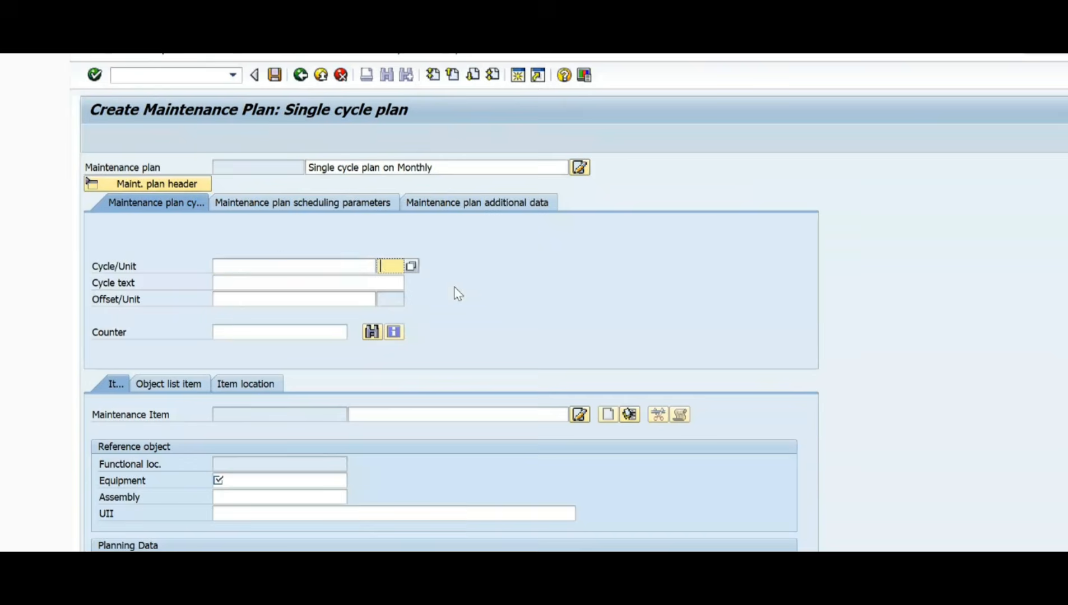
text(mon)
key(Tab)
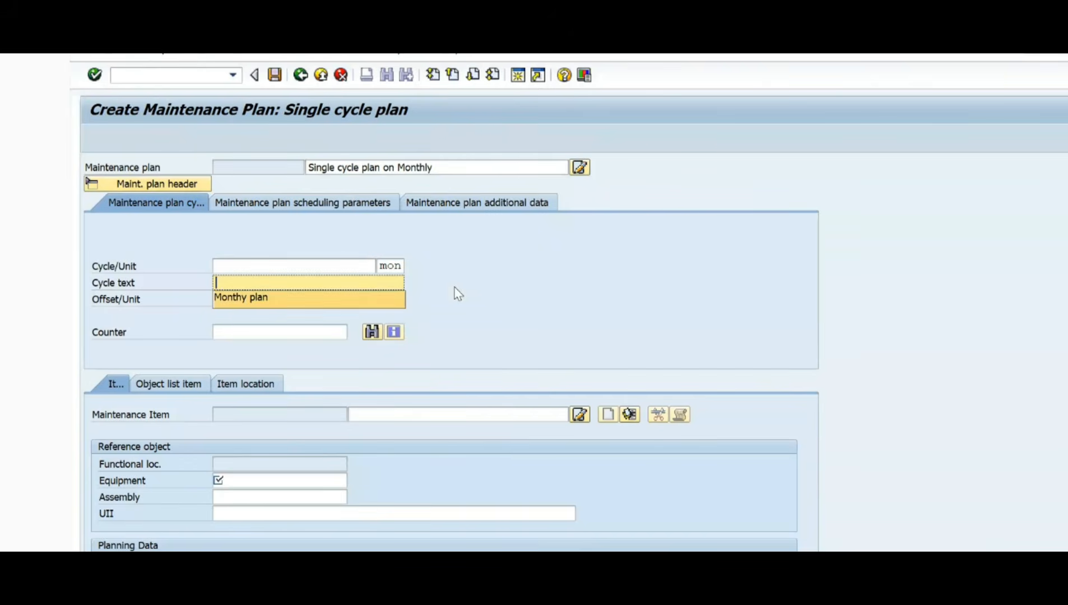
key(Return)
key(shift+Tab)
key(shift+Tab)
text(1)
Step: Assign equipment 10000115 as the item's reference object and set the order type to PM03
key(Tab)
key(Tab)
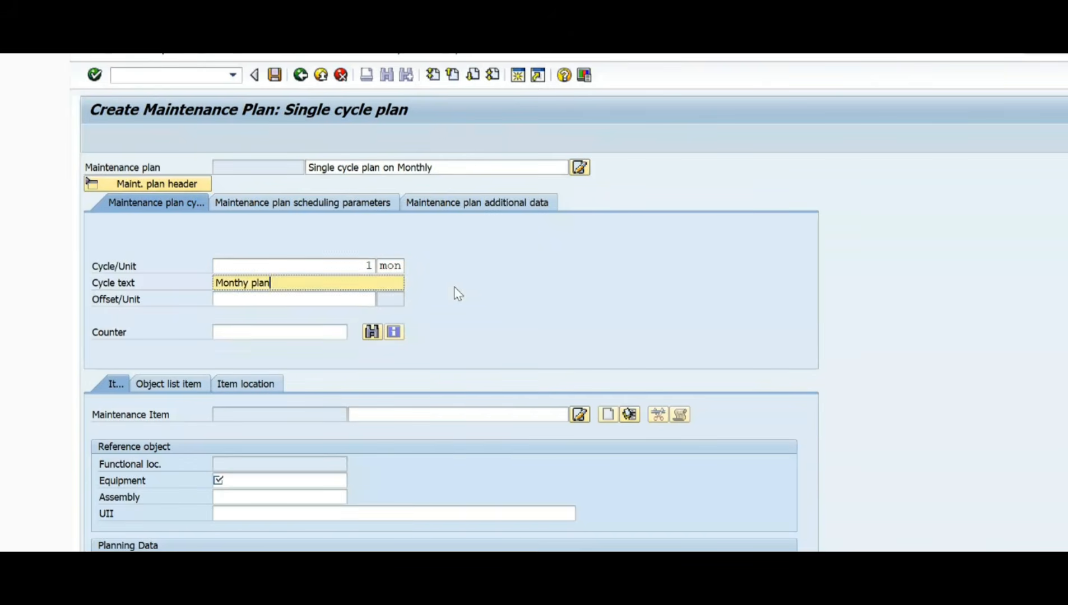
key(Tab)
key(Tab)
key(Tab)
key(Tab)
key(Tab)
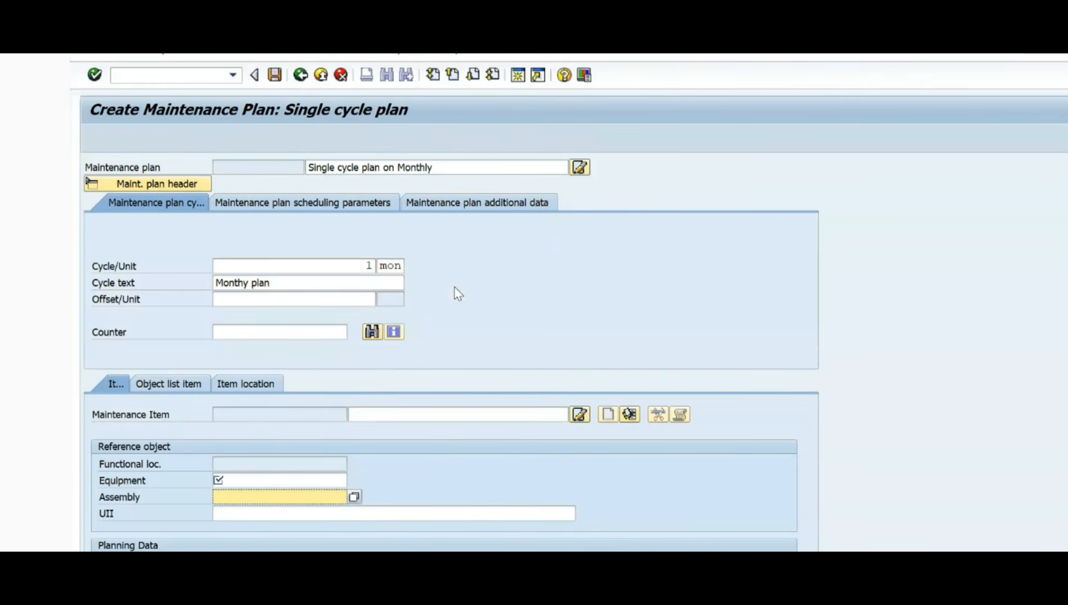
key(shift+Tab)
key(Return)
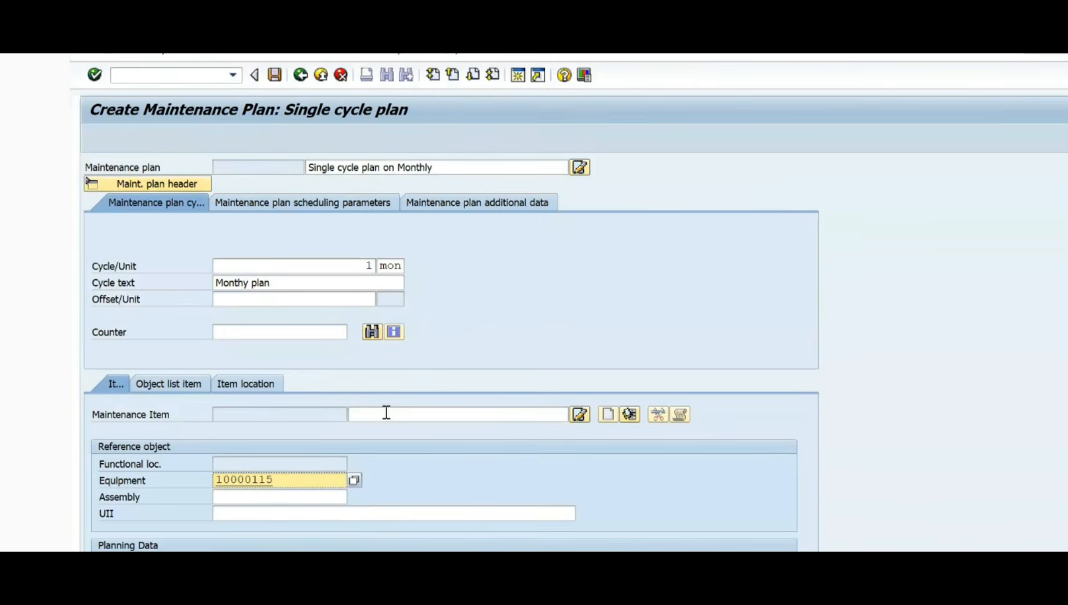
click(273, 463)
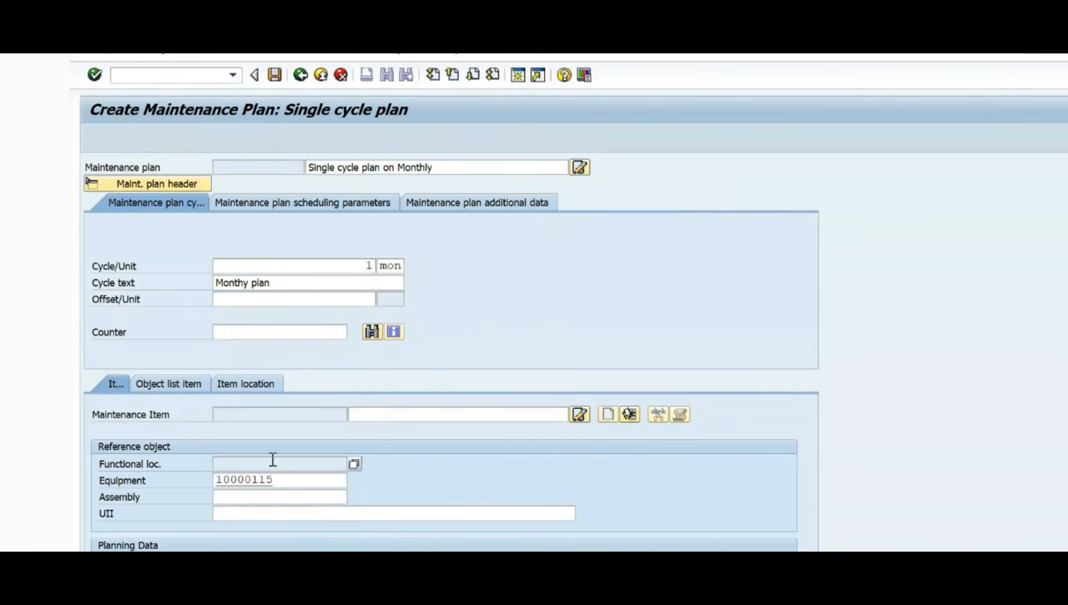
key(Return)
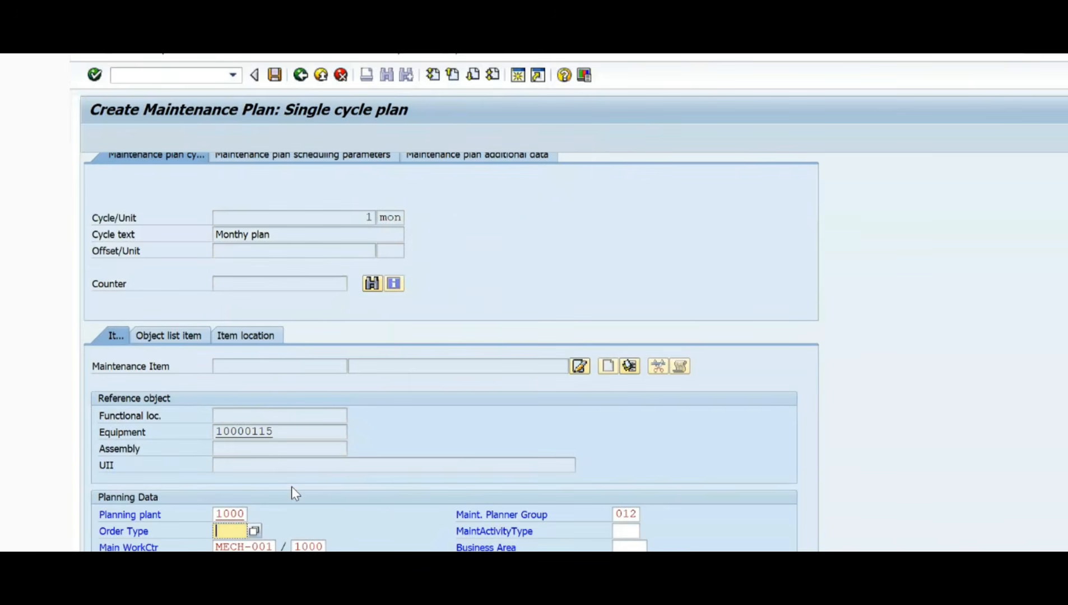
key(Down)
key(Return)
key(Return)
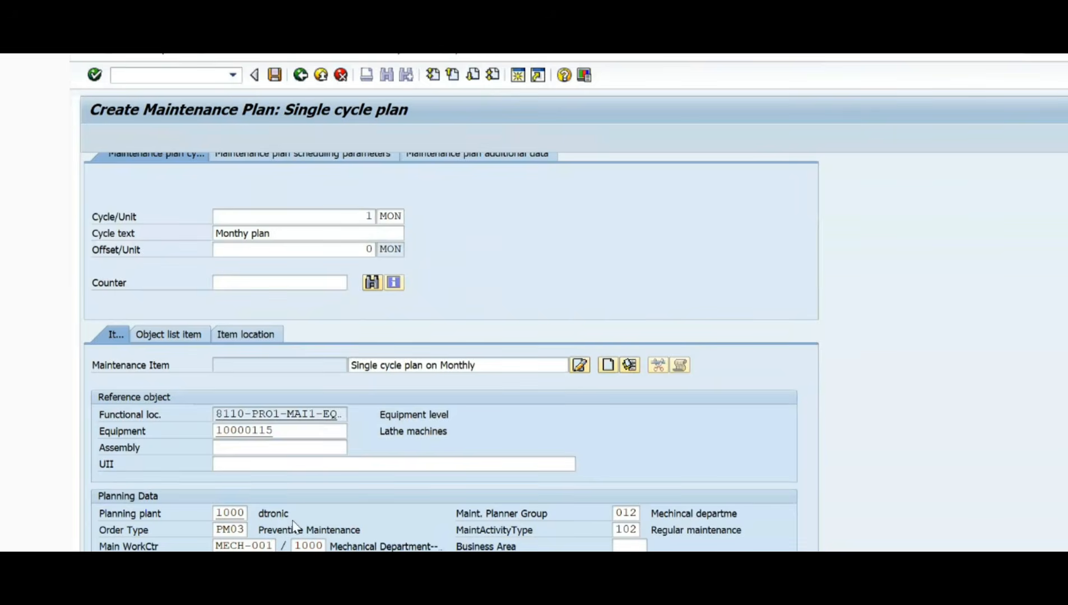
Step: Assign the equipment task list E/106/1, "Lathe machines- equipment test list", to the maintenance item
scroll(288, 535, down, 1)
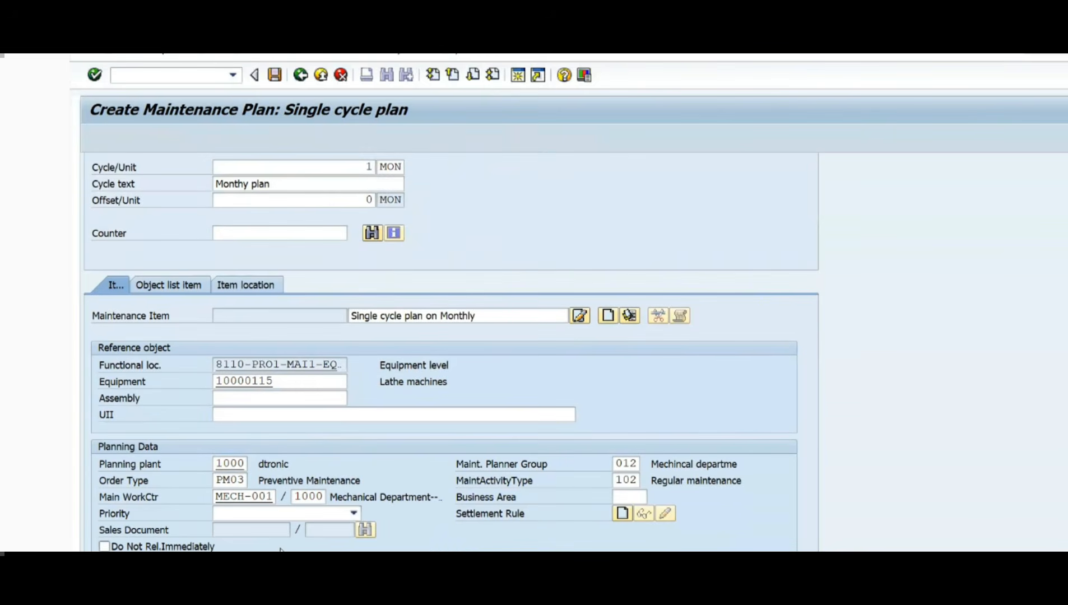
click(291, 54)
mouse_move(402, 67)
click(448, 69)
scroll(363, 522, down, 1)
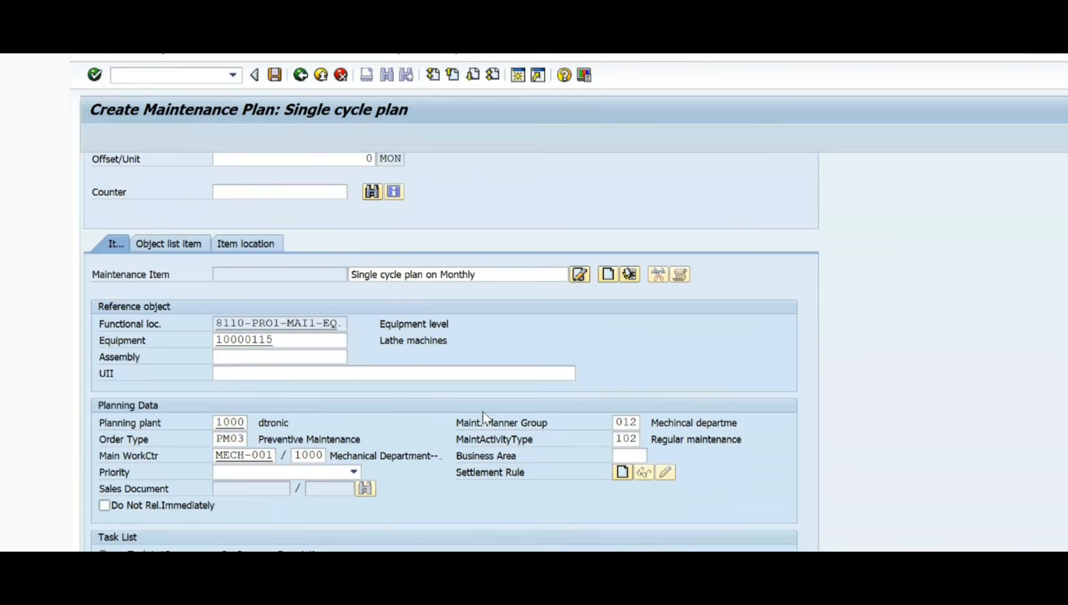
scroll(468, 477, down, 2)
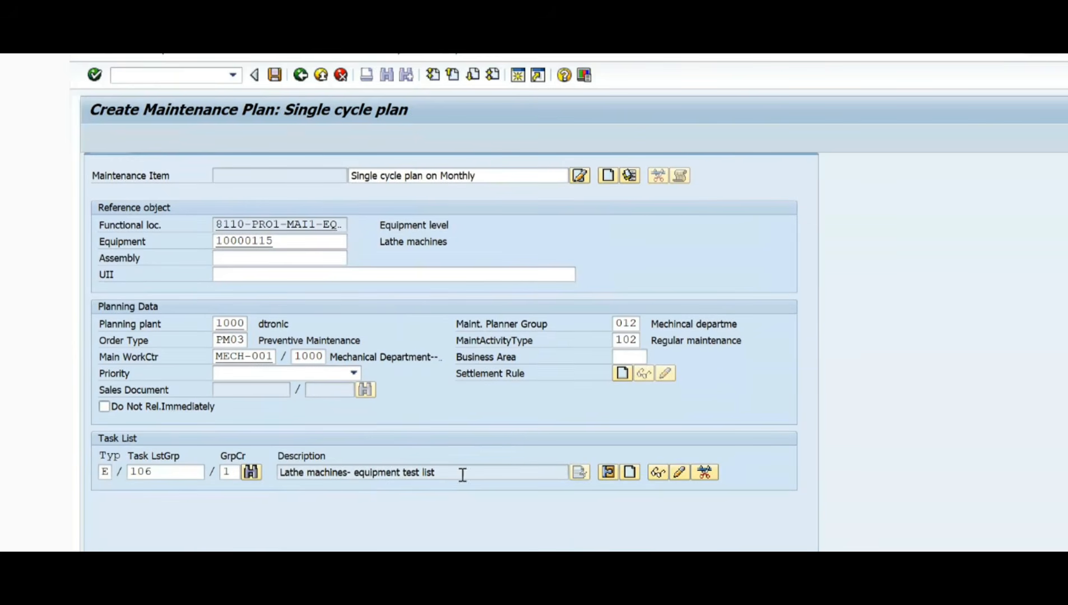
Step: In the plan's scheduling parameters, set the call horizon to 90% and the scheduling period to 365 days
scroll(471, 466, up, 5)
scroll(467, 456, up, 2)
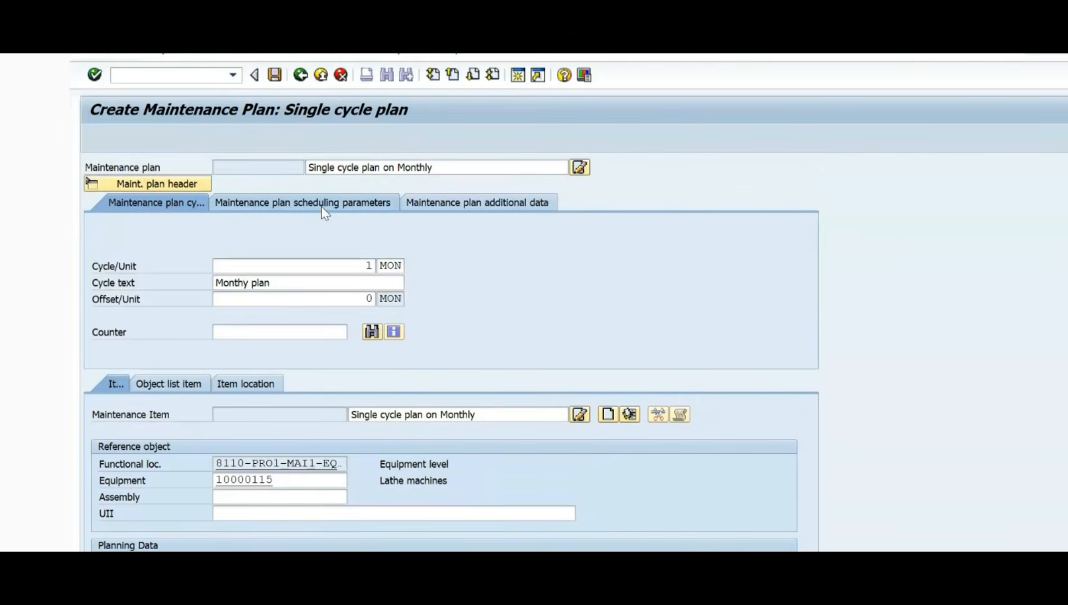
click(324, 203)
scroll(469, 276, up, 4)
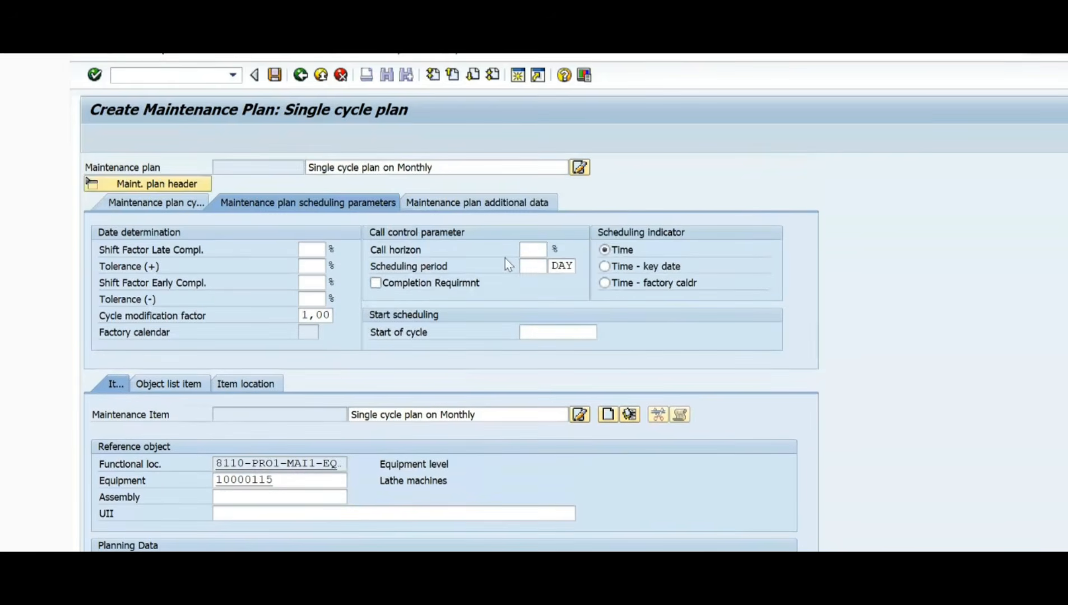
click(540, 248)
click(535, 281)
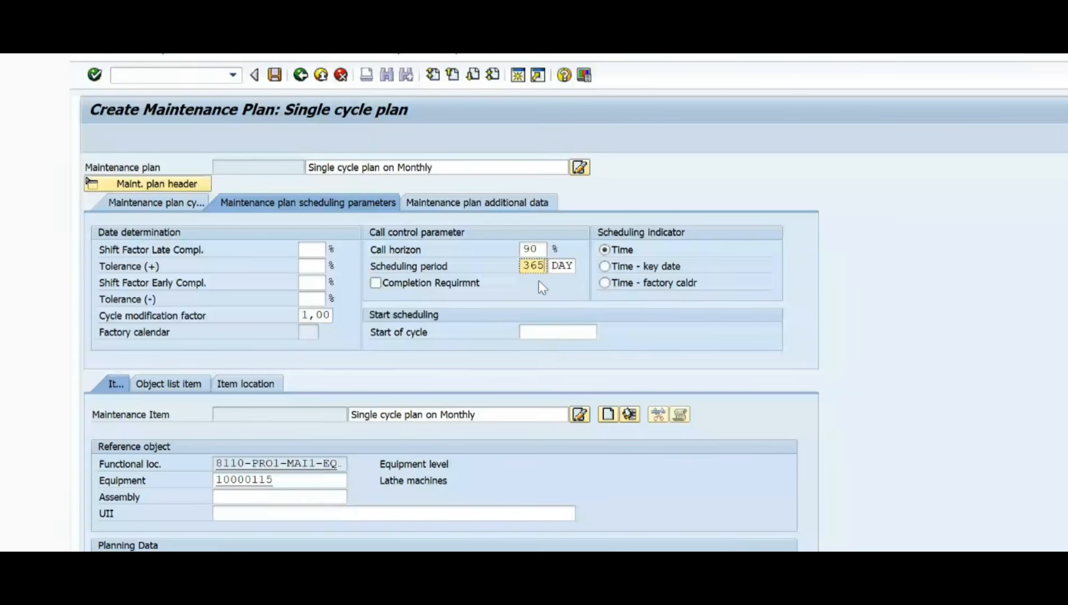
Step: Set the start of cycle to 22.12.2025 and save the maintenance plan
click(551, 331)
click(606, 332)
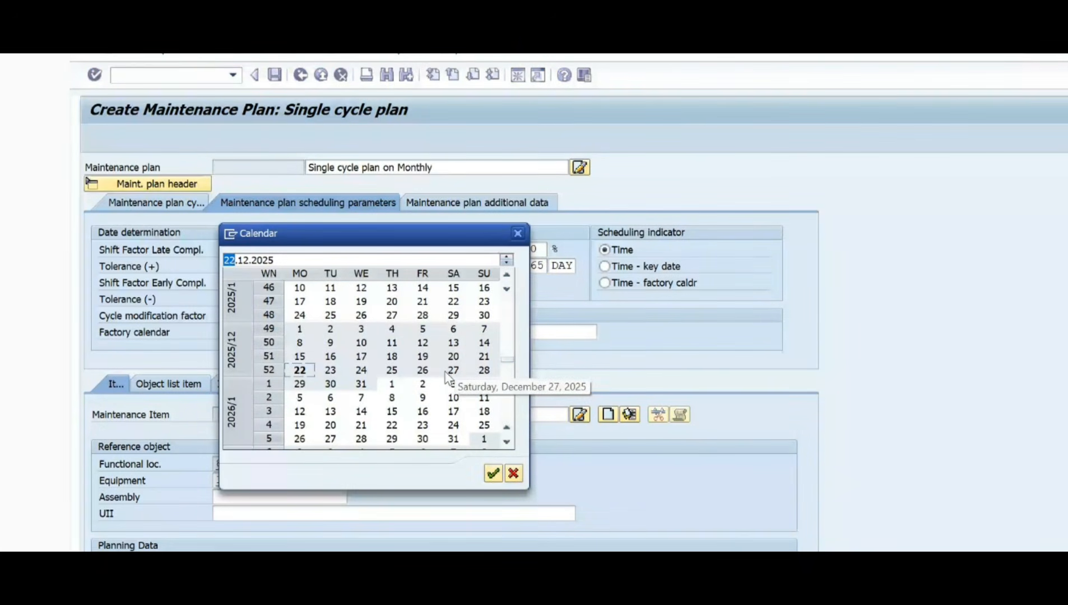
double_click(300, 370)
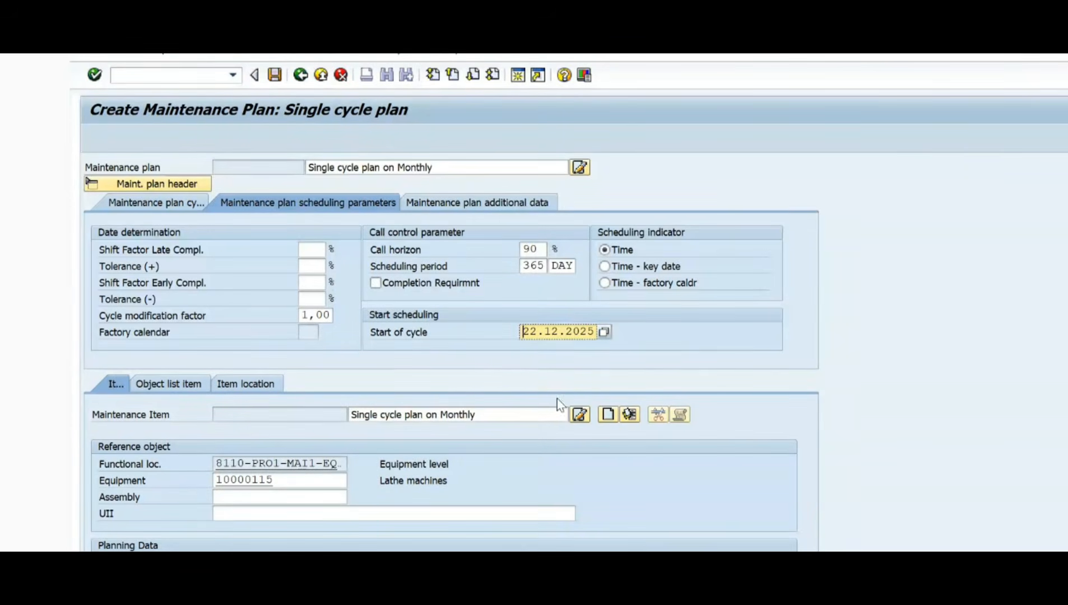
click(276, 76)
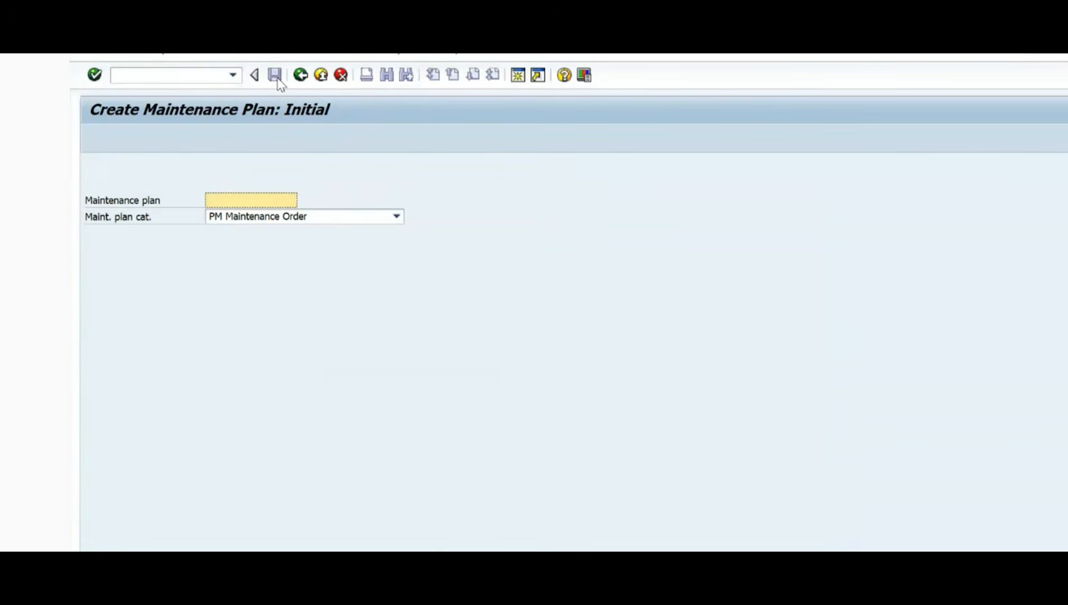
Step: Switch to the Cost flow.xlsx workbook in Excel and find the maintenance process steps with and without strategy
key(alt+Tab)
key(Tab)
key(Tab)
key(Tab)
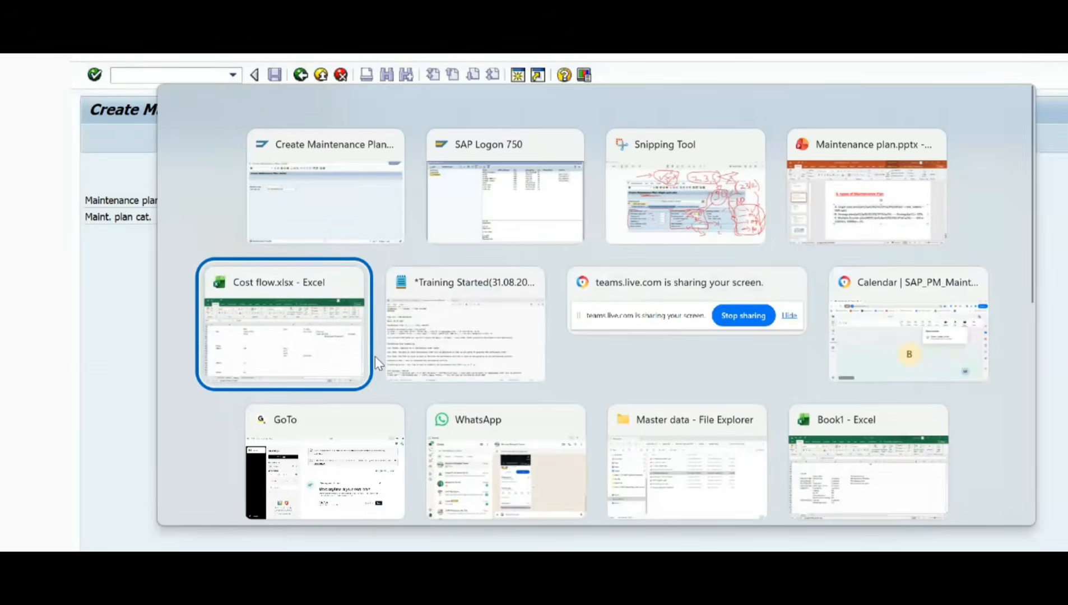
scroll(442, 368, up, 20)
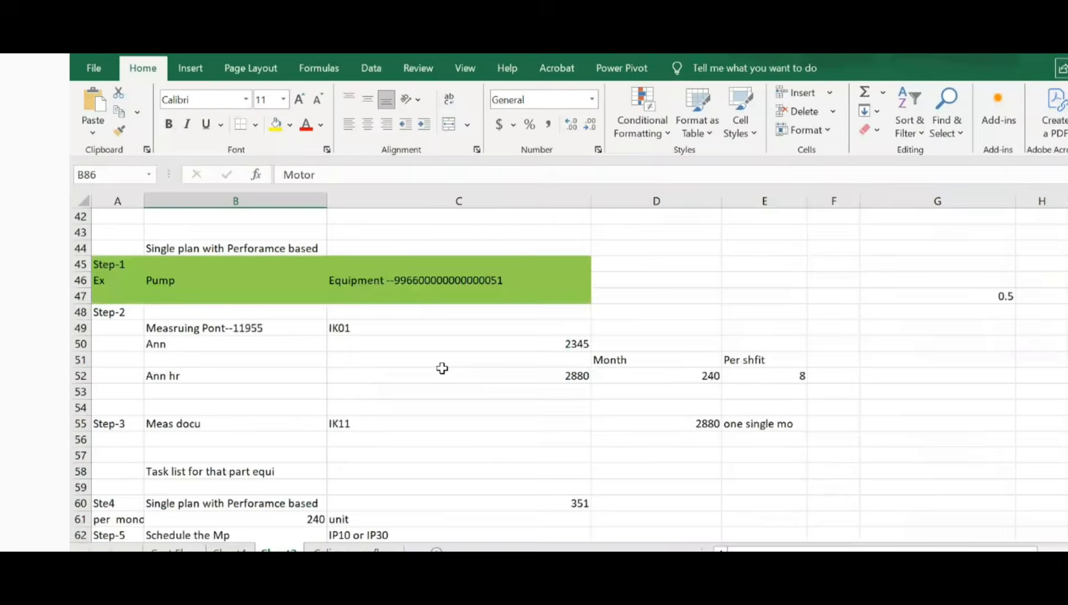
click(656, 374)
scroll(813, 368, down, 1)
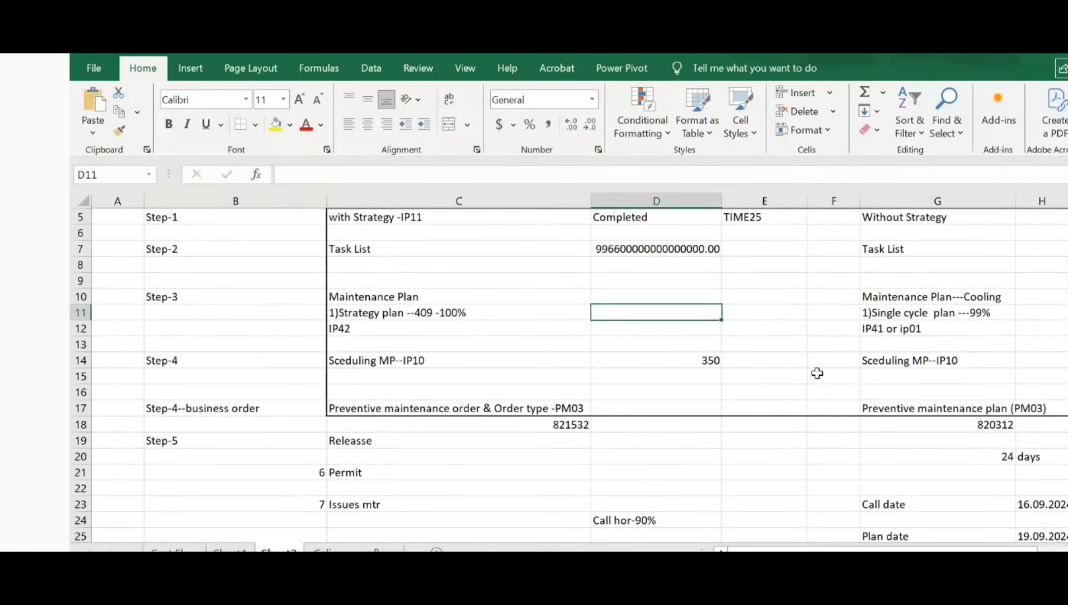
Step: Review the single cycle plan and scheduling entries under Without Strategy, and select the first Step-4 row for scheduling with IP10
click(901, 316)
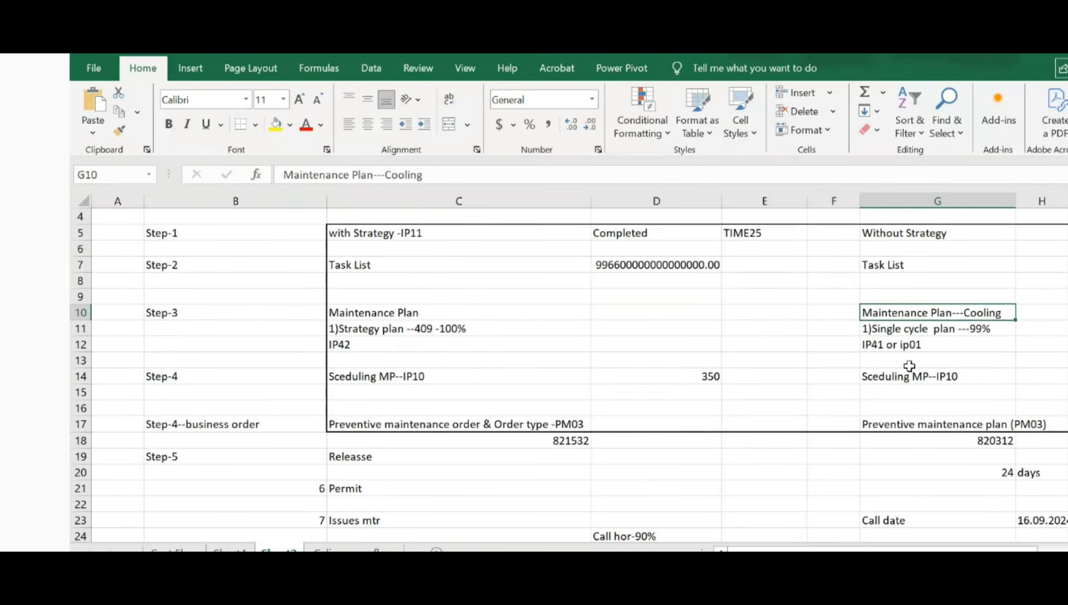
click(902, 329)
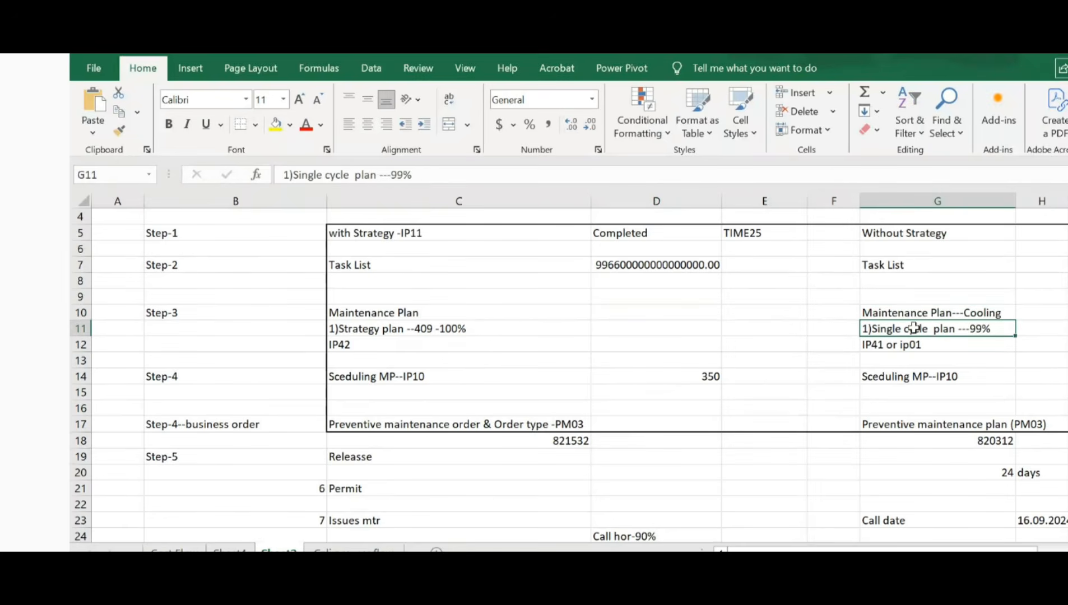
click(888, 349)
click(897, 376)
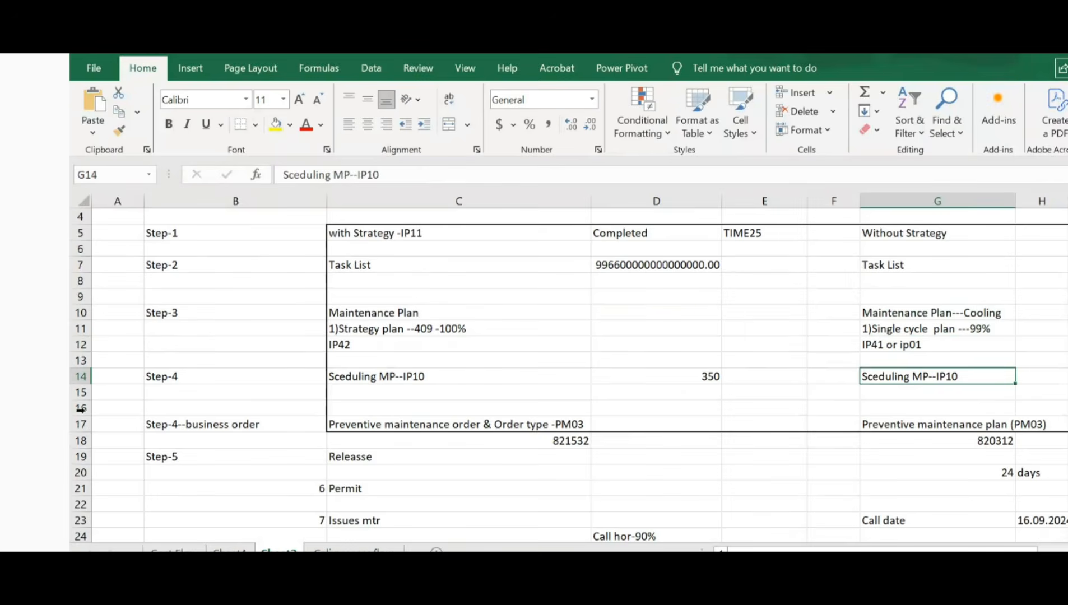
click(80, 376)
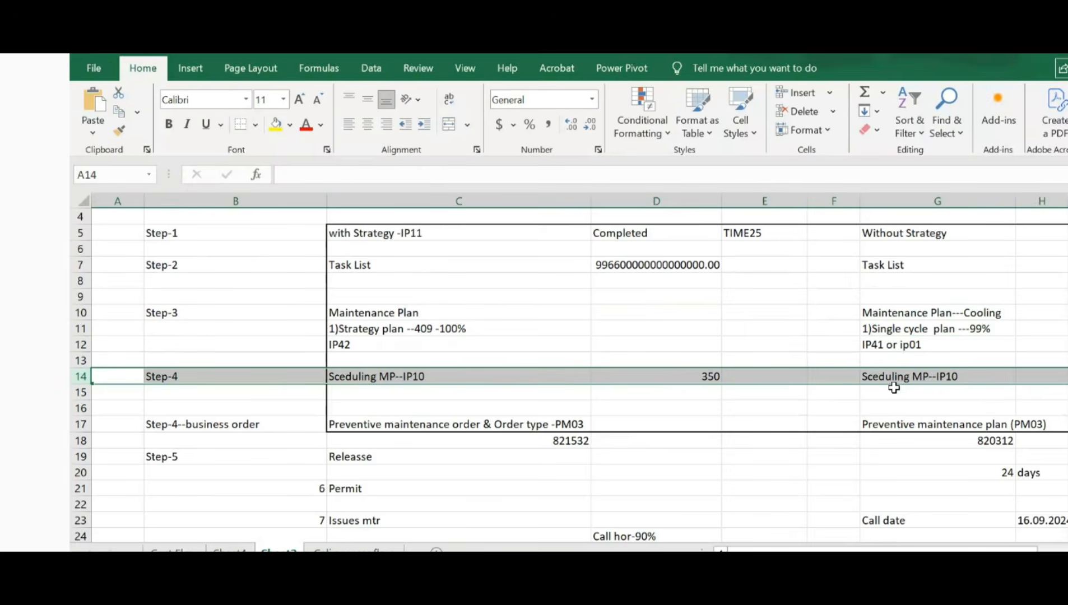
Step: Compare the with-strategy and without-strategy process rows, covering Step-1, the task list, the maintenance plan and scheduling
click(928, 376)
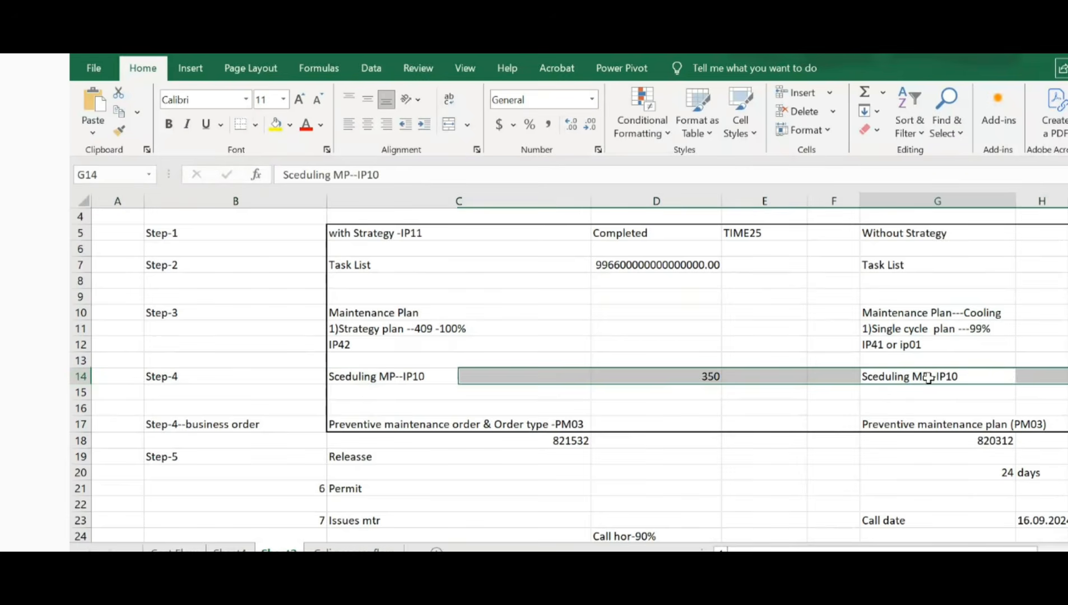
click(903, 330)
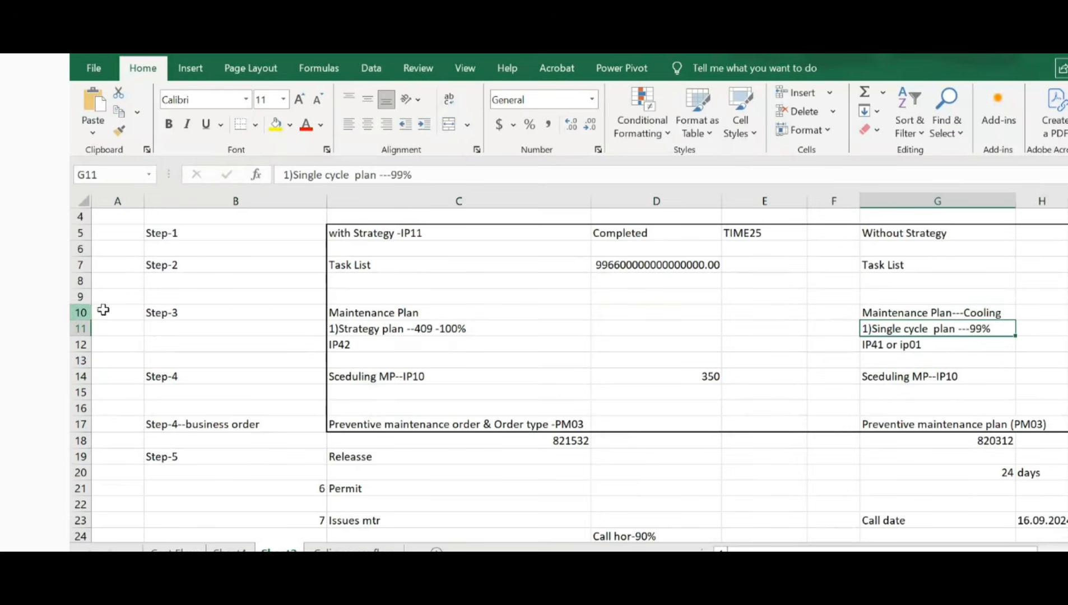
drag(81, 312, 83, 360)
click(83, 233)
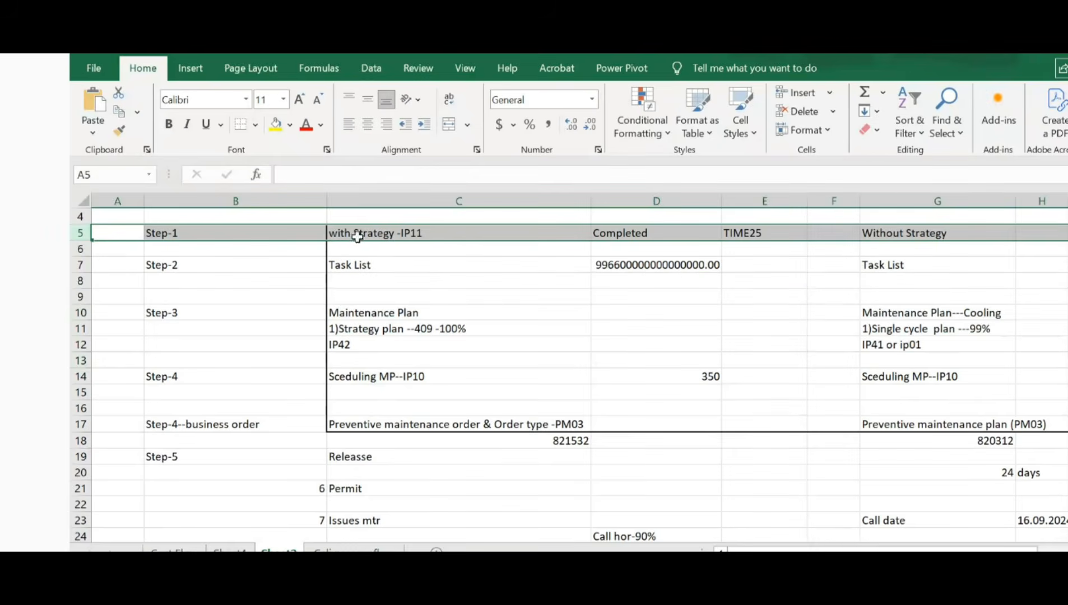
click(80, 265)
click(915, 265)
click(906, 236)
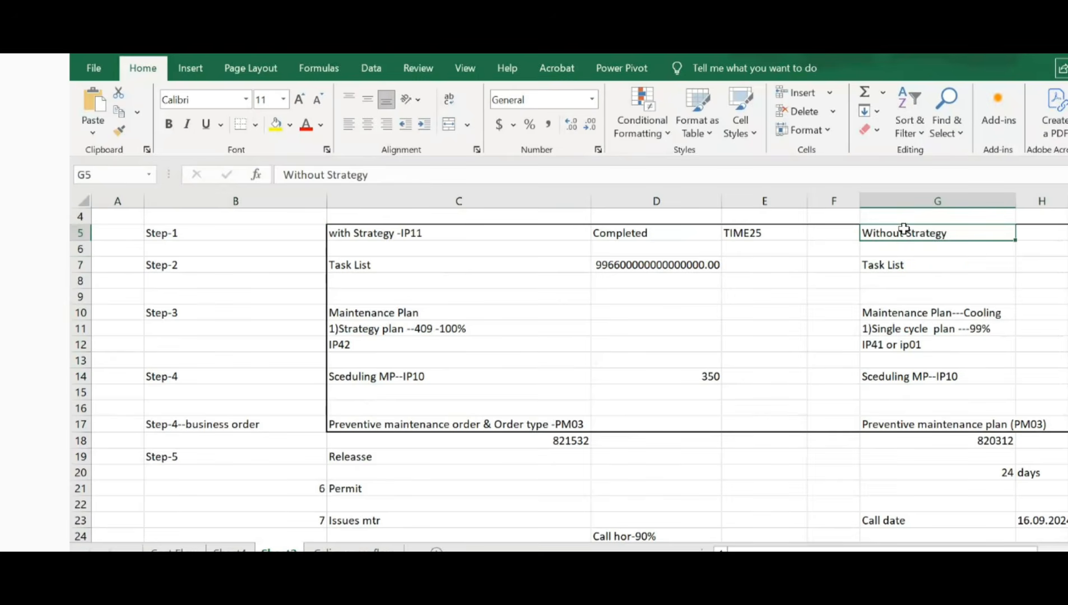
click(364, 232)
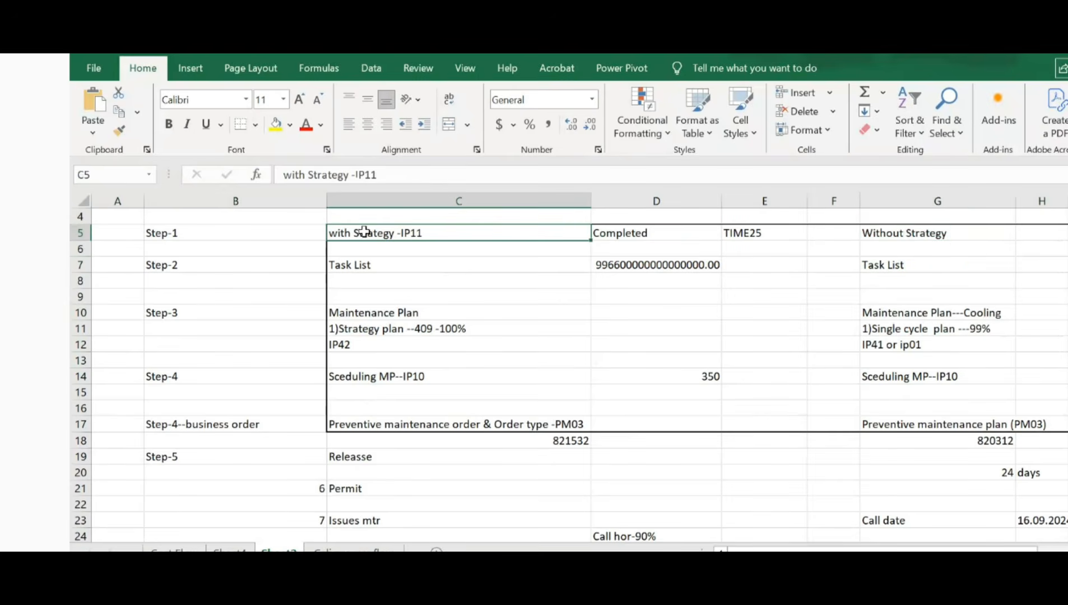
click(83, 231)
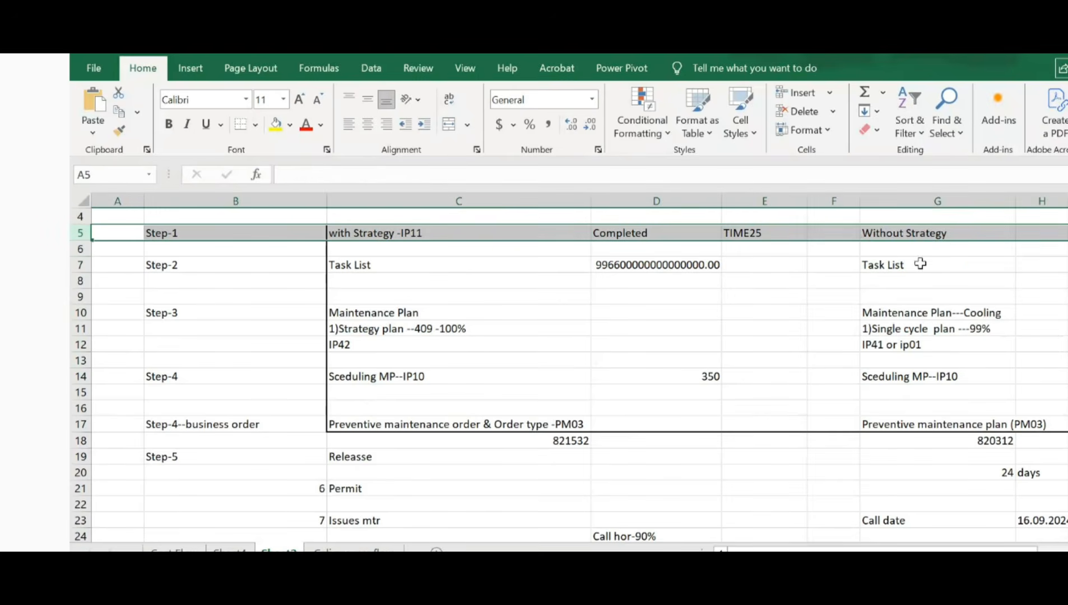
click(911, 328)
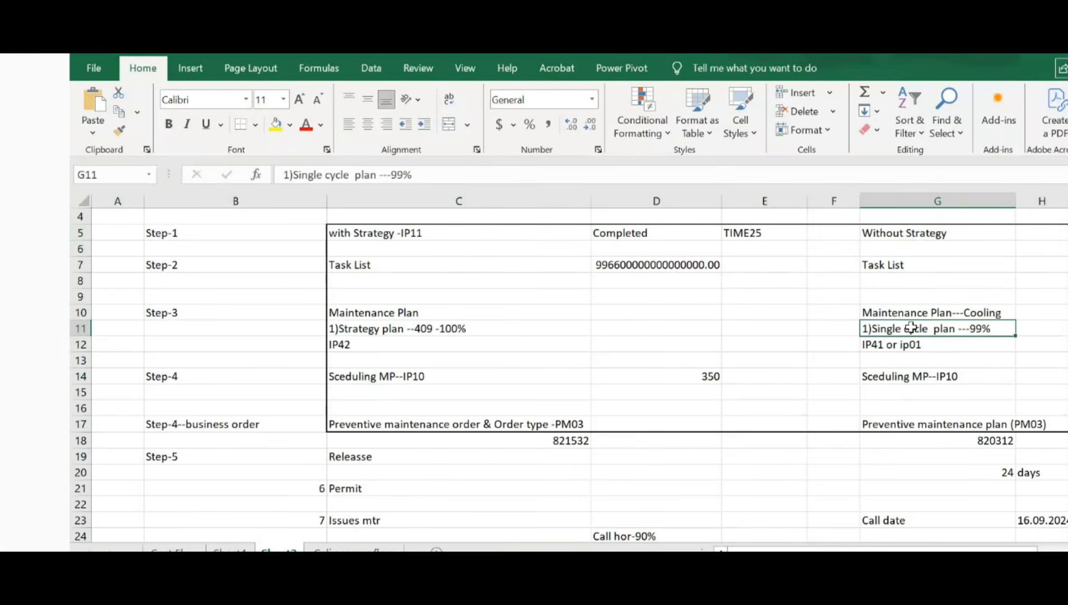
click(903, 238)
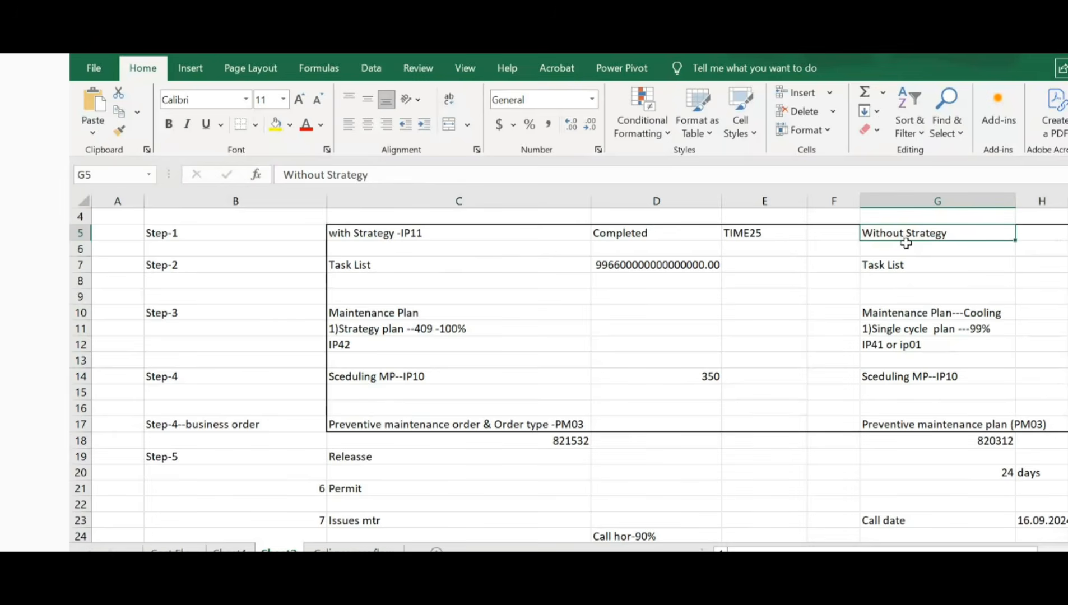
click(373, 235)
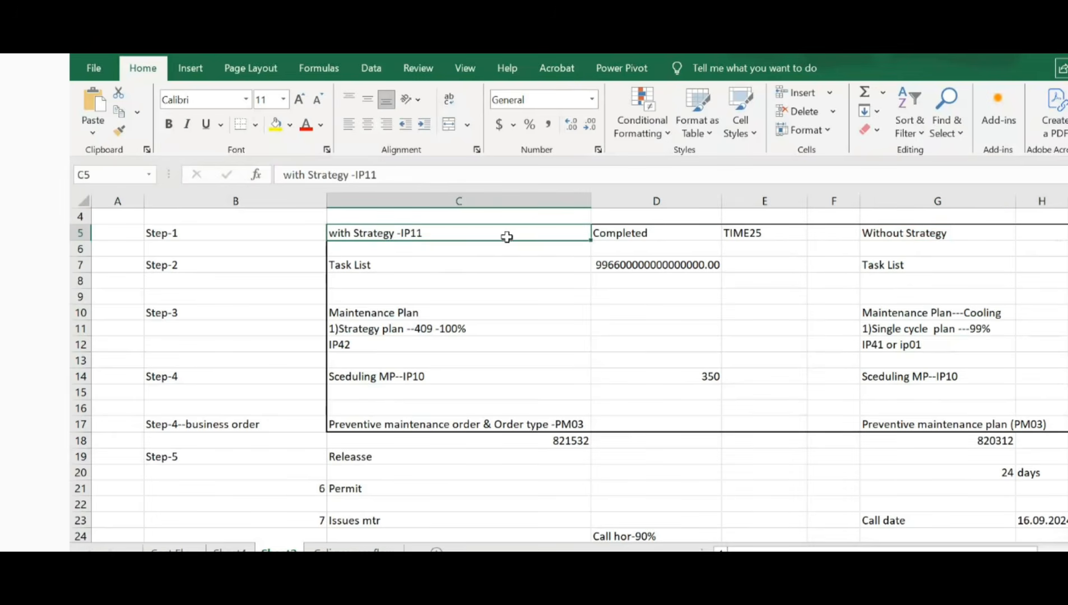
Step: Trace the Without Strategy sequence from the task list through the single cycle plan to scheduling with IP10
click(885, 273)
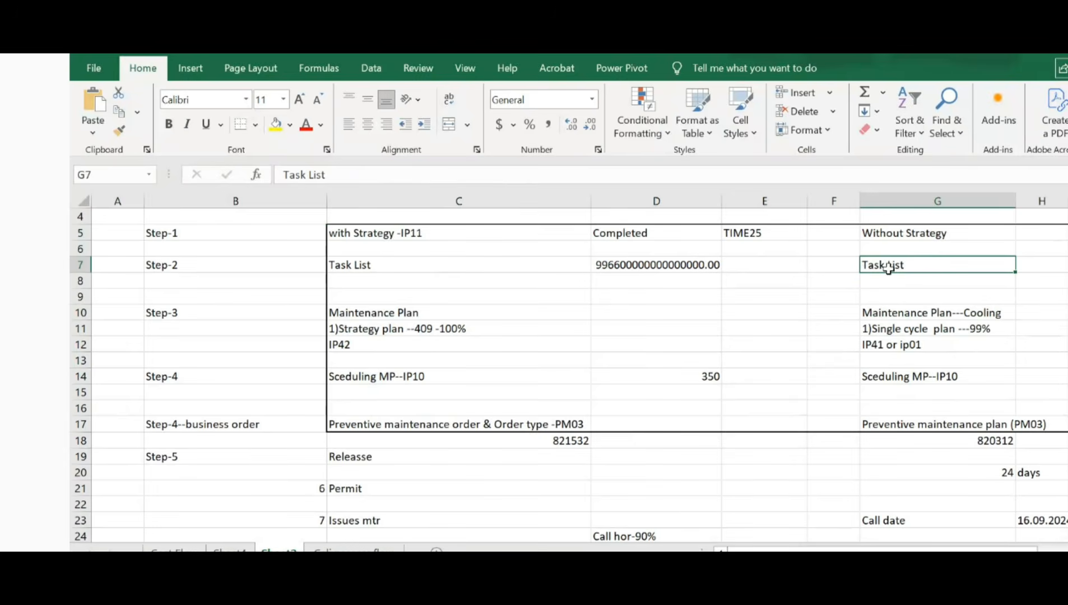
click(81, 265)
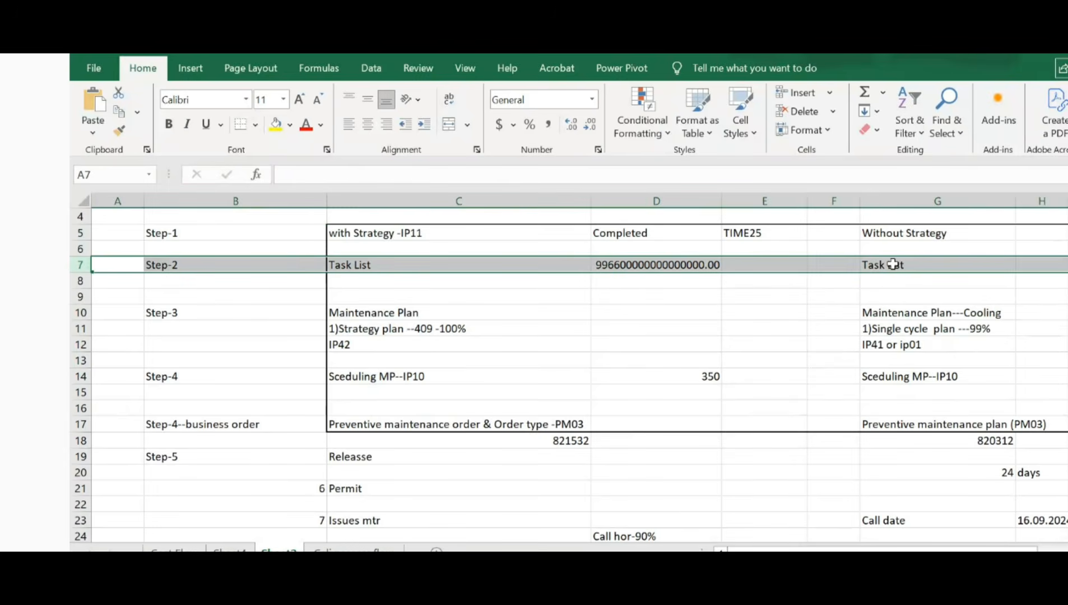
click(902, 332)
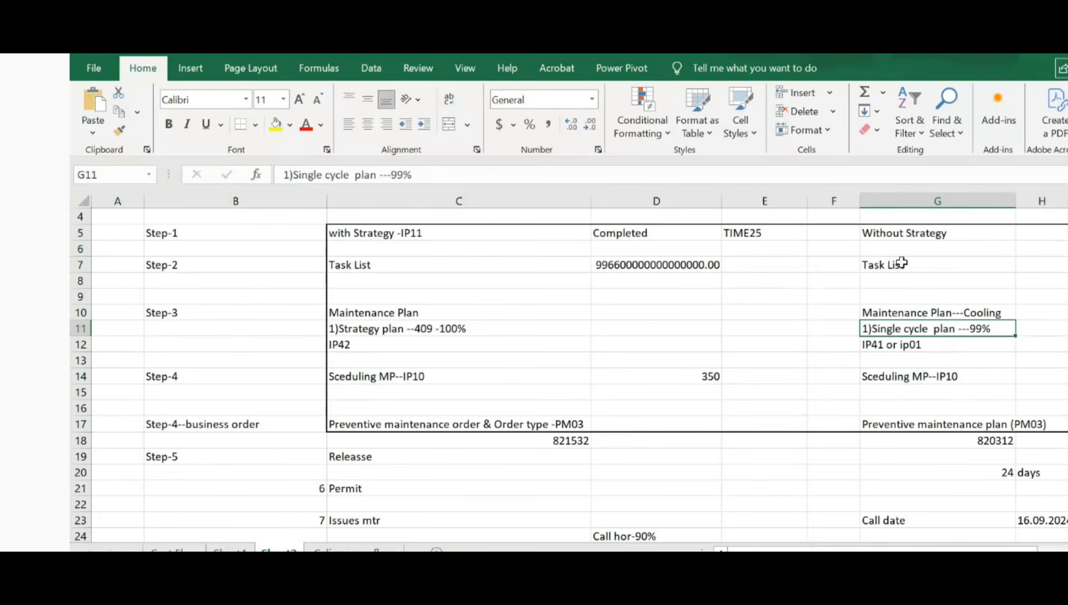
click(83, 264)
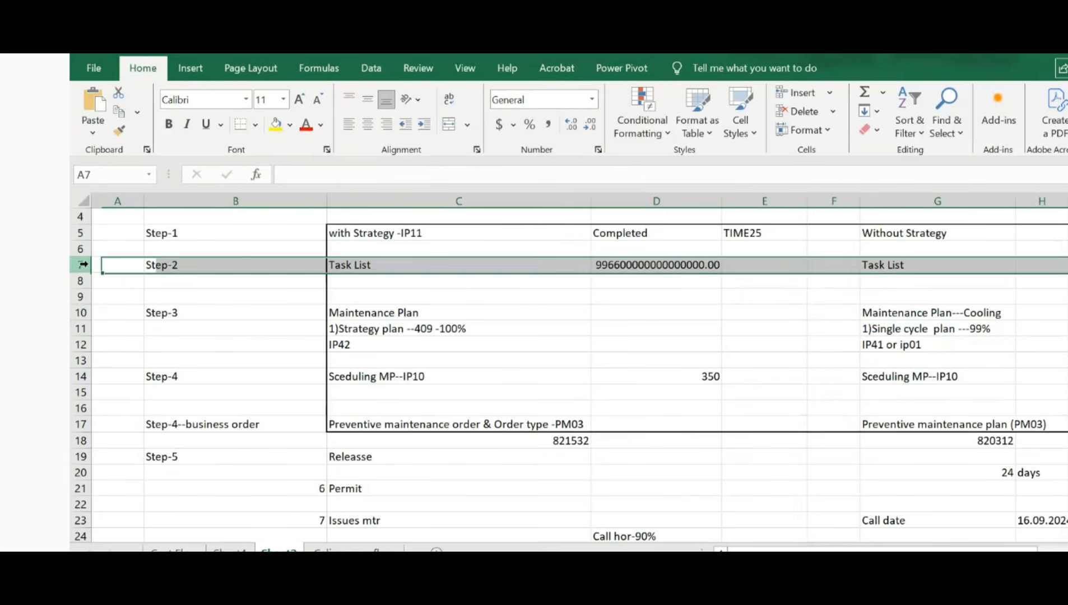
click(895, 266)
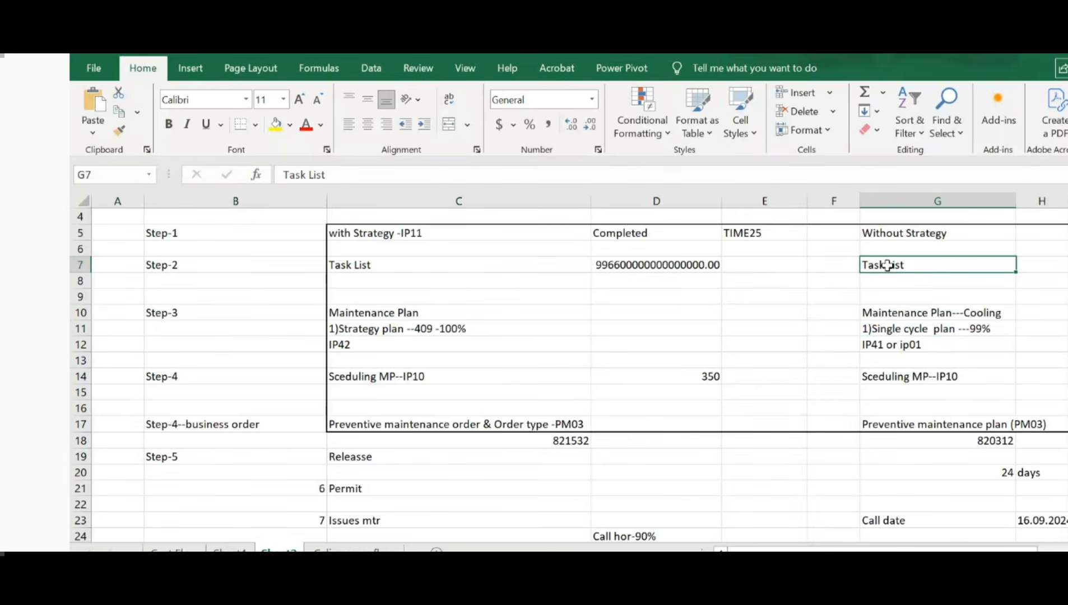
click(895, 329)
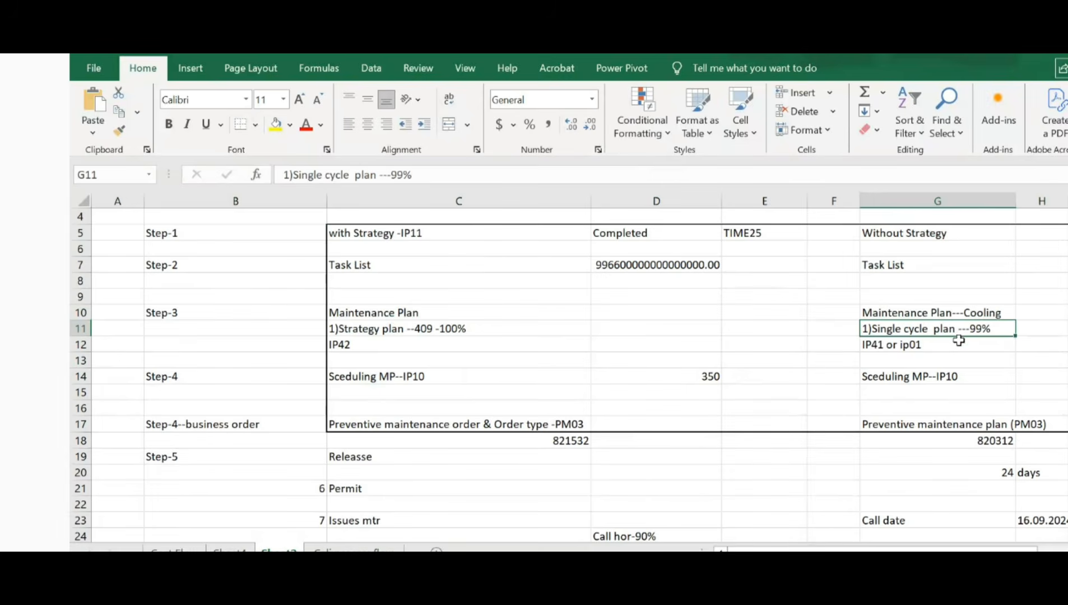
click(913, 377)
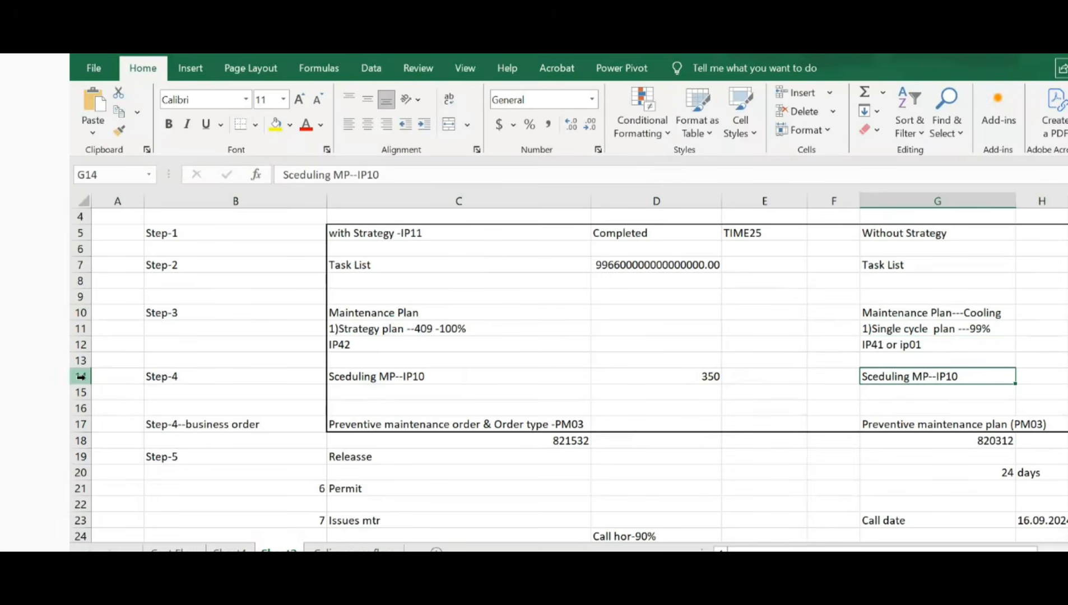
click(80, 377)
click(905, 377)
Step: Switch to the training notes text file and find the two methods for scheduling a maintenance plan
key(alt+Tab)
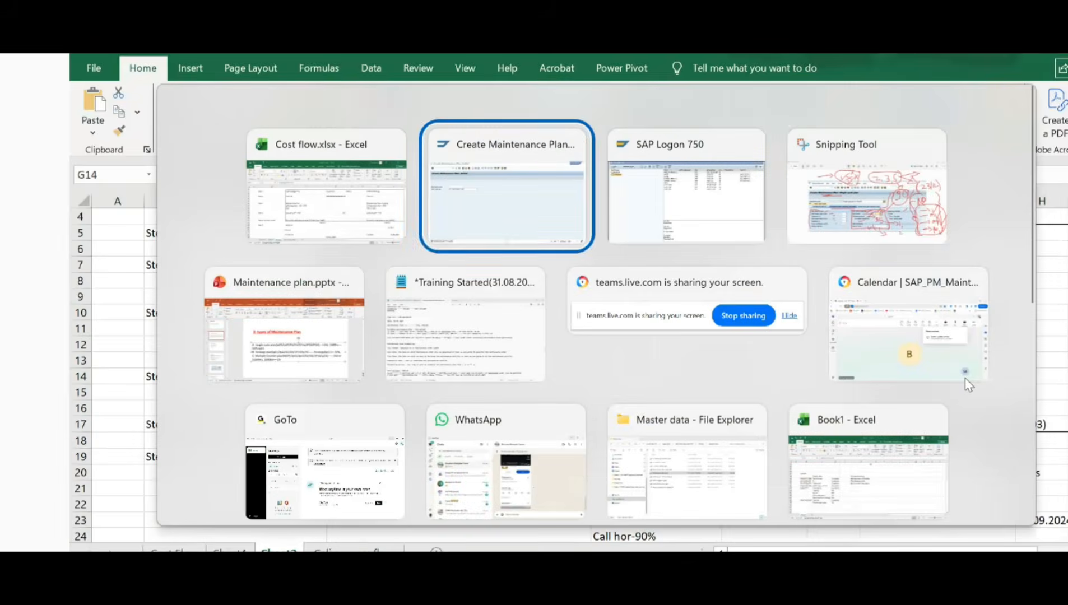
key(Tab)
key(Tab)
key(Tab)
key(Tab)
key(Escape)
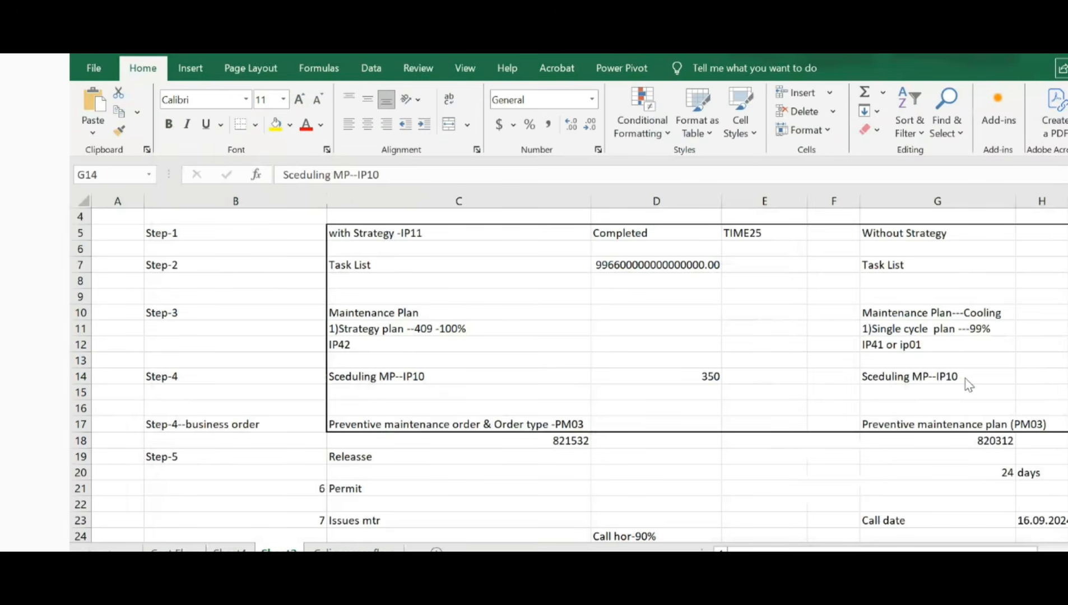
key(alt+Tab)
scroll(430, 346, up, 5)
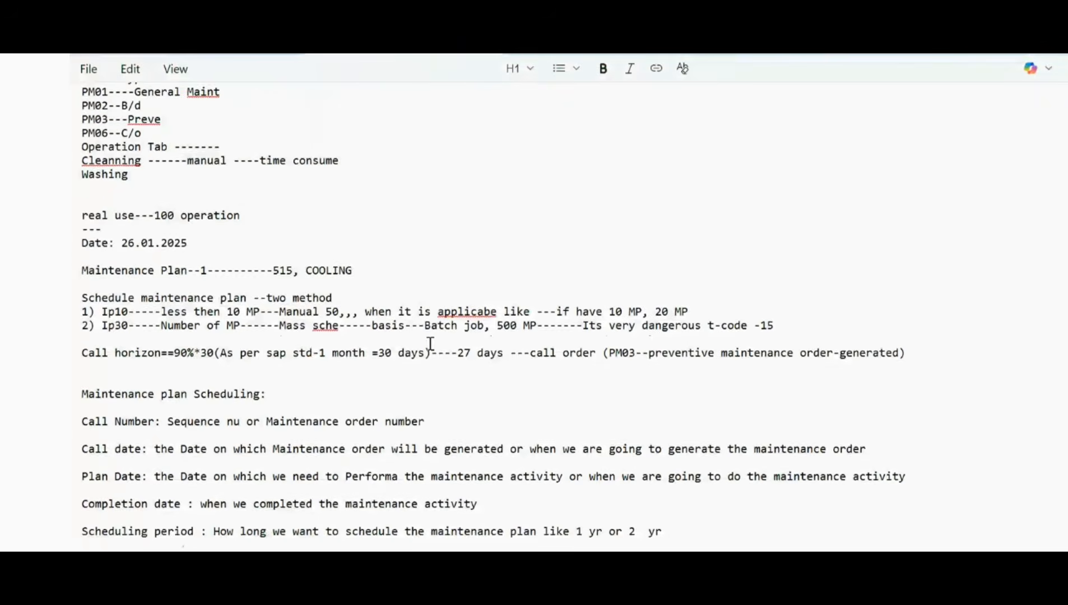
drag(105, 319, 242, 320)
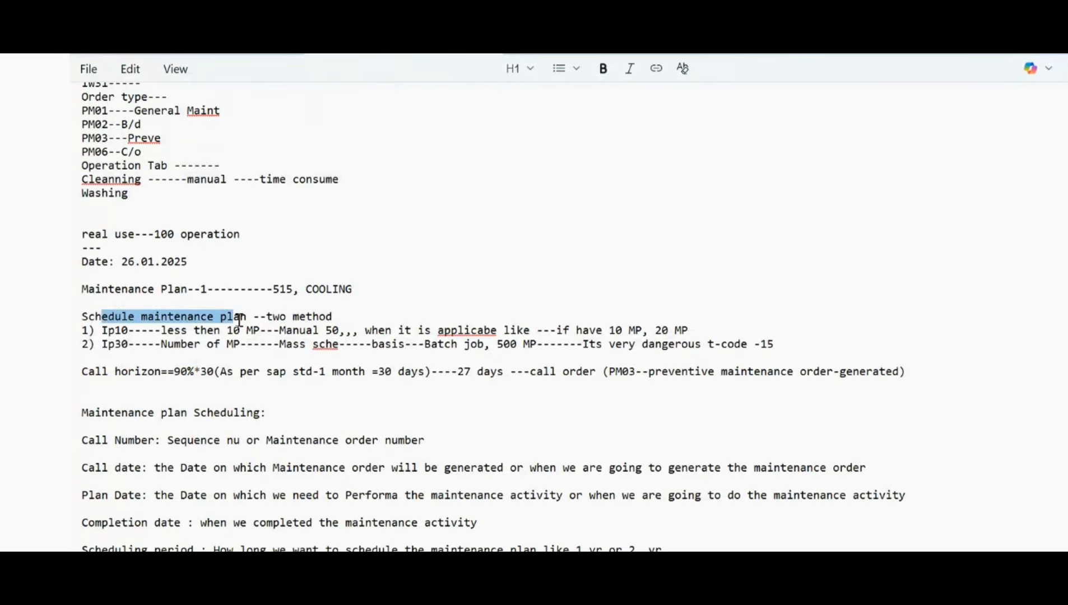
click(242, 321)
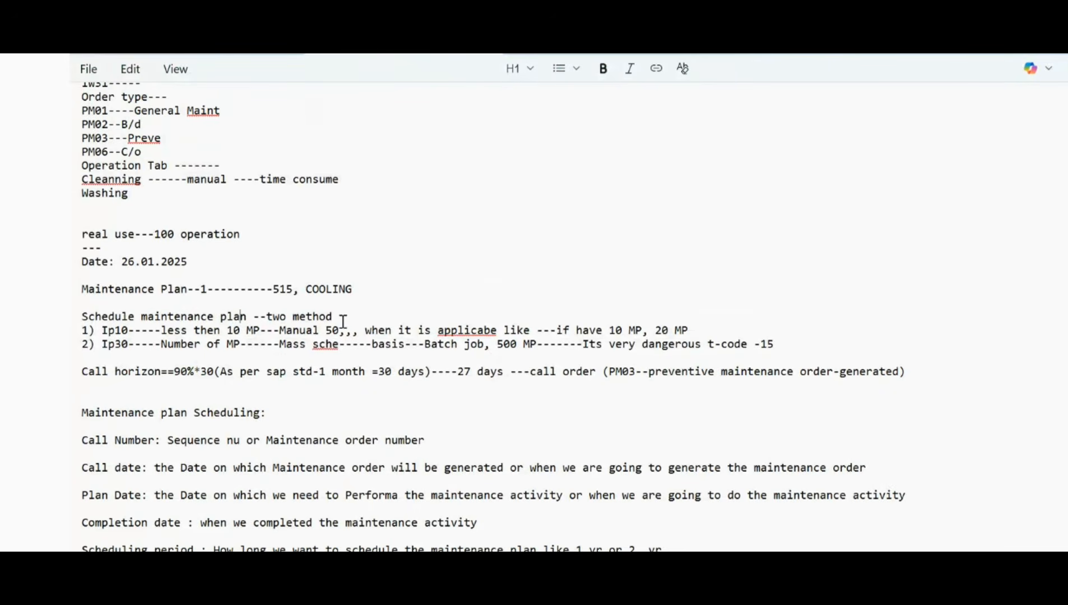
drag(343, 322, 263, 321)
click(366, 320)
Step: Examine the IP10 note on manual scheduling and the number of maintenance plans it suits
drag(131, 332, 101, 332)
click(157, 332)
drag(228, 332, 265, 332)
click(274, 331)
drag(339, 332, 303, 332)
drag(129, 331, 101, 332)
click(269, 335)
click(353, 332)
click(335, 354)
drag(135, 332, 97, 331)
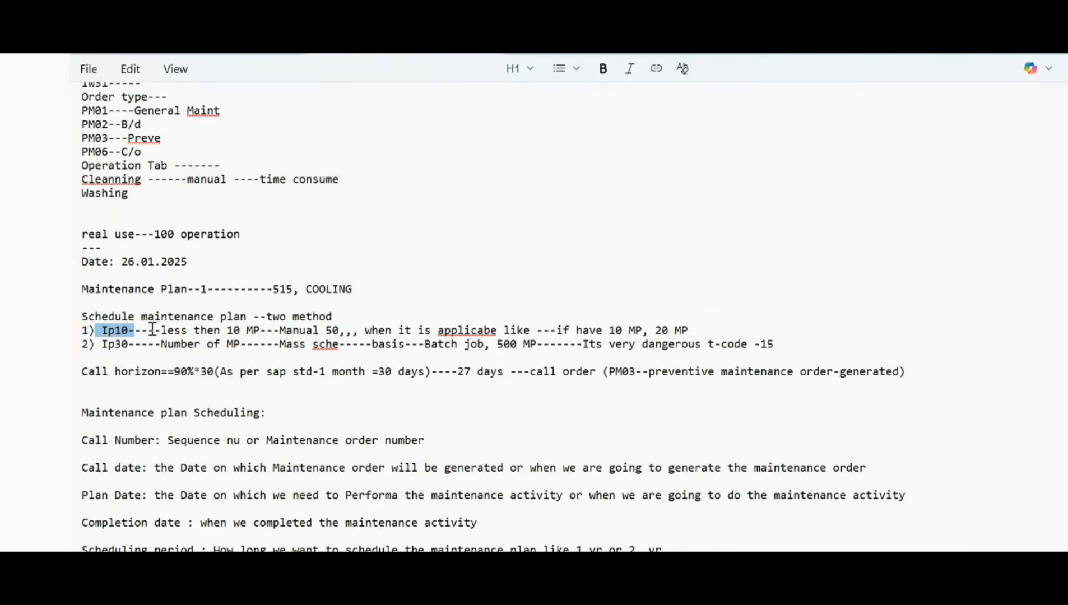
click(182, 331)
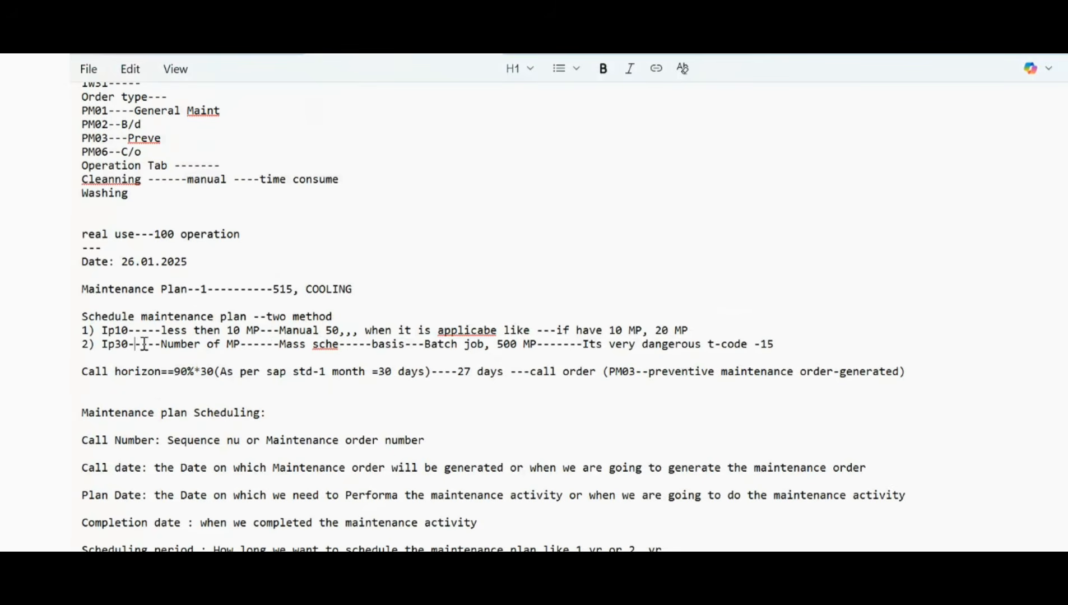
Step: Examine the IP30 note on mass scheduling and compare it with the IP10 method
drag(139, 345, 97, 344)
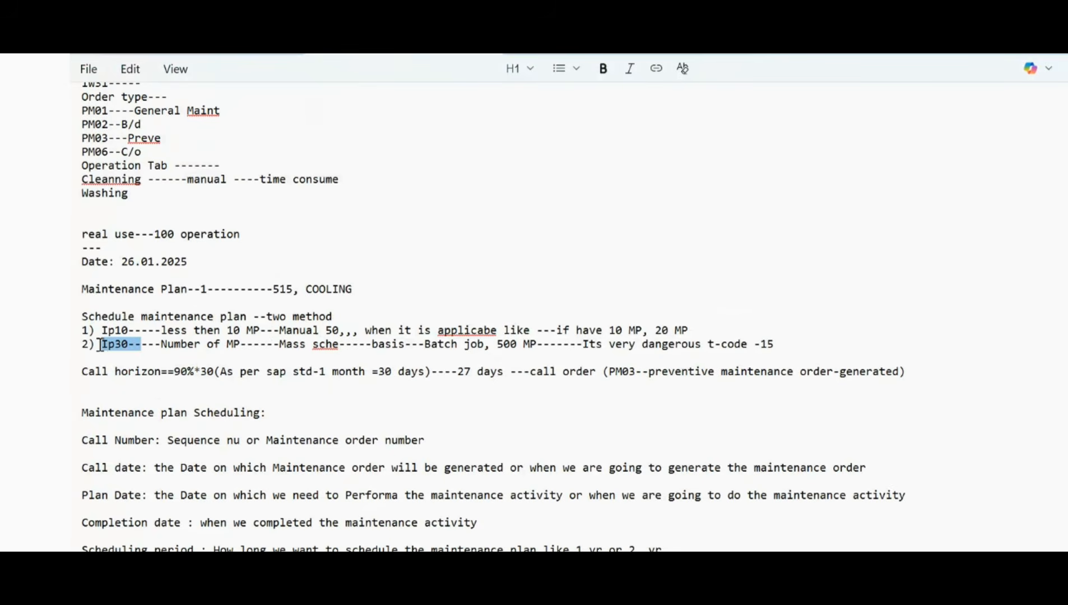
click(136, 349)
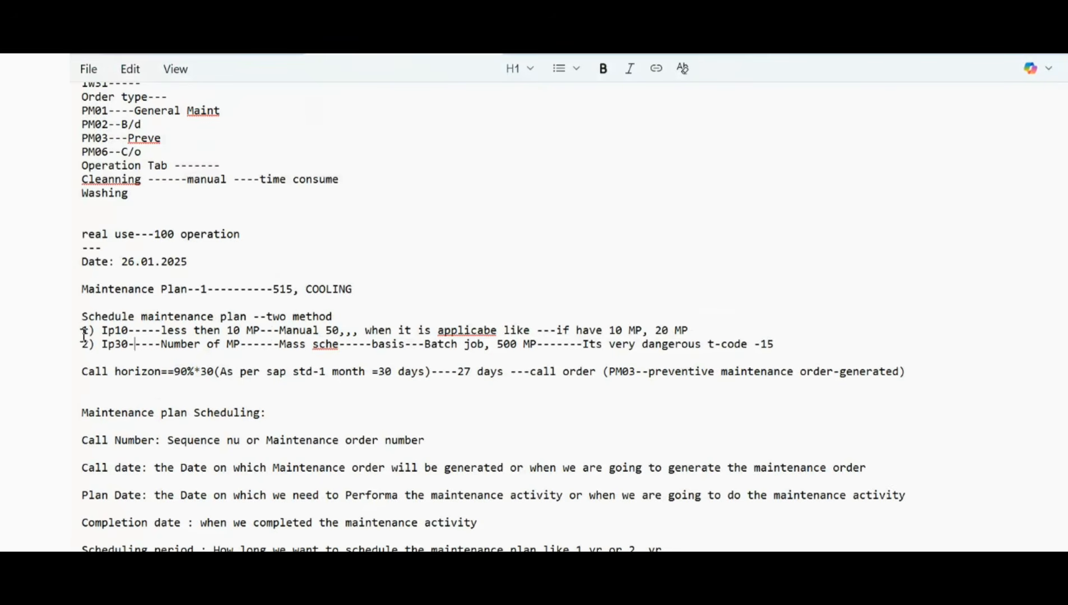
drag(134, 332, 91, 343)
click(148, 333)
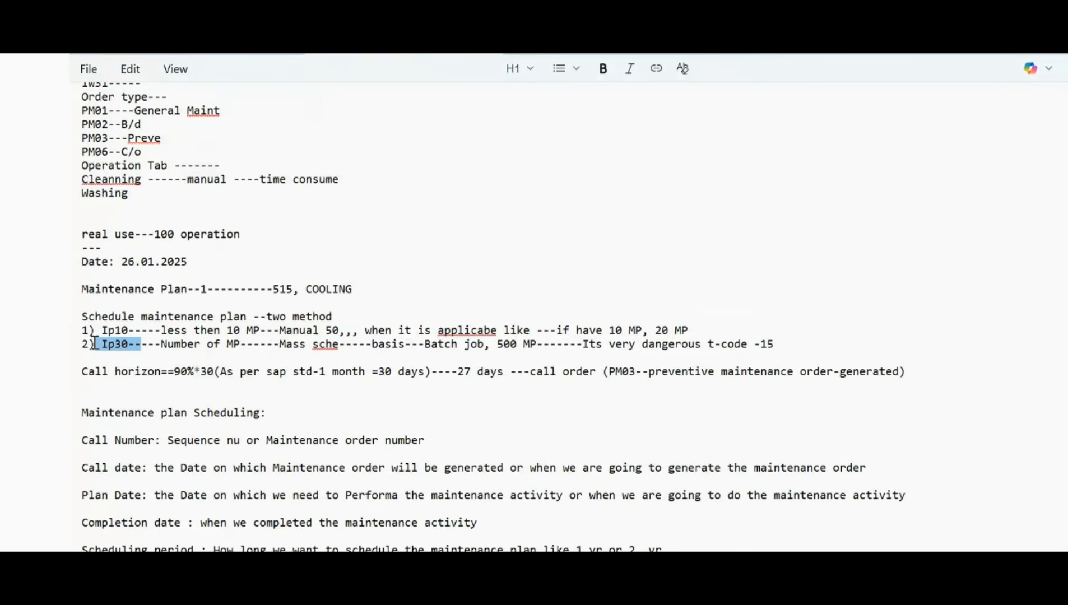
click(150, 344)
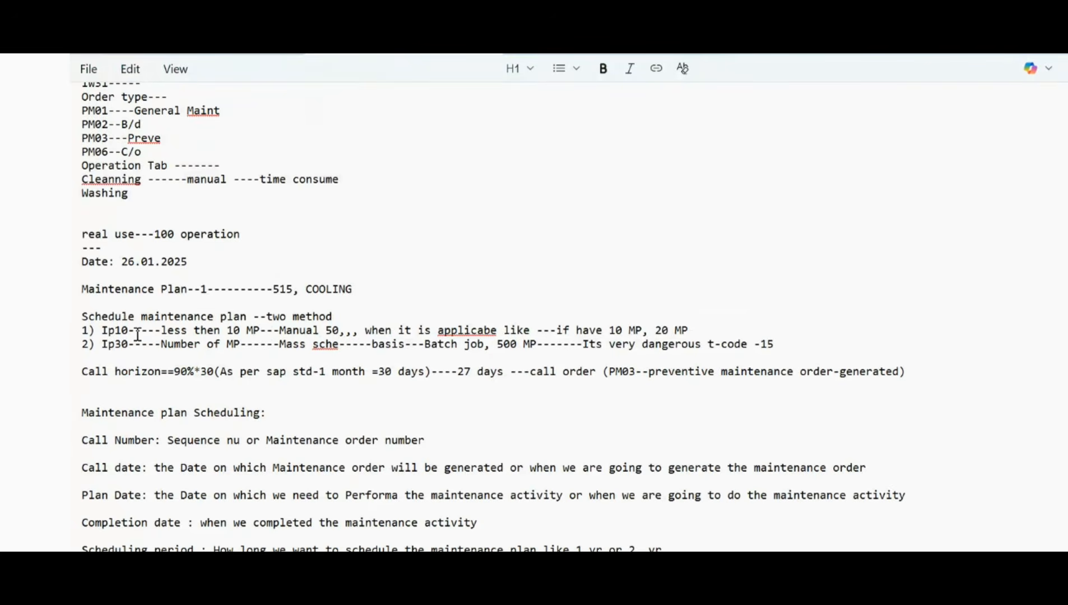
Step: Switch to SAP, open maintenance plan 577 for changing with transaction IP02, and look through its cycle and item data
key(alt+Tab)
key(Tab)
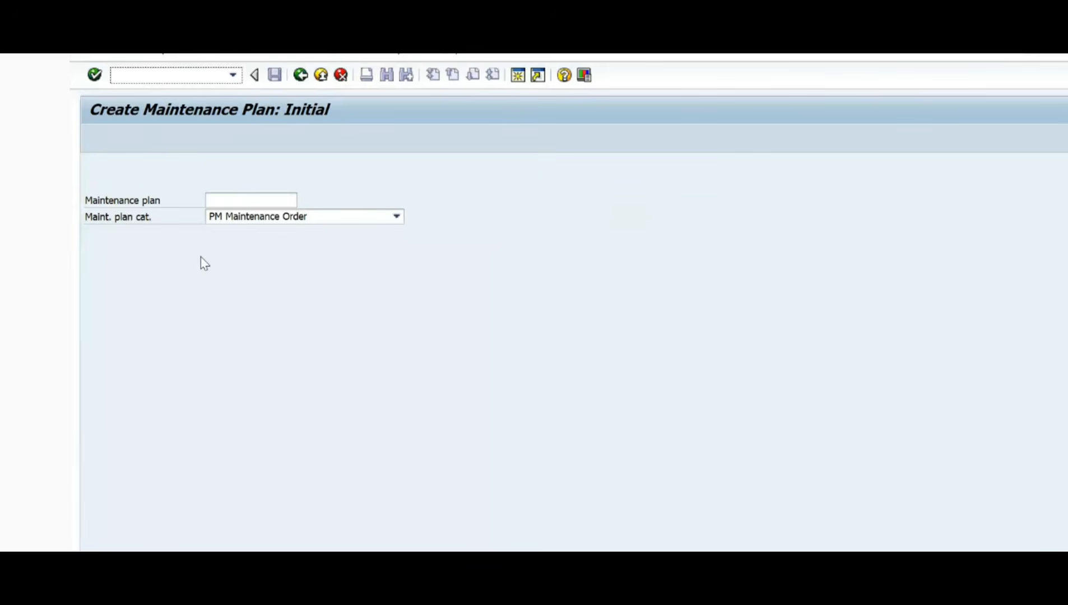
click(151, 74)
text(/nip02)
key(Return)
key(Return)
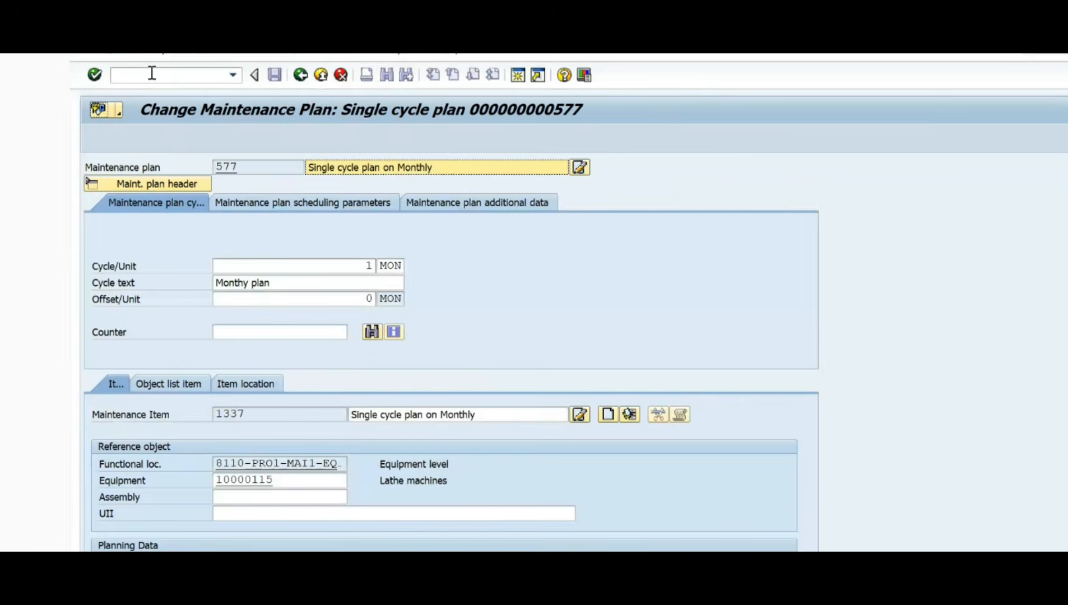
scroll(358, 408, down, 5)
scroll(358, 408, up, 2)
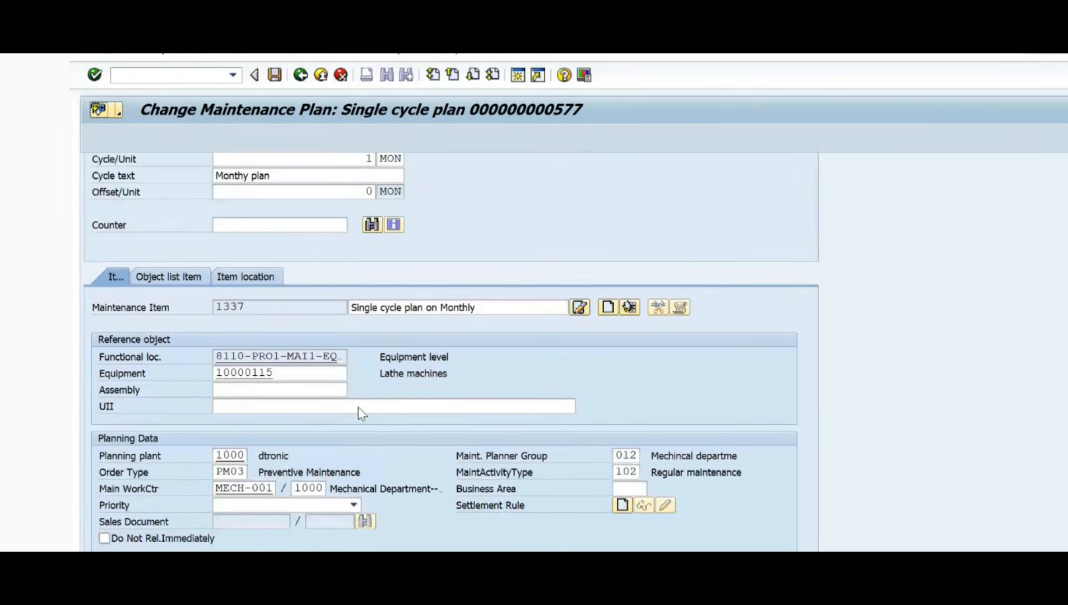
scroll(358, 408, up, 3)
Step: Display maintenance plan 577 with transaction IP03 and look through its reference object and planning data
click(165, 74)
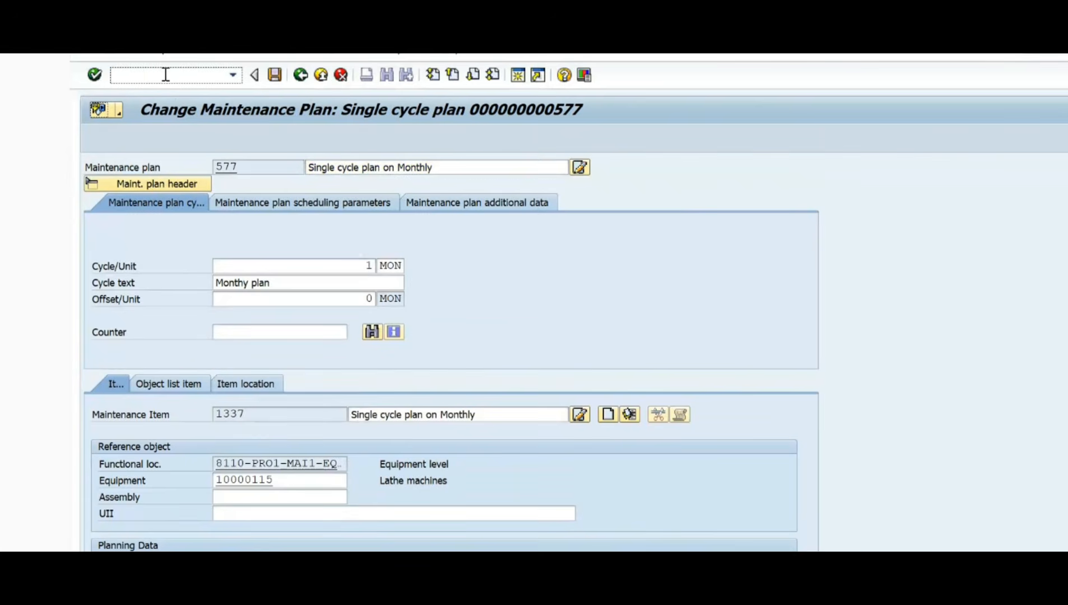
text(/nip03)
key(Return)
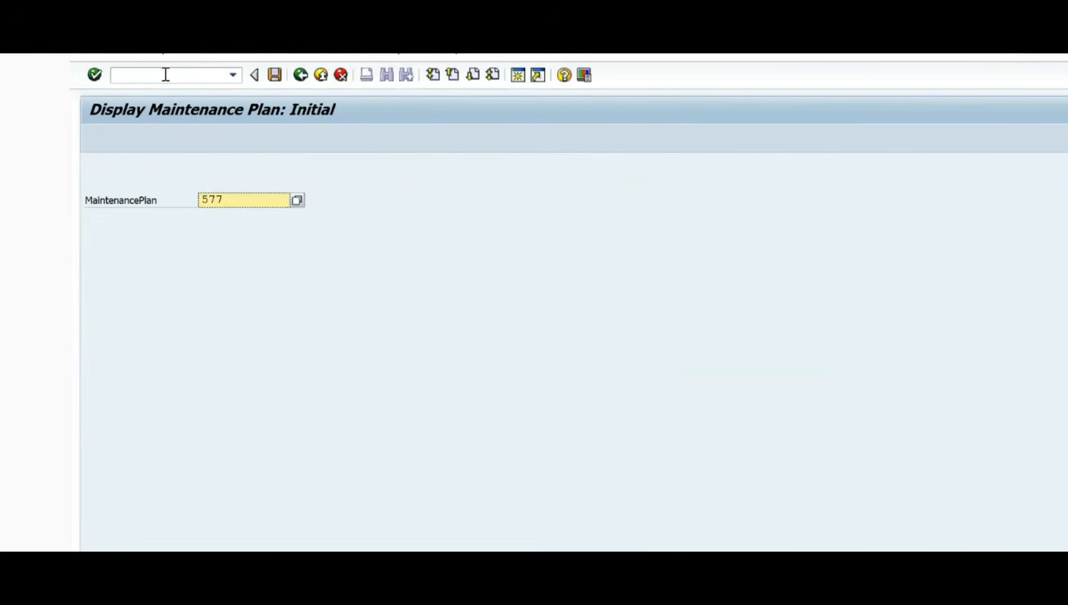
key(Return)
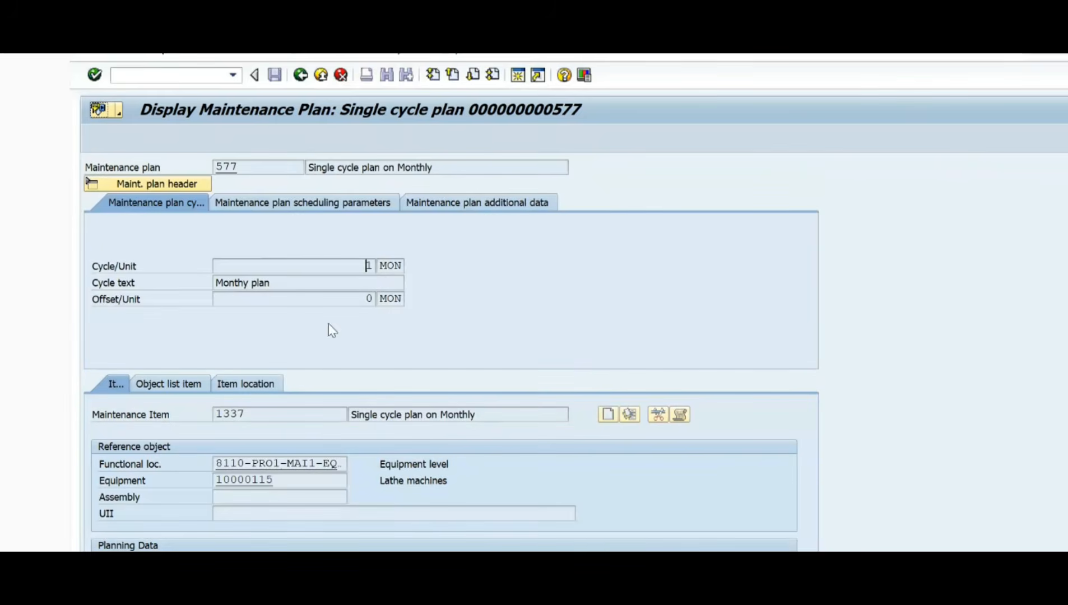
scroll(329, 325, down, 5)
scroll(326, 363, up, 5)
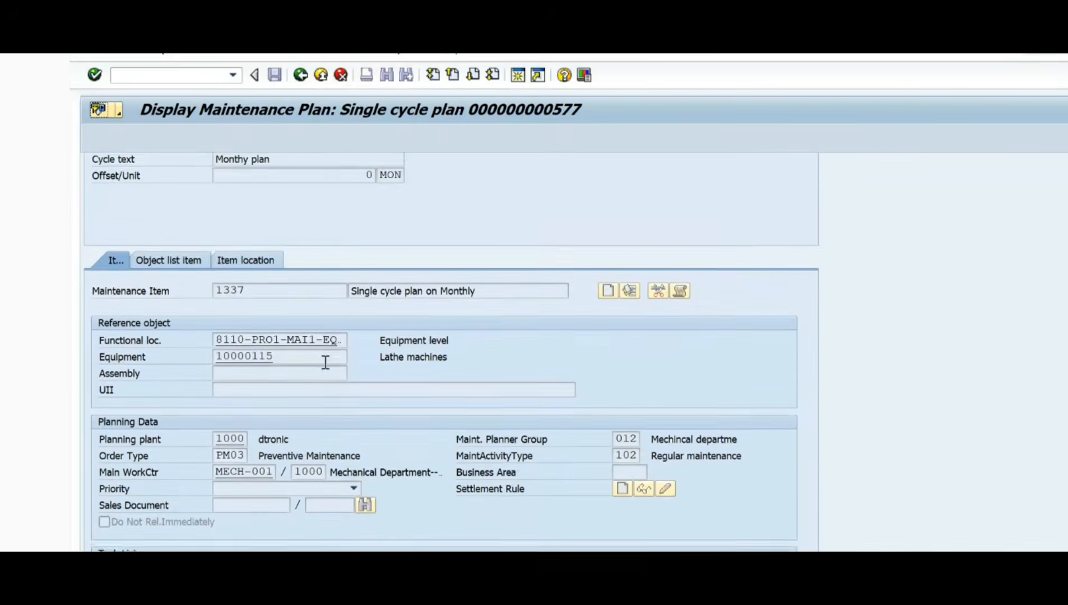
click(153, 69)
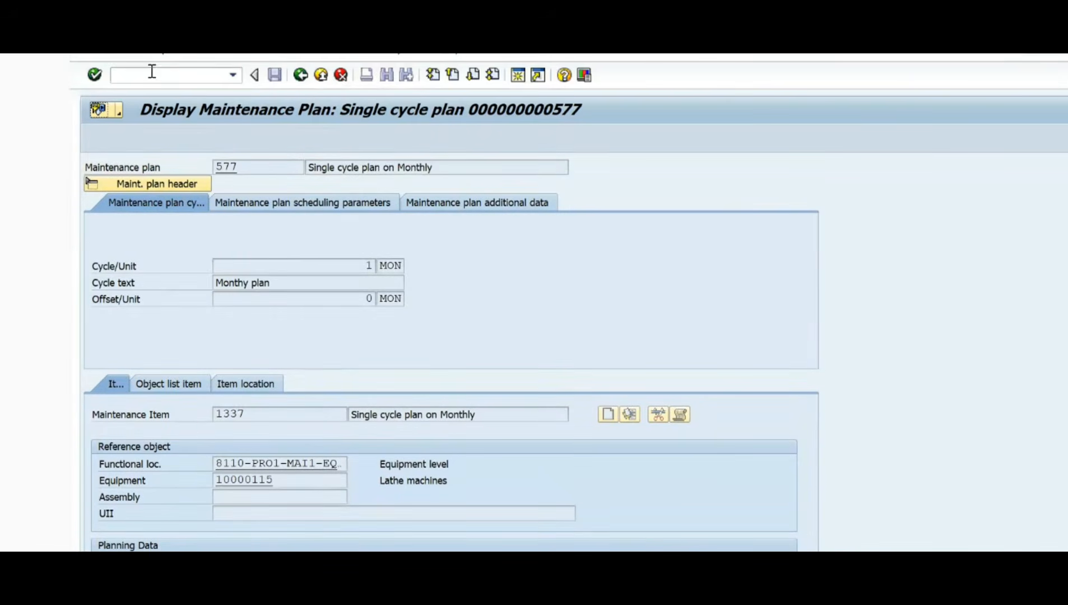
Step: Open maintenance plan 577 for scheduling with transaction IP10
text(/nip10)
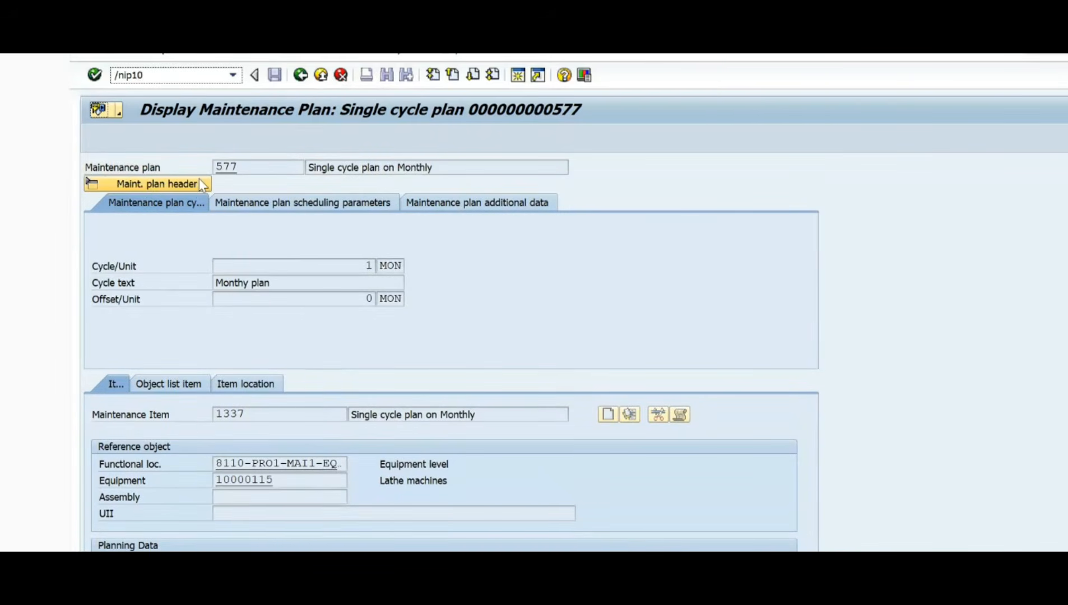
key(Return)
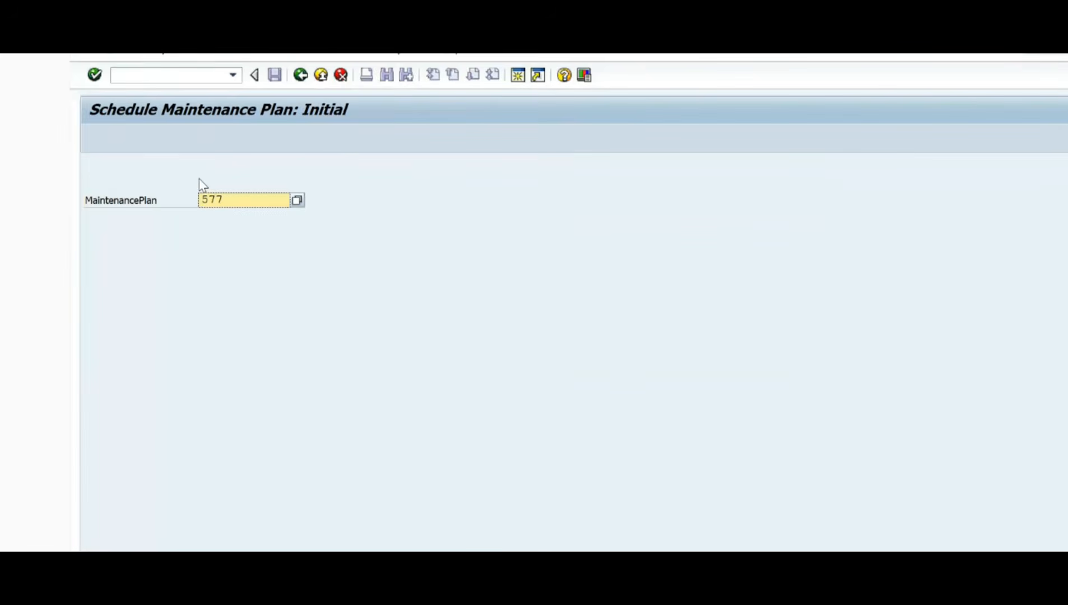
key(Return)
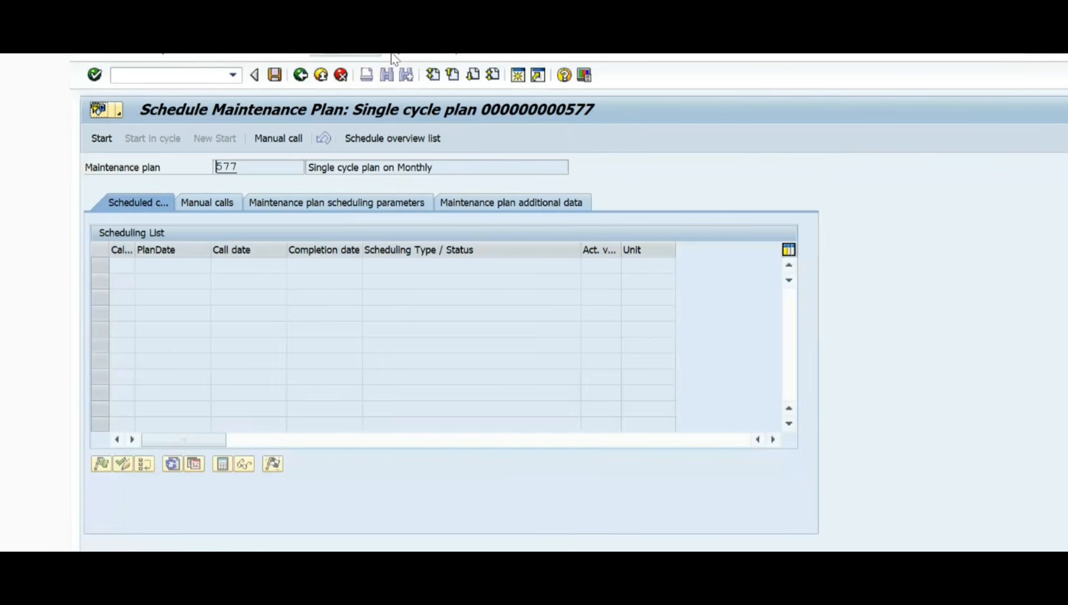
Step: Restart transaction IP10 from its initial screen and reopen maintenance plan 577 for scheduling
click(300, 75)
click(520, 356)
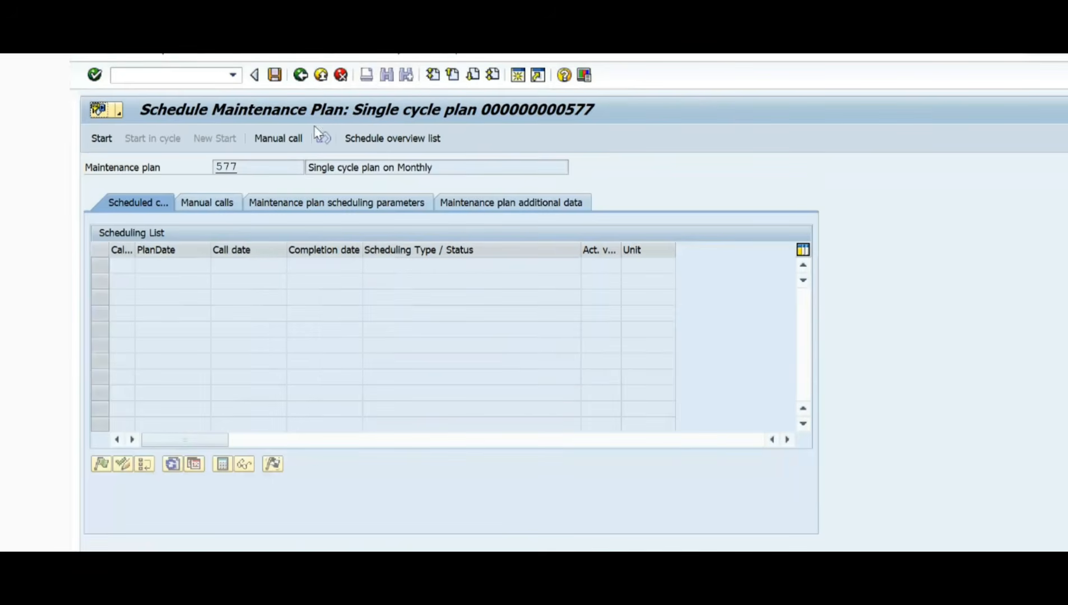
click(231, 76)
click(153, 89)
key(Return)
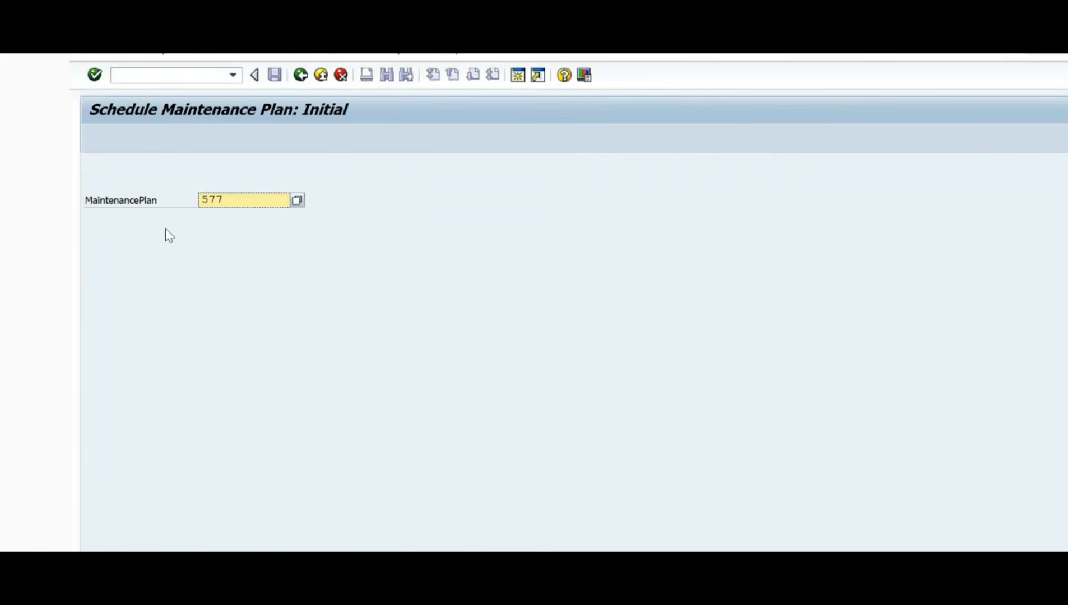
drag(238, 205, 177, 202)
click(256, 202)
drag(256, 202, 107, 201)
click(245, 199)
key(Return)
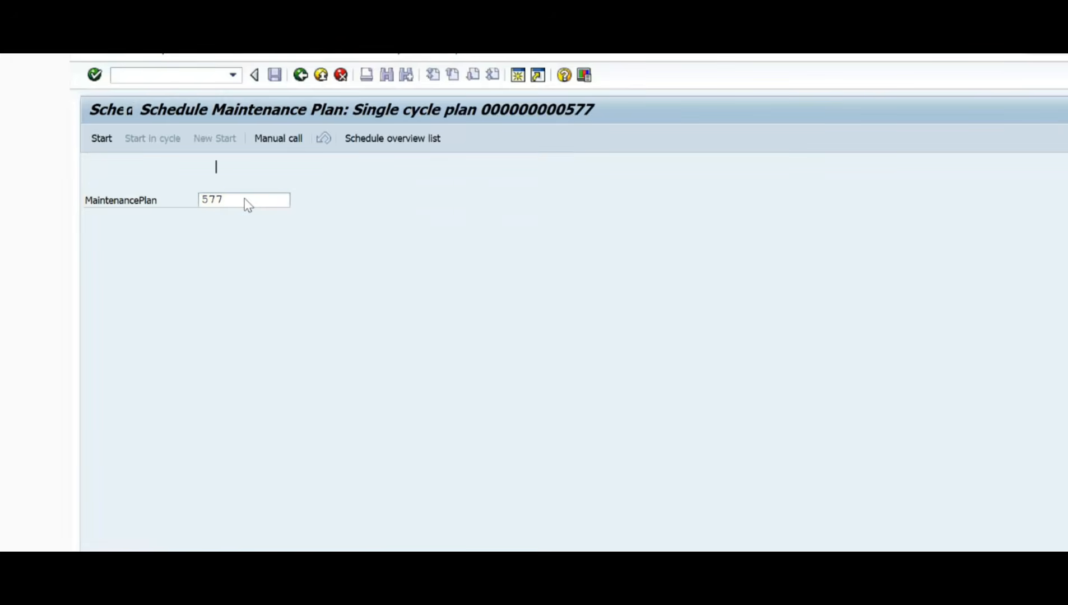
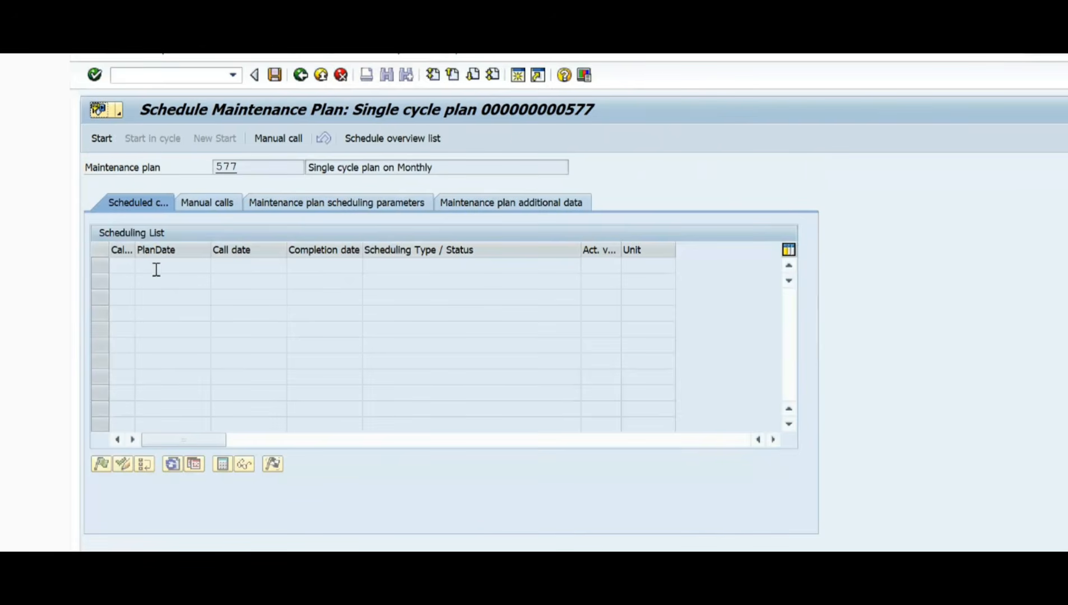
Step: Widen the Call Number column, capture the empty scheduling list of plan 577, and open the capture maximized in Snipping Tool
drag(135, 250, 221, 250)
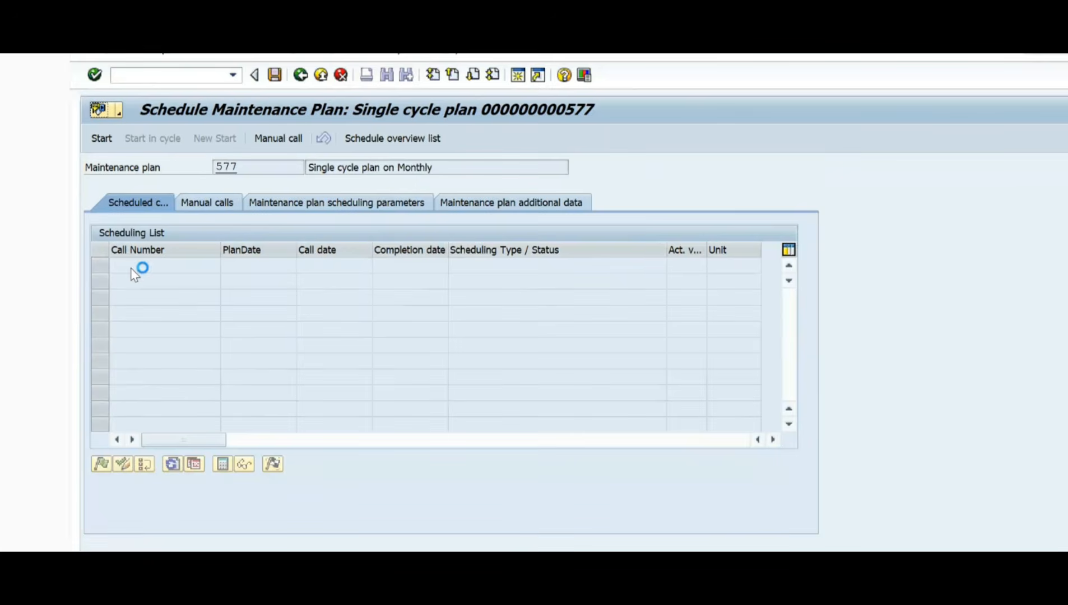
key(super+shift+s)
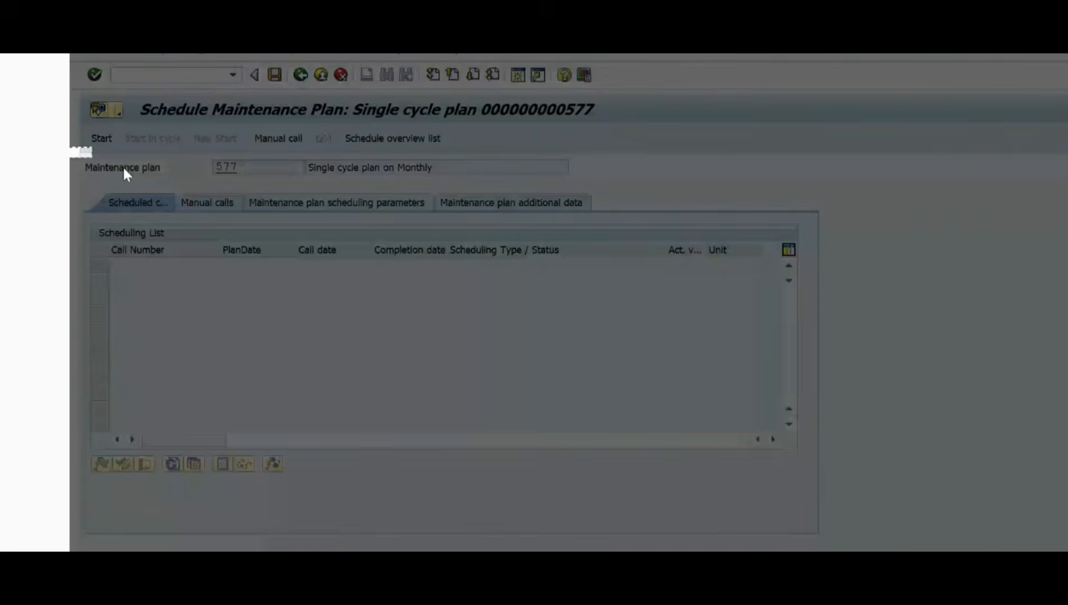
drag(69, 147, 912, 340)
key(super+n)
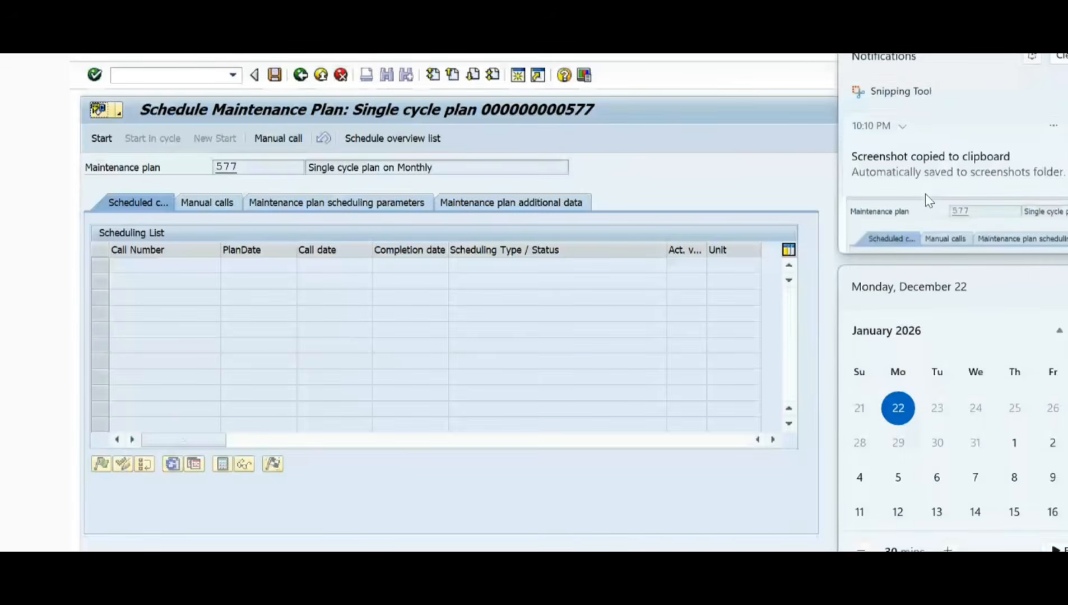
click(928, 201)
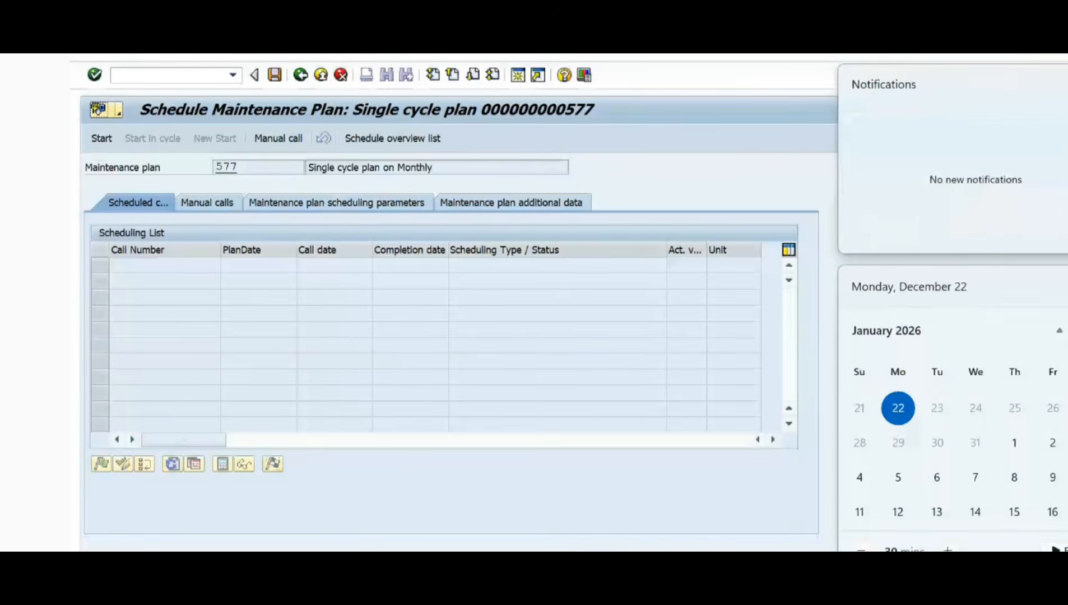
click(982, 230)
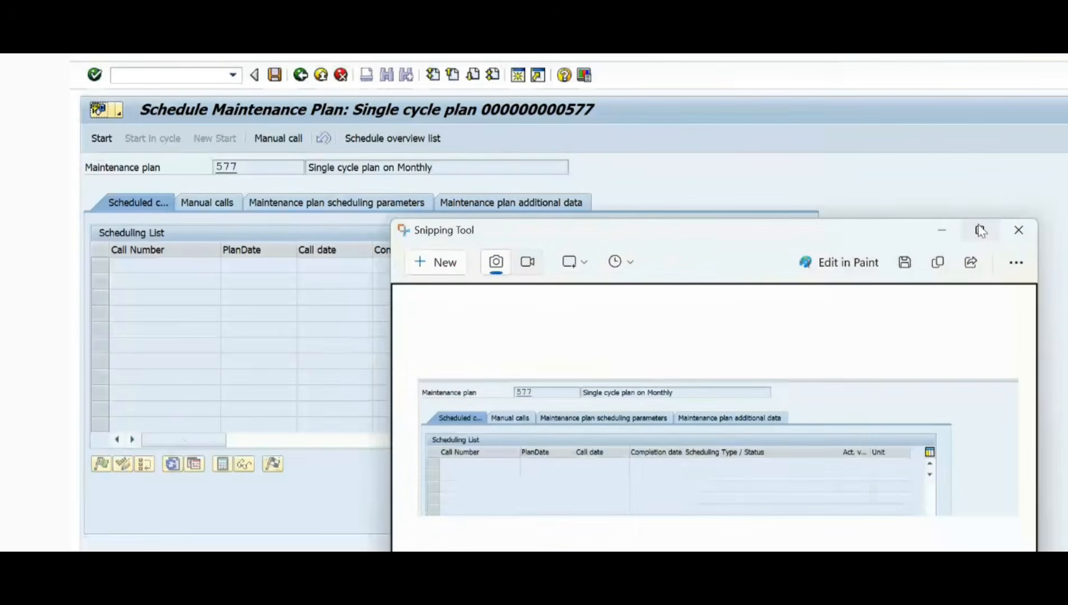
click(982, 230)
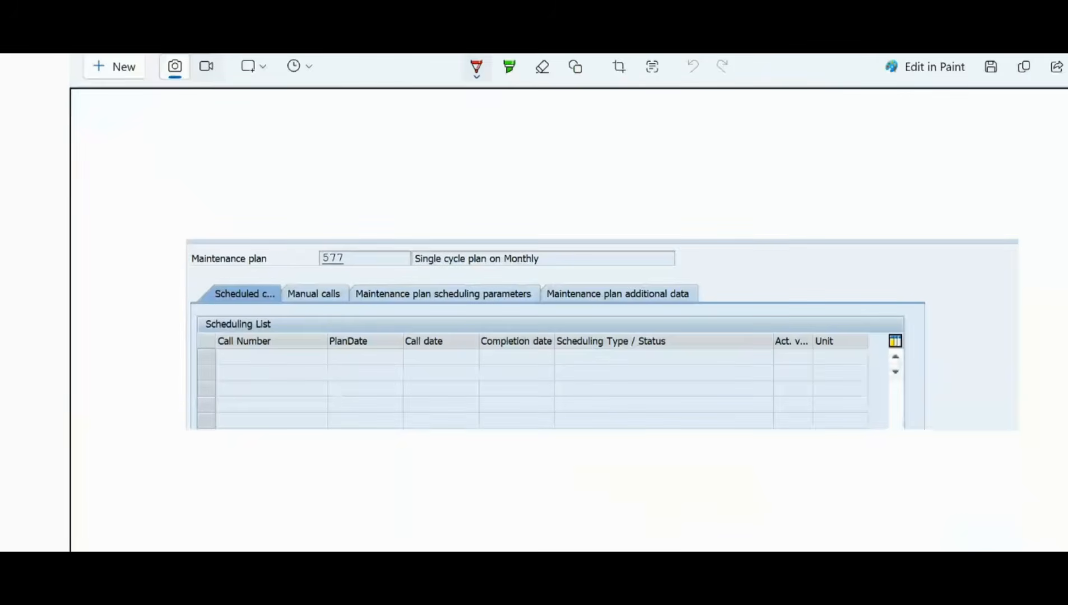
Step: Look up the maintenance plan scheduling definitions in the training notes and return to the captured image in Snipping Tool
mouse_move(544, 589)
click(544, 499)
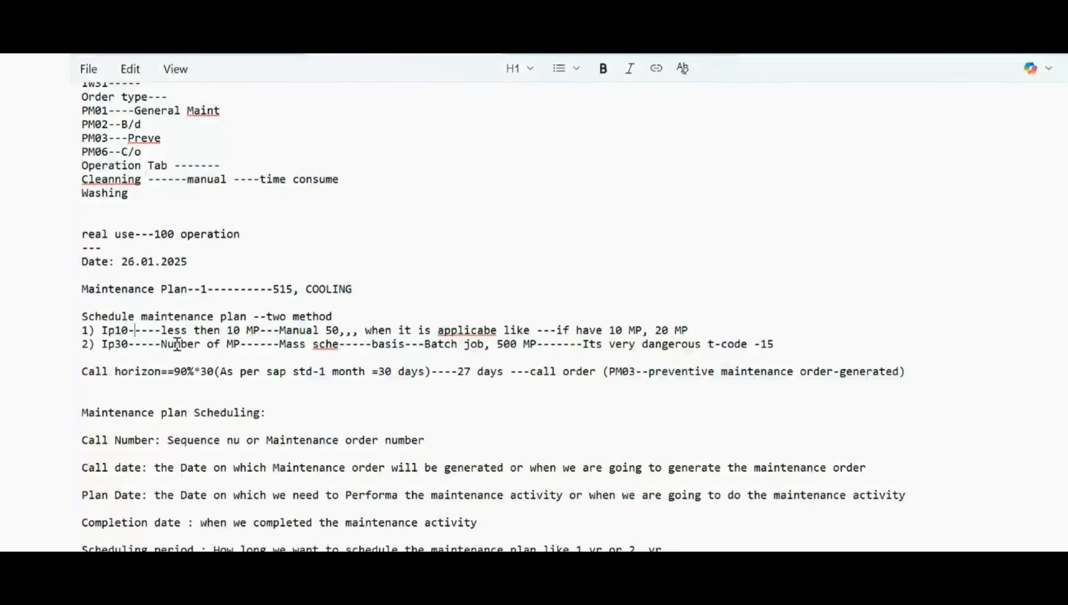
scroll(171, 431, down, 1)
key(alt+Tab)
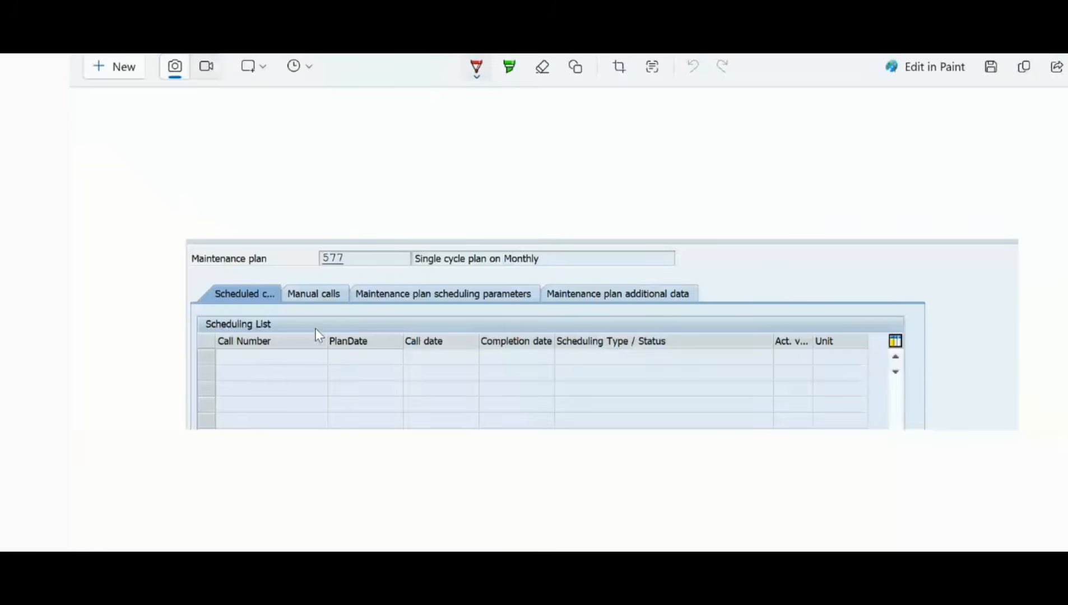
Step: Handwrite "Start" above the captured list, number the rows 1, 2, 3 under Call Number, and circle that column in red
drag(245, 353, 245, 353)
click(245, 368)
click(243, 407)
click(243, 417)
click(212, 242)
drag(205, 266, 278, 248)
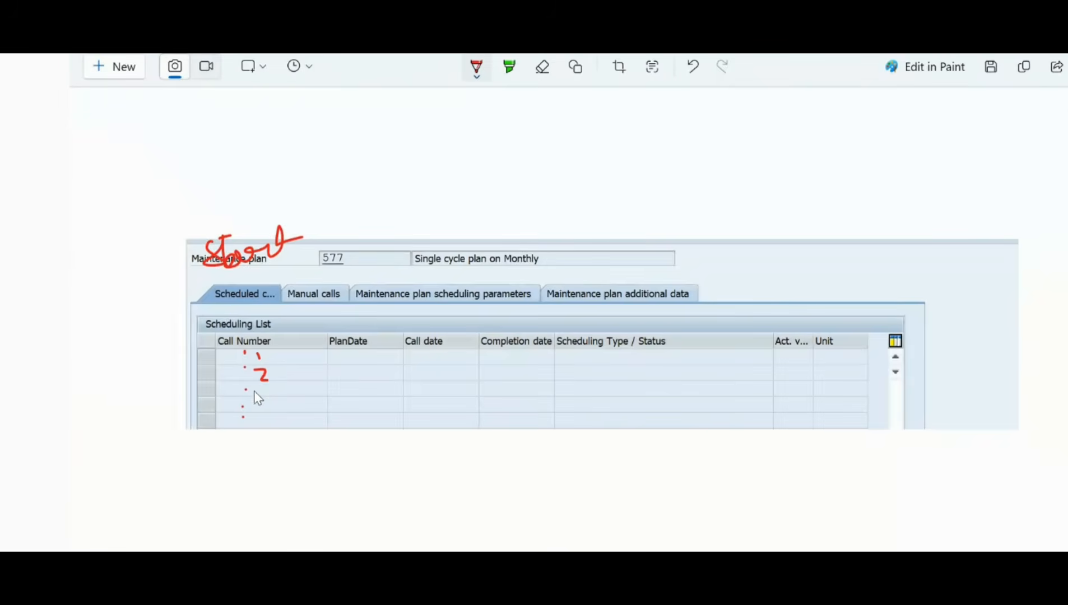
click(268, 387)
mouse_move(289, 370)
mouse_down()
mouse_move(247, 327)
mouse_move(212, 372)
mouse_move(226, 427)
mouse_move(283, 429)
mouse_move(287, 365)
mouse_up()
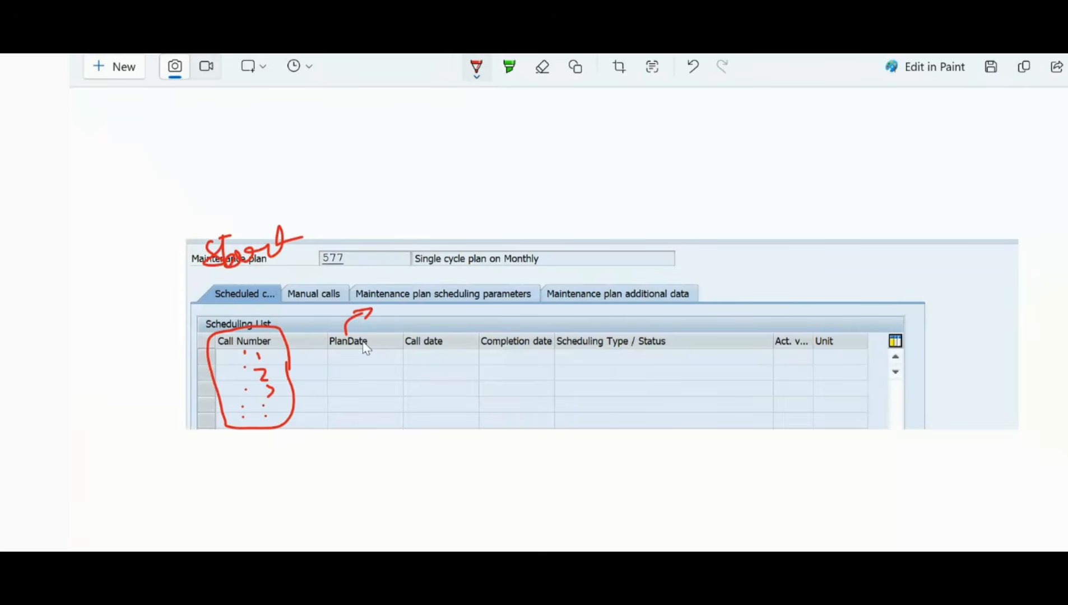
Step: Mark the PlanDate, Call date and Completion date columns of the captured list with red pen strokes
drag(334, 356, 364, 356)
drag(427, 339, 469, 316)
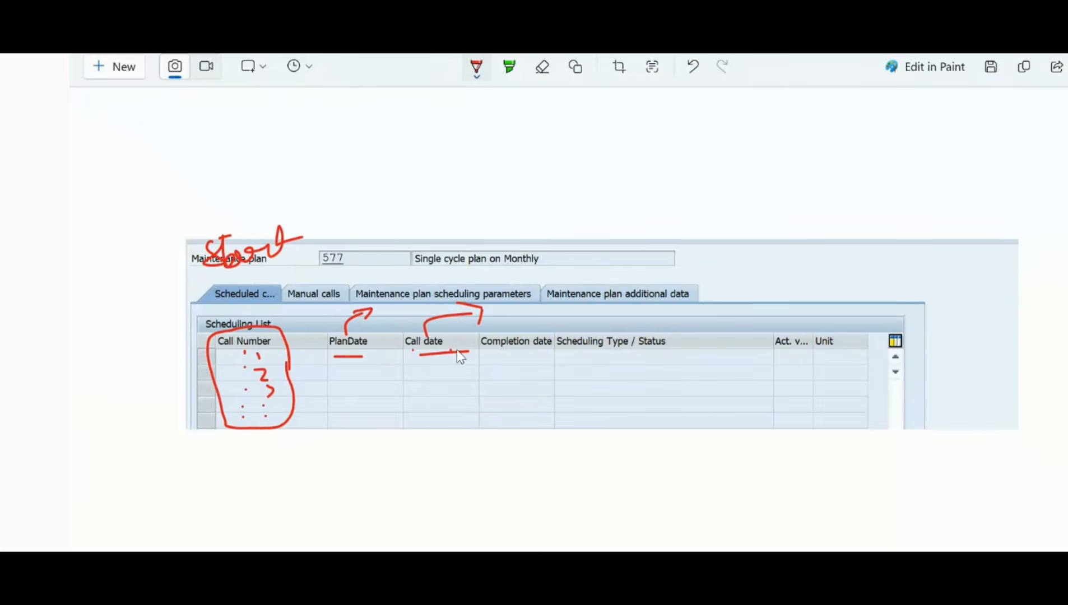
click(519, 352)
drag(495, 351, 485, 359)
drag(555, 353, 553, 368)
click(448, 362)
Step: Switch to SAP, start the scheduling of maintenance plan 577, and move the Start Date dialog clear of the scheduling list
key(alt+Tab)
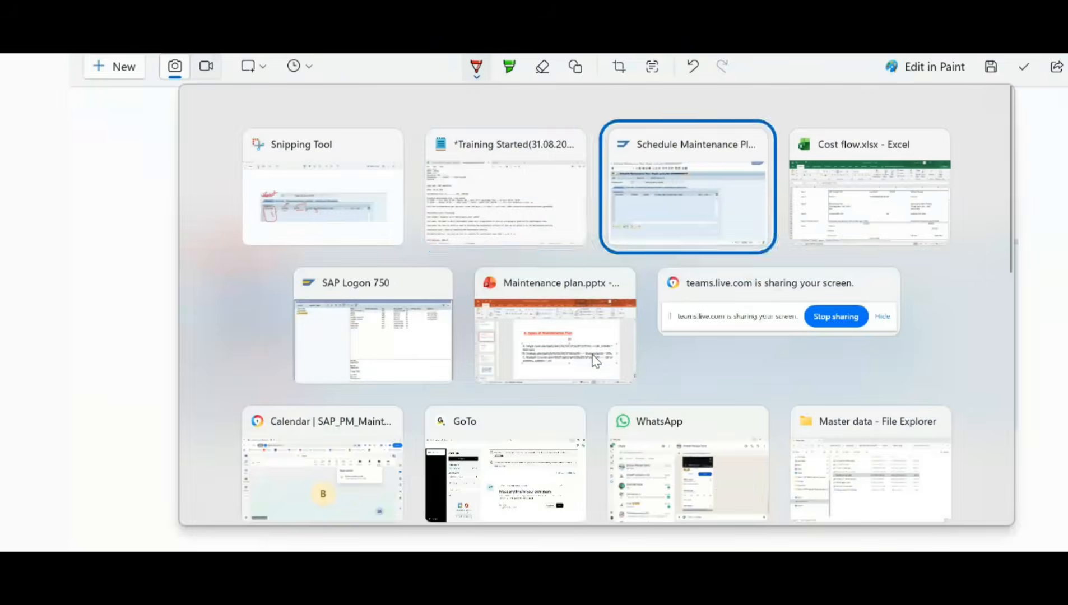
click(101, 139)
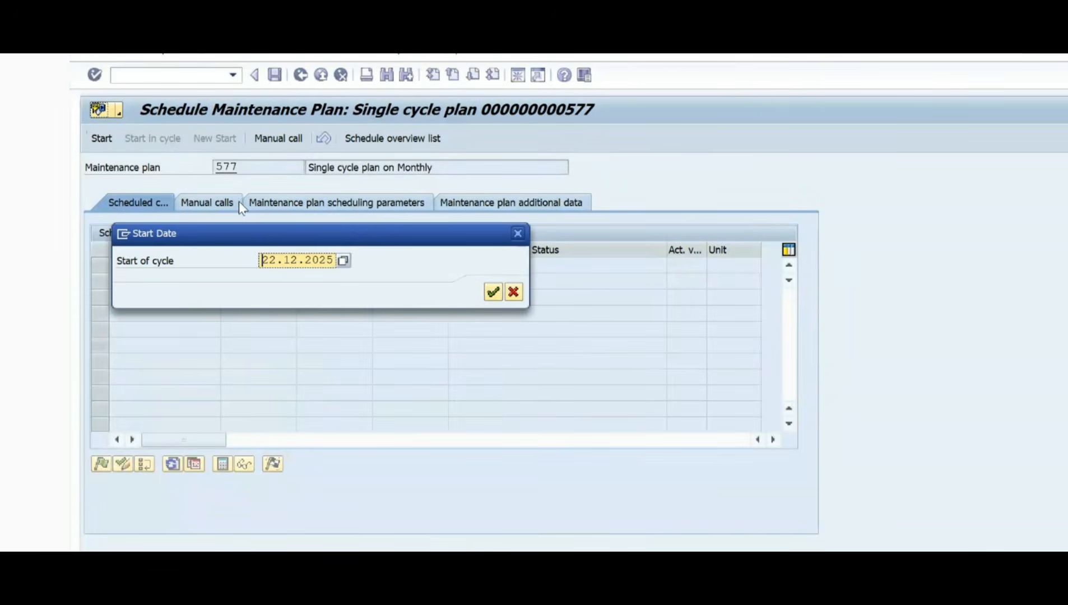
drag(282, 234, 710, 154)
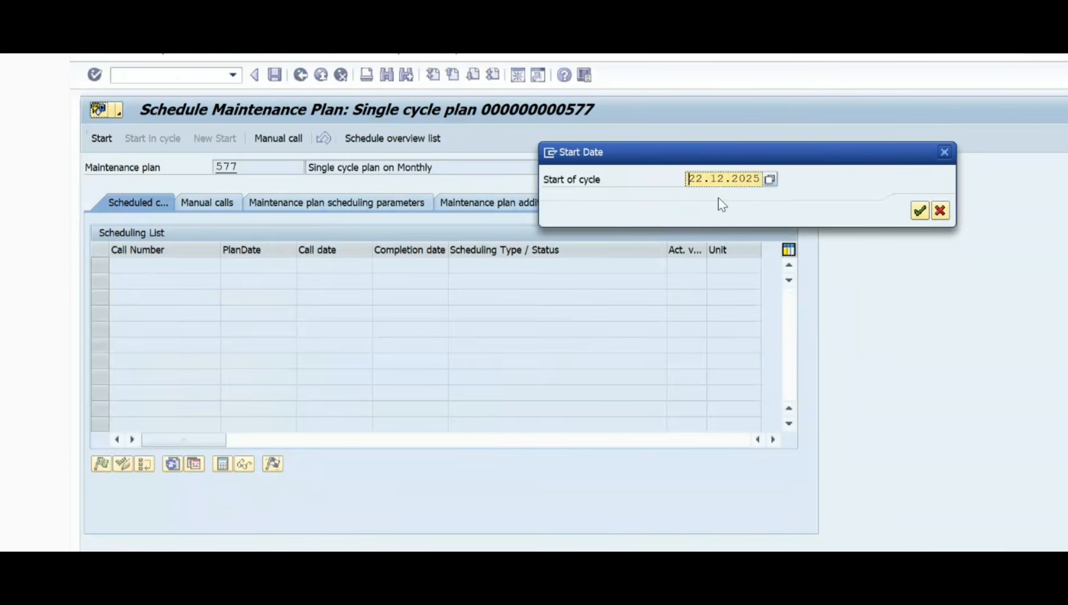
Step: Examine the proposed start of cycle date in the Start Date dialog
drag(689, 179, 764, 178)
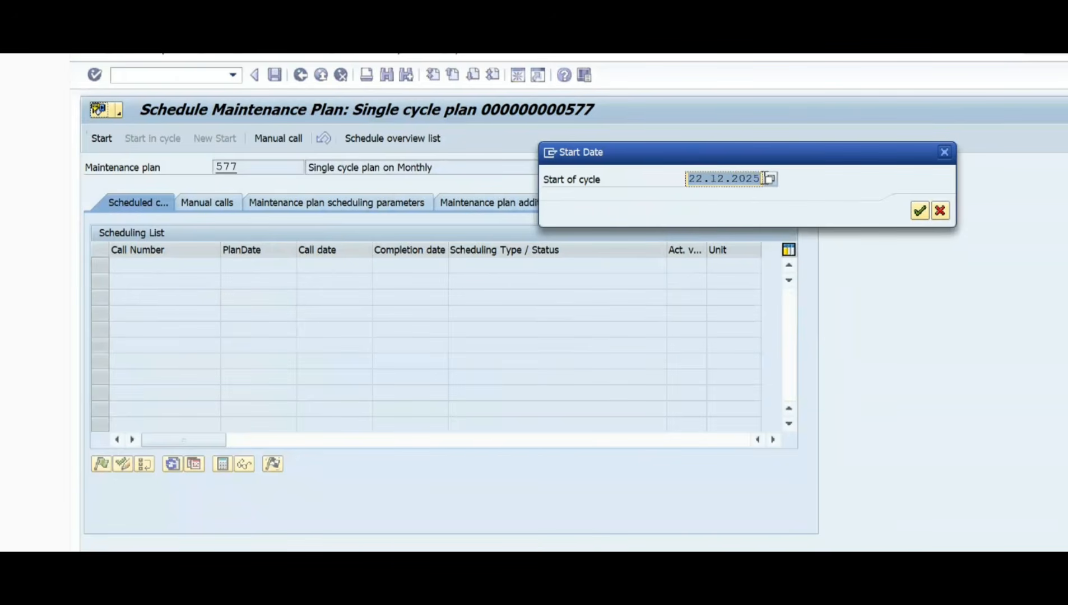
click(727, 179)
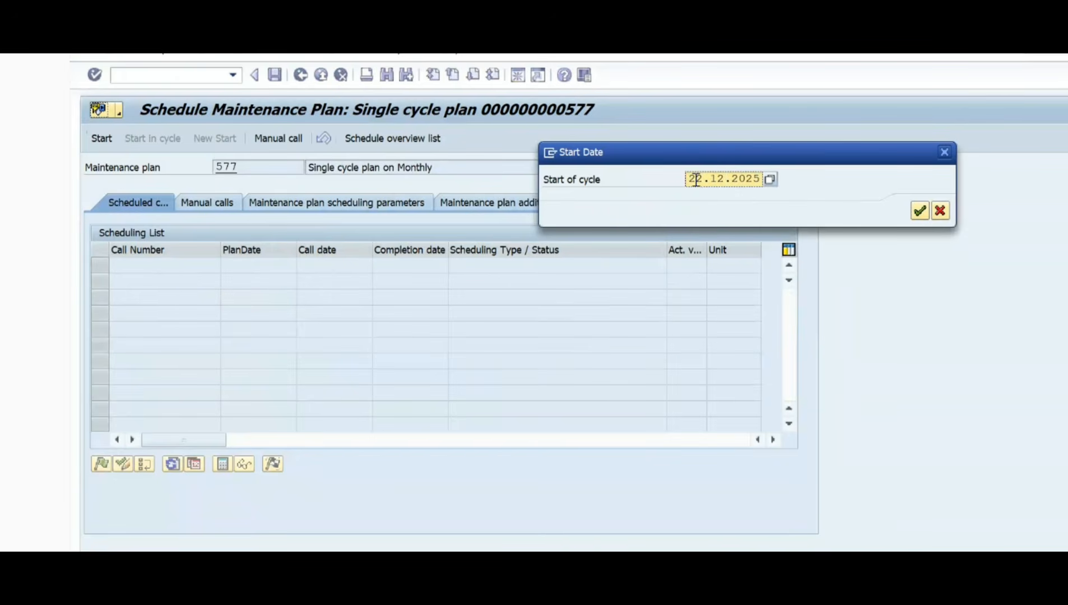
drag(689, 178, 765, 179)
click(721, 178)
drag(688, 179, 801, 182)
click(719, 178)
drag(691, 180, 770, 180)
click(735, 180)
drag(692, 179, 756, 179)
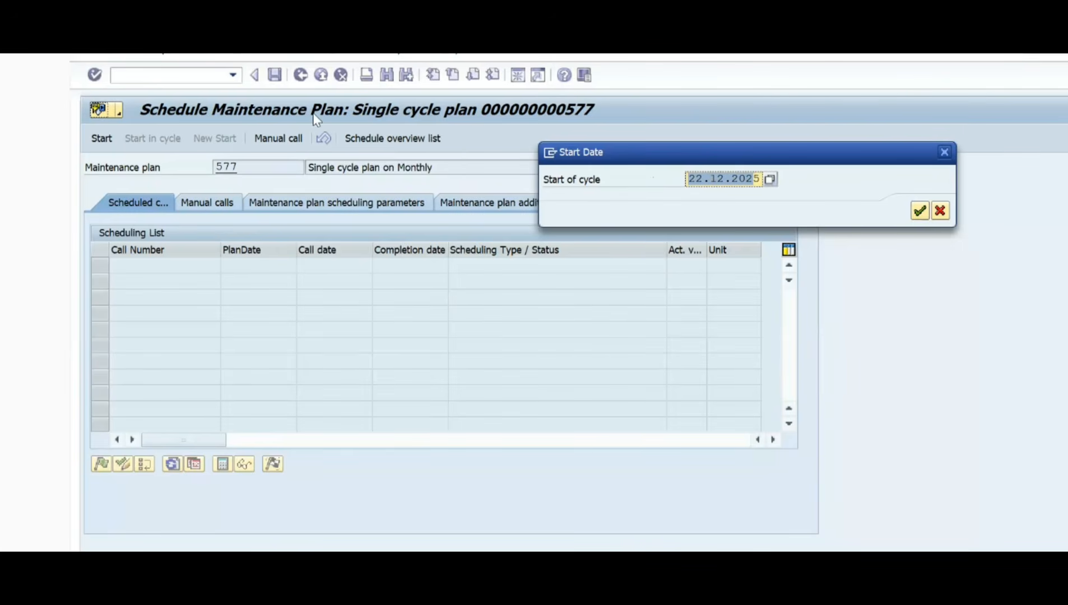
click(695, 180)
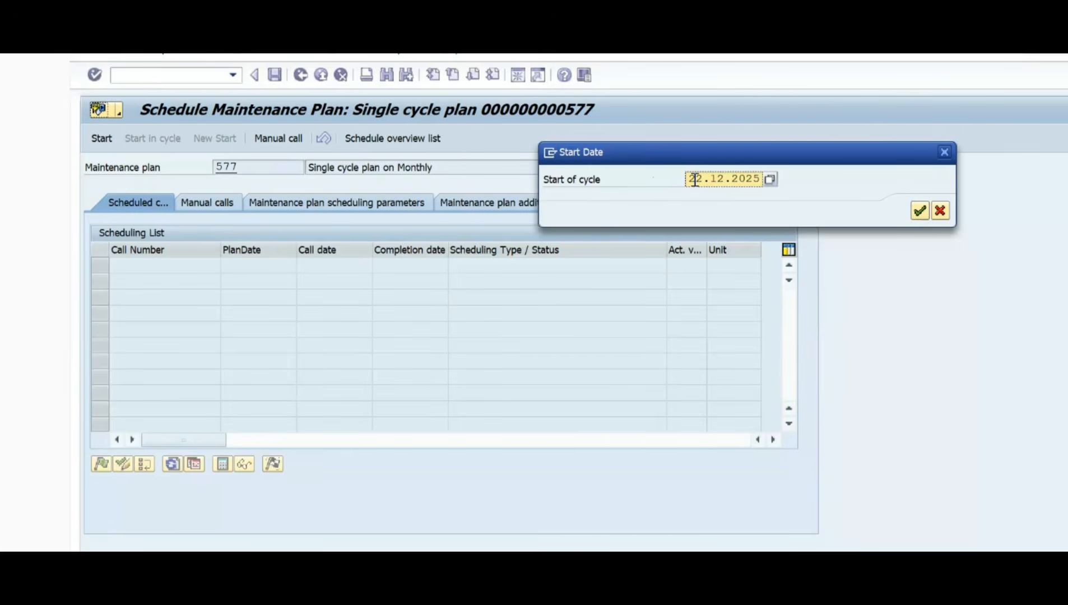
drag(695, 179, 780, 185)
click(696, 179)
drag(689, 179, 755, 176)
click(752, 179)
drag(690, 180, 763, 178)
click(725, 178)
drag(691, 178, 761, 179)
click(723, 179)
drag(690, 180, 744, 180)
click(702, 181)
drag(687, 178, 782, 181)
click(730, 183)
Step: Accept 22.12.2025 as the start of cycle to generate the scheduled calls for maintenance plan 577
drag(708, 158, 751, 219)
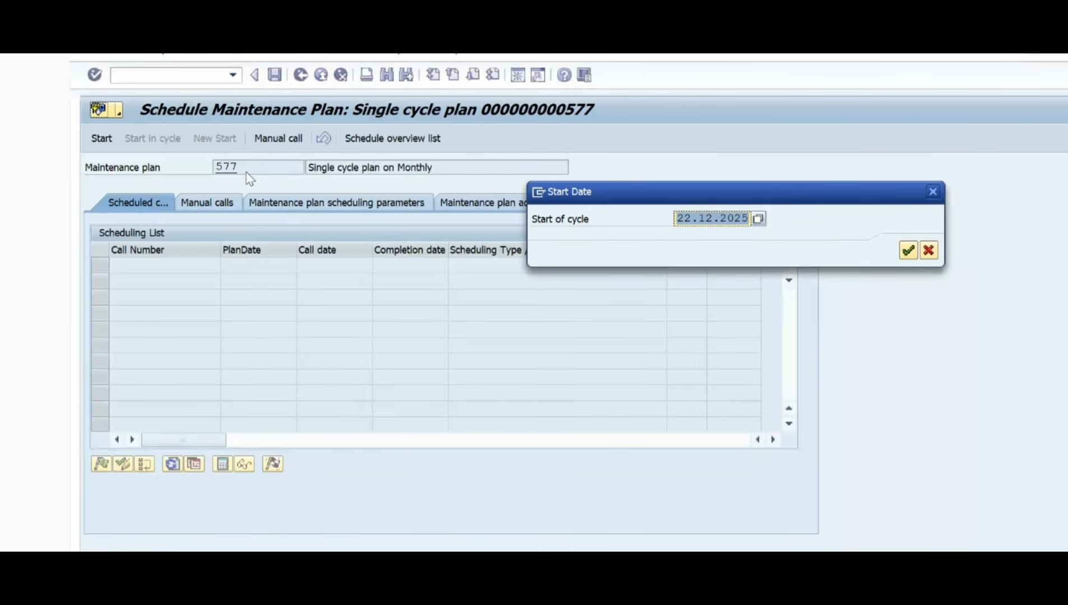
click(696, 218)
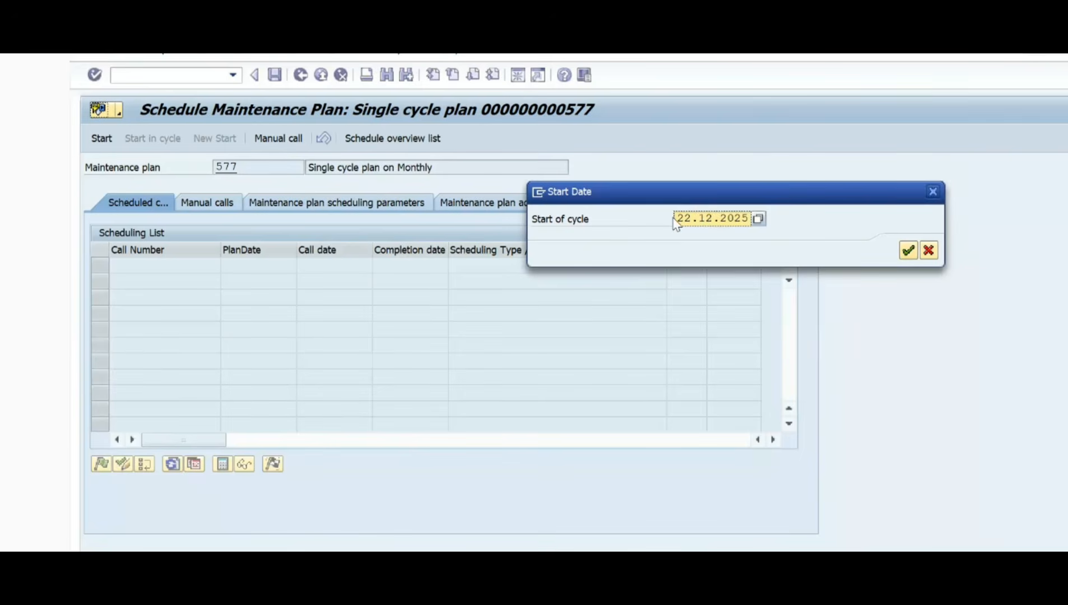
drag(677, 220, 850, 236)
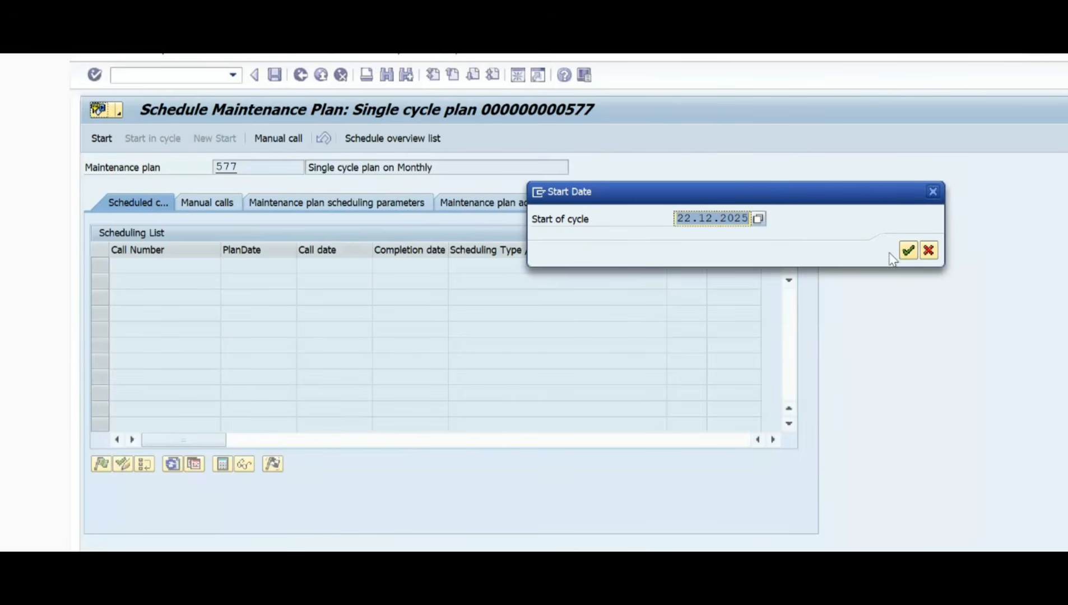
click(722, 222)
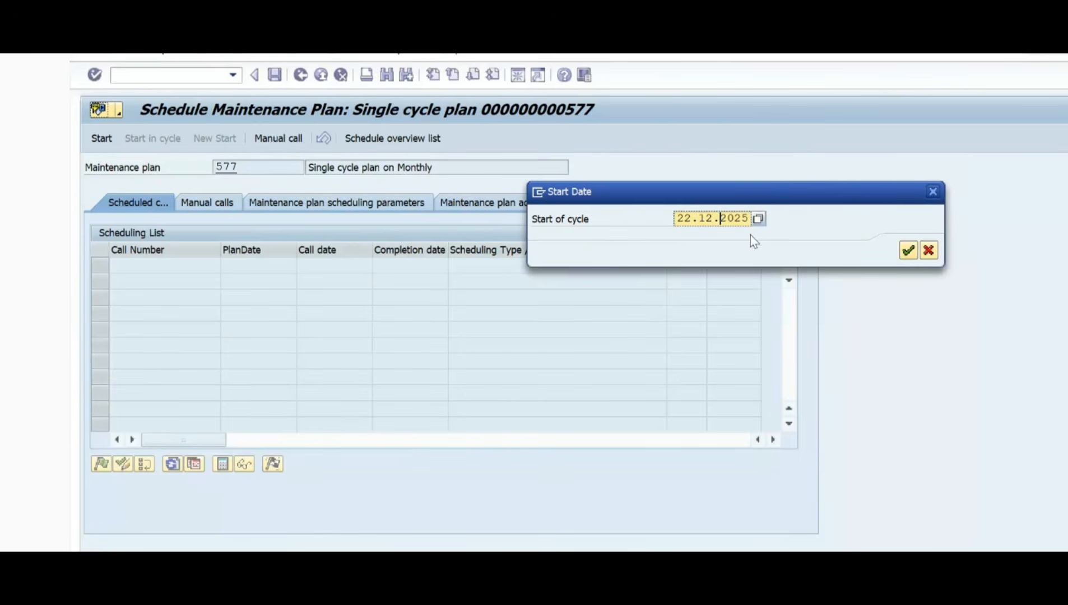
click(908, 252)
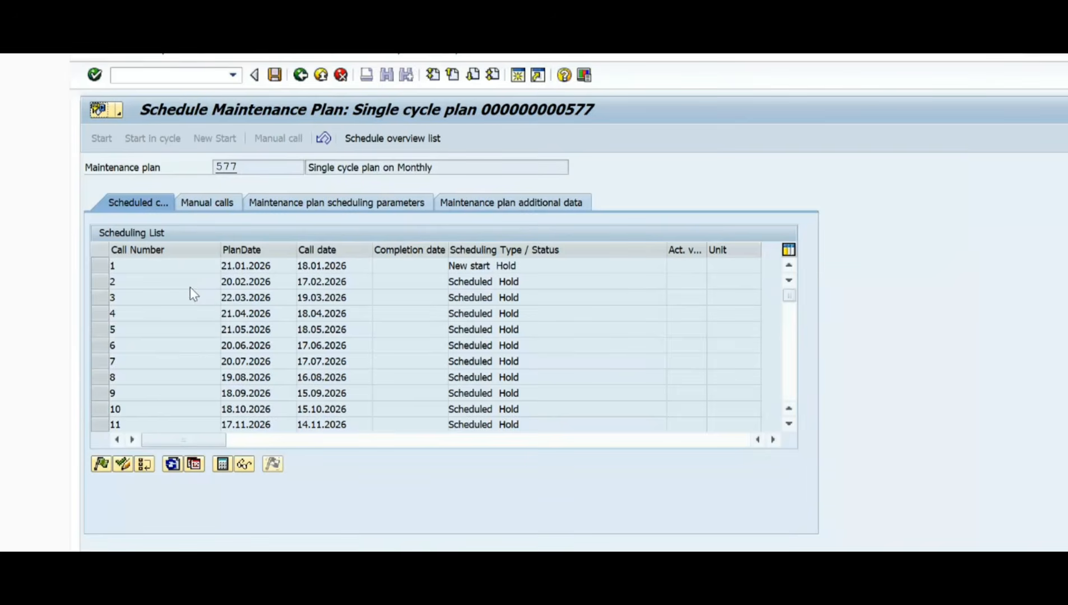
Step: Look through the call numbers in the generated scheduling list
scroll(191, 287, down, 1)
scroll(190, 294, up, 1)
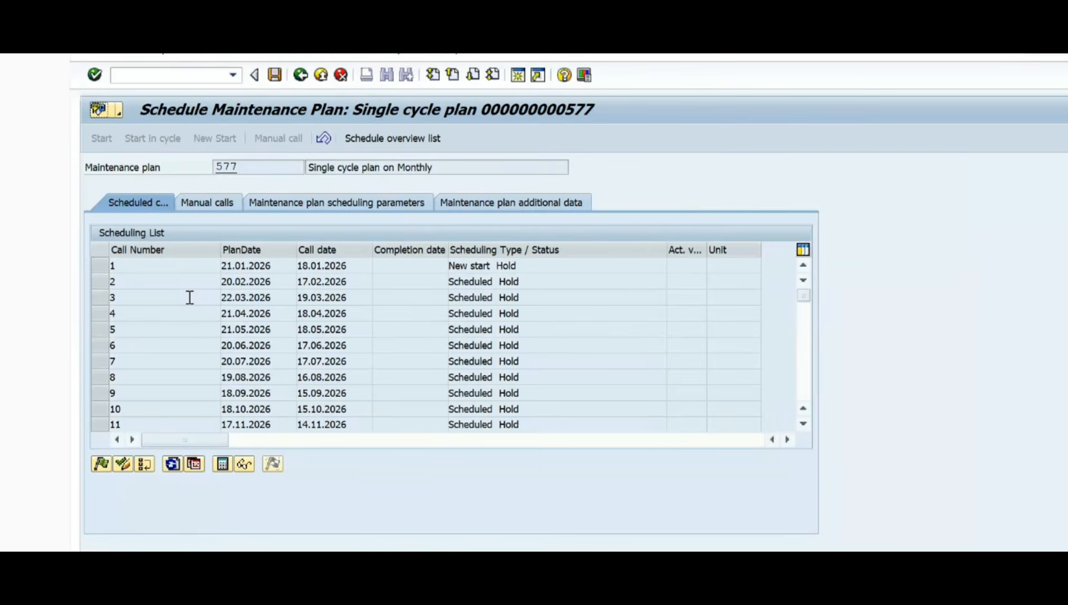
click(132, 271)
key(Down)
key(Down)
key(Down)
key(Down)
key(Down)
Step: Examine the plan date, call date, completion date and scheduling status of call number 1
drag(279, 265, 217, 266)
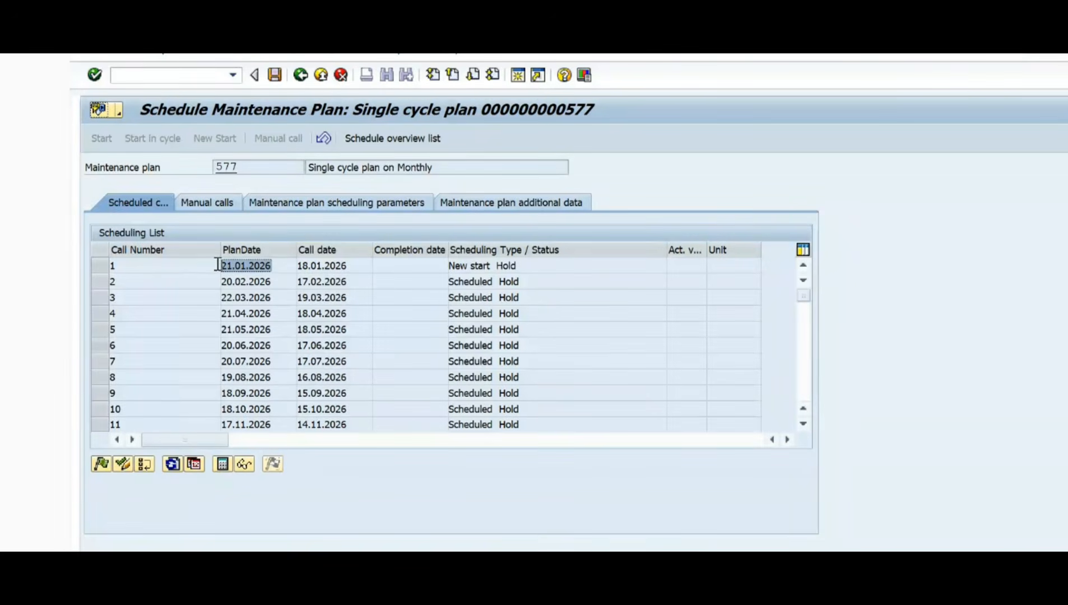
click(279, 264)
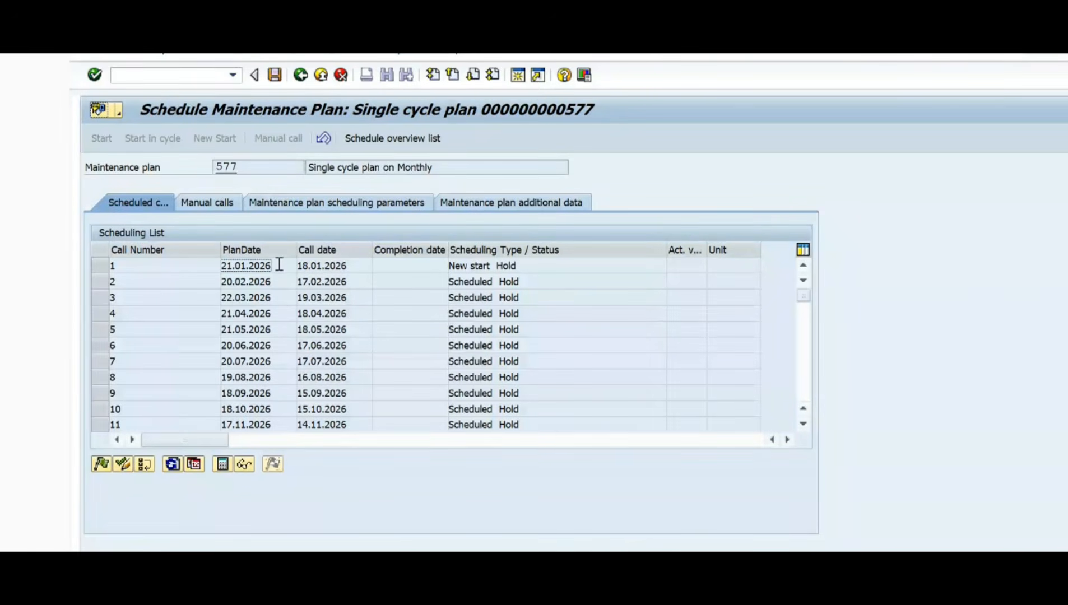
click(342, 266)
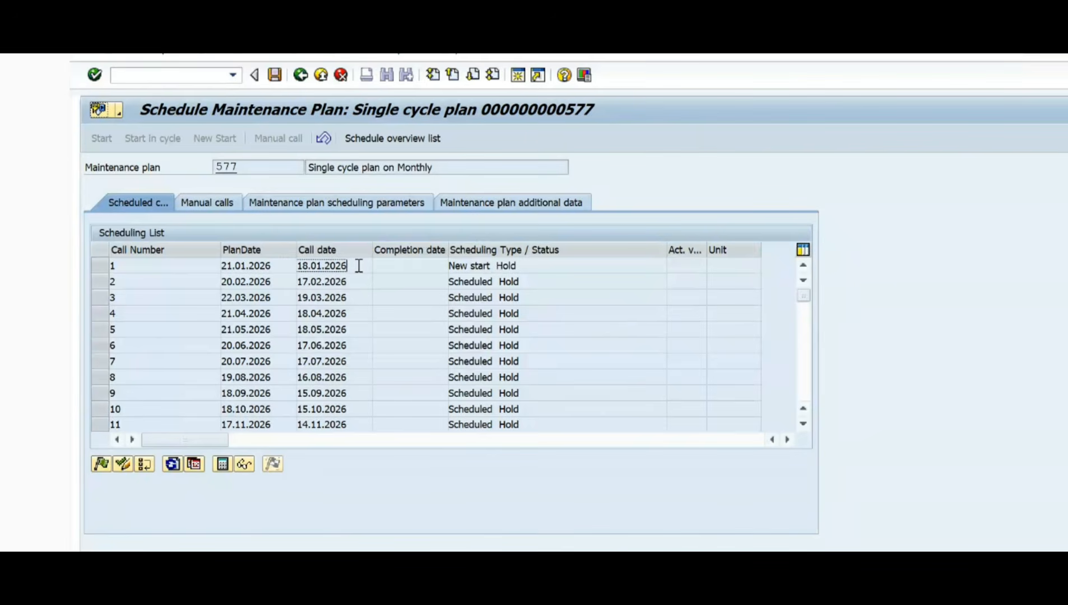
drag(357, 265, 242, 265)
click(364, 268)
drag(358, 264, 269, 265)
click(357, 266)
click(401, 266)
drag(538, 265, 412, 266)
click(552, 267)
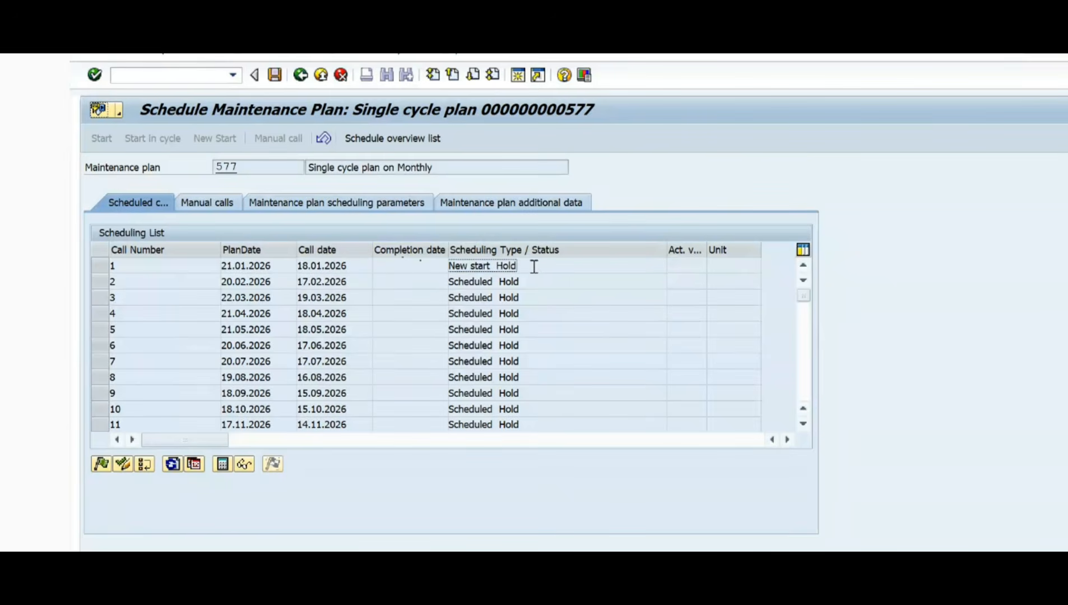
drag(535, 268, 399, 269)
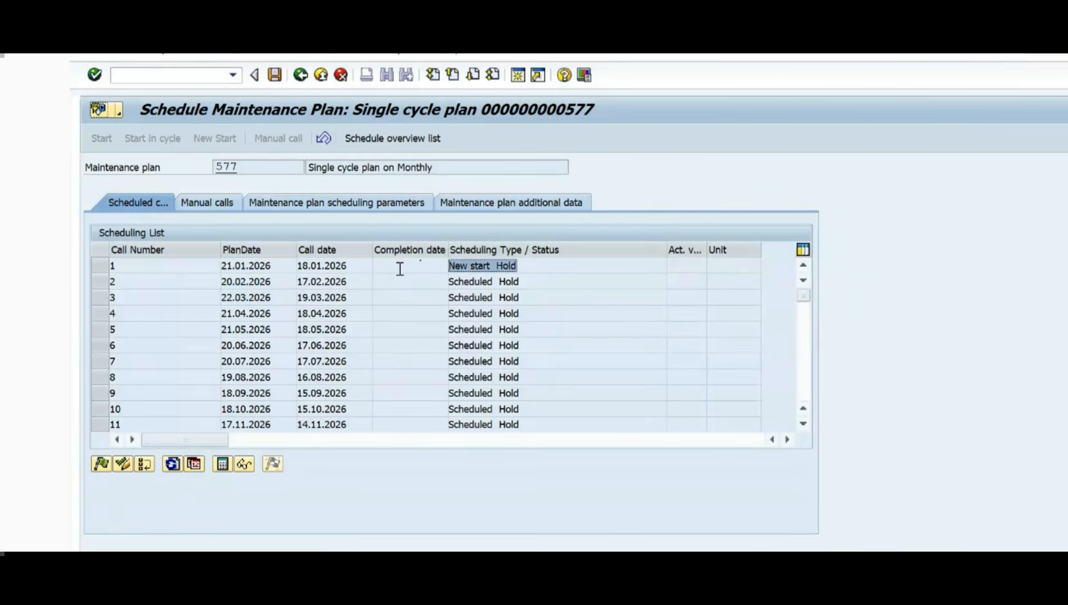
click(537, 269)
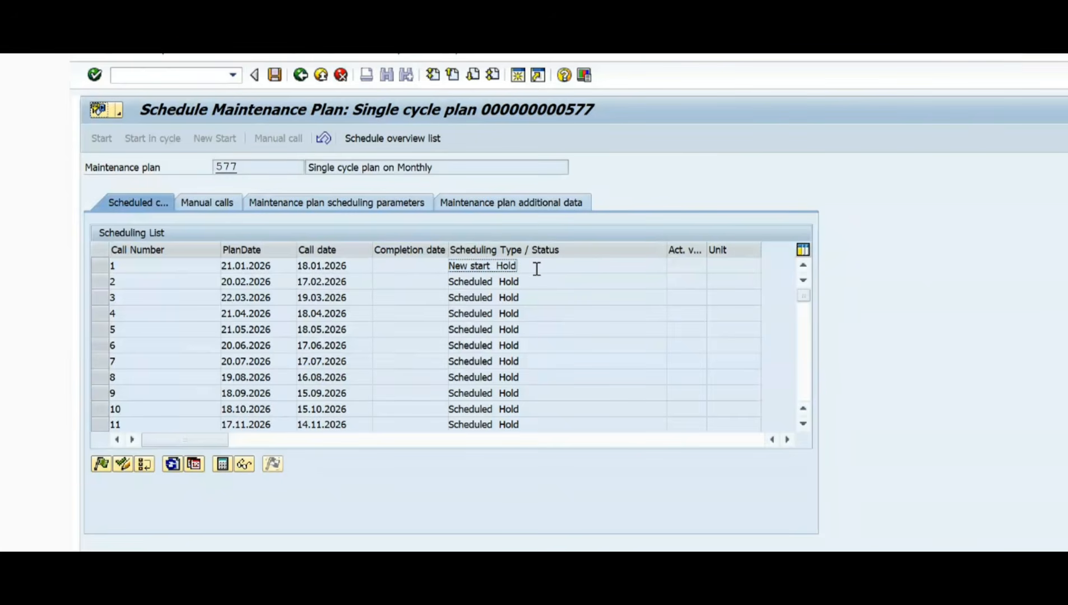
Step: Compare the call date of the first scheduled call with its plan date
click(365, 268)
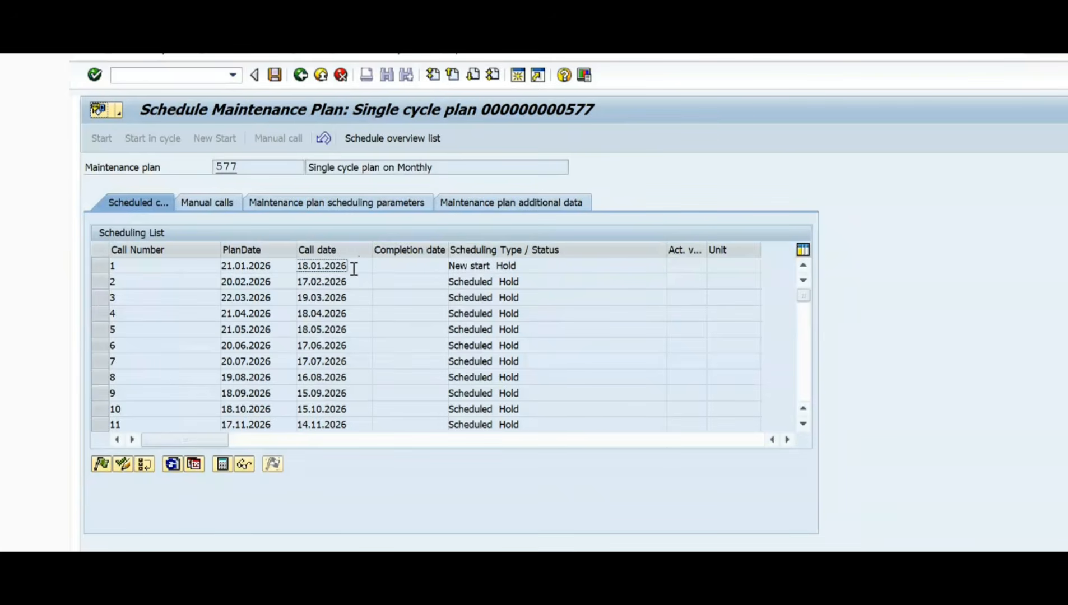
drag(354, 269, 195, 268)
click(276, 268)
drag(274, 264, 218, 266)
click(351, 265)
double_click(358, 266)
click(359, 266)
drag(363, 266, 289, 265)
double_click(286, 265)
click(285, 265)
click(355, 269)
click(281, 268)
Step: Switch to Snipping Tool, erase all mark-ups, draw a red curve from plan number 577, and return to SAP
key(alt+Tab)
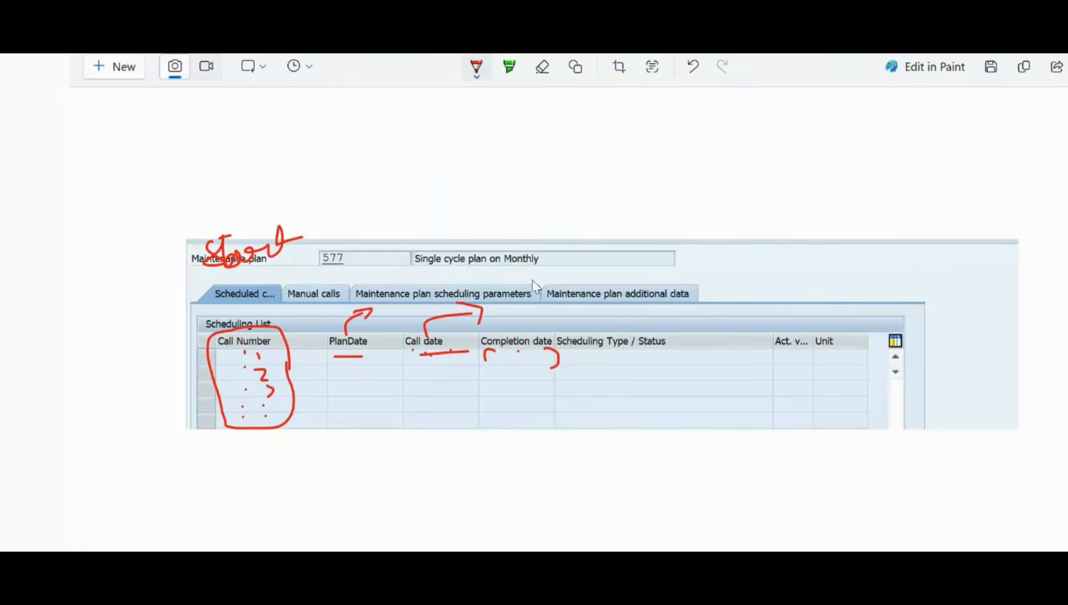
click(547, 80)
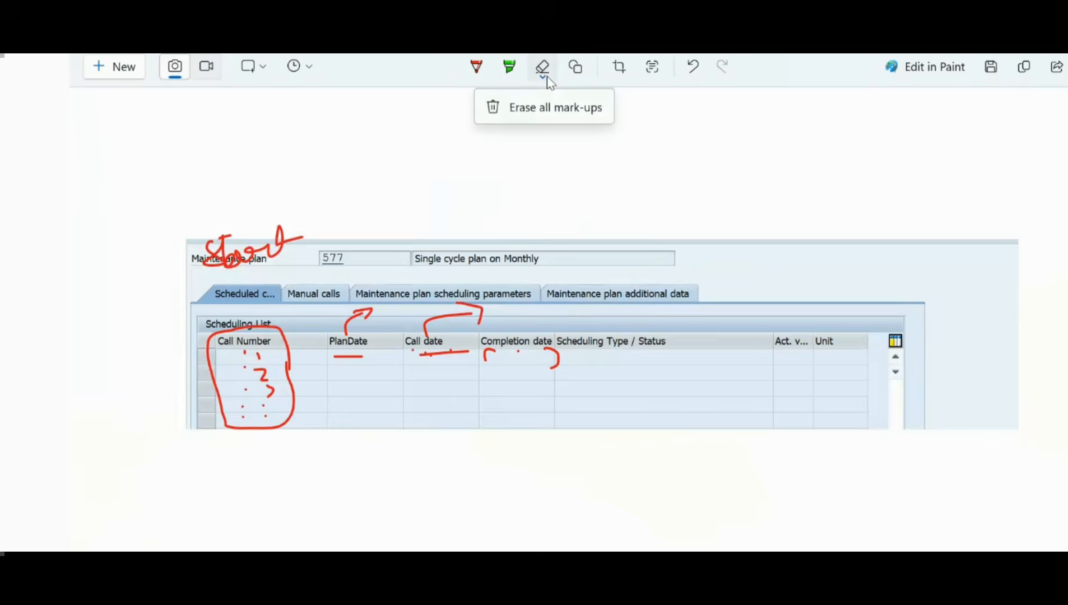
click(546, 107)
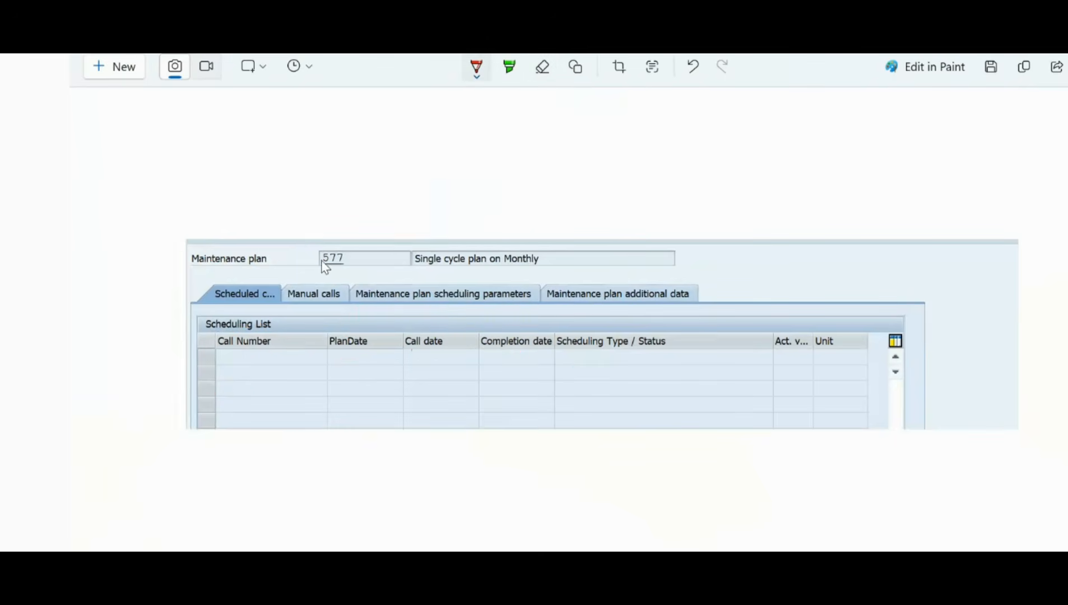
mouse_move(322, 256)
mouse_down()
mouse_move(307, 278)
mouse_move(428, 242)
mouse_up()
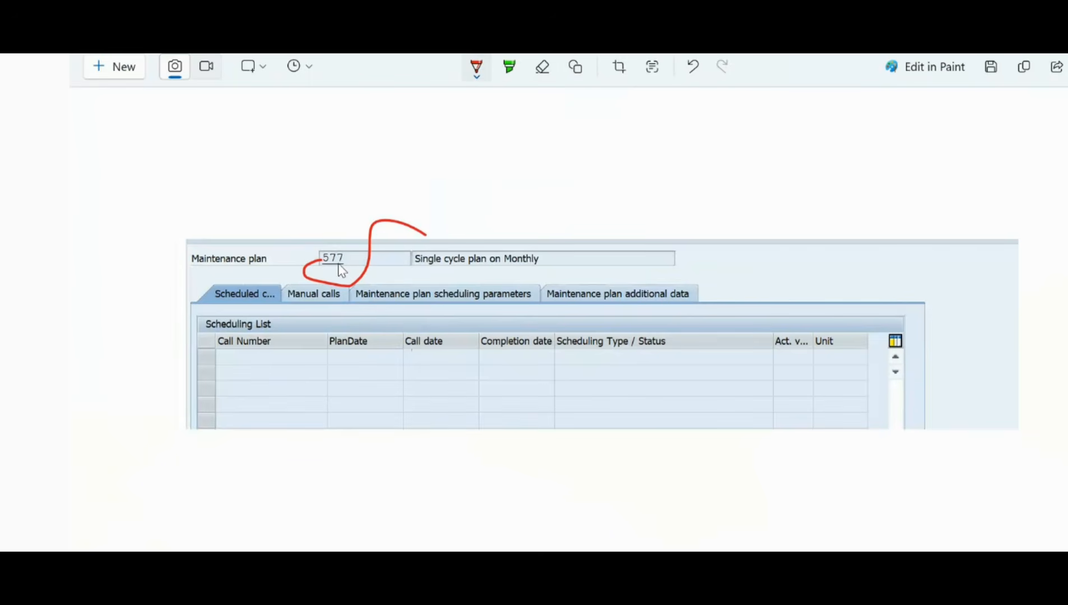
key(alt+Tab)
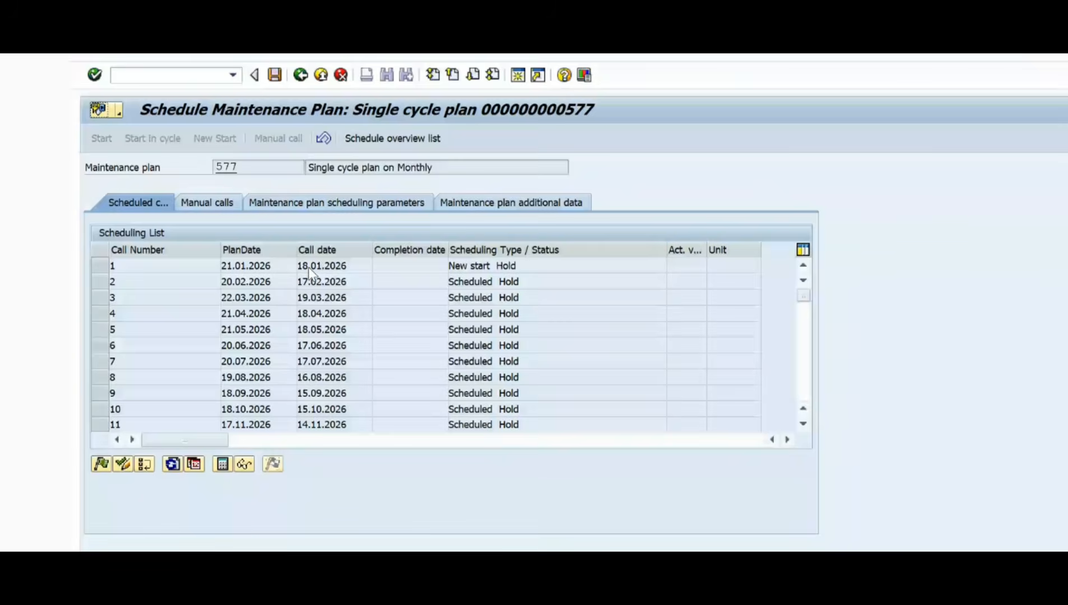
Step: Open maintenance plan 577 for display with transaction IP03 in a new session
click(154, 75)
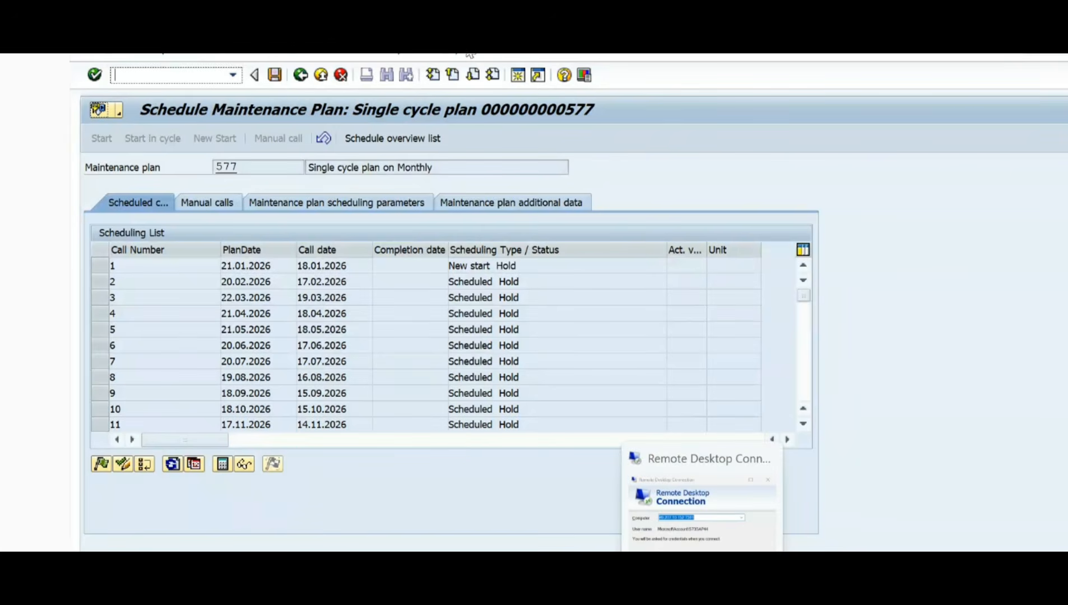
mouse_move(622, 549)
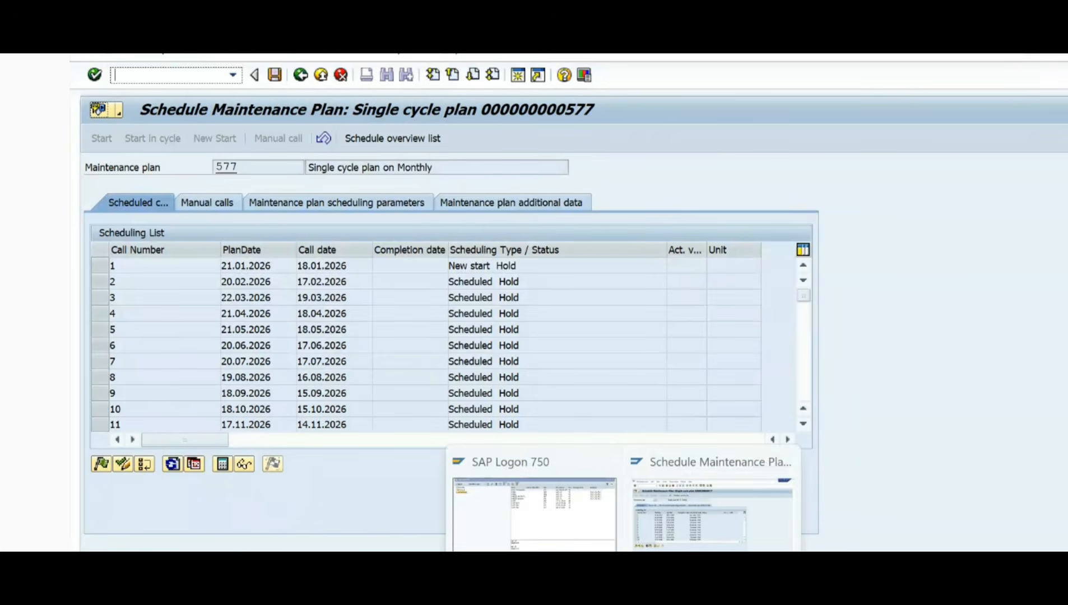
click(674, 520)
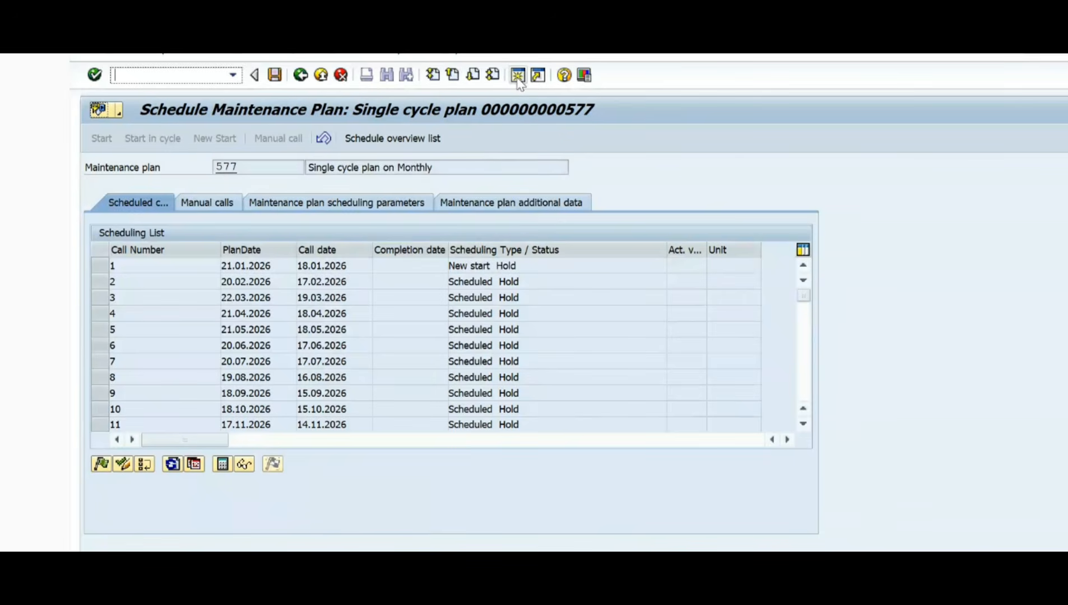
text(/oip03)
key(Return)
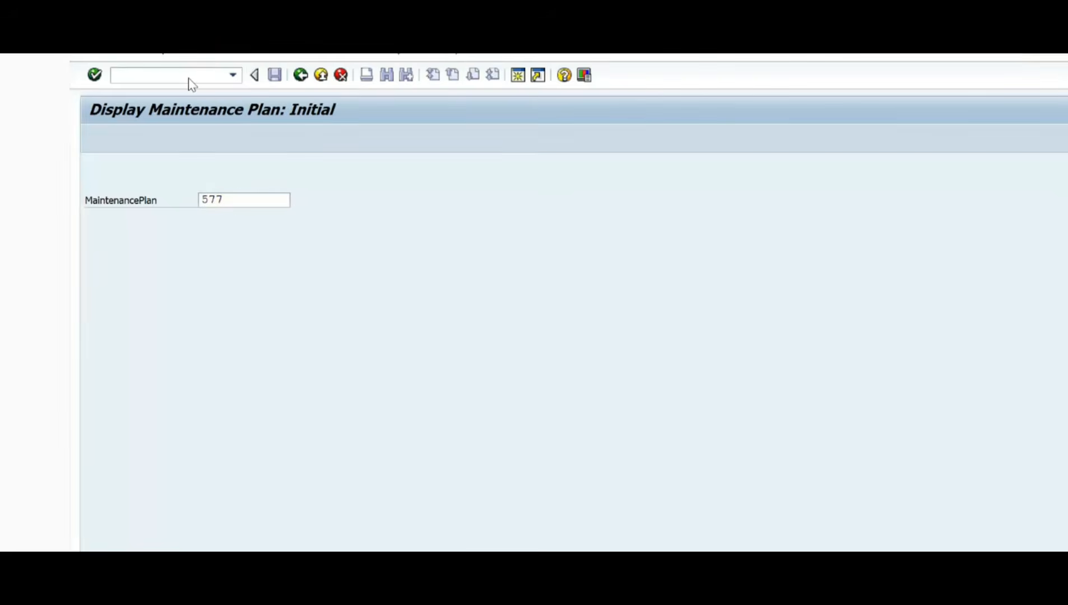
key(Return)
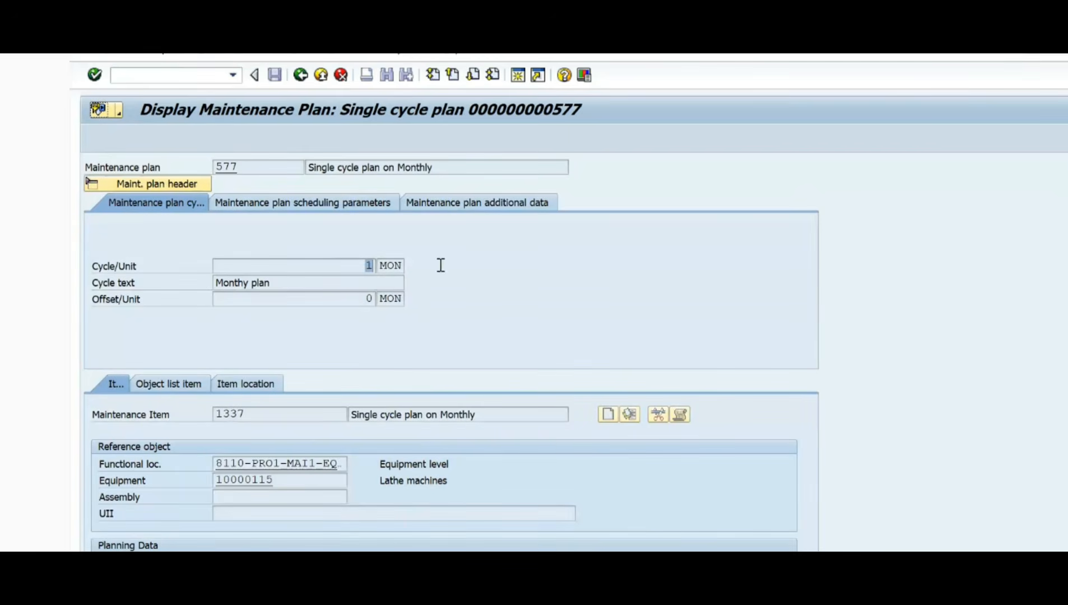
Step: Examine the call horizon and the start of cycle in the scheduling parameters of plan 577
click(324, 201)
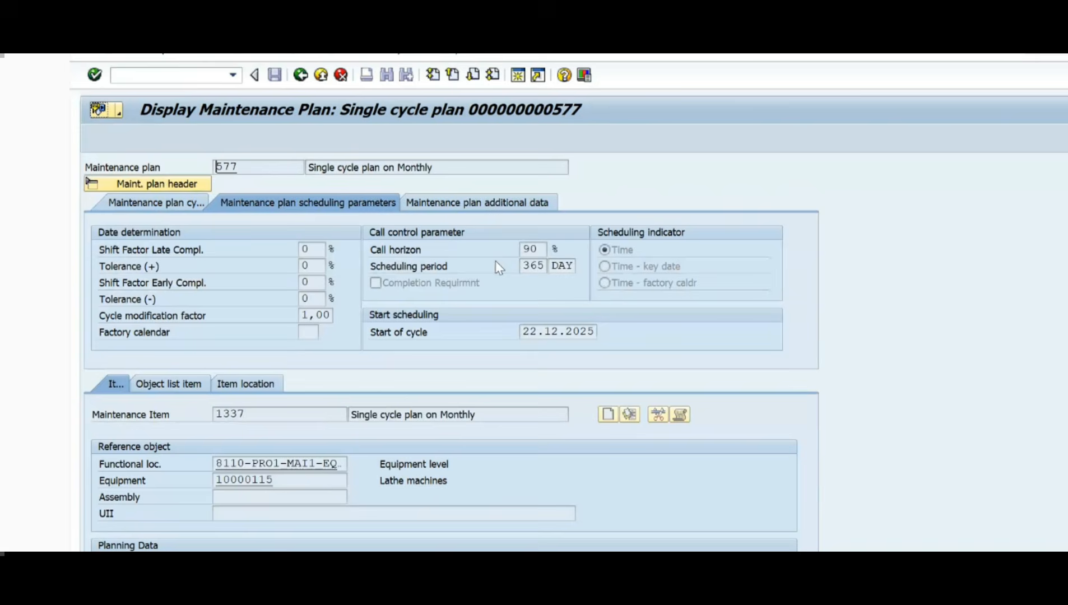
double_click(537, 249)
drag(524, 332, 624, 334)
click(540, 333)
key(alt+Tab)
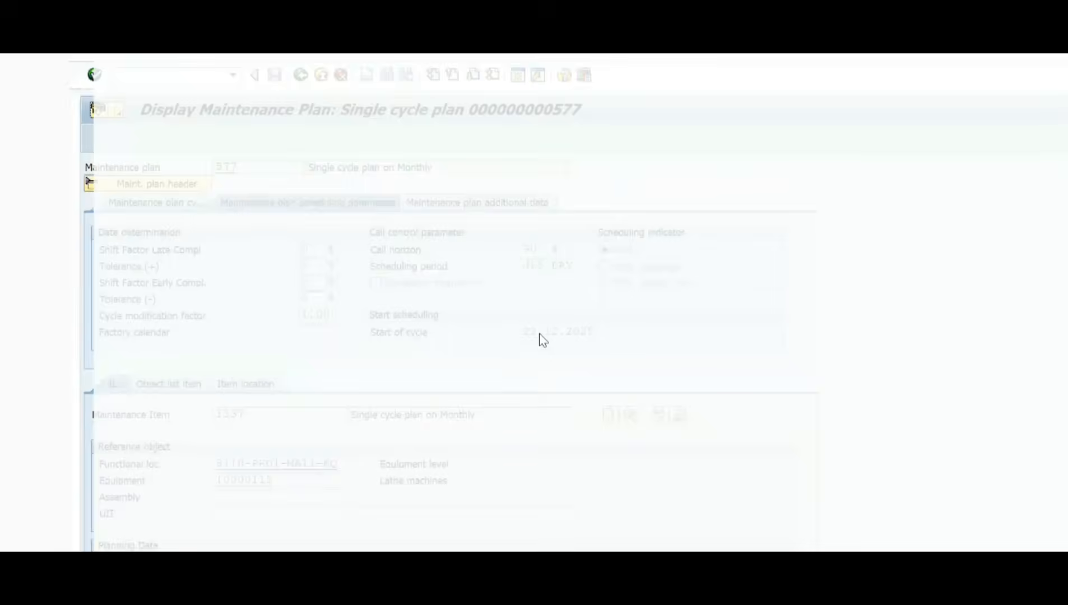
key(alt+Tab)
key(alt+Tab)
key(alt+Tab)
key(alt+Tab)
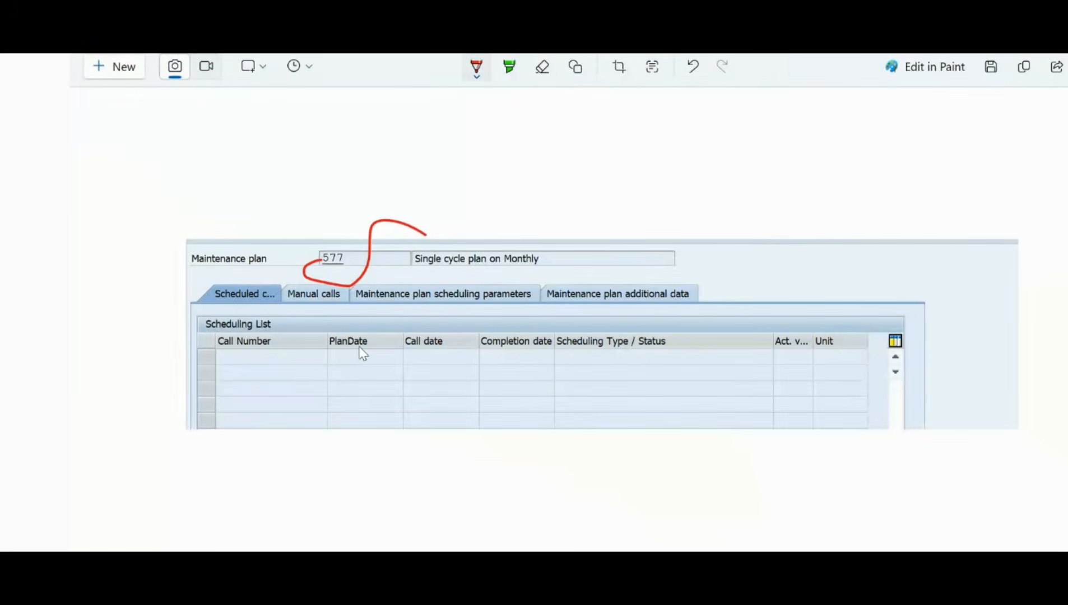
key(alt+Tab)
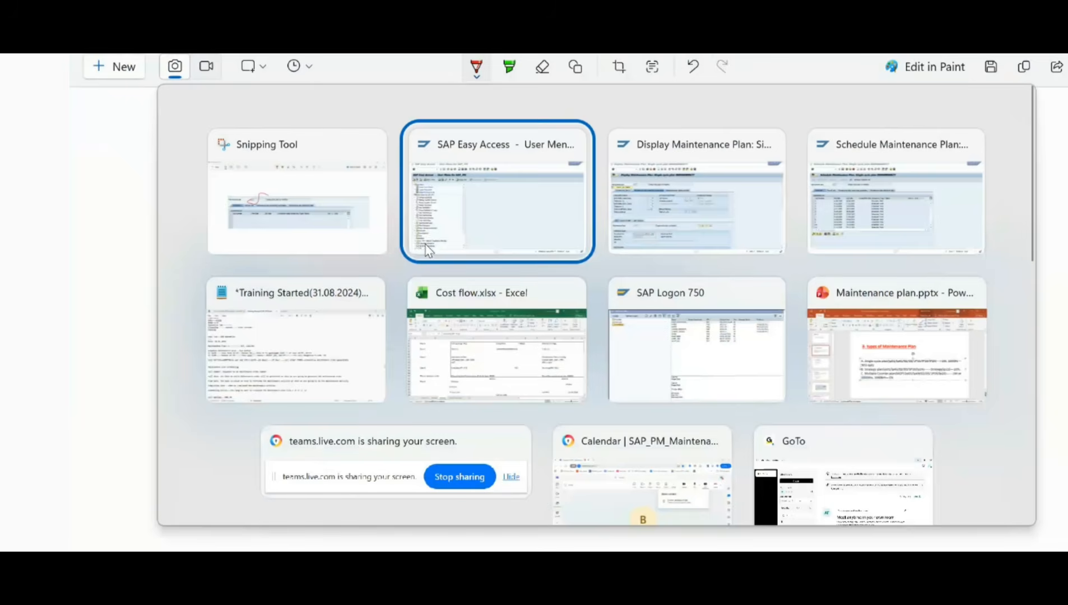
key(alt+Tab)
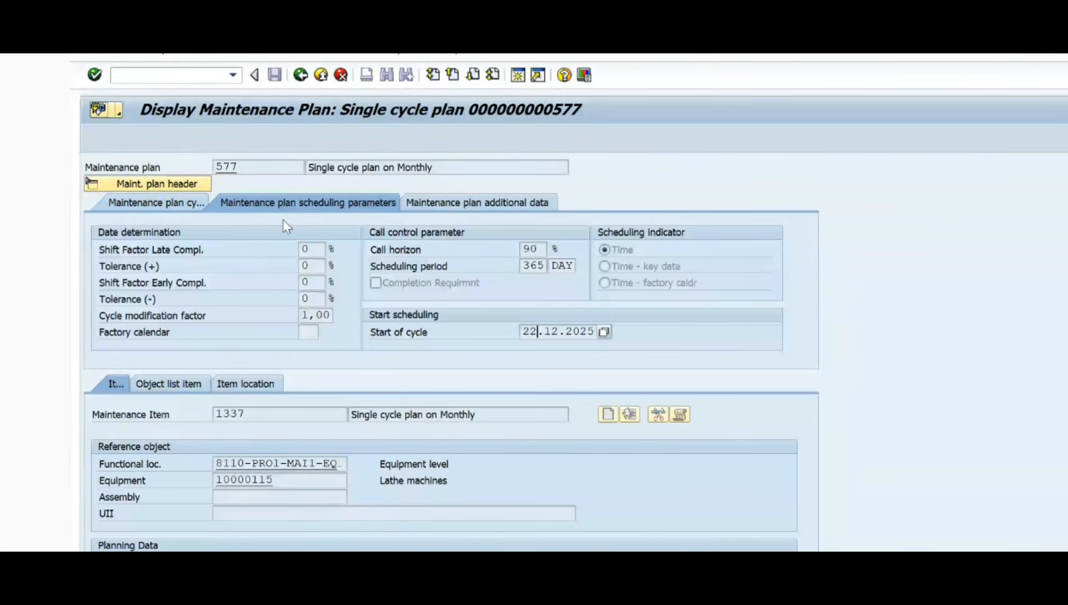
Step: Snip the displayed scheduling parameters, circle the call horizon, tick the start of cycle, write "1m" beside the cycle tab, and copy the snip
key(super+shift+s)
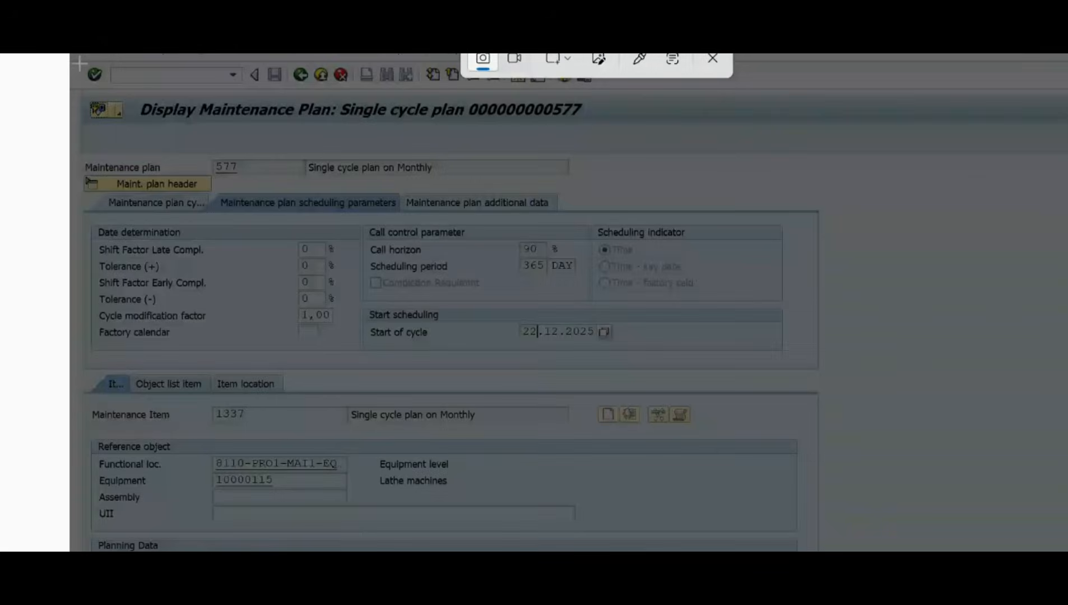
drag(69, 53, 772, 380)
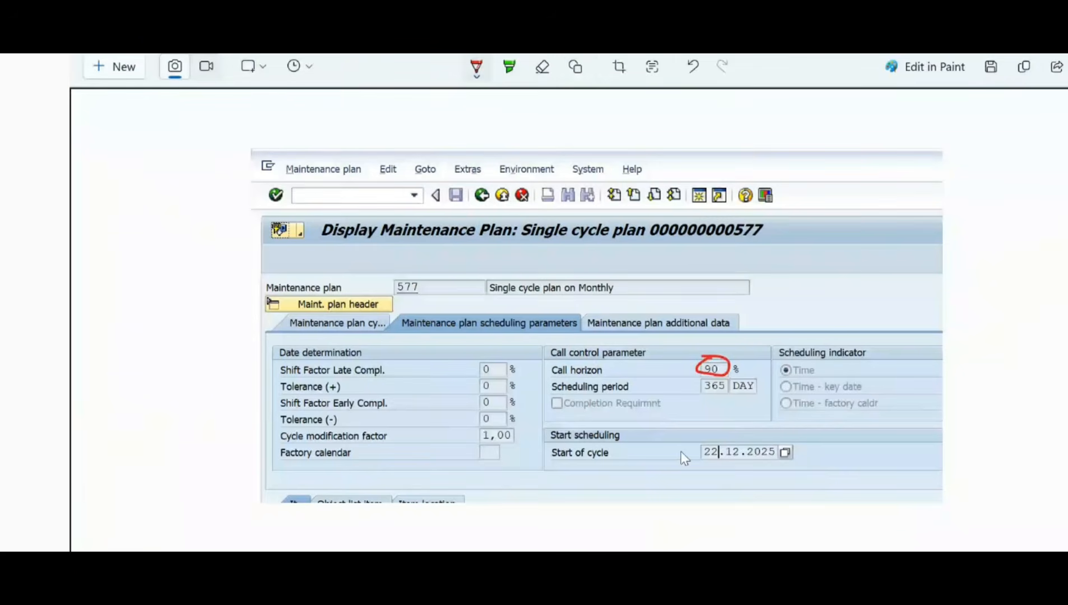
drag(704, 455, 722, 435)
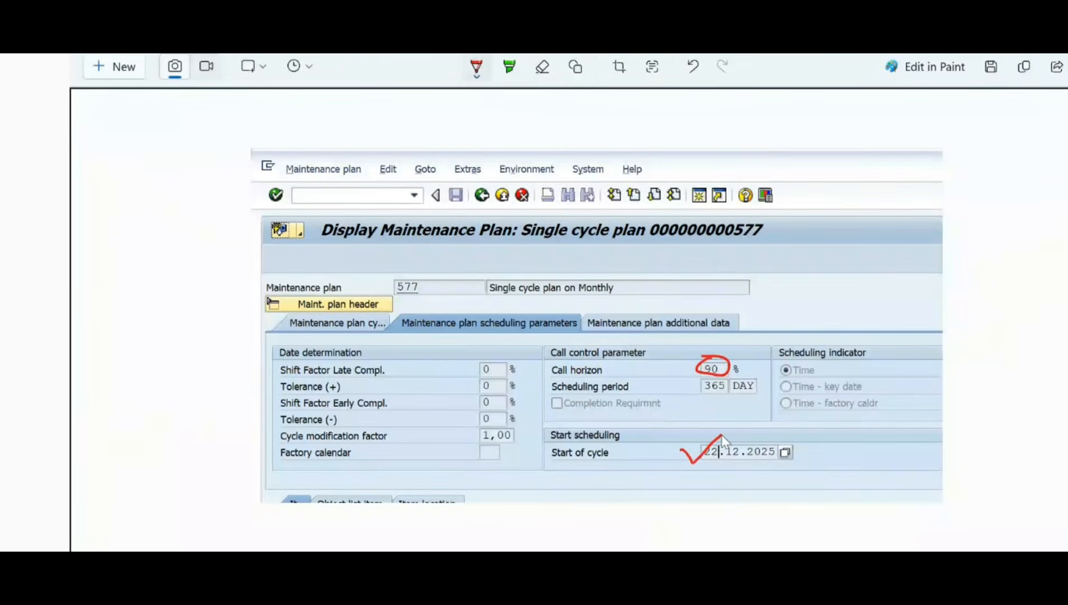
click(713, 464)
mouse_move(247, 340)
mouse_down()
mouse_move(258, 330)
mouse_move(264, 340)
mouse_up()
key(ctrl+c)
Step: Switch to the SAP scheduling list of plan 577 and highlight the plan date of call number 1
key(alt+Tab)
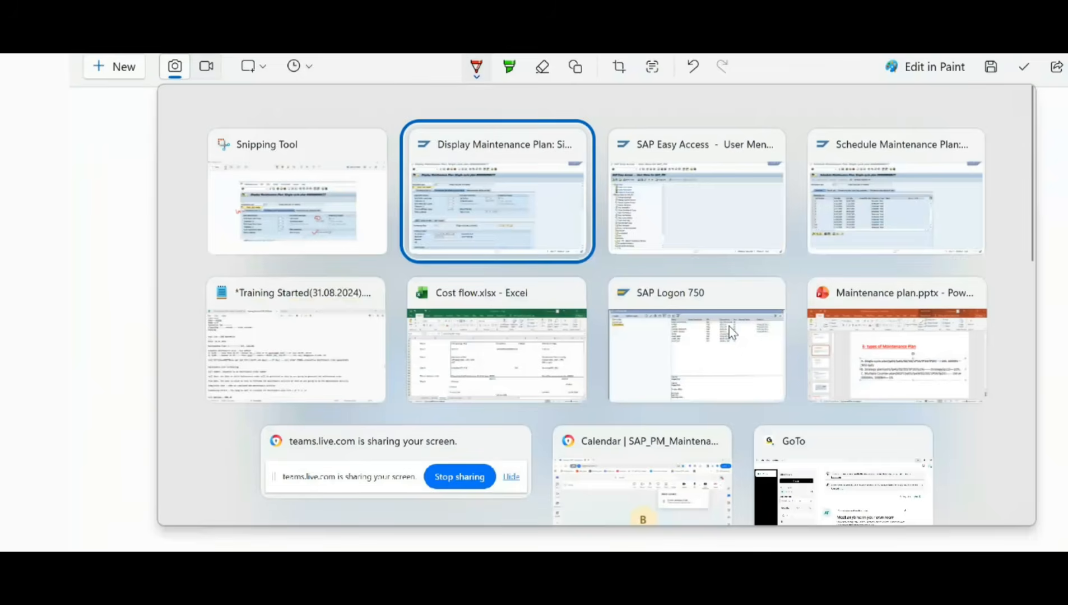
key(alt+Tab)
key(alt+Tab)
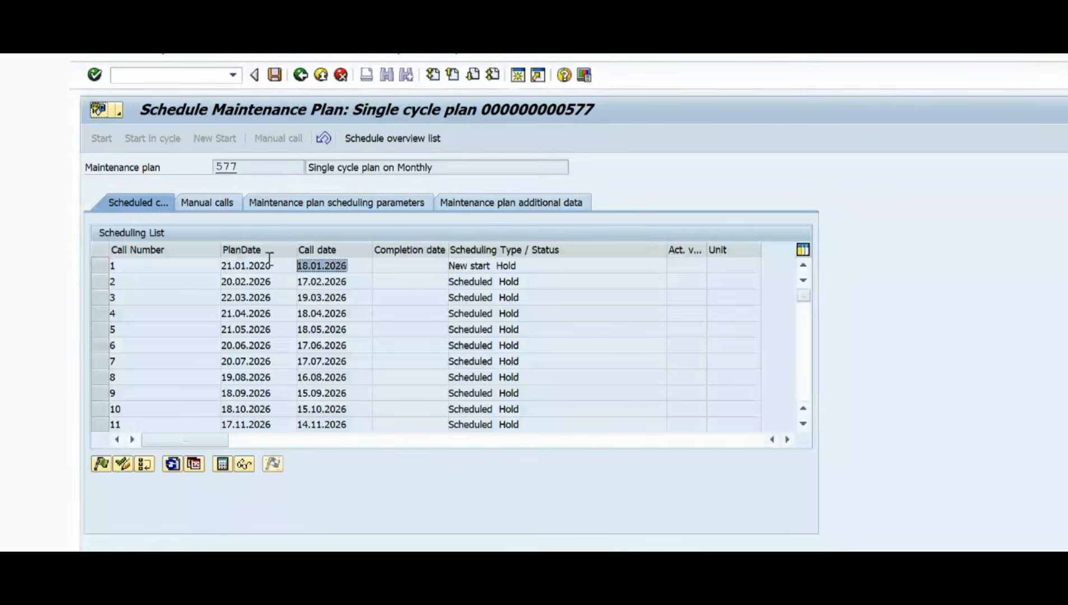
click(361, 266)
drag(359, 266, 200, 265)
click(358, 266)
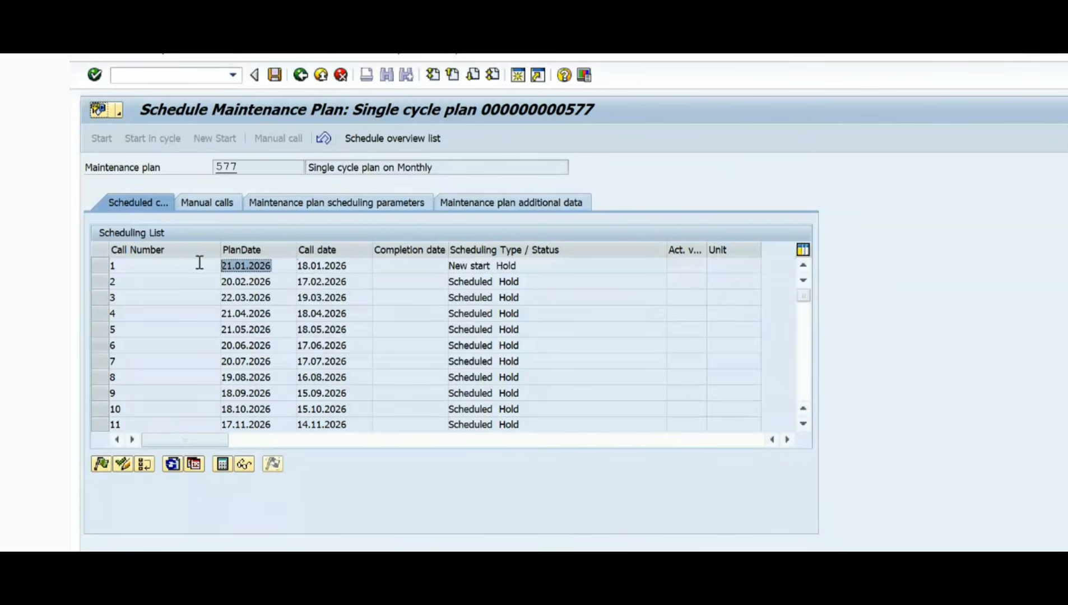
click(288, 267)
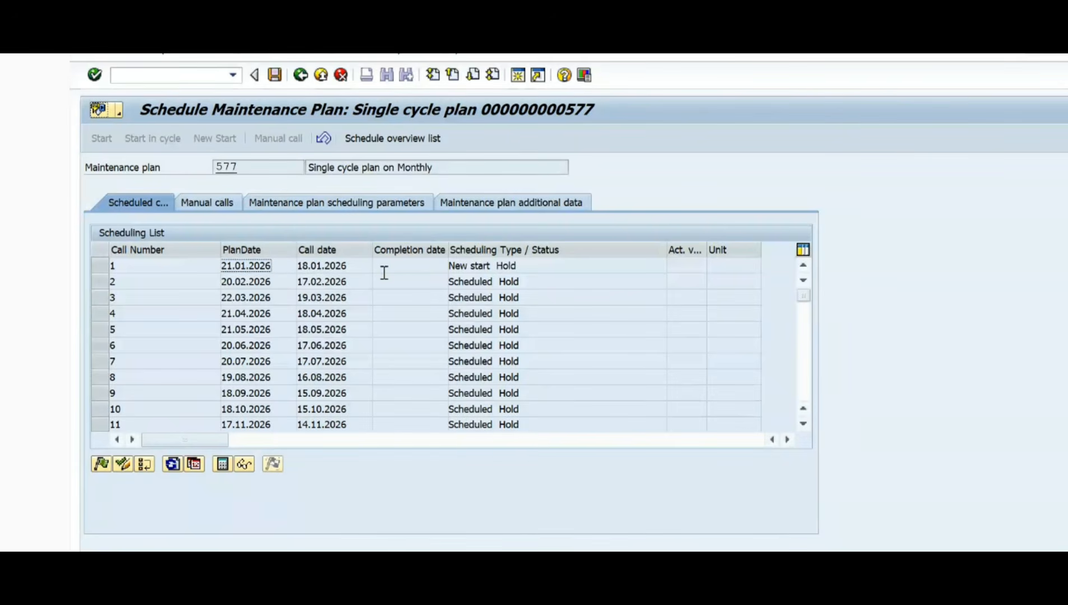
Step: Switch to Snipping Tool and write "1M = 30" in red beside the plan title on the snip
key(alt+Tab)
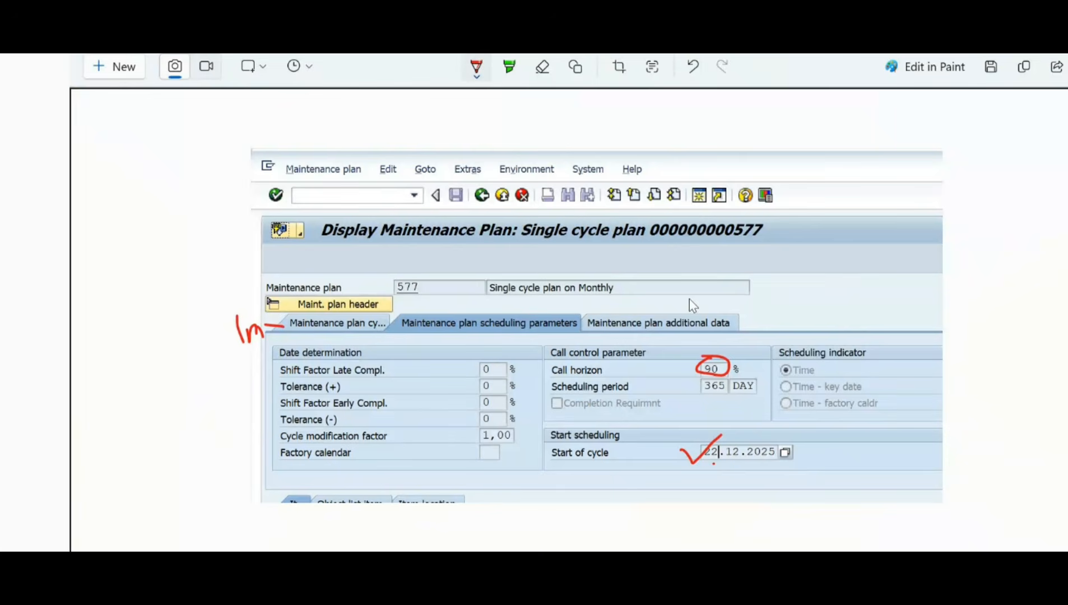
drag(801, 187, 810, 240)
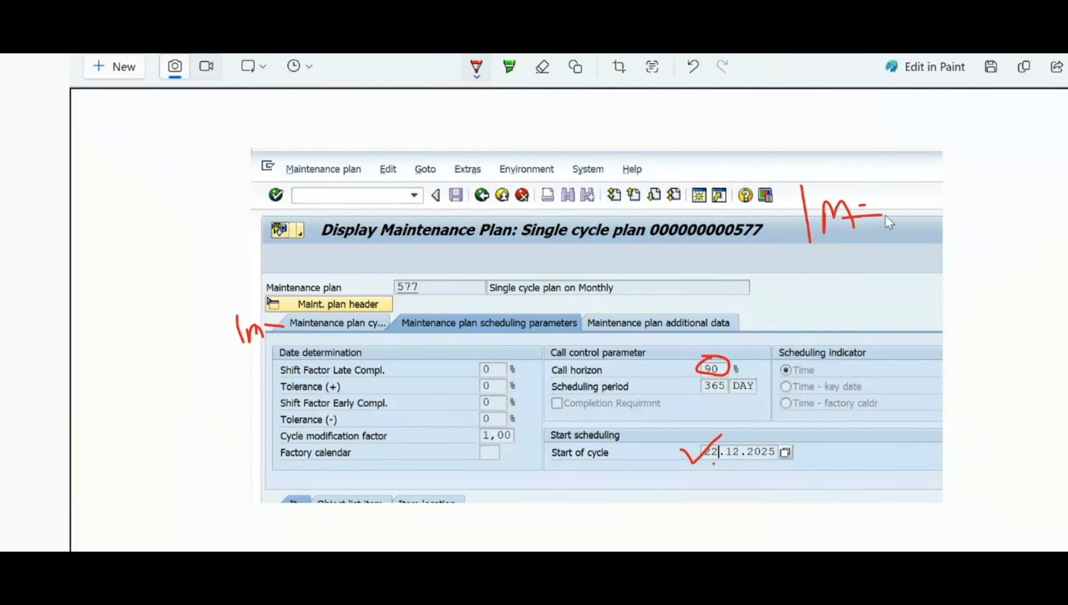
drag(856, 205, 896, 204)
mouse_move(835, 180)
mouse_down()
mouse_move(780, 191)
mouse_move(790, 256)
mouse_up()
drag(852, 186, 870, 235)
mouse_move(901, 194)
mouse_down()
mouse_move(926, 209)
mouse_move(915, 225)
mouse_up()
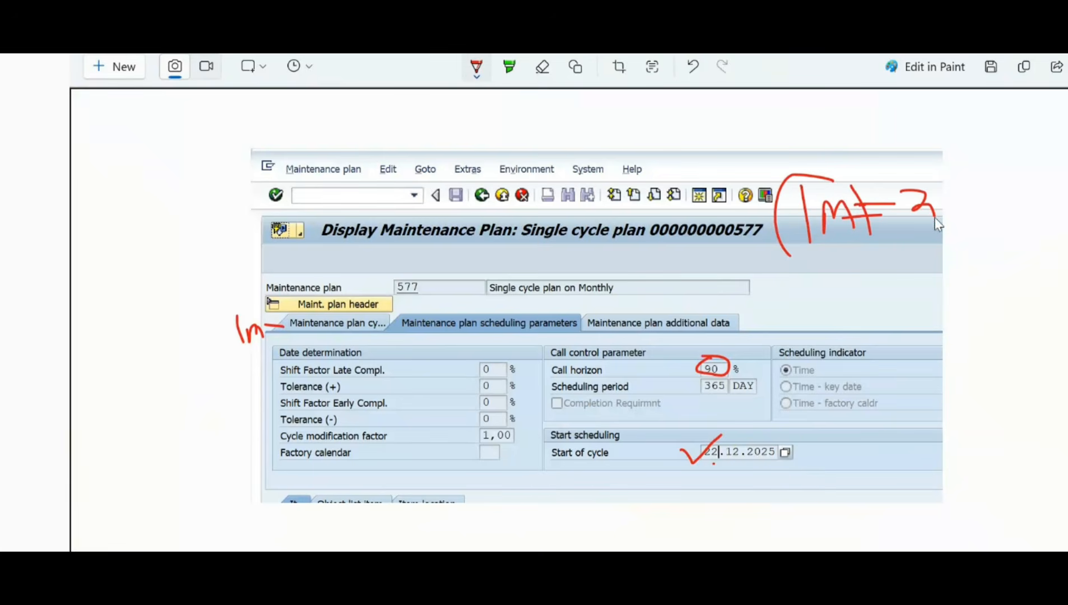
mouse_move(947, 189)
mouse_down()
mouse_move(944, 203)
mouse_move(980, 214)
mouse_move(938, 199)
mouse_up()
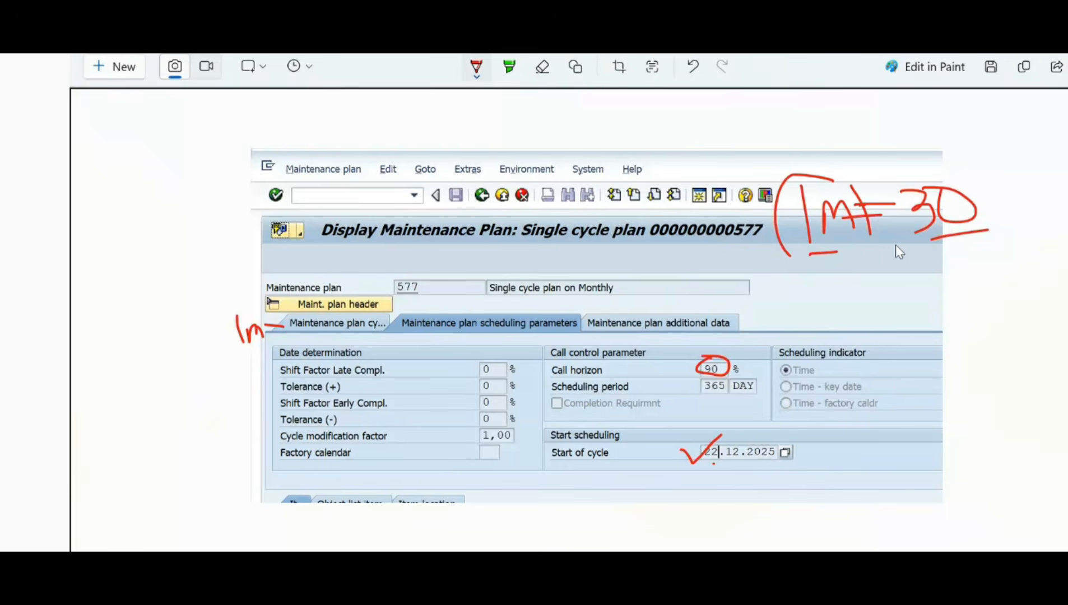
Step: Write 28, 30 and 31 in red below the month note, then circle them and cross them out
drag(877, 276, 897, 294)
mouse_move(902, 276)
mouse_down()
mouse_move(928, 291)
mouse_move(948, 375)
mouse_move(961, 354)
mouse_move(962, 364)
mouse_up()
mouse_move(947, 282)
mouse_down()
mouse_move(1011, 267)
mouse_move(1004, 291)
mouse_up()
drag(996, 347, 1017, 334)
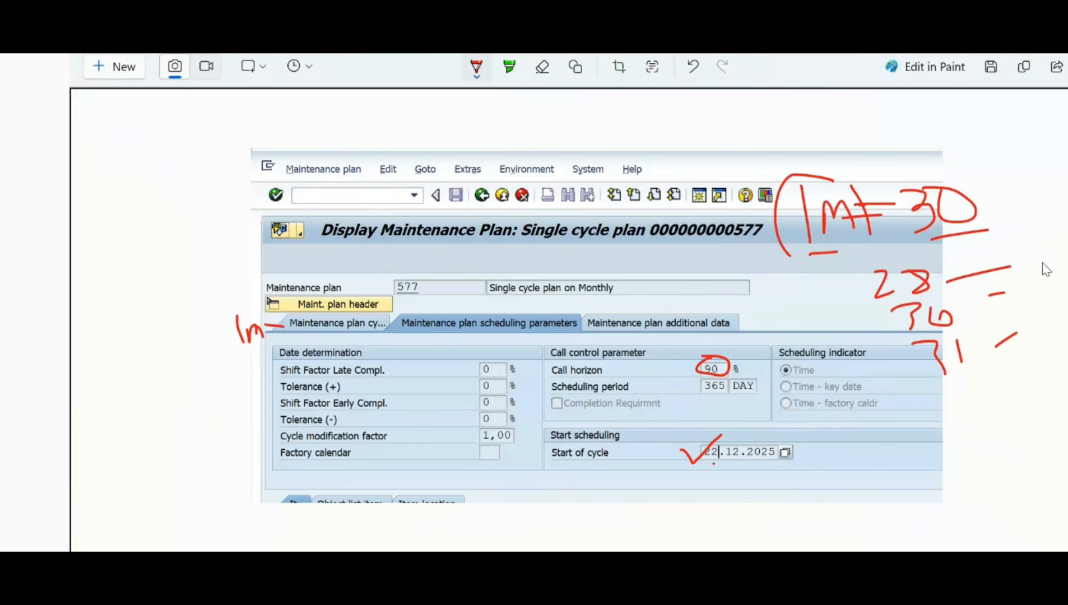
mouse_move(1043, 260)
mouse_down()
mouse_move(923, 263)
mouse_move(870, 323)
mouse_move(990, 393)
mouse_move(1042, 277)
mouse_move(1028, 263)
mouse_up()
drag(911, 282, 1065, 375)
drag(1034, 262, 926, 394)
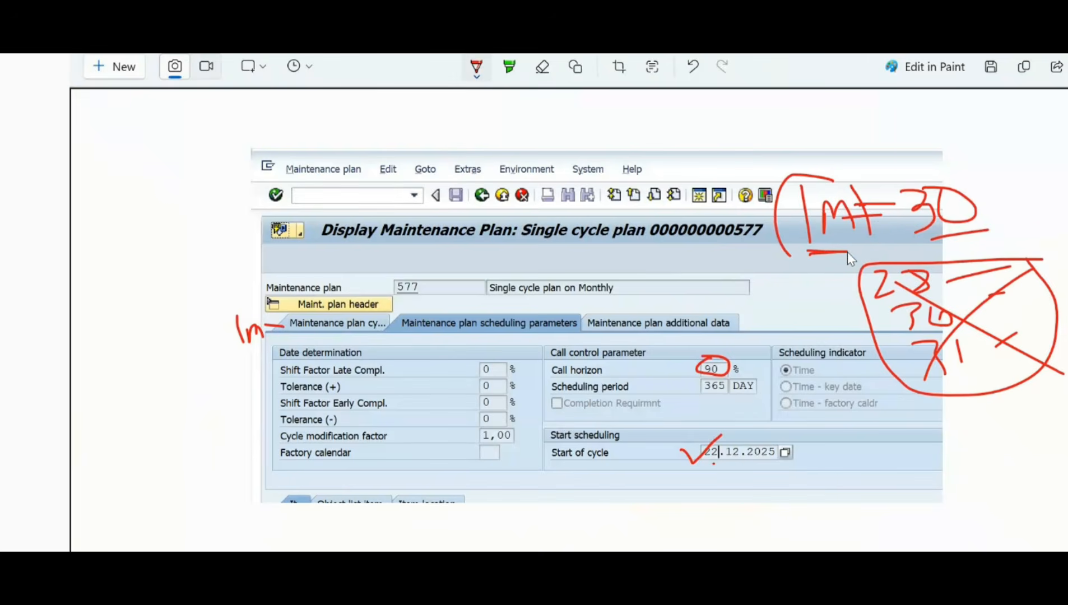
Step: Underline the 30, write "days" after it, copy the marked-up snip, and switch to the SAP scheduling list
mouse_move(902, 244)
mouse_down()
mouse_move(1009, 237)
mouse_move(1015, 203)
mouse_move(1036, 200)
mouse_move(1067, 169)
mouse_move(1067, 209)
mouse_up()
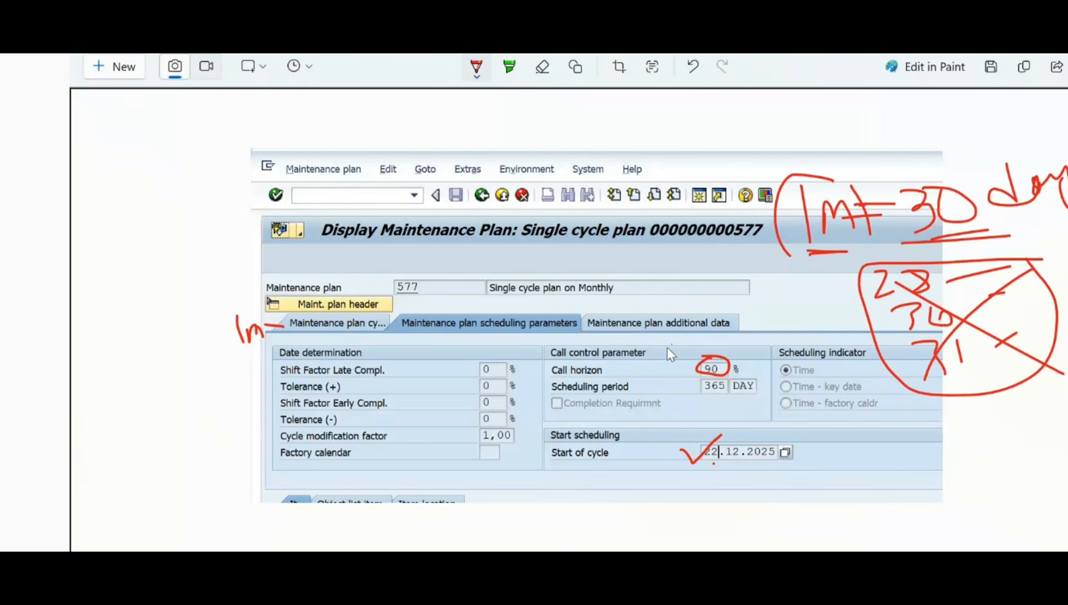
key(ctrl+c)
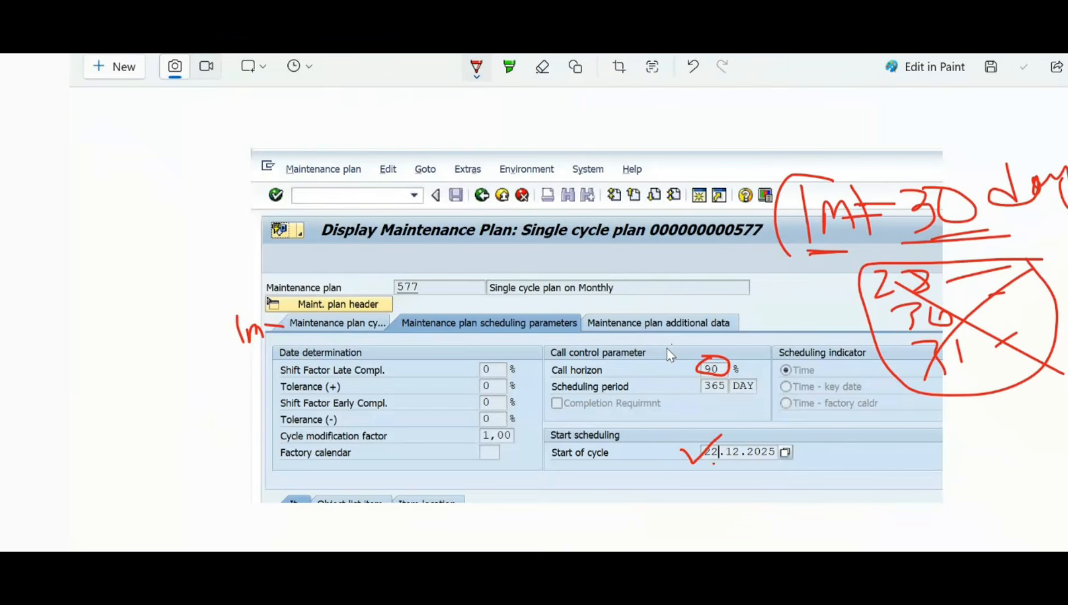
key(alt+Tab)
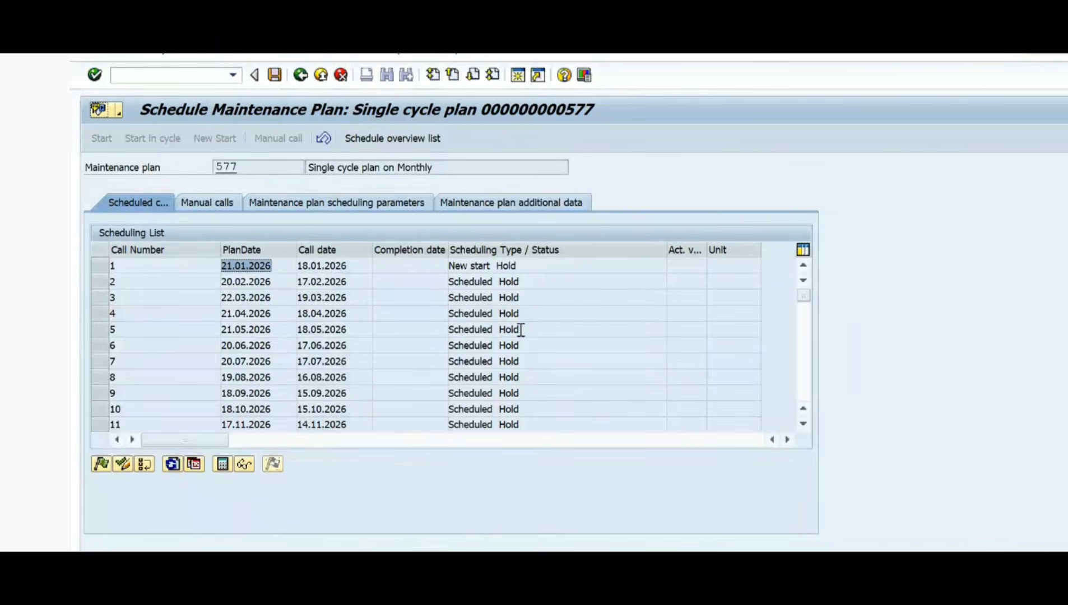
Step: Switch to Snipping Tool and write a red calculation note starting with "90%" below the start of cycle
key(alt+Tab)
mouse_move(558, 477)
mouse_down()
mouse_move(540, 493)
mouse_move(549, 515)
mouse_up()
drag(556, 477, 603, 509)
click(616, 493)
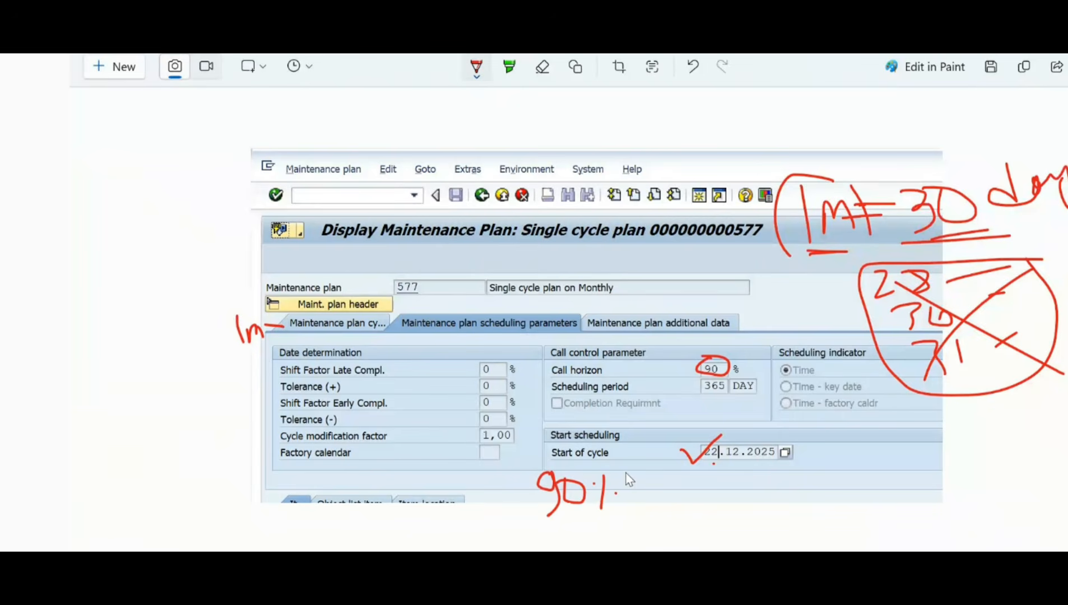
mouse_move(626, 473)
mouse_down()
mouse_move(675, 512)
mouse_move(646, 514)
mouse_up()
drag(684, 482, 696, 517)
mouse_move(720, 483)
mouse_down()
mouse_move(711, 513)
mouse_move(723, 485)
mouse_move(768, 482)
mouse_move(797, 521)
mouse_move(841, 494)
mouse_move(885, 508)
mouse_move(926, 482)
mouse_move(785, 468)
mouse_move(782, 529)
mouse_move(887, 466)
mouse_up()
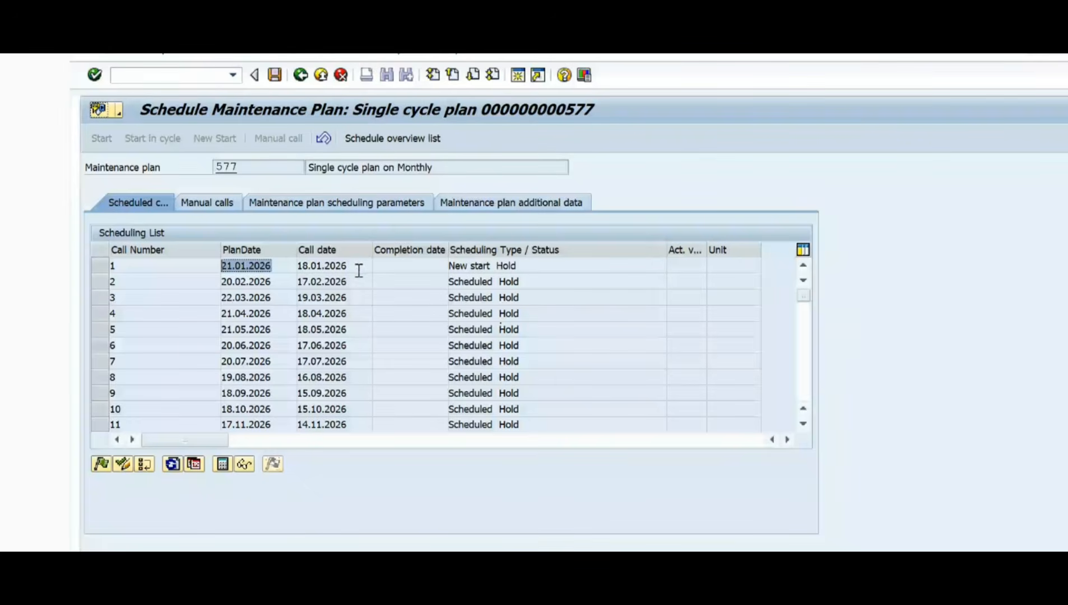
Step: Check the call date of call number 1 in SAP against January 2026 in the Windows calendar
key(Tab)
click(352, 265)
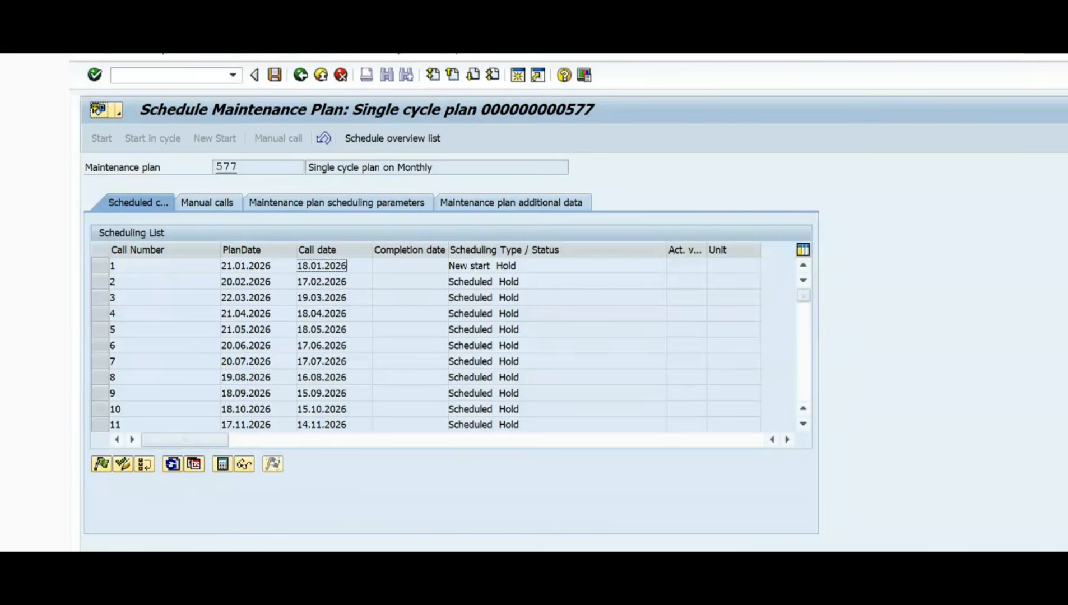
key(super+n)
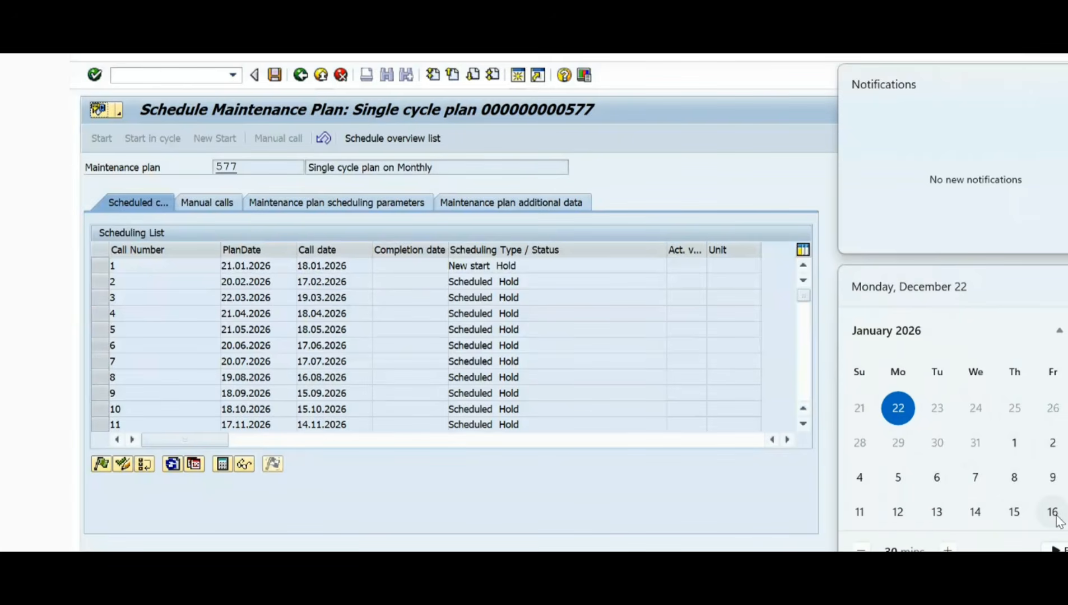
scroll(1054, 513, down, 1)
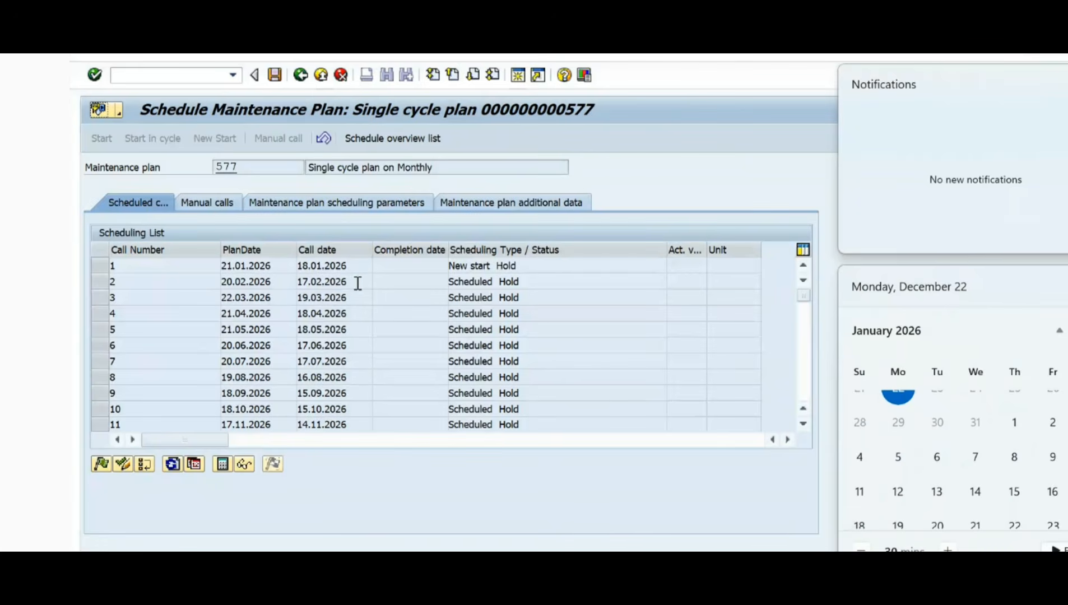
drag(358, 265, 272, 262)
click(355, 266)
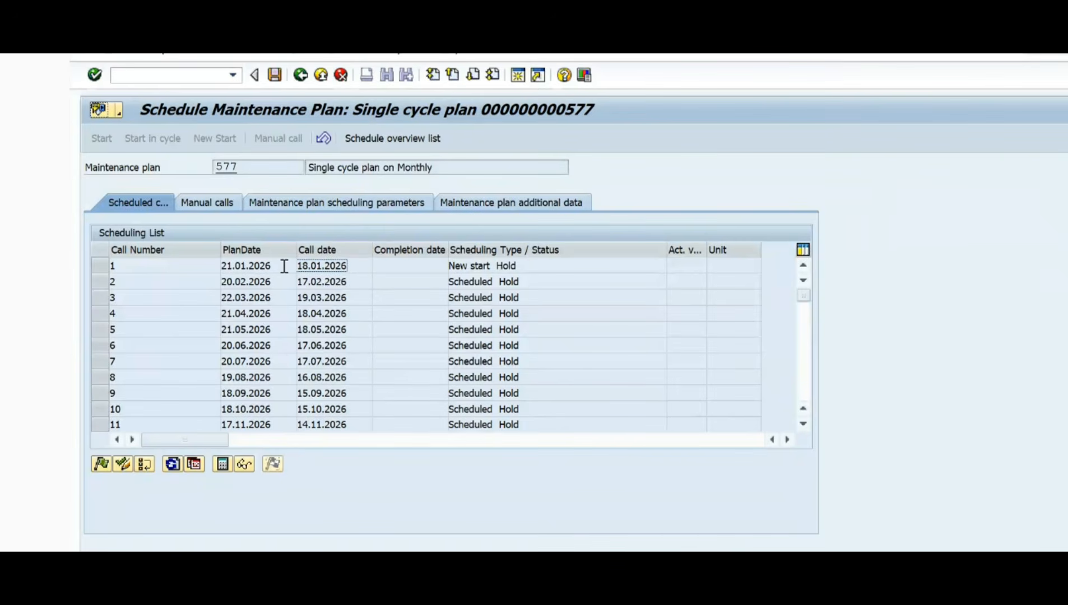
Step: Highlight the plan date of call number 1 again to review it against its call date
drag(284, 266, 162, 265)
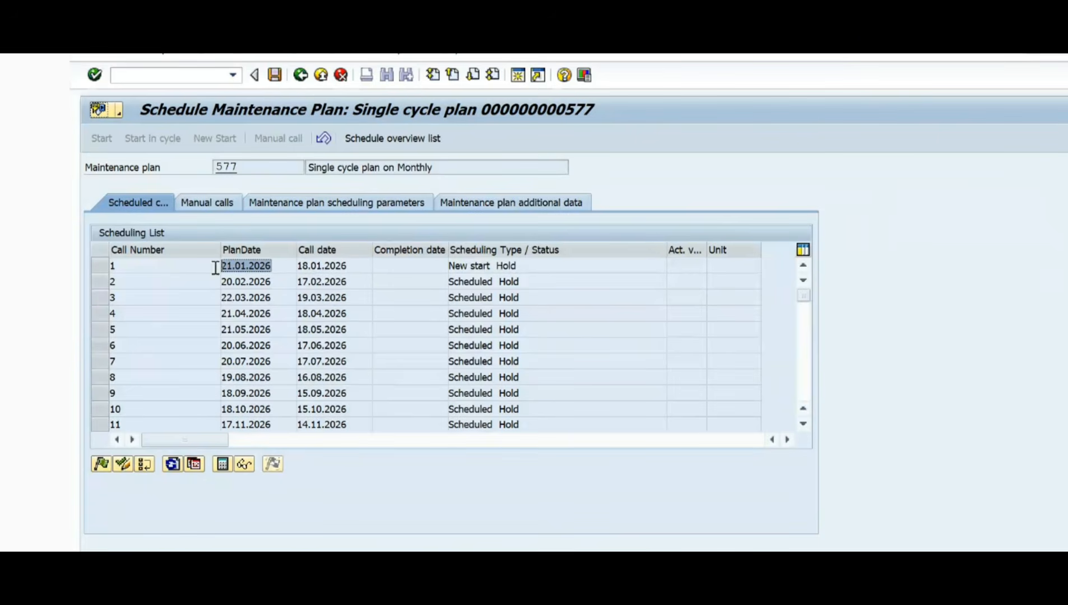
click(281, 264)
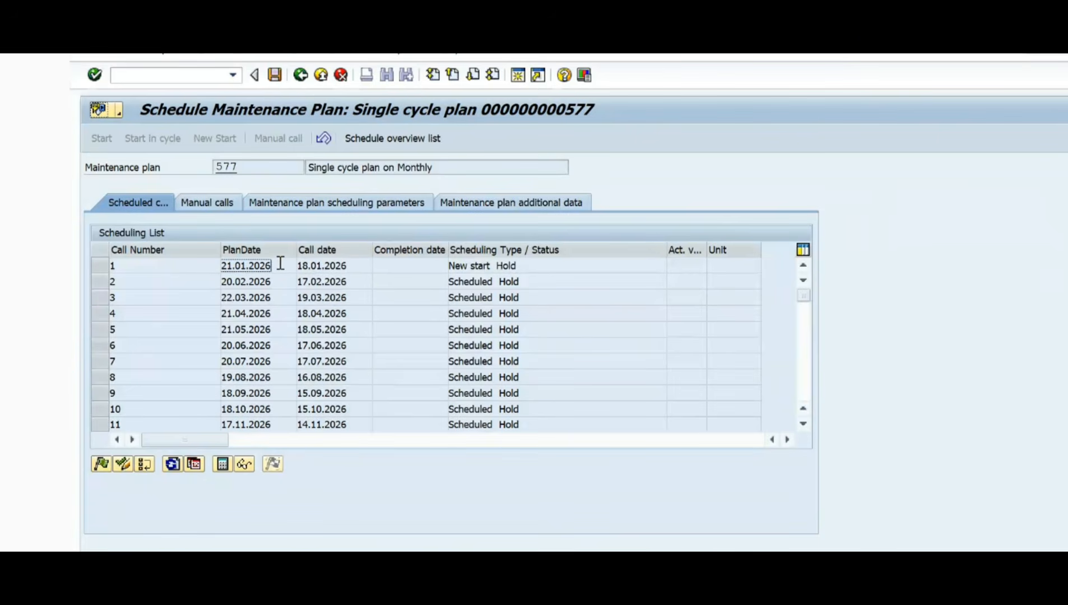
drag(281, 264, 176, 265)
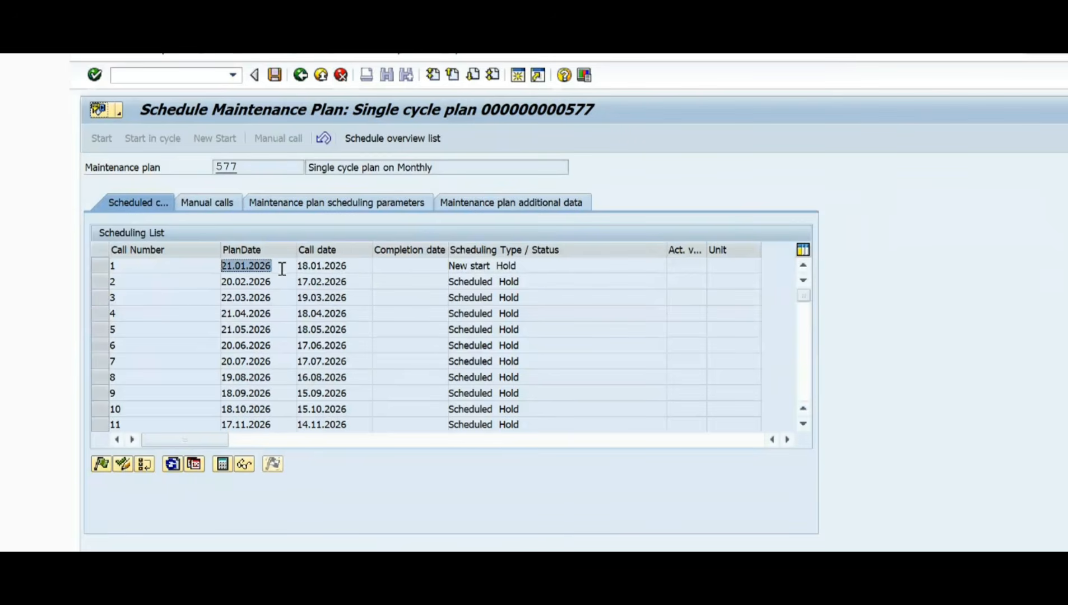
Step: Switch to the marked-up snip and write "27" and a circled "3" in red above the "1m = 30 days" note
click(359, 265)
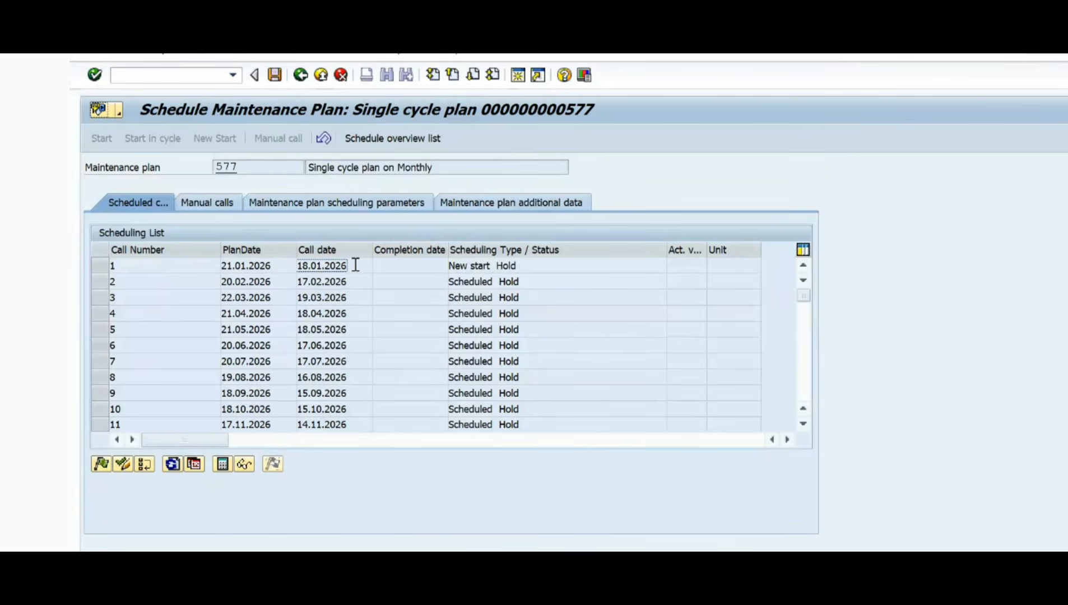
key(alt+Tab)
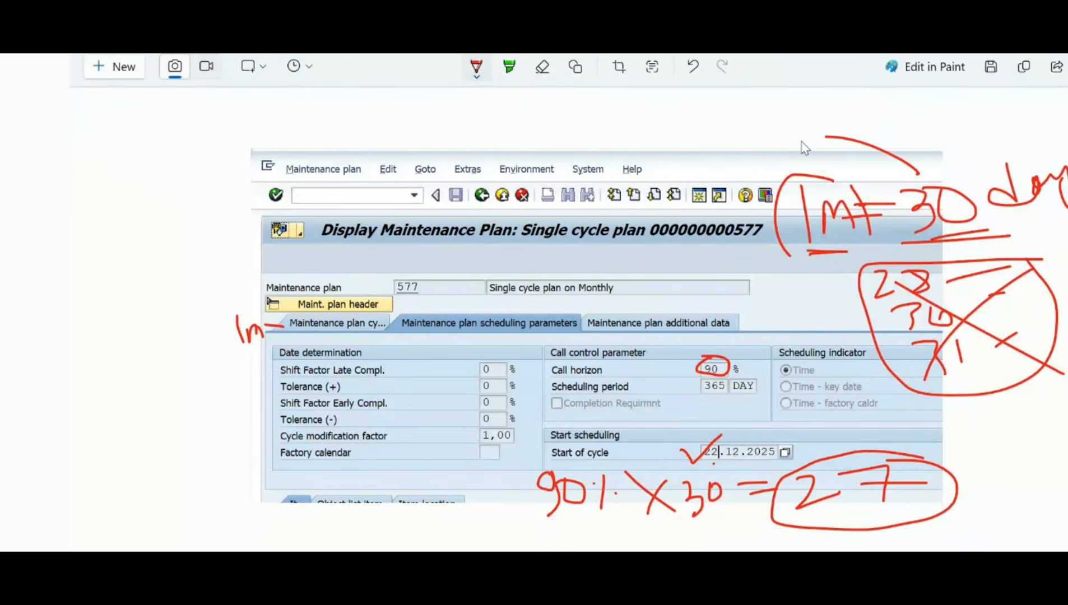
drag(806, 140, 848, 119)
drag(758, 114, 761, 138)
click(740, 149)
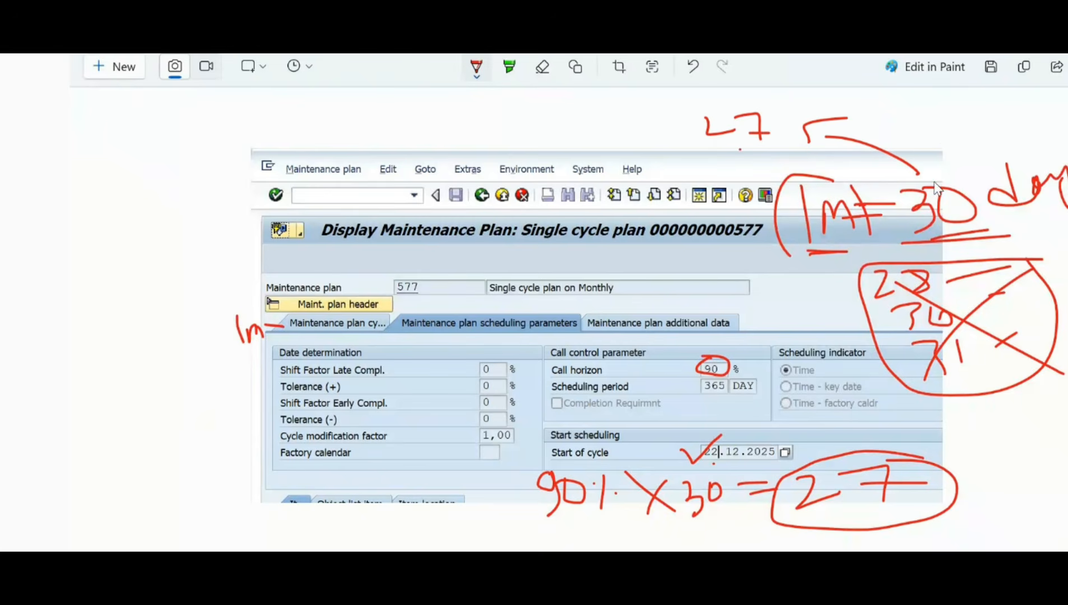
mouse_move(977, 116)
mouse_down()
mouse_move(992, 120)
mouse_move(993, 149)
mouse_move(982, 99)
mouse_move(969, 159)
mouse_move(1012, 126)
mouse_move(1003, 110)
mouse_up()
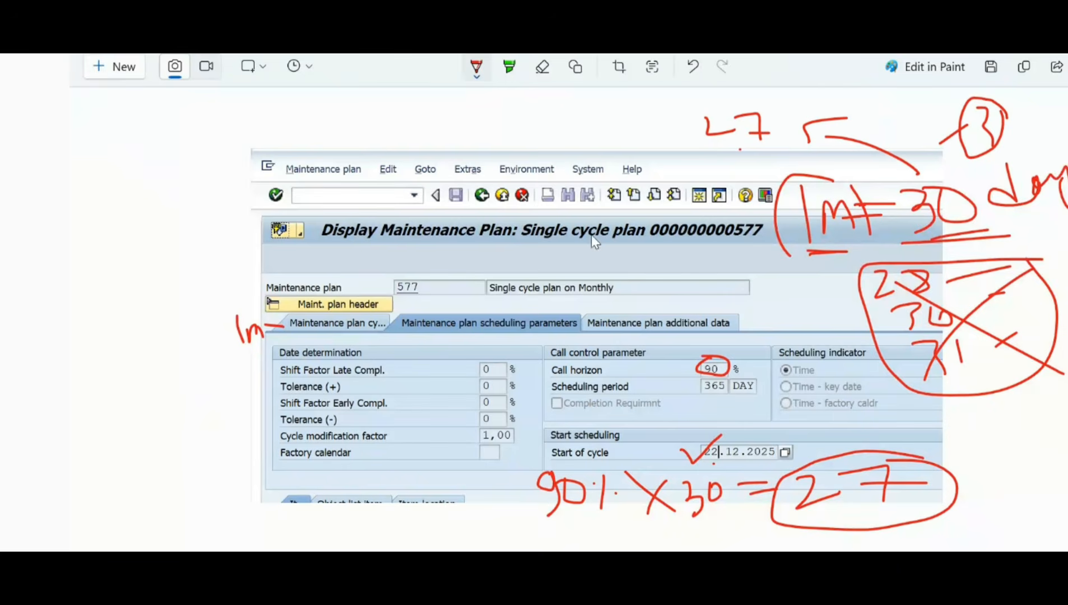
Step: Add a red check mark and the letters m, m, o, p above the plan header, circle them and link them to the circled 3
mouse_move(376, 164)
mouse_down()
mouse_move(384, 176)
mouse_move(433, 140)
mouse_move(522, 171)
mouse_move(523, 186)
mouse_up()
drag(482, 193, 524, 209)
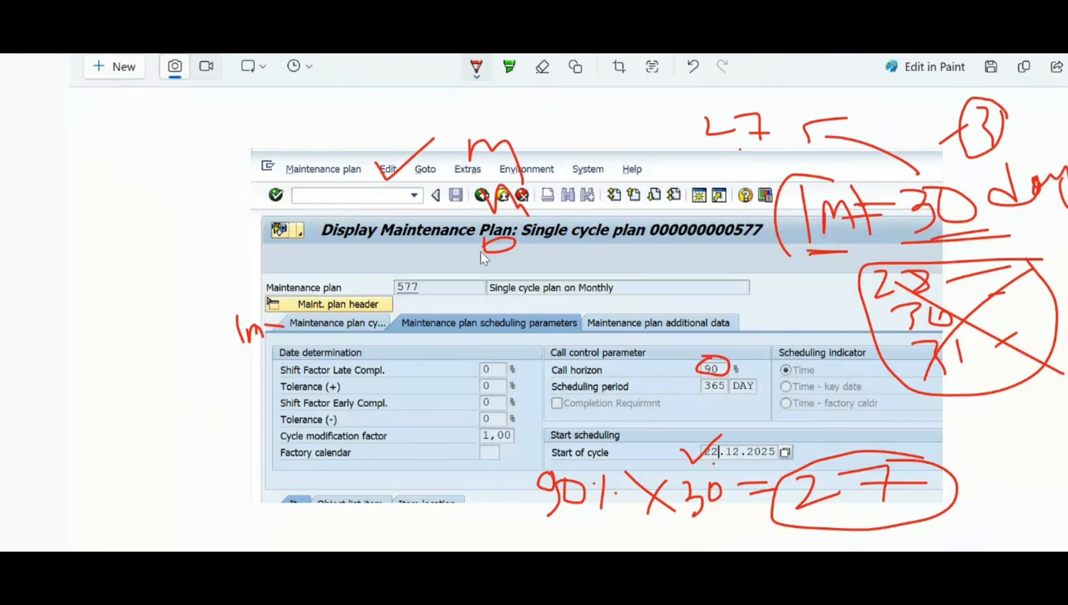
mouse_move(491, 272)
mouse_down()
mouse_move(497, 294)
mouse_move(497, 275)
mouse_up()
mouse_move(560, 188)
mouse_down()
mouse_move(408, 128)
mouse_move(379, 303)
mouse_move(579, 179)
mouse_move(807, 115)
mouse_move(922, 127)
mouse_up()
scroll(922, 128, down, 1)
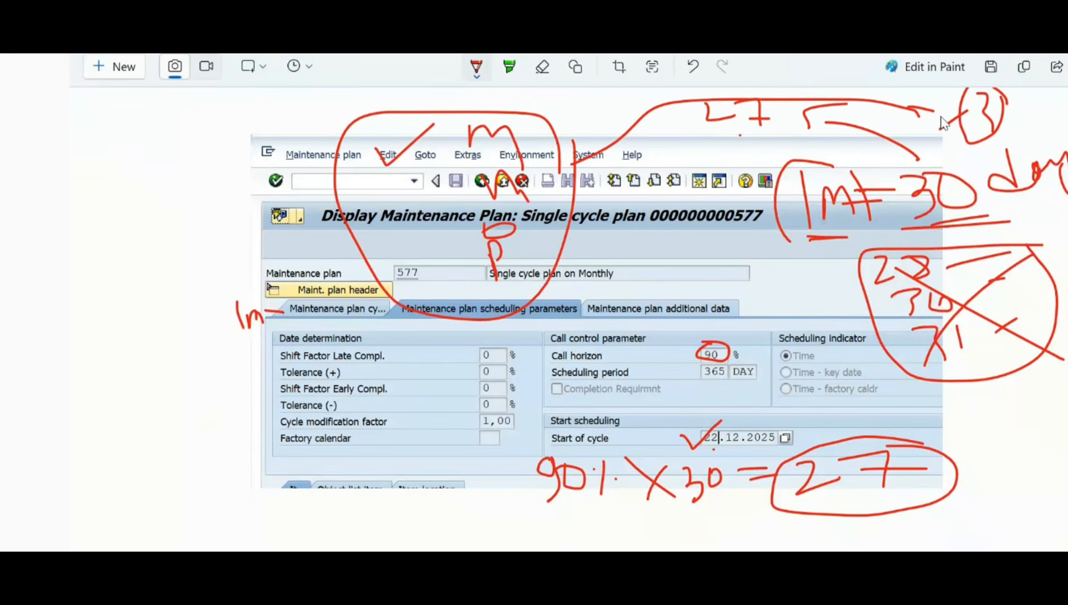
scroll(944, 122, up, 2)
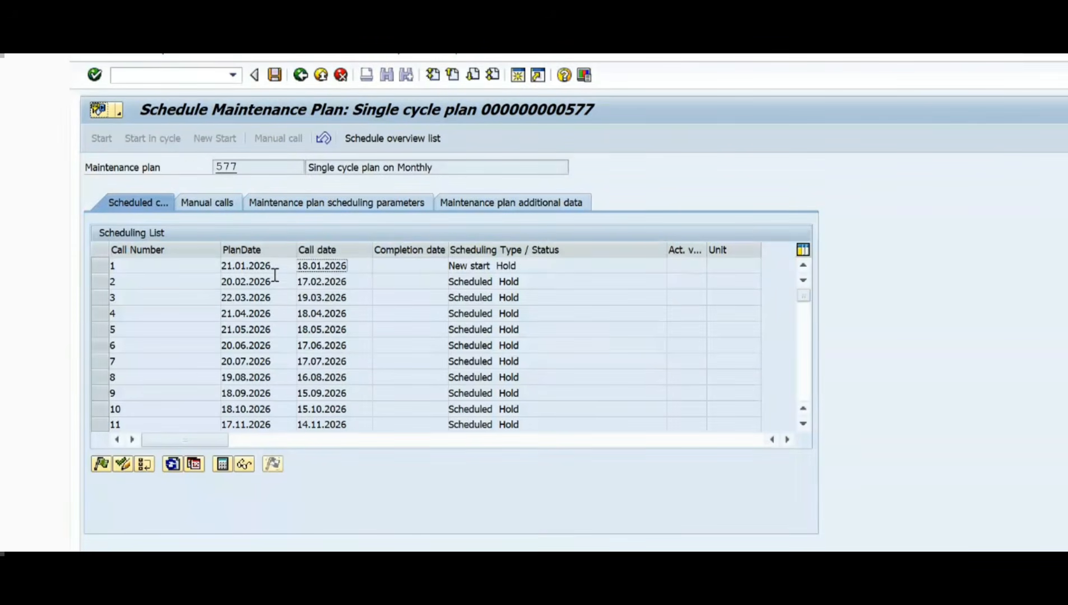
Step: Return to the SAP scheduling list and examine the plan date of call number 1 as the day the work is performed
click(278, 268)
drag(285, 268, 176, 265)
click(282, 262)
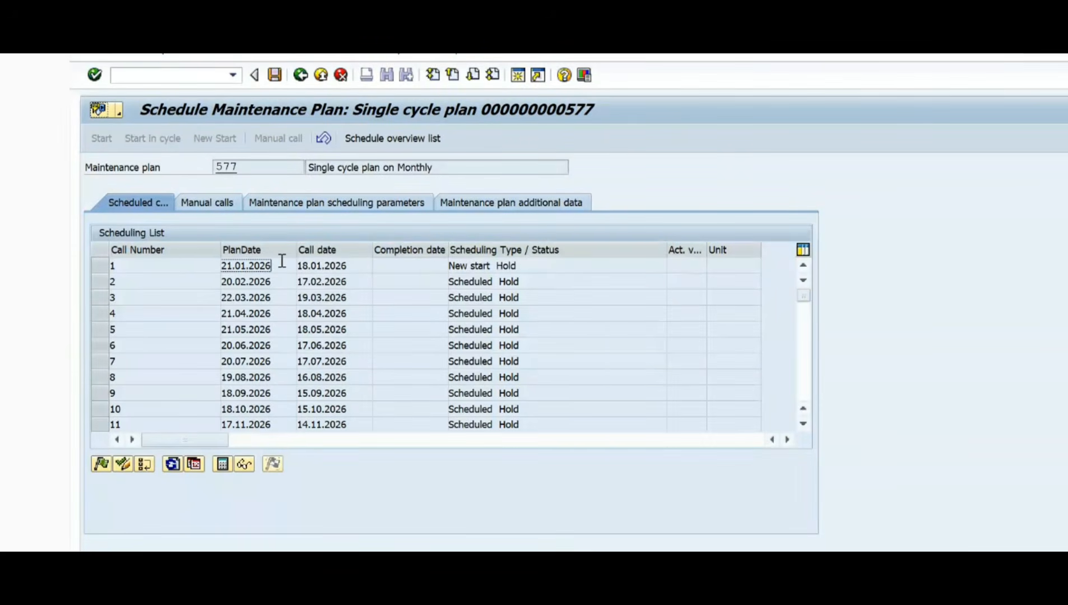
drag(282, 266, 229, 273)
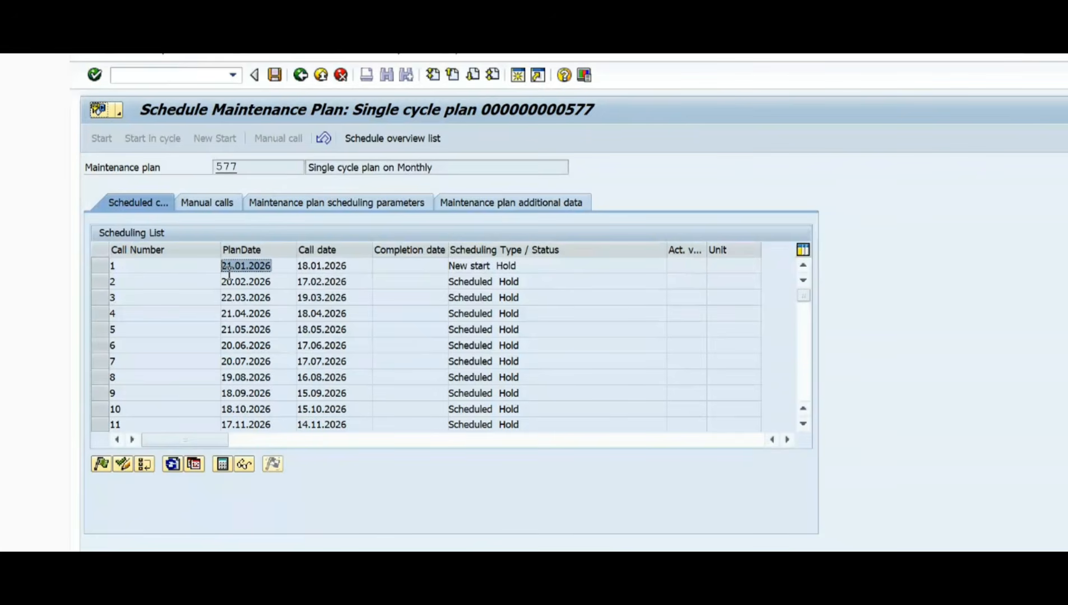
click(289, 271)
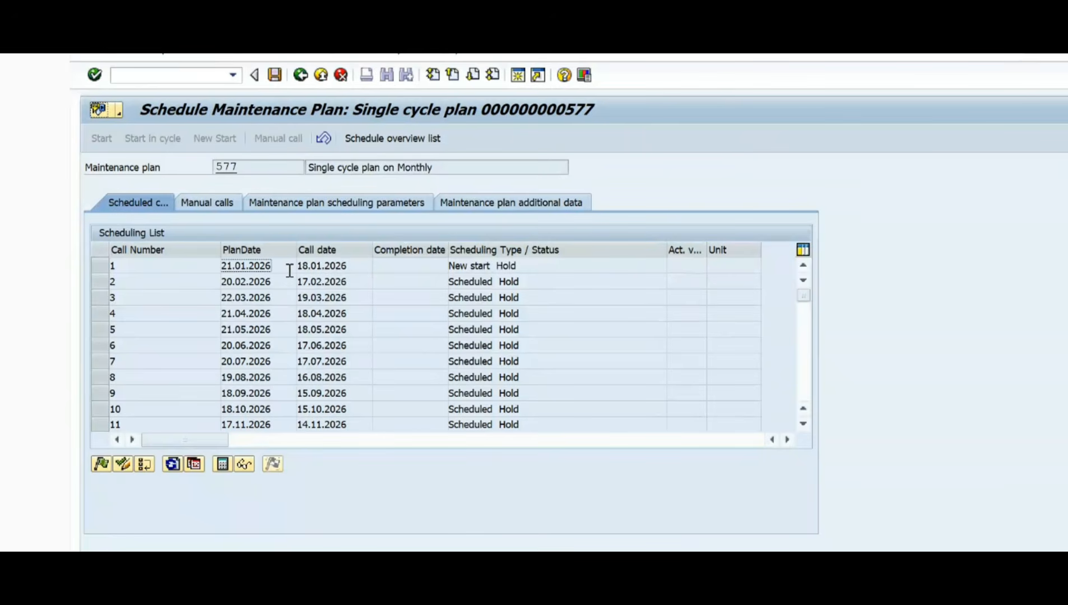
drag(269, 267, 170, 267)
click(286, 266)
drag(286, 267, 162, 269)
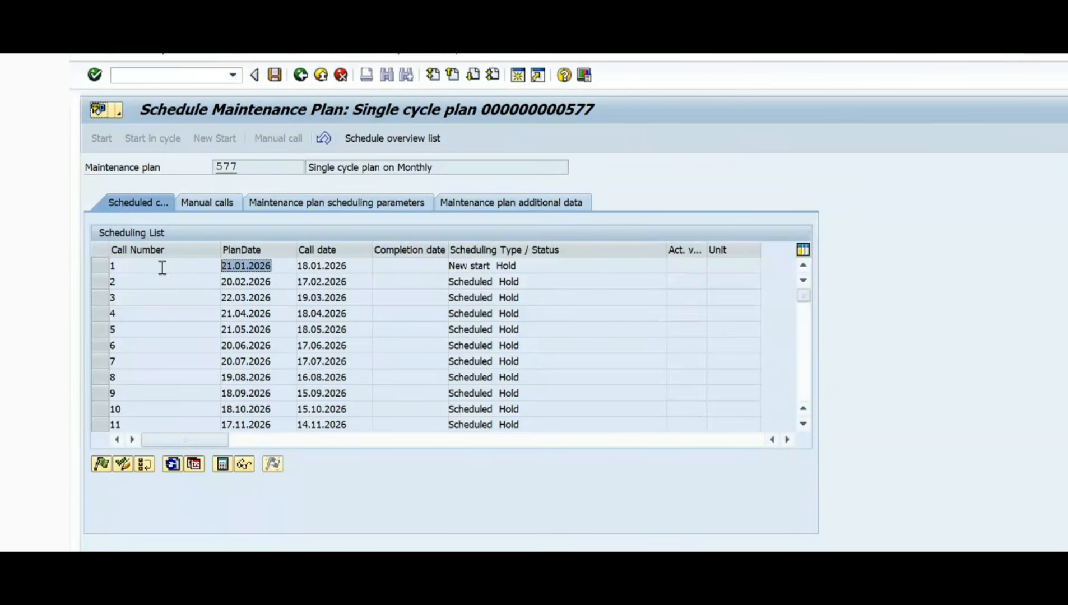
click(280, 267)
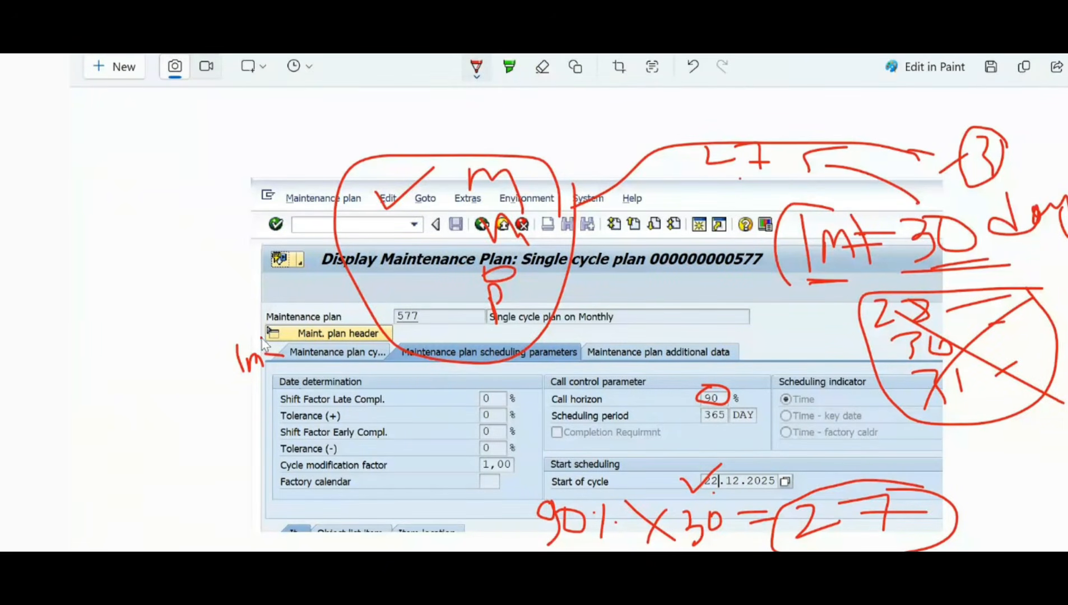
Step: On the snip, circle the 1m cycle and call horizon, mark the start of cycle, and write "days" after the 27
mouse_move(268, 337)
mouse_down()
mouse_move(259, 412)
mouse_move(278, 354)
mouse_up()
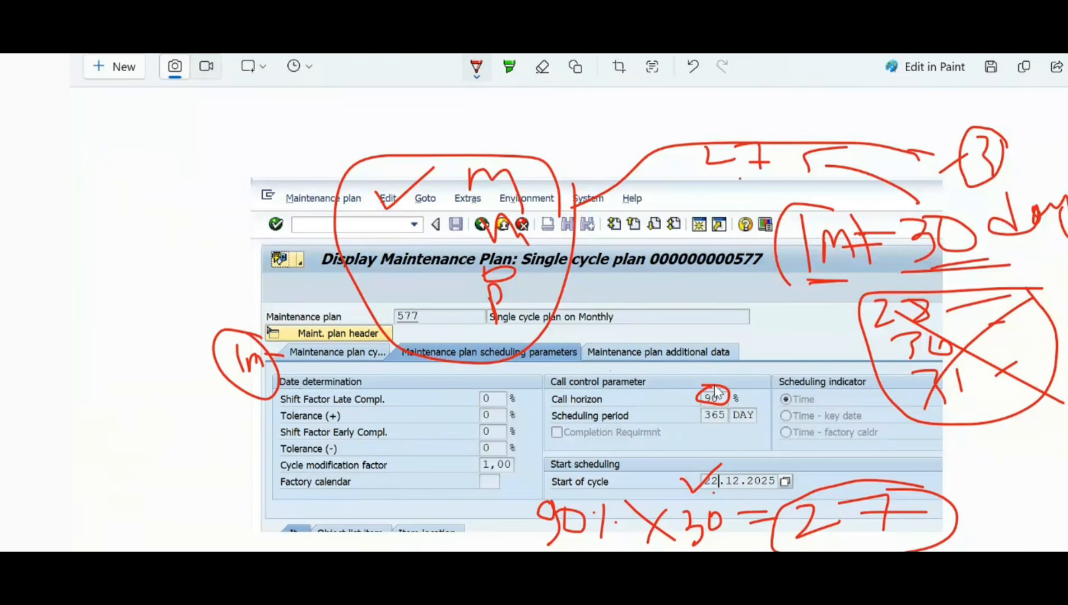
drag(732, 415, 653, 370)
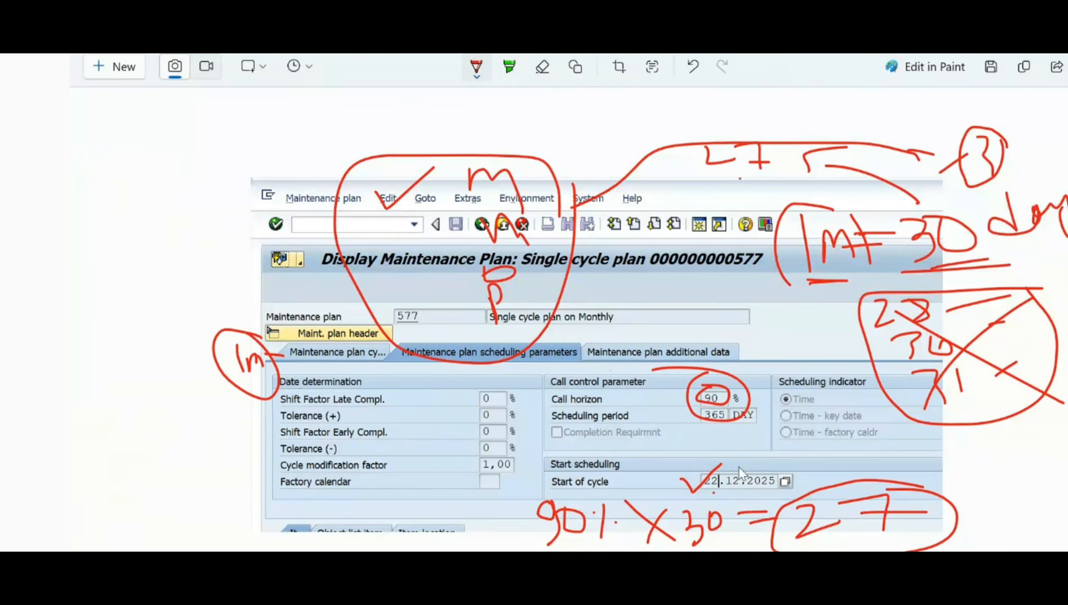
mouse_move(775, 465)
mouse_down()
mouse_move(801, 471)
mouse_move(794, 497)
mouse_up()
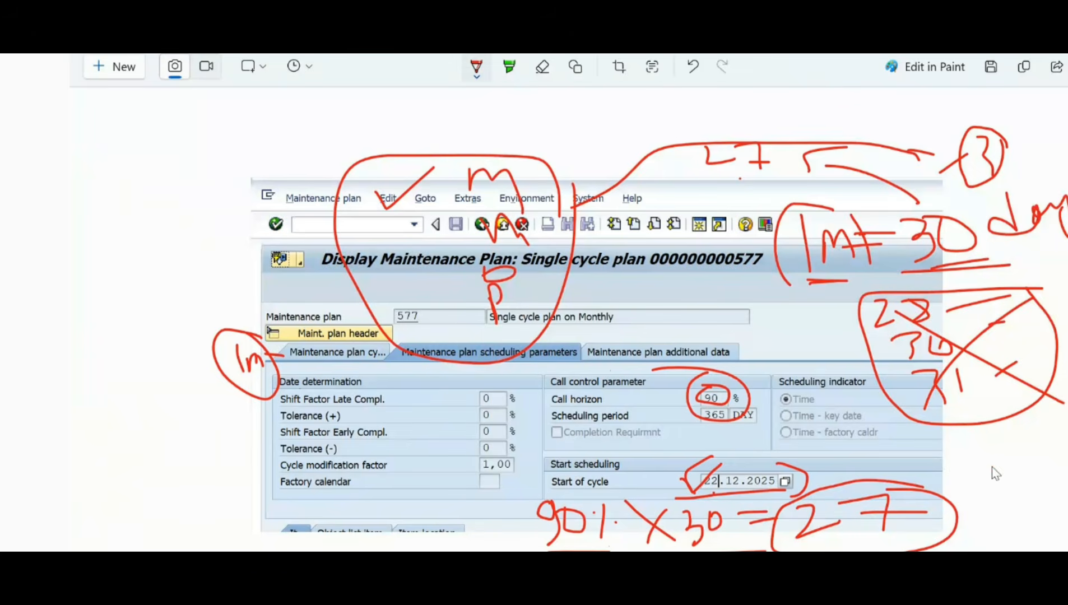
mouse_move(992, 466)
mouse_down()
mouse_move(978, 507)
mouse_move(1066, 486)
mouse_move(1062, 522)
mouse_up()
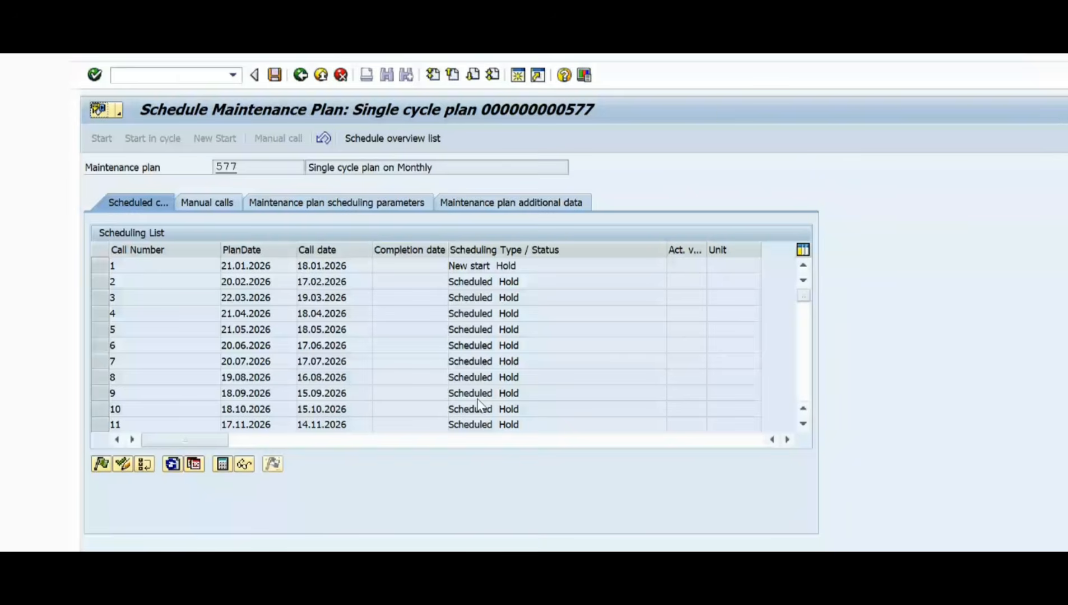
Step: In the scheduling list, compare call number 1's plan and call dates, and step through calls 1, 2, 3, 4 and 6
click(295, 268)
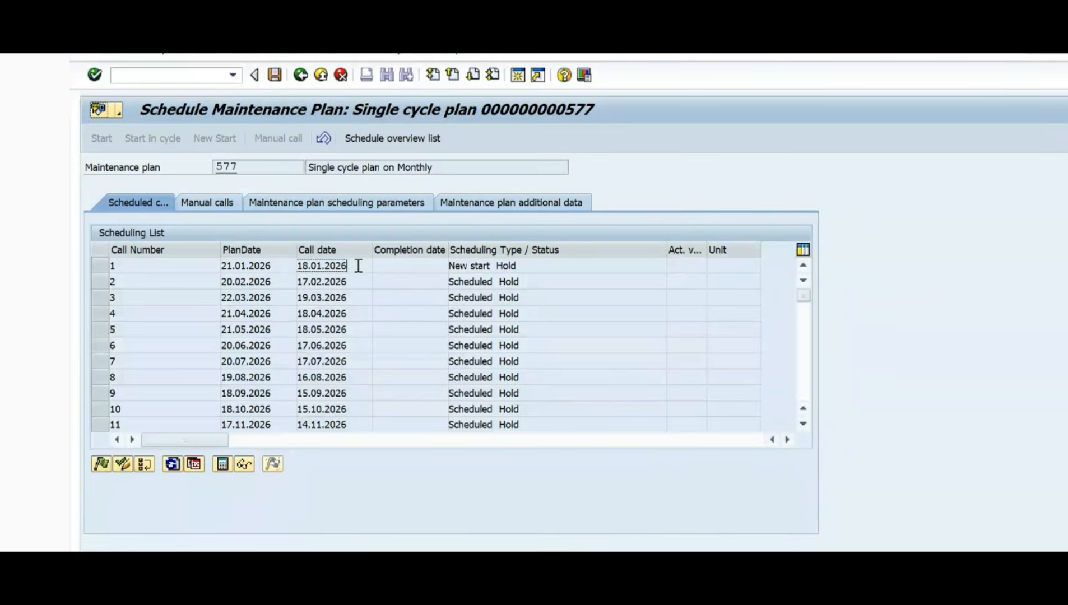
click(277, 268)
click(355, 266)
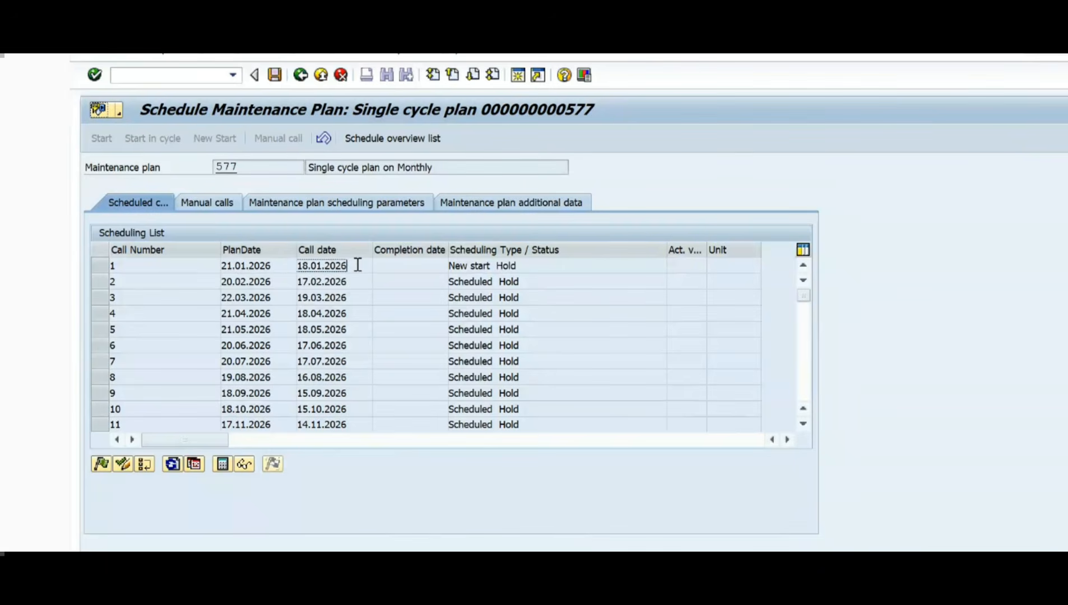
click(108, 265)
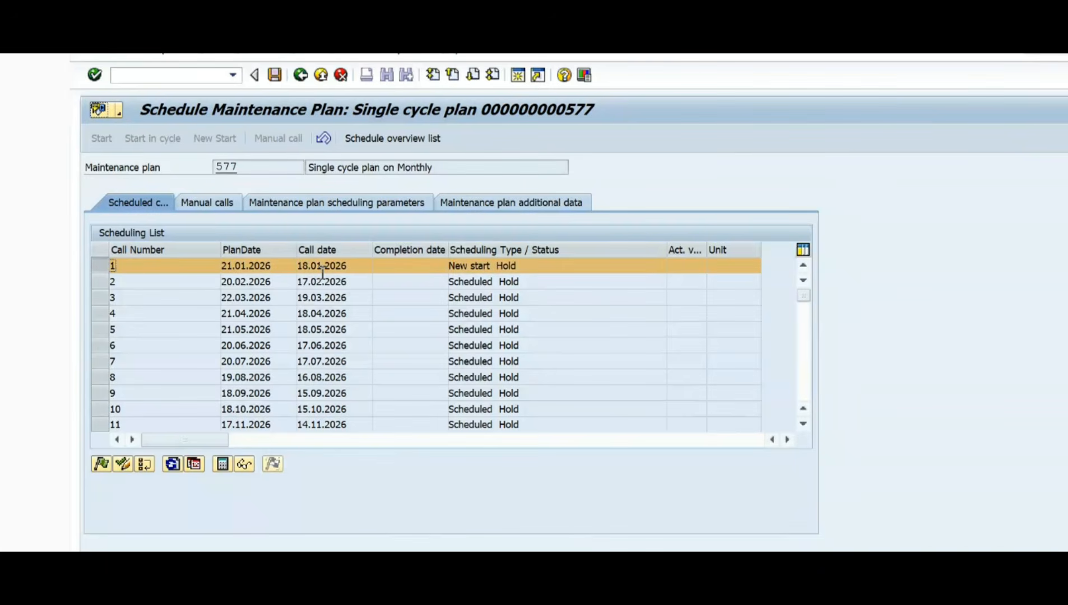
click(104, 282)
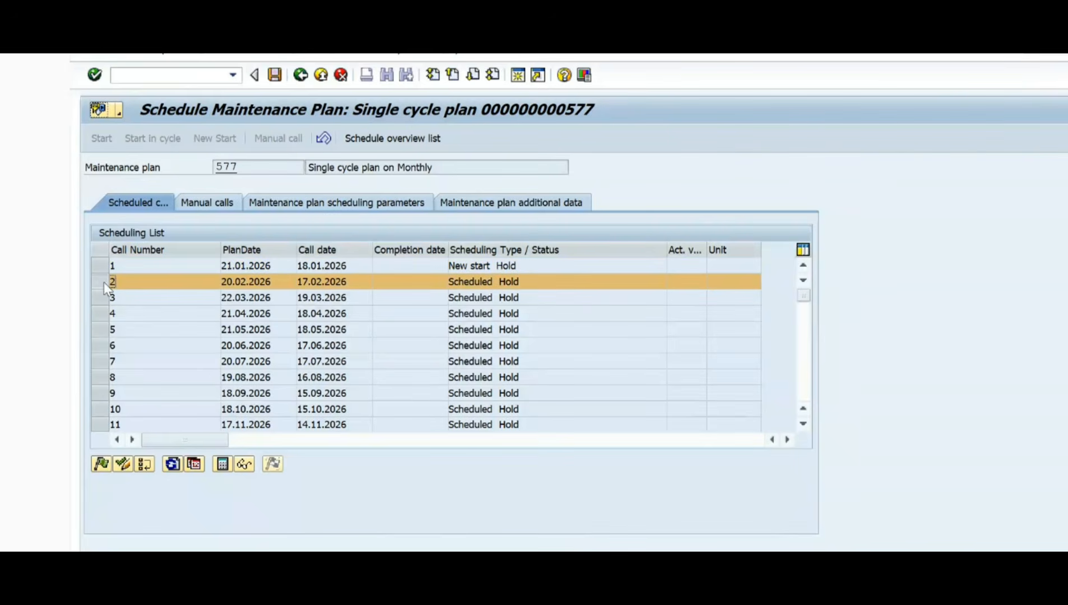
click(104, 297)
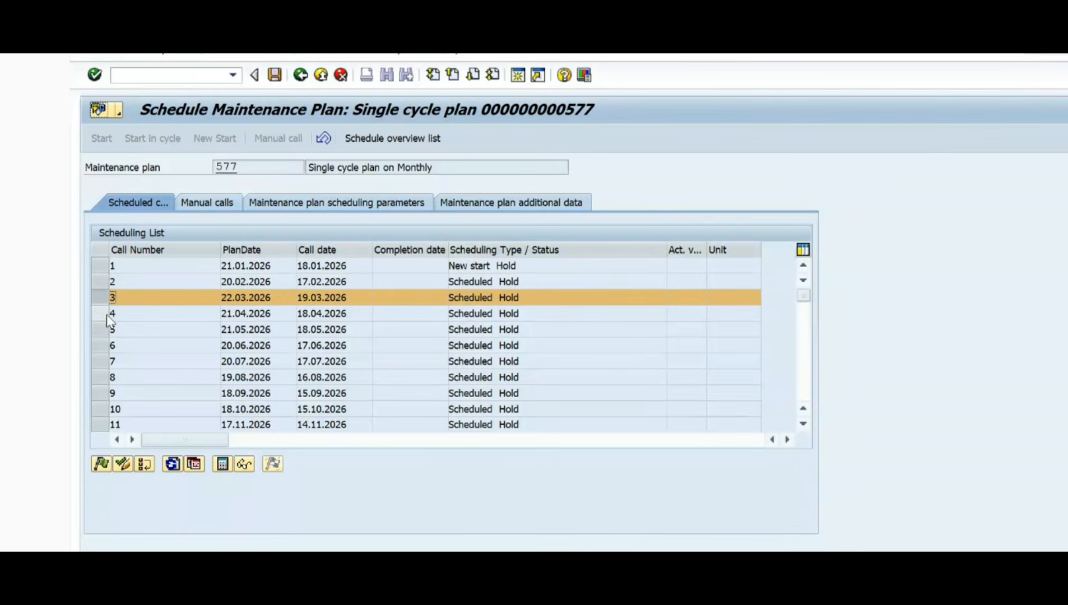
click(105, 314)
click(107, 345)
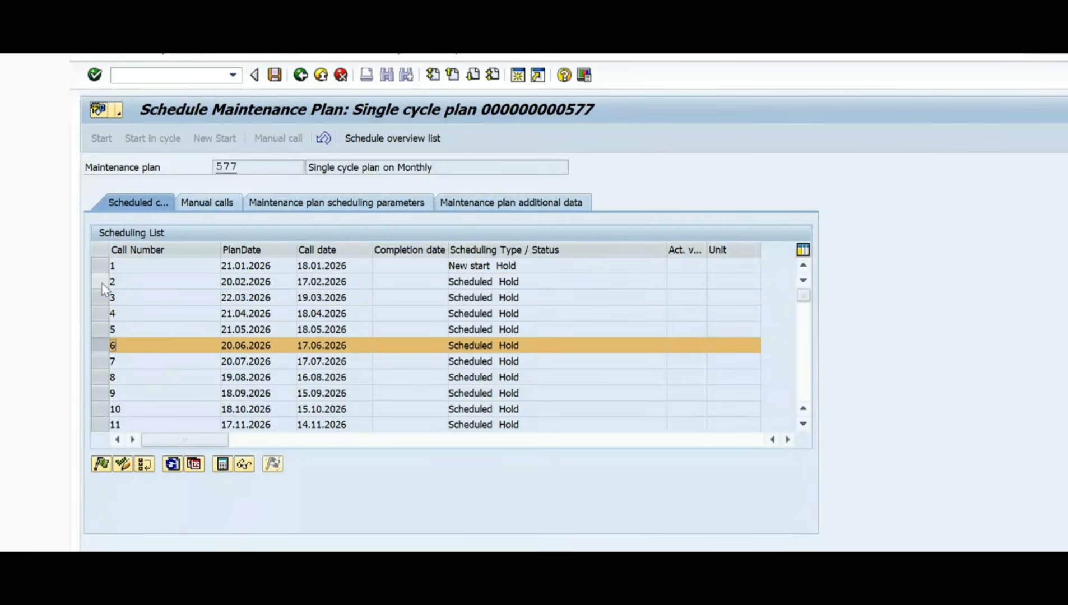
click(101, 267)
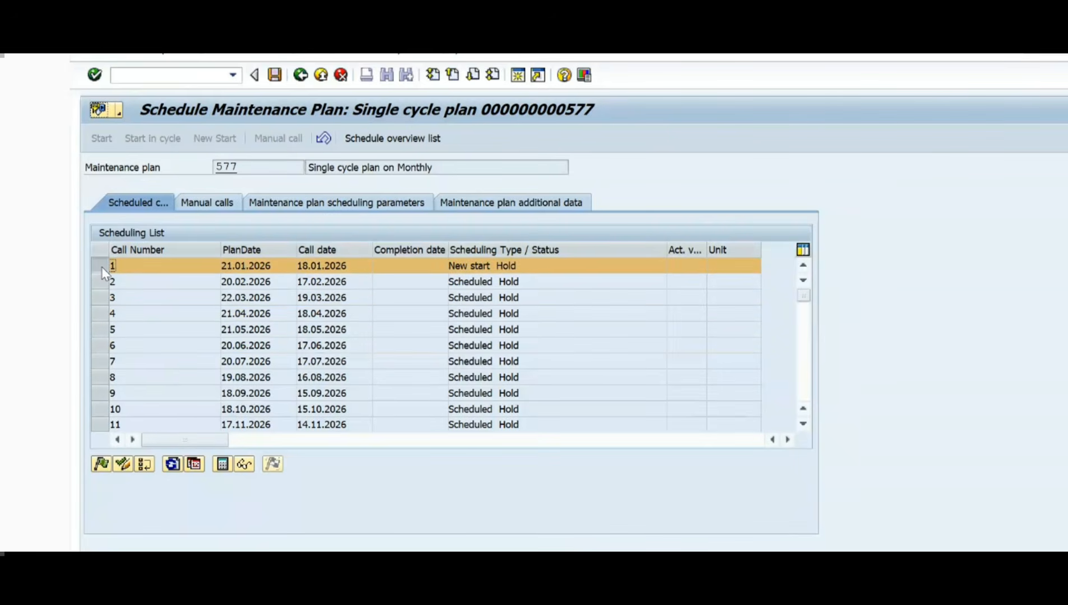
click(409, 266)
Step: Leave the scheduling screen of plan 577 and switch to SAP Logon 750
key(alt+Tab)
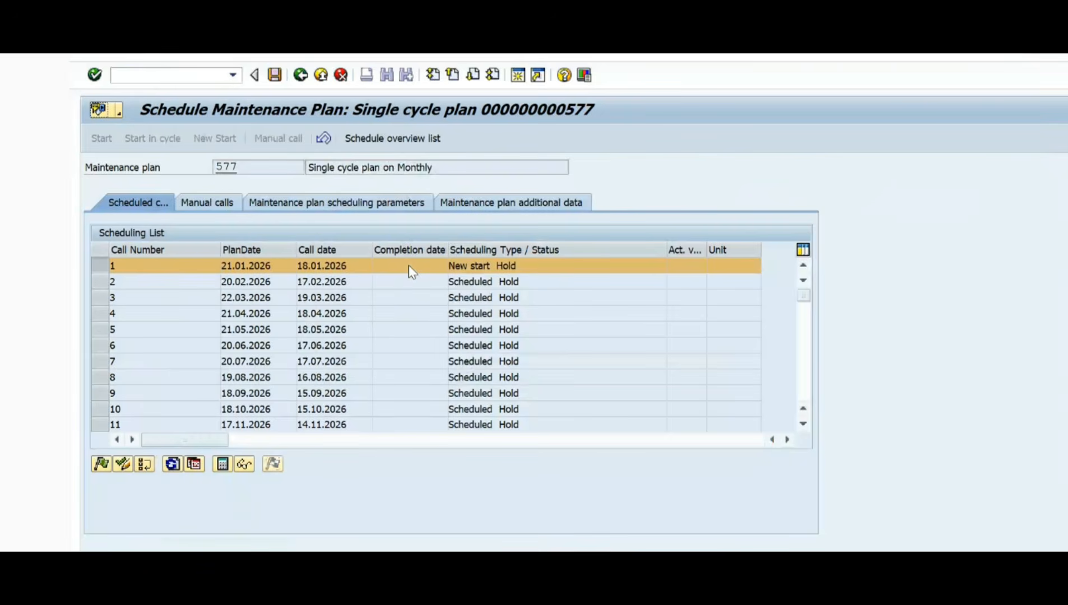
key(alt+Tab)
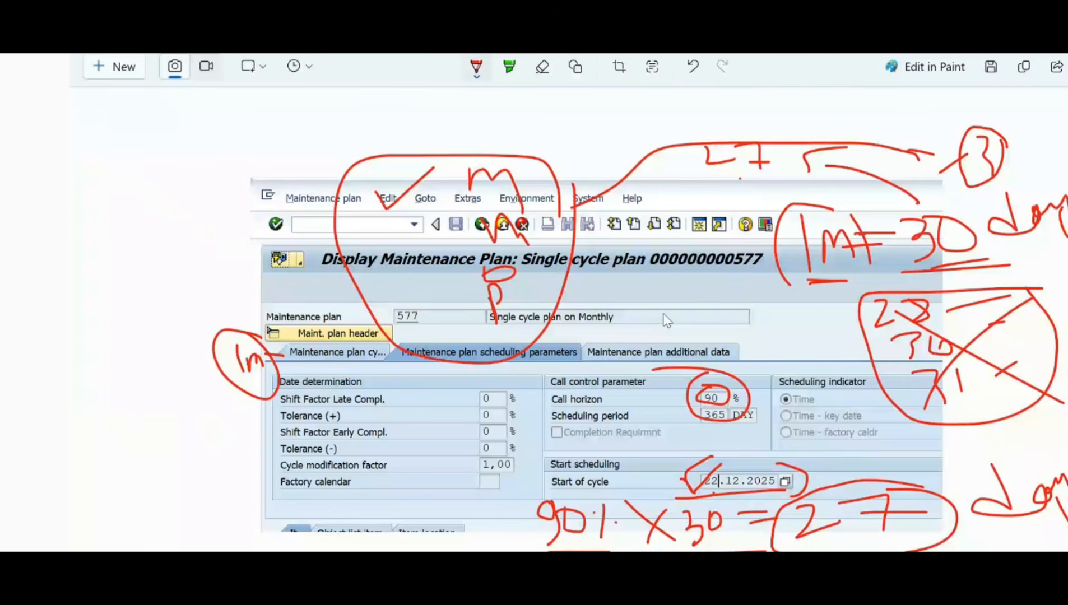
key(alt+Tab)
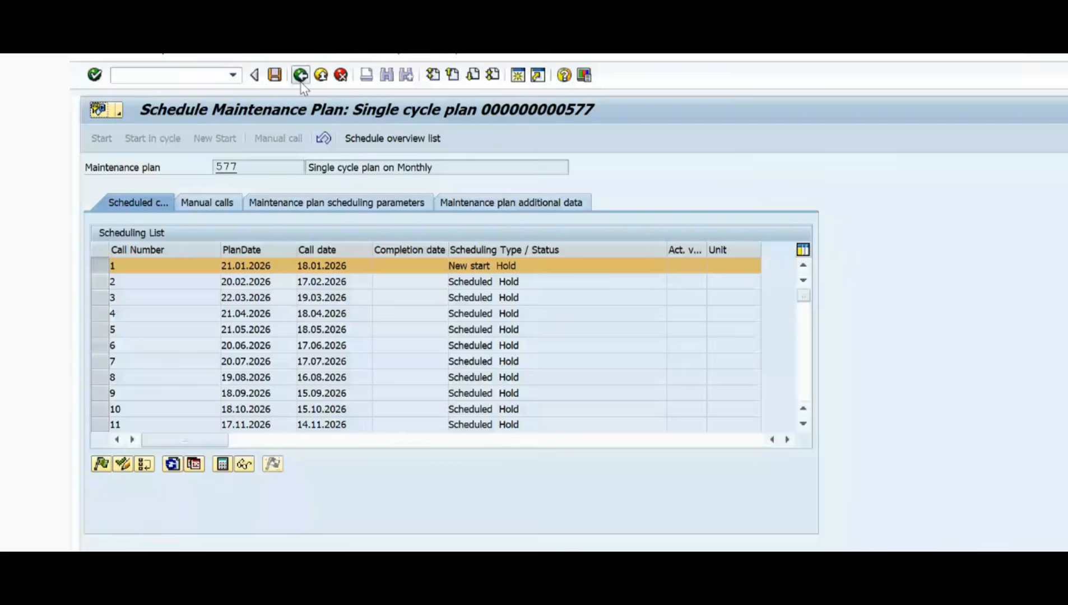
click(301, 81)
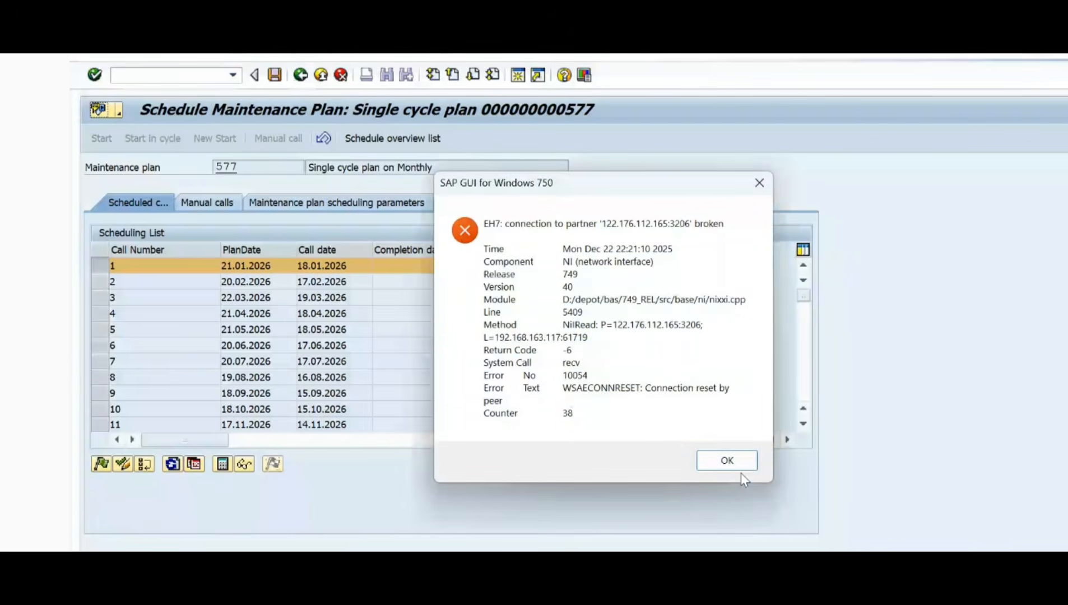
key(alt+Tab)
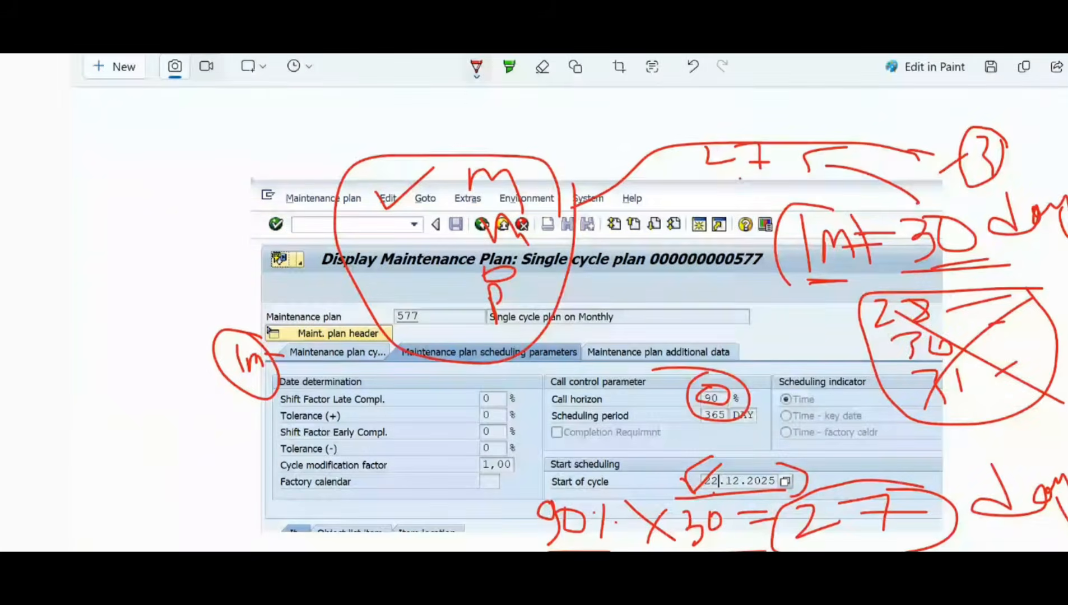
key(alt+Tab)
Step: Log on to the ECC Functional system with the account's user name and password, continuing this logon and ending any others
drag(444, 434, 503, 444)
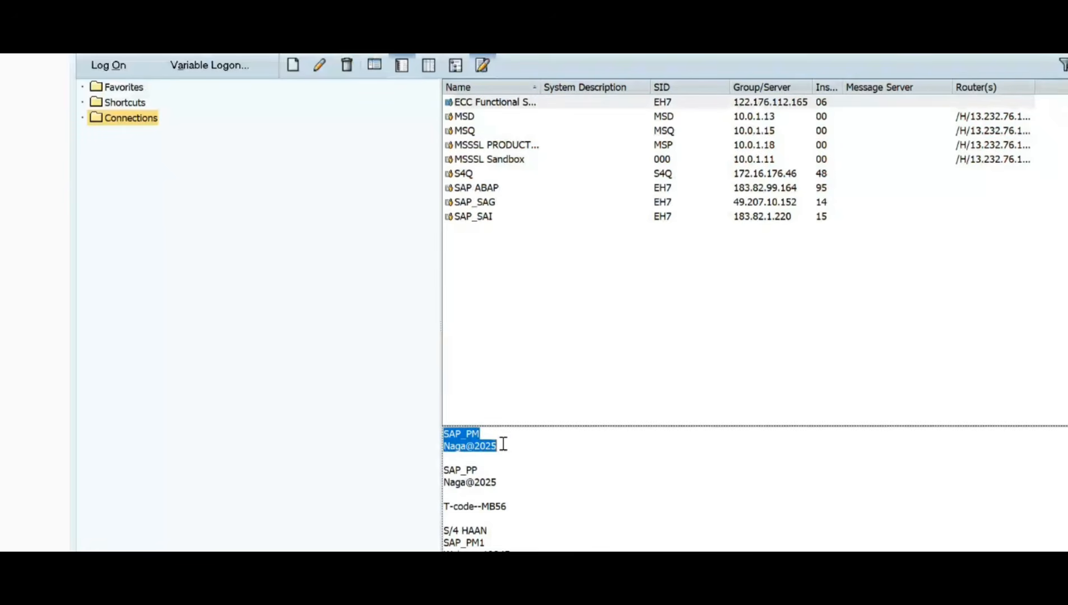
click(481, 102)
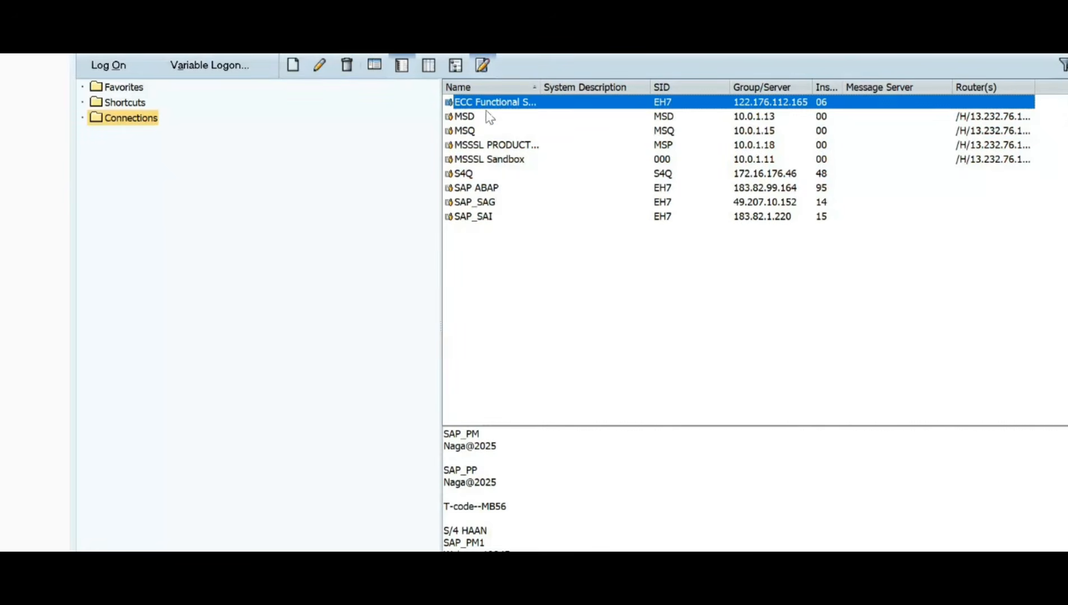
key(ctrl+v)
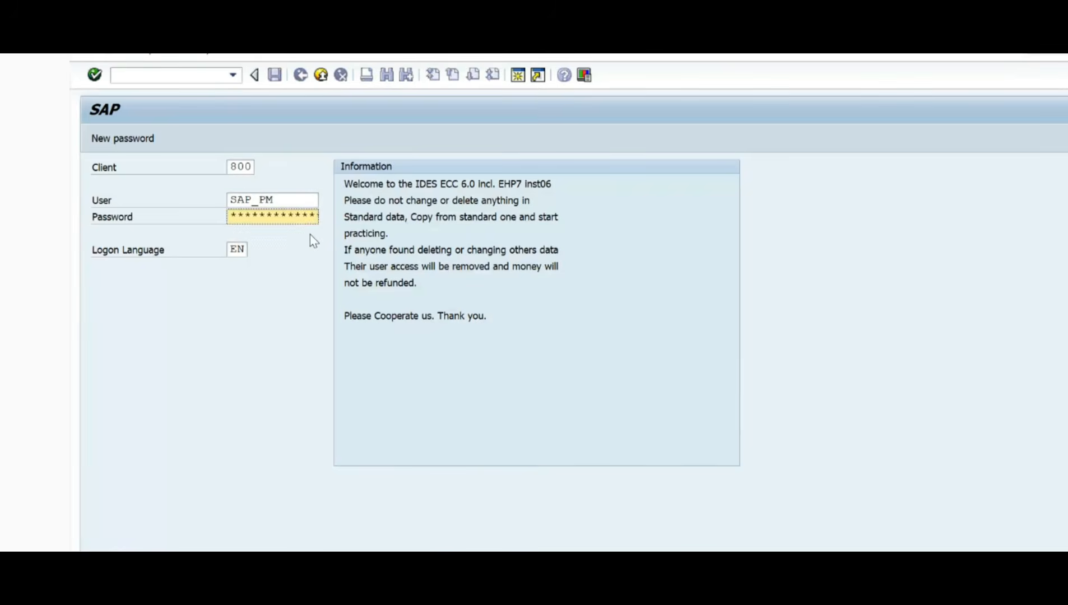
key(Return)
key(Up)
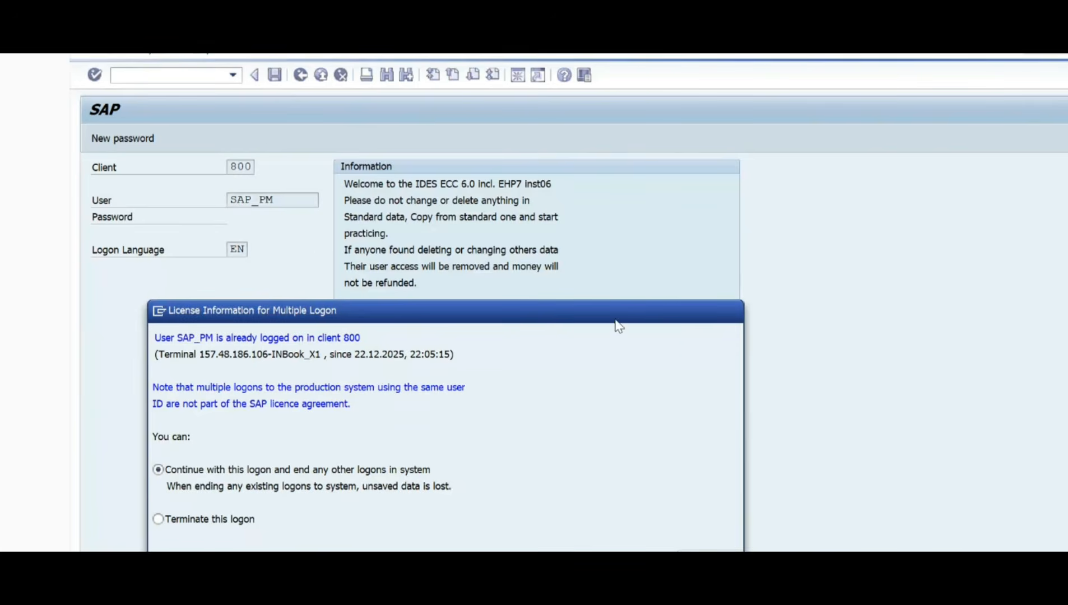
Step: Switch to the training notes in Notepad and review the definitions of call number, call date, plan date, completion date and scheduling period
key(alt+Tab)
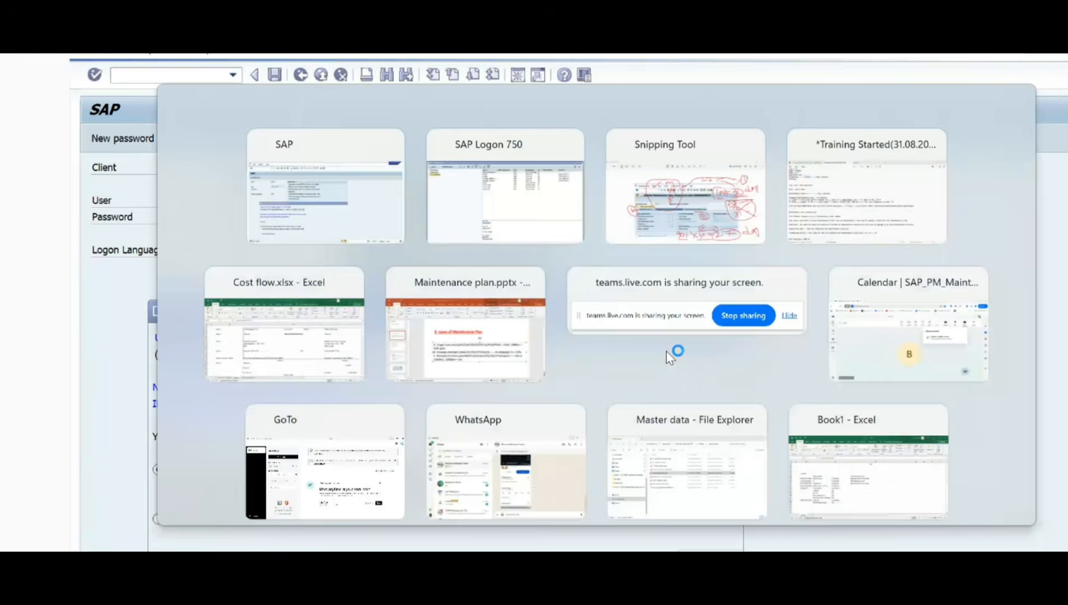
key(alt+Tab)
key(alt+Tab)
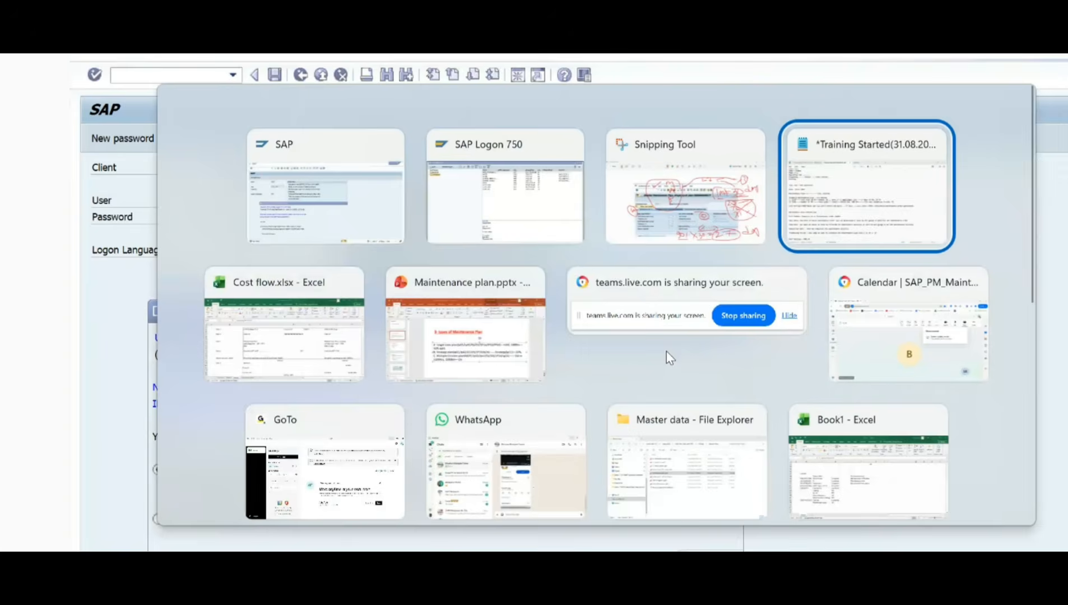
scroll(148, 290, down, 4)
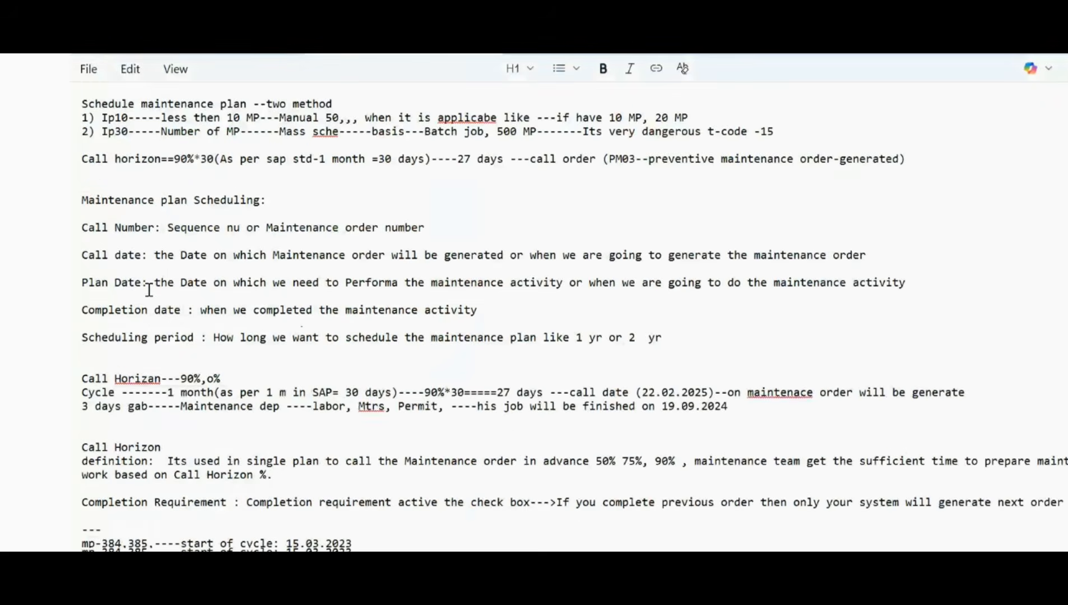
scroll(149, 289, down, 1)
drag(148, 192, 74, 196)
drag(186, 193, 383, 192)
drag(84, 231, 81, 220)
drag(187, 220, 748, 222)
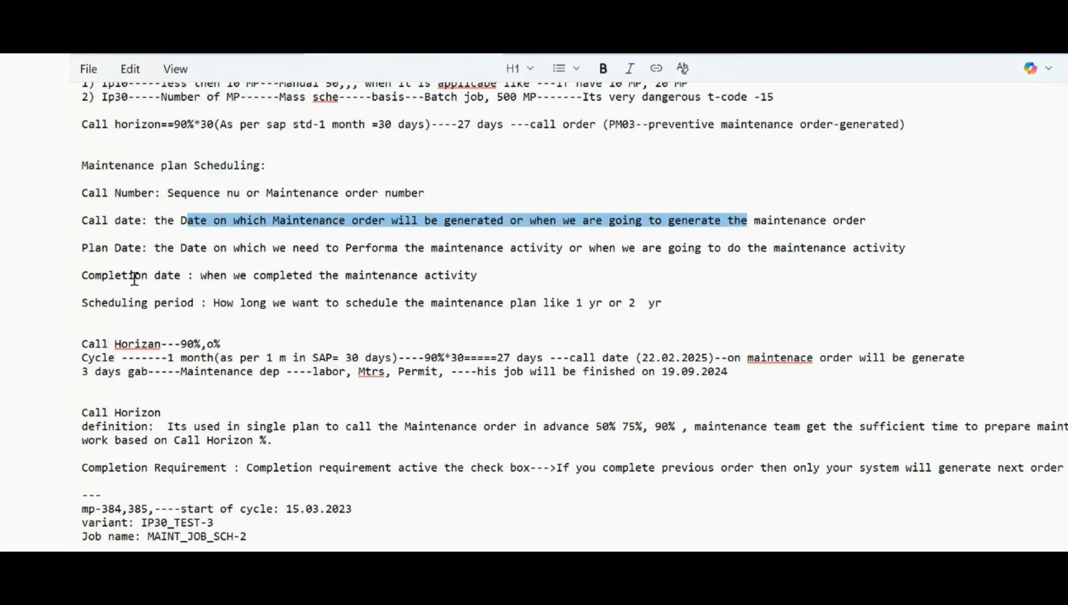
drag(177, 253, 685, 264)
click(155, 289)
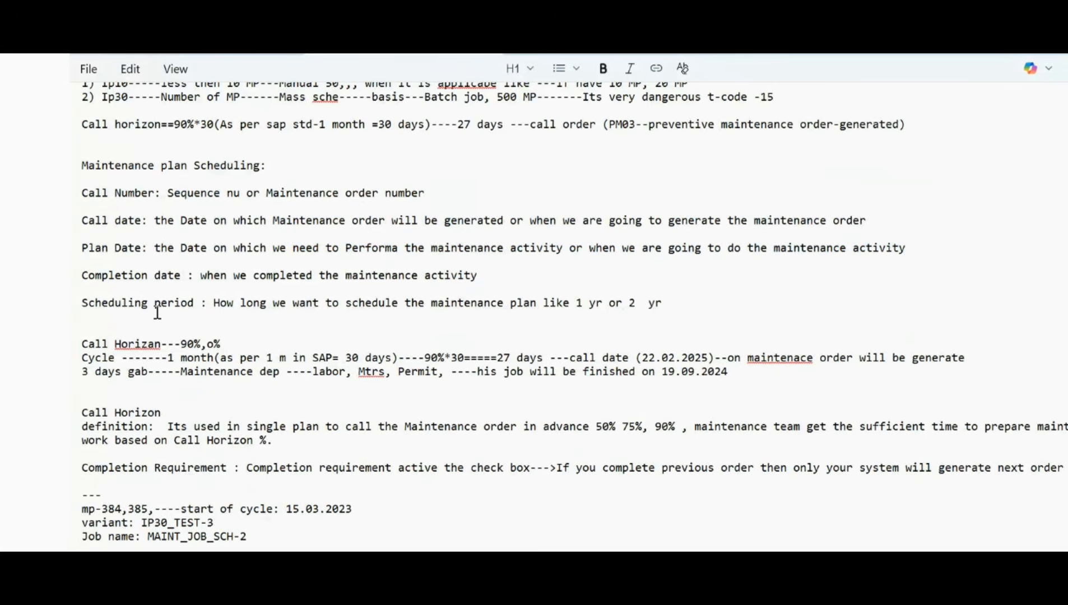
drag(220, 306, 642, 306)
Step: Examine the notes on call horizon and the one-month cycle calculation, including the resulting call date
click(205, 356)
drag(102, 350, 267, 351)
scroll(252, 350, down, 1)
click(84, 372)
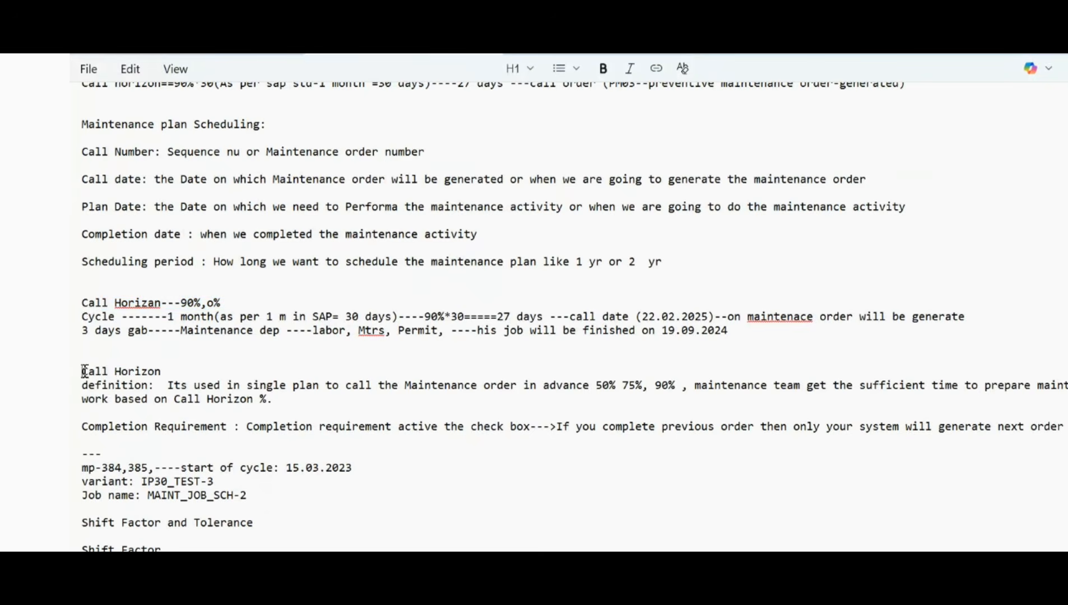
drag(84, 371, 98, 400)
click(130, 332)
click(201, 303)
drag(167, 317, 456, 317)
click(379, 318)
click(465, 317)
drag(570, 318, 665, 318)
click(726, 318)
Step: Review the notes on the 3-day preparation gap and the call horizon definition, and switch back to SAP
drag(181, 331, 276, 335)
click(290, 346)
drag(453, 331, 321, 332)
click(418, 358)
drag(676, 386, 513, 387)
click(767, 395)
key(alt+Tab)
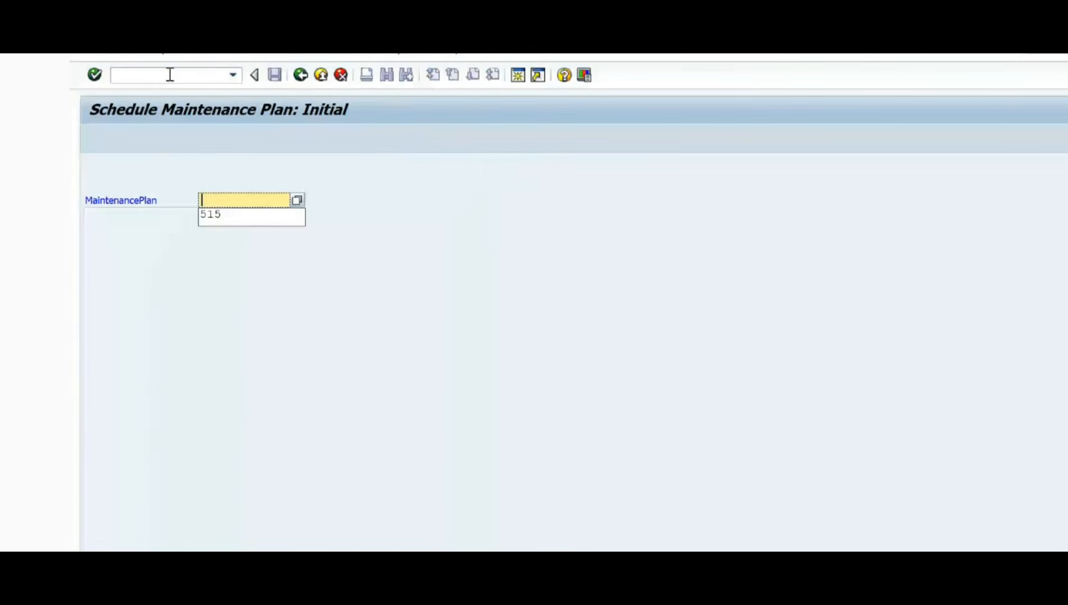
Step: Open maintenance plan 577 for scheduling, start its schedule to generate the calls, and save it
text(577)
key(Return)
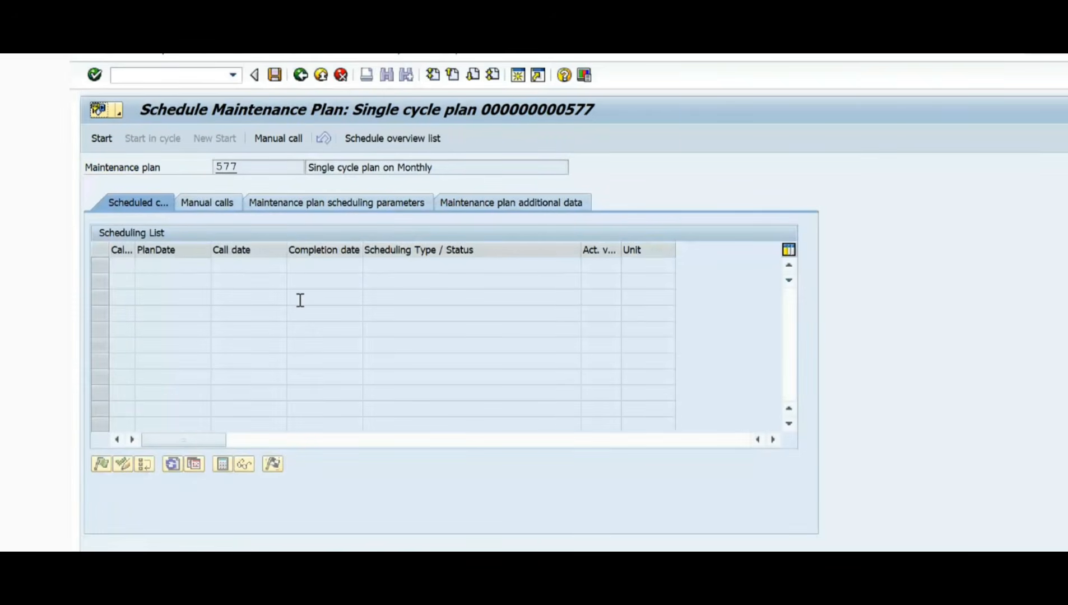
click(100, 139)
click(493, 293)
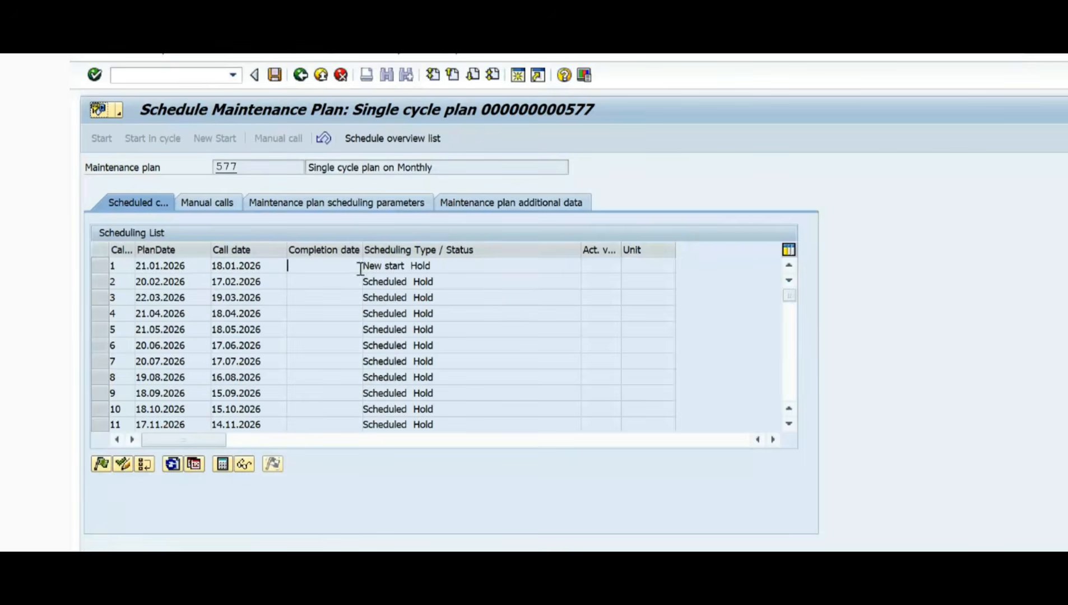
click(471, 267)
click(275, 76)
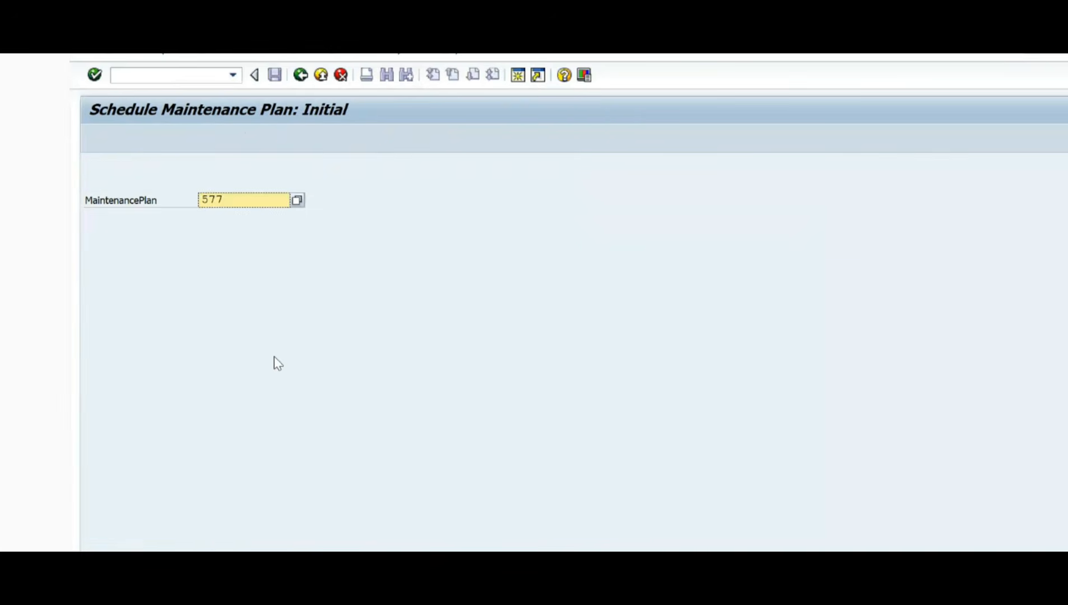
Step: Reopen plan 577 for scheduling and examine the call date of the first call
key(Return)
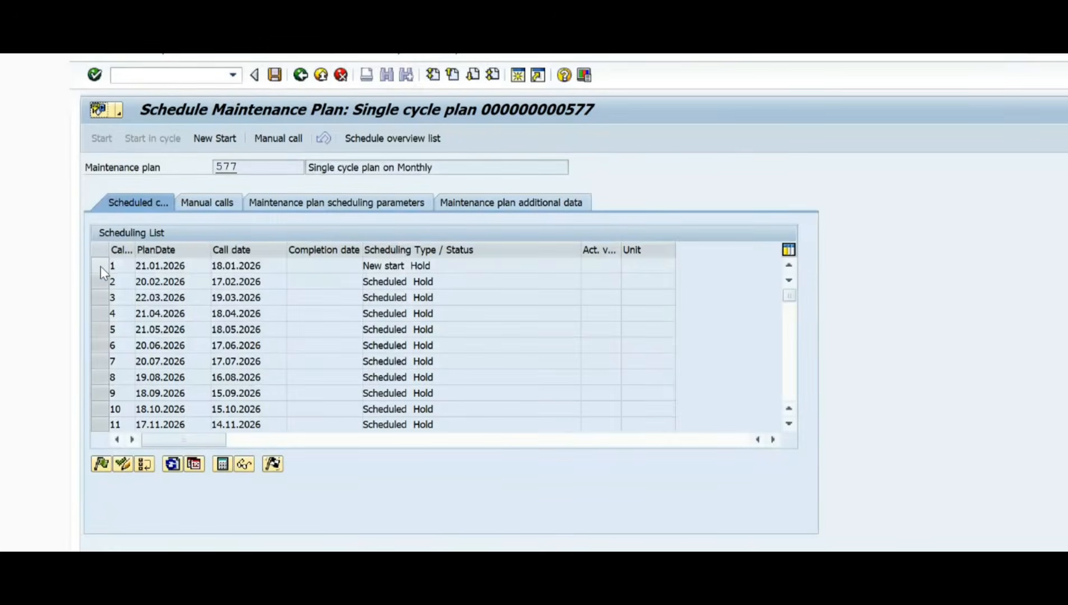
click(100, 266)
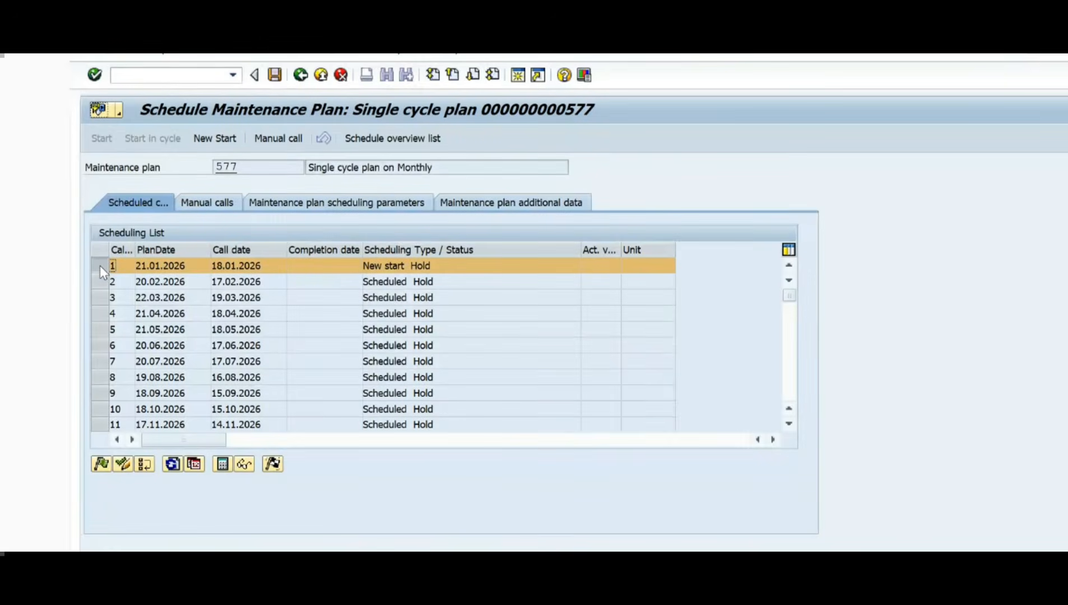
click(271, 269)
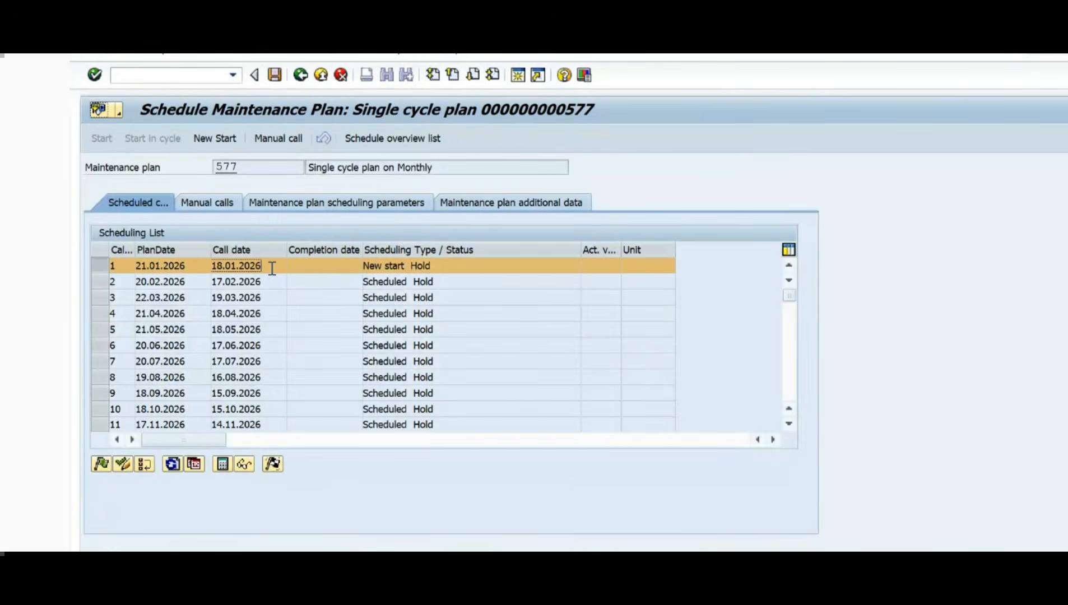
click(96, 268)
drag(267, 267, 216, 268)
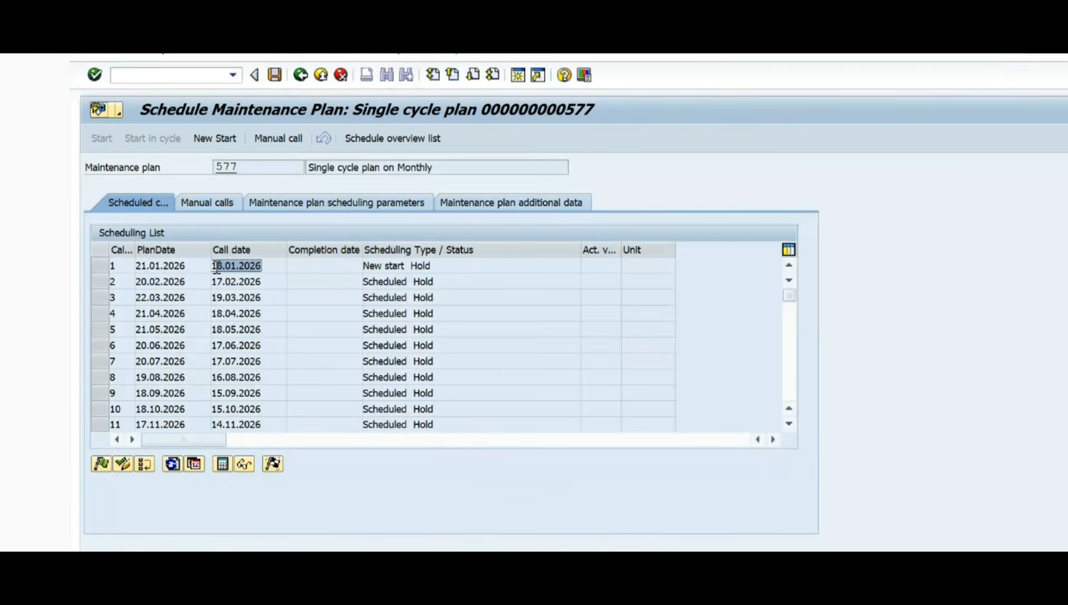
click(277, 265)
Step: Display the details of plan 577, review the order type in its planning data, and return to the scheduling list
double_click(230, 167)
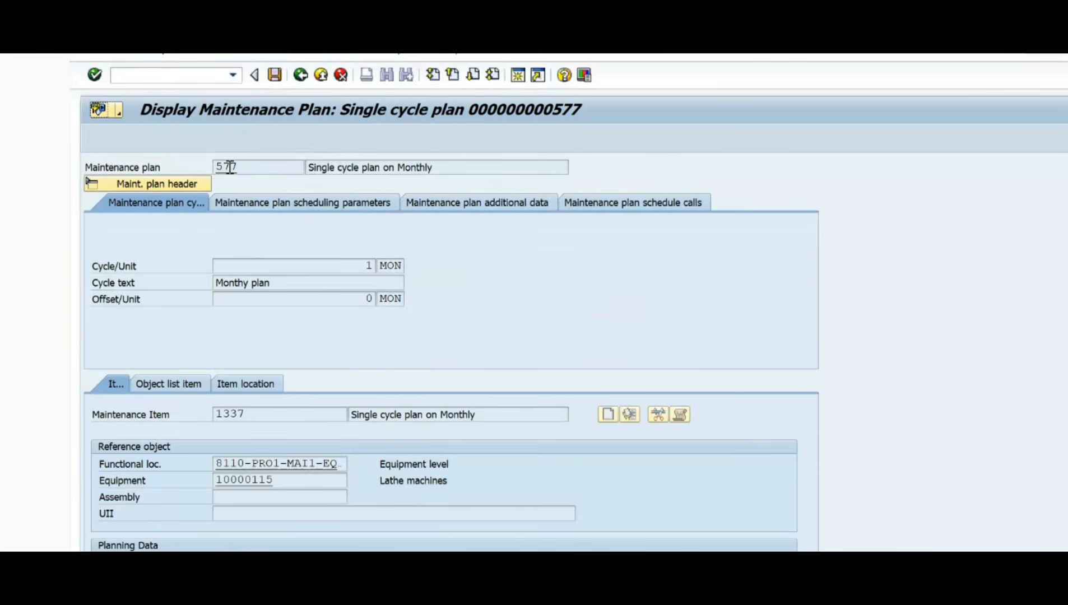
scroll(314, 471, down, 1)
scroll(315, 476, down, 2)
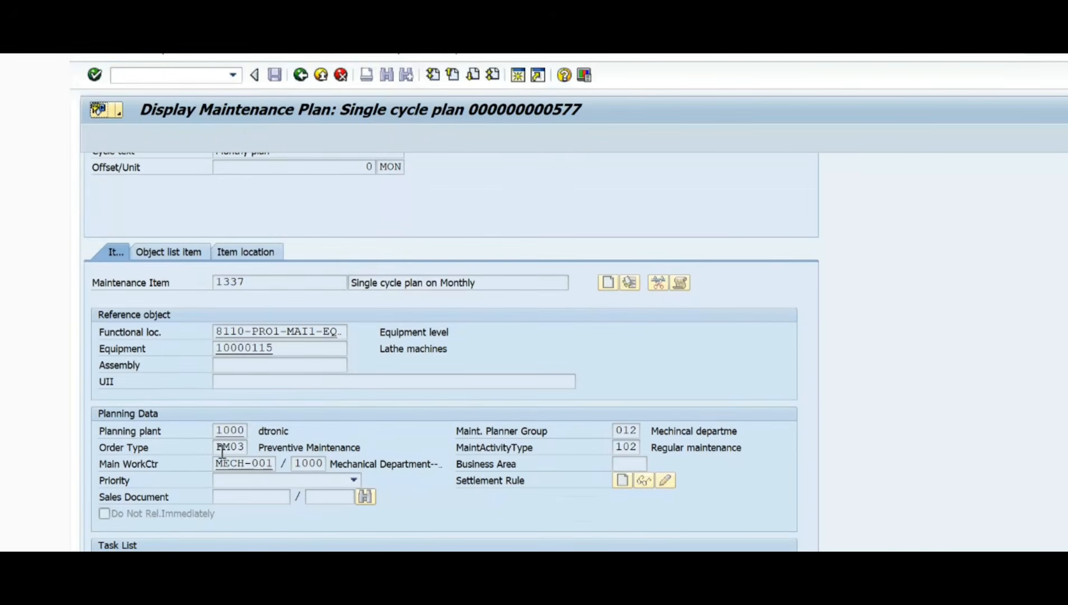
drag(217, 447, 385, 451)
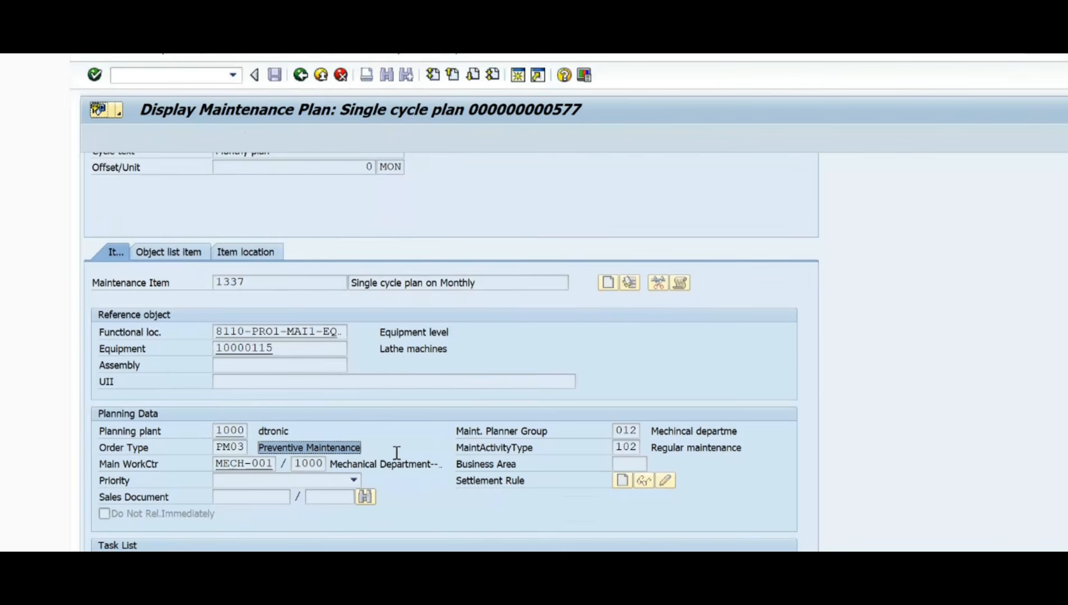
click(295, 76)
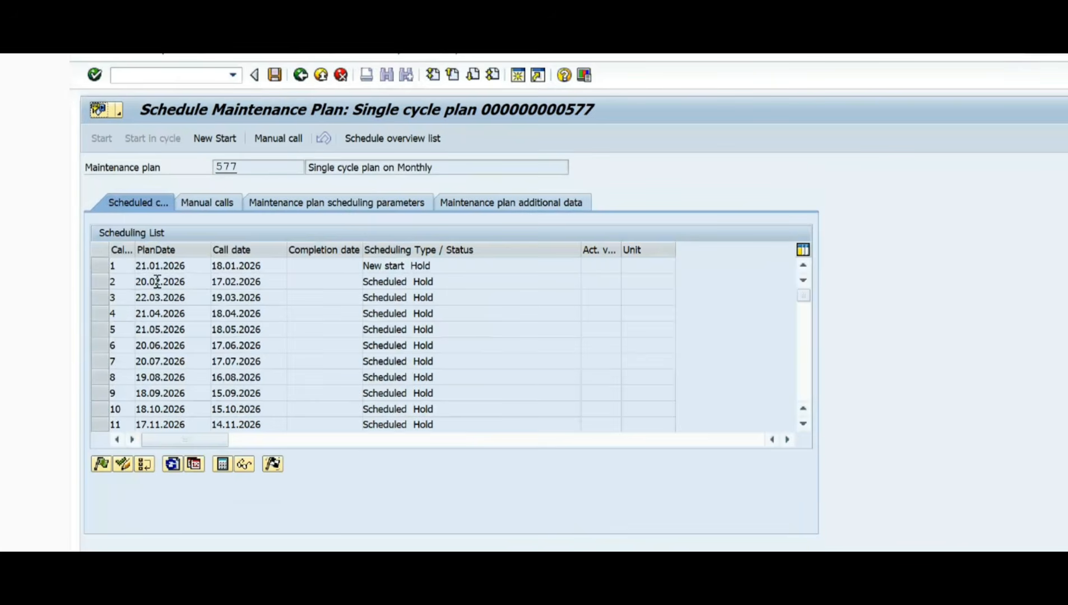
Step: Examine the plan date, call date and status of the first call in the scheduling list
click(270, 270)
click(98, 267)
click(209, 266)
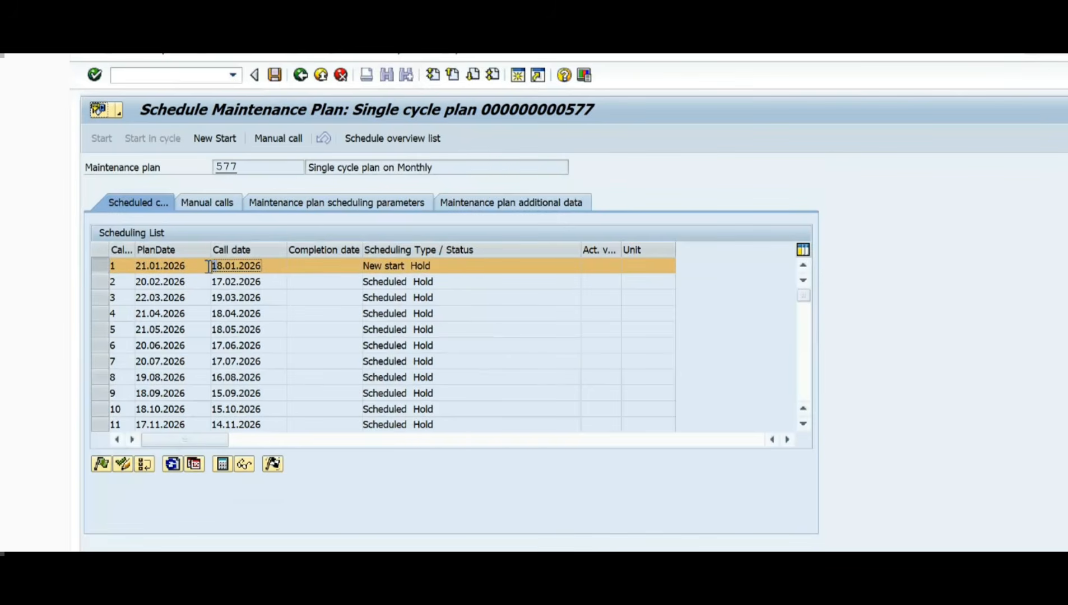
click(102, 268)
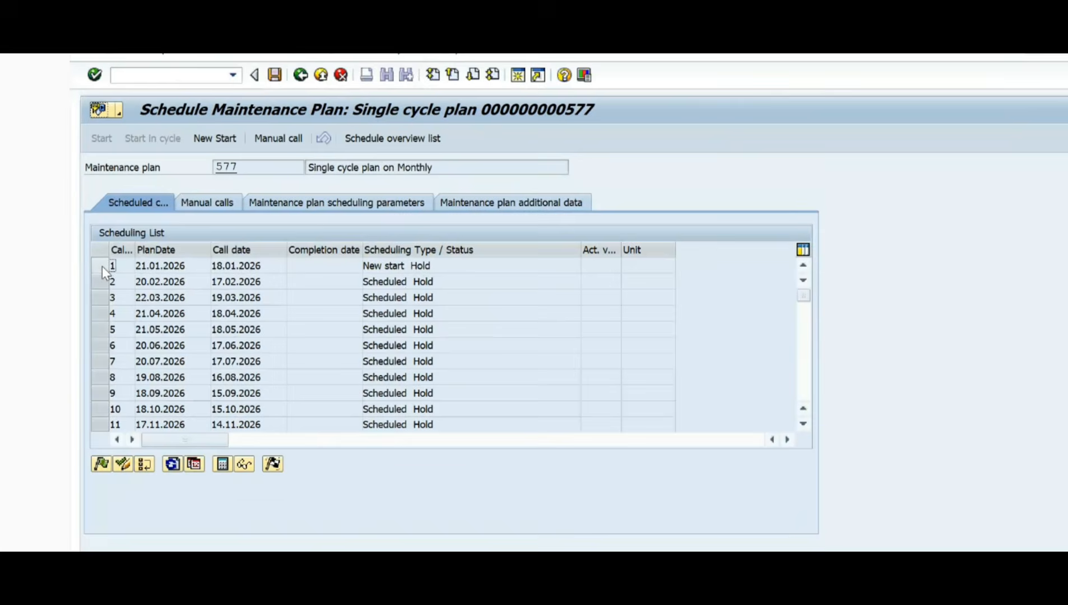
click(102, 266)
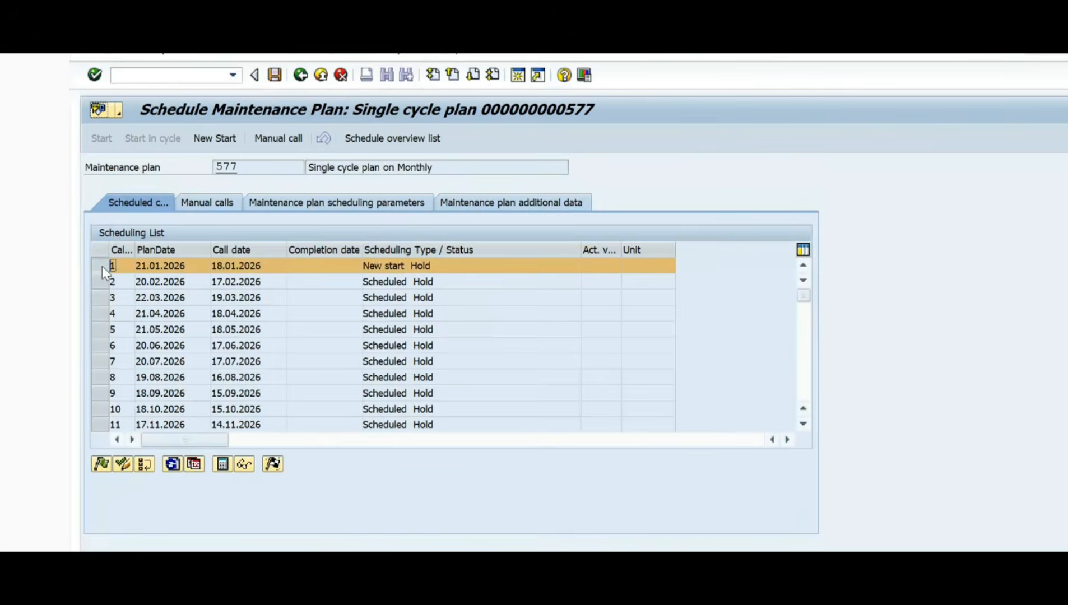
click(101, 266)
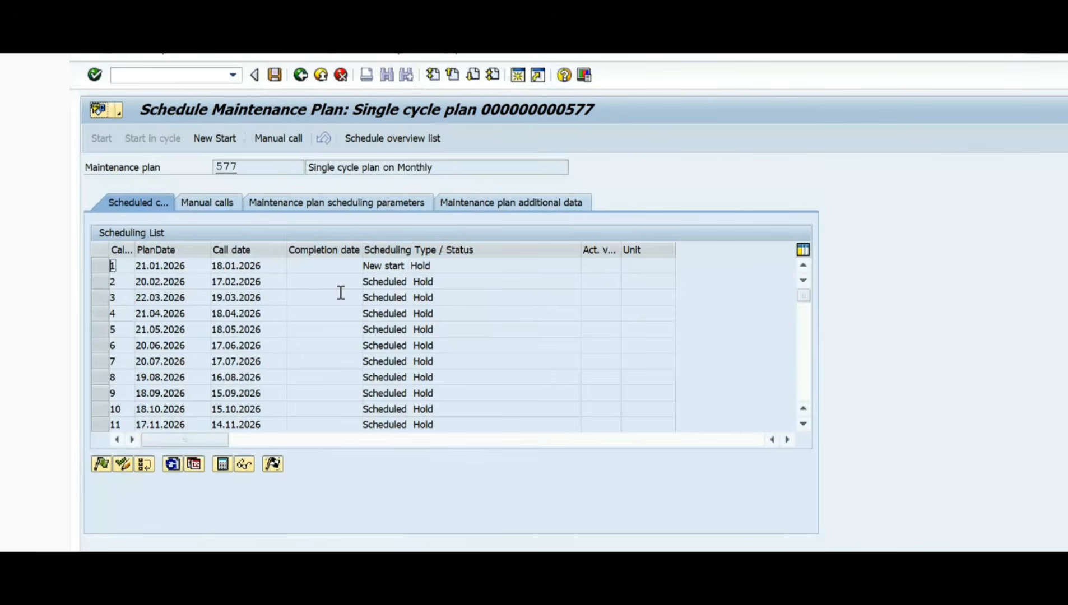
double_click(265, 269)
click(273, 266)
Step: Release call 1 of plan 577, save the schedule, and acknowledge the information messages
click(101, 264)
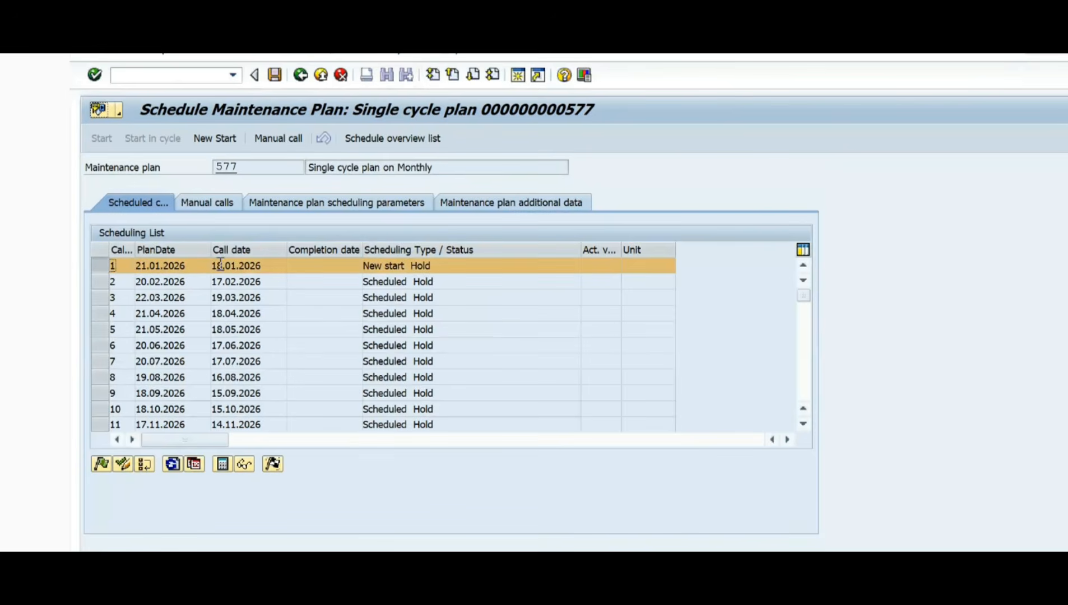
click(98, 463)
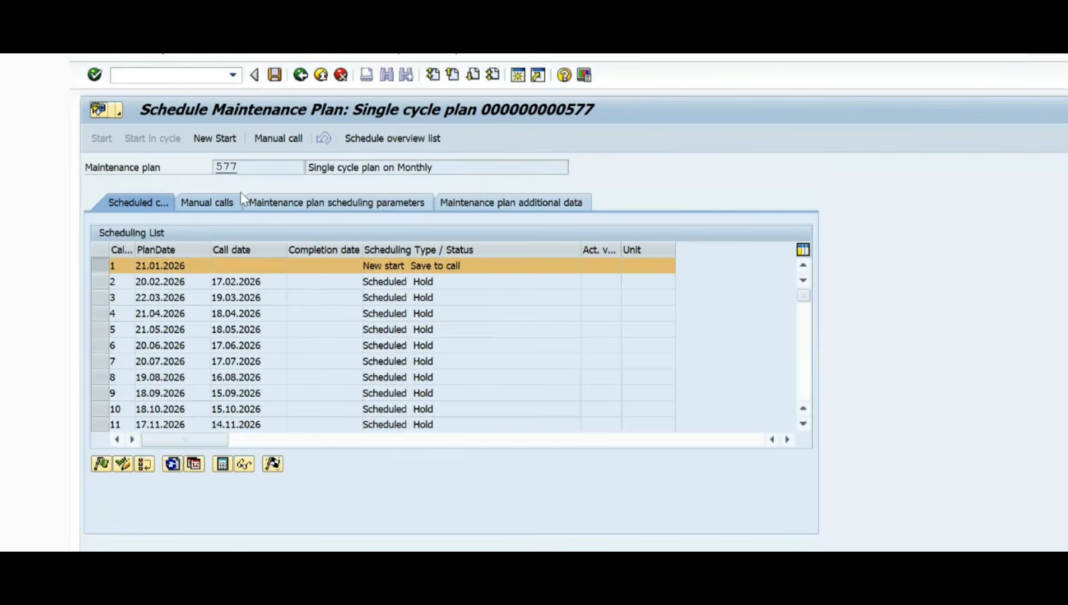
click(275, 74)
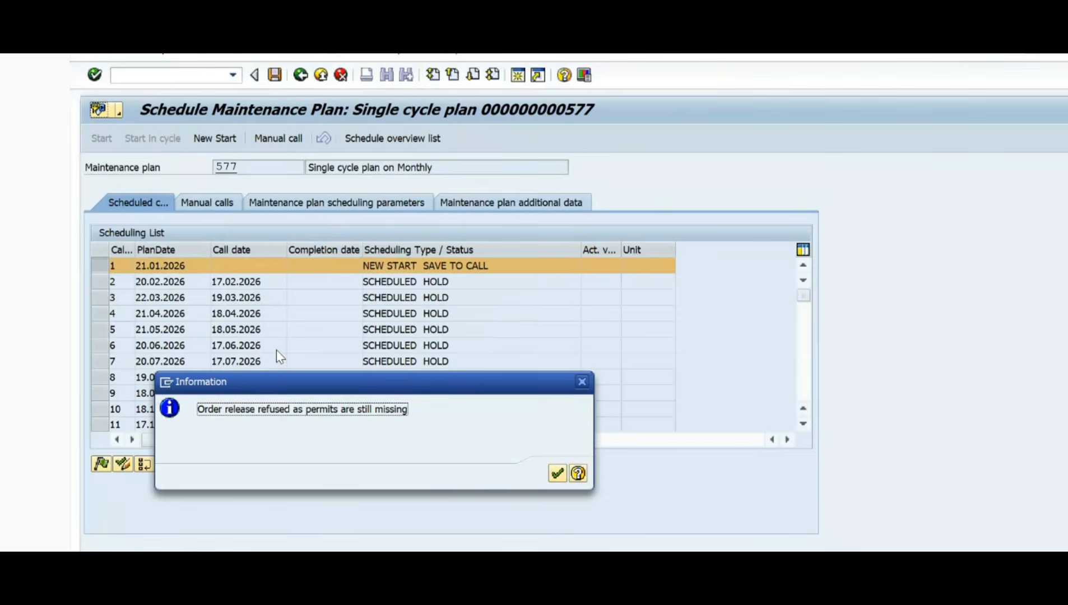
click(559, 476)
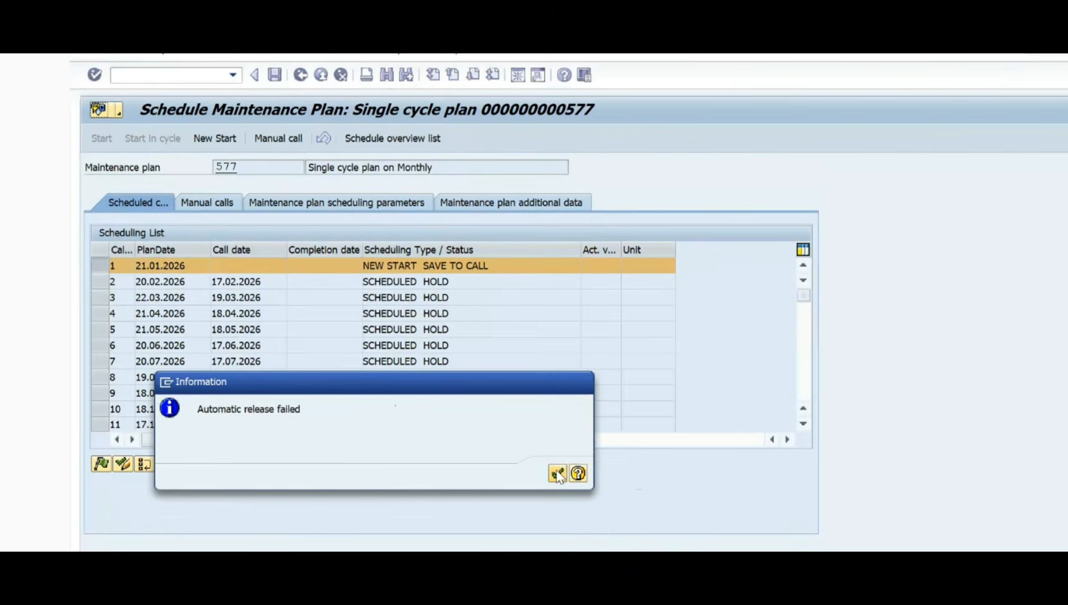
click(557, 475)
Step: Reopen plan 577 for scheduling and display the maintenance order belonging to call 1
key(Return)
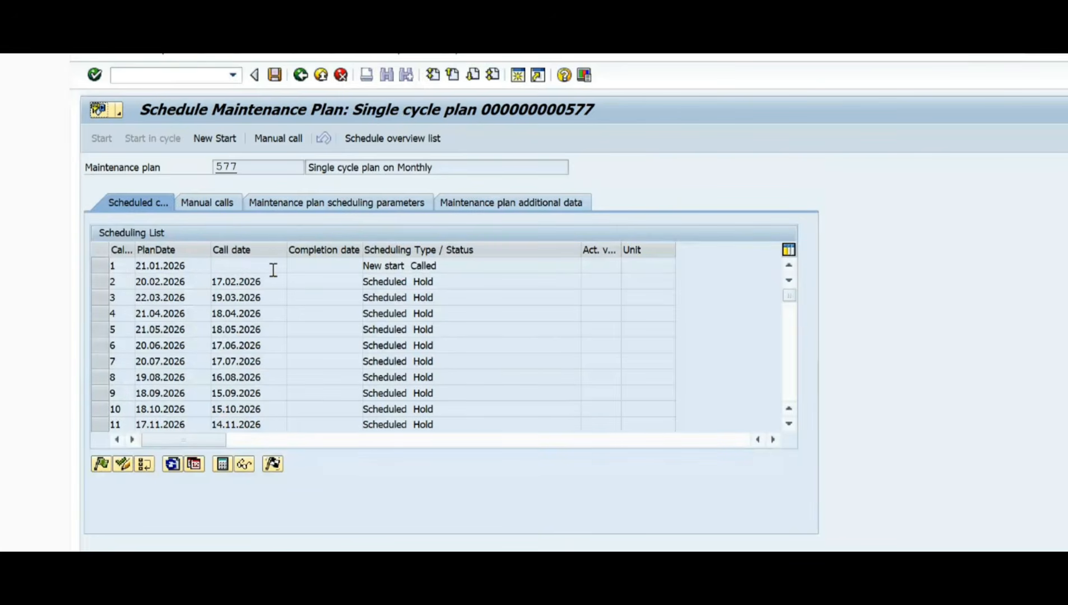
click(239, 267)
click(101, 265)
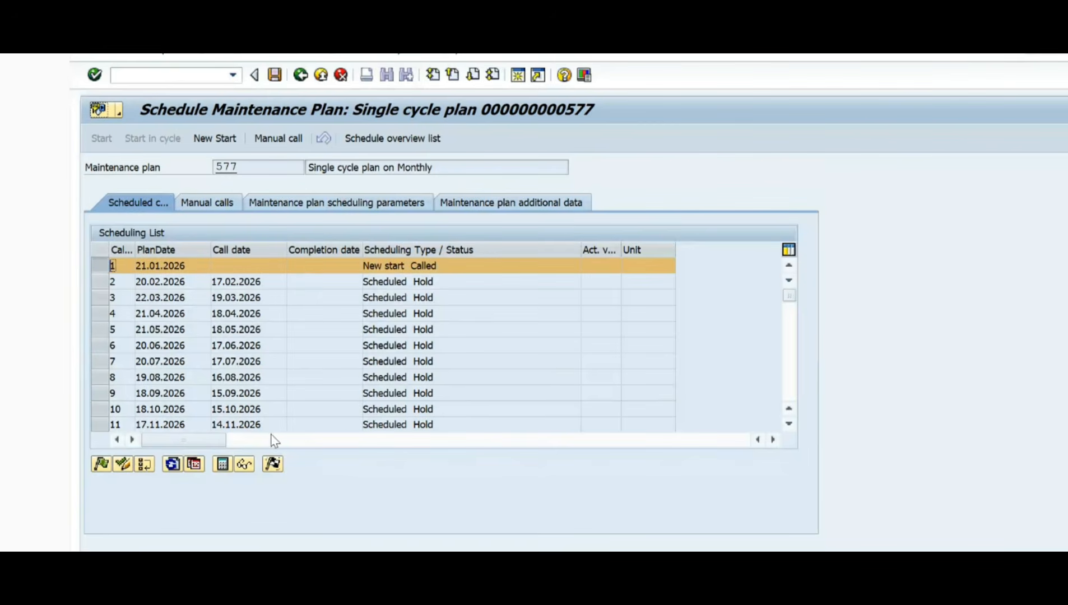
click(244, 466)
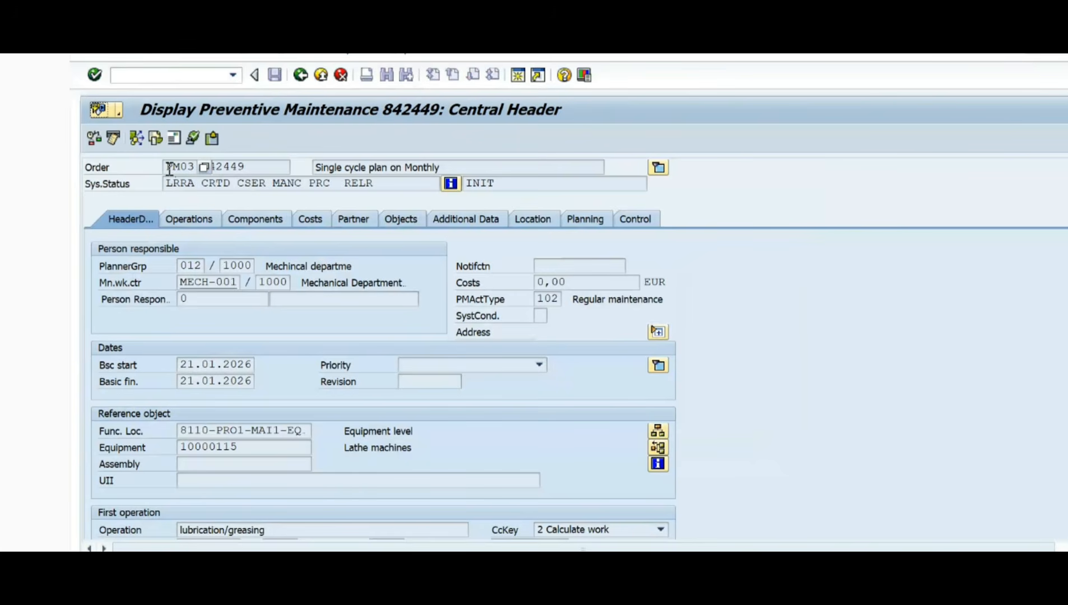
Step: Review the order type, order number and equipment in the order header, and return to the scheduling list
drag(172, 169, 190, 170)
click(247, 168)
mouse_move(166, 166)
mouse_down()
mouse_move(216, 168)
mouse_move(159, 168)
mouse_up()
click(246, 167)
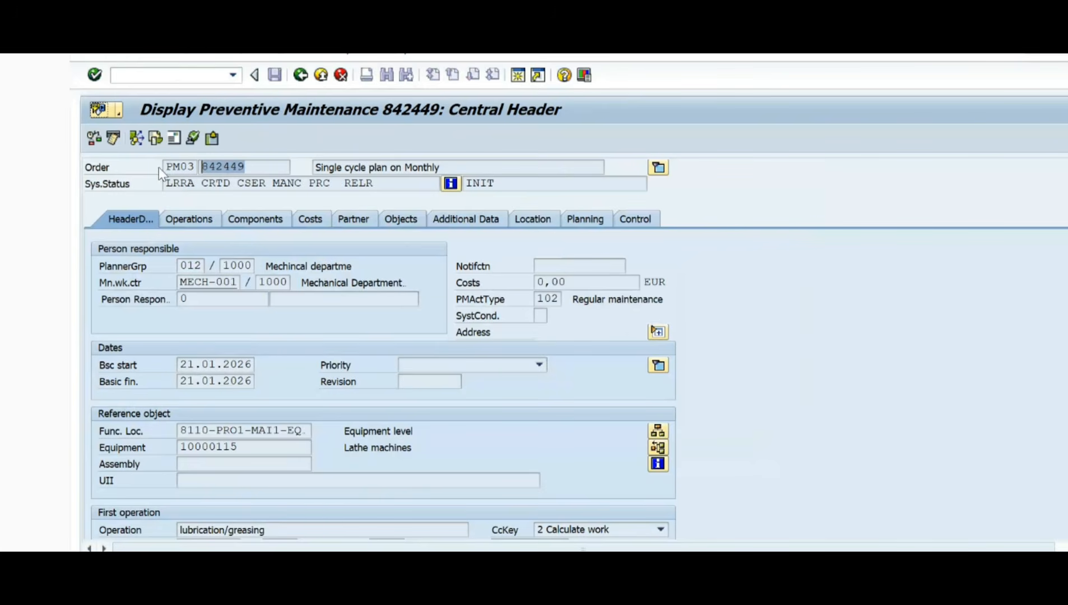
click(257, 167)
drag(257, 167, 201, 167)
click(257, 167)
drag(262, 447, 174, 449)
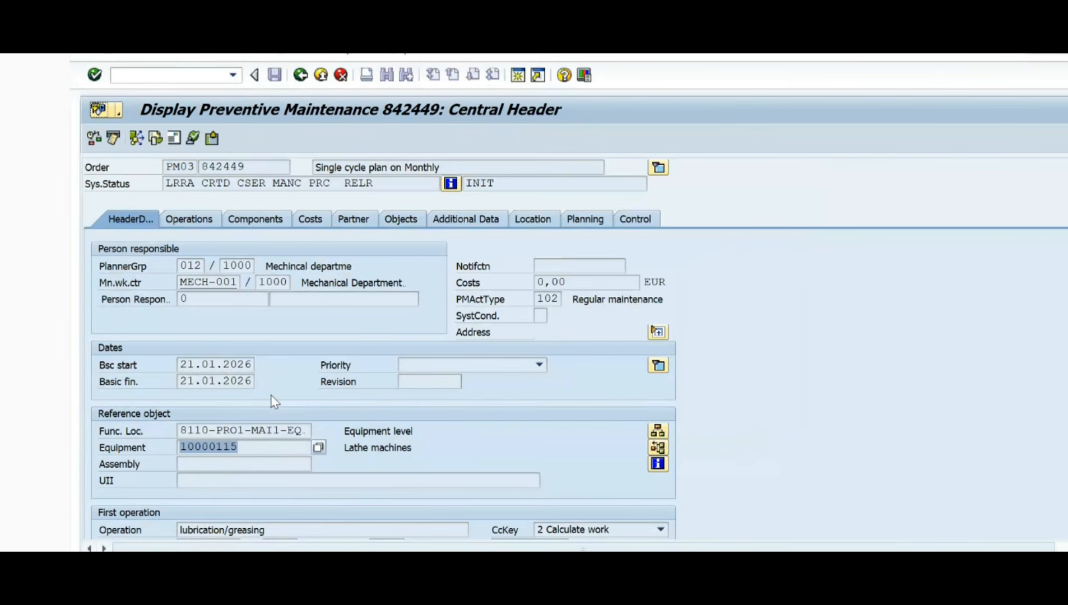
click(262, 447)
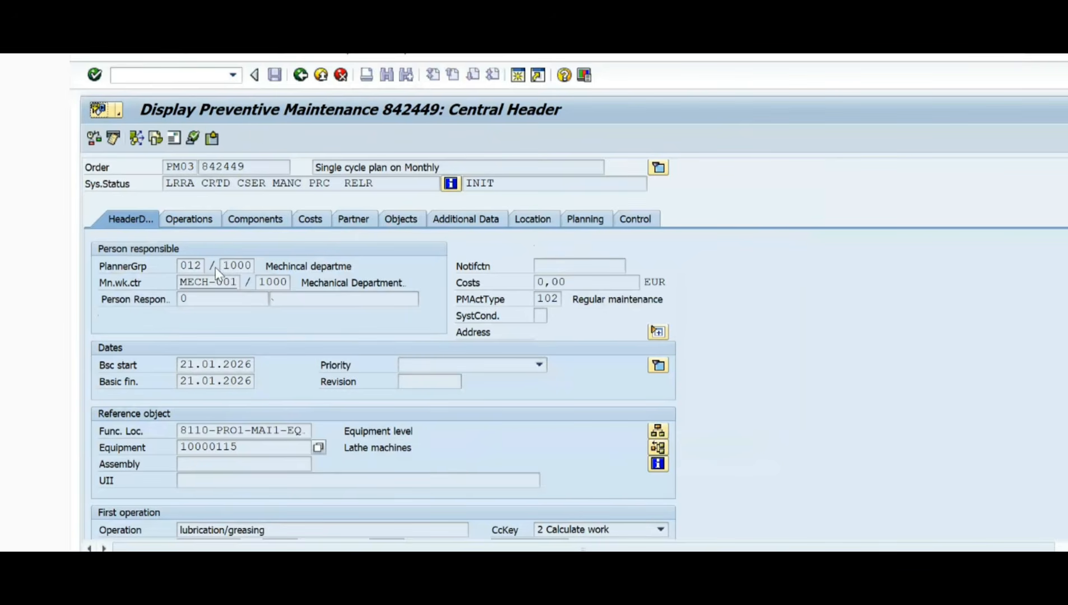
click(304, 75)
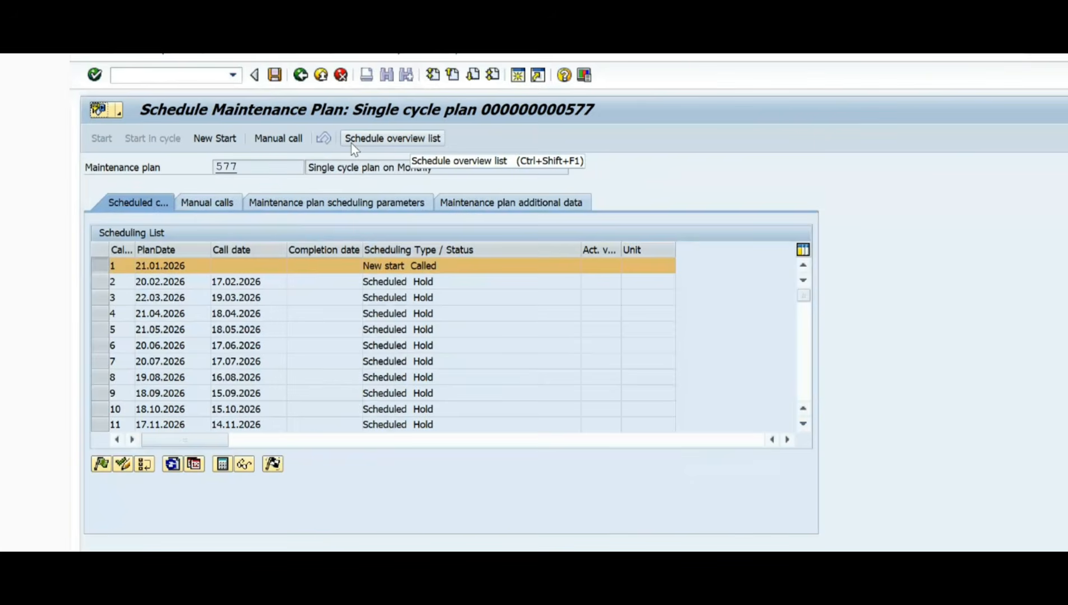
Step: Display plan 577 and examine the call horizon in its scheduling parameters
double_click(242, 167)
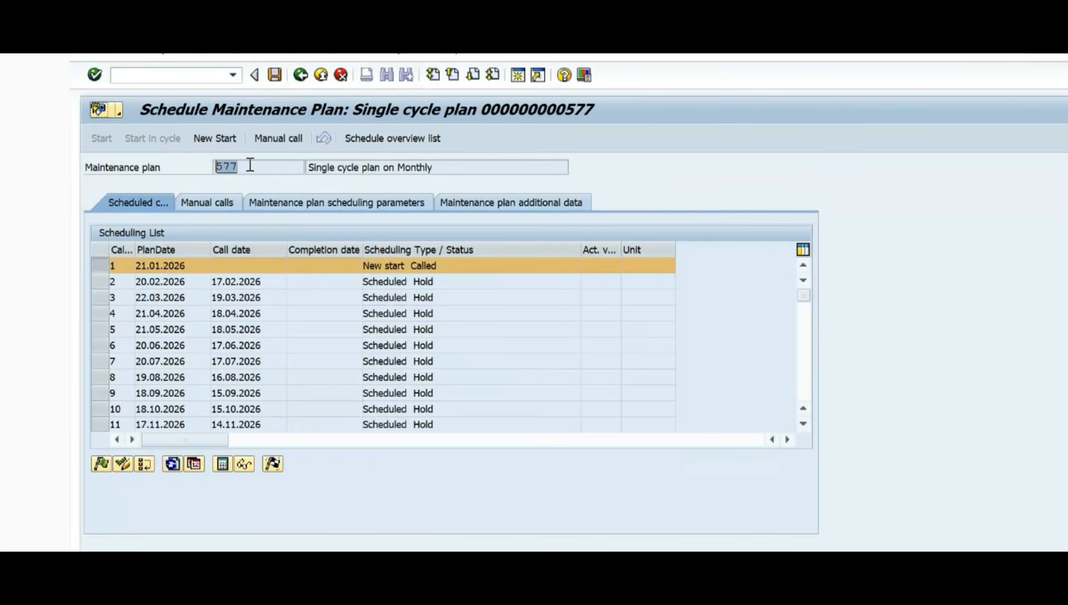
click(255, 164)
click(231, 266)
double_click(230, 169)
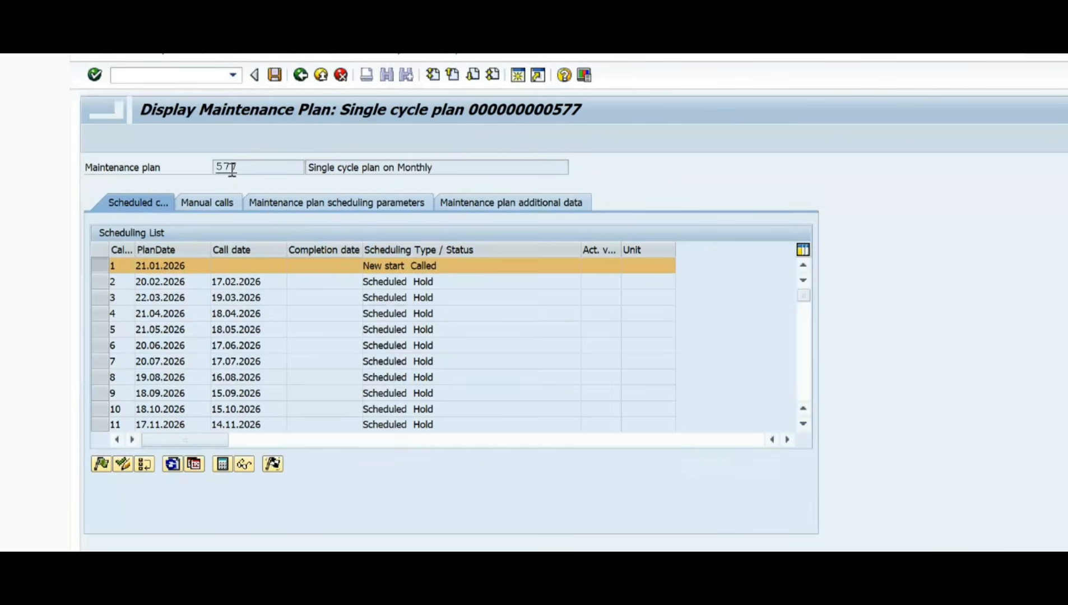
click(356, 204)
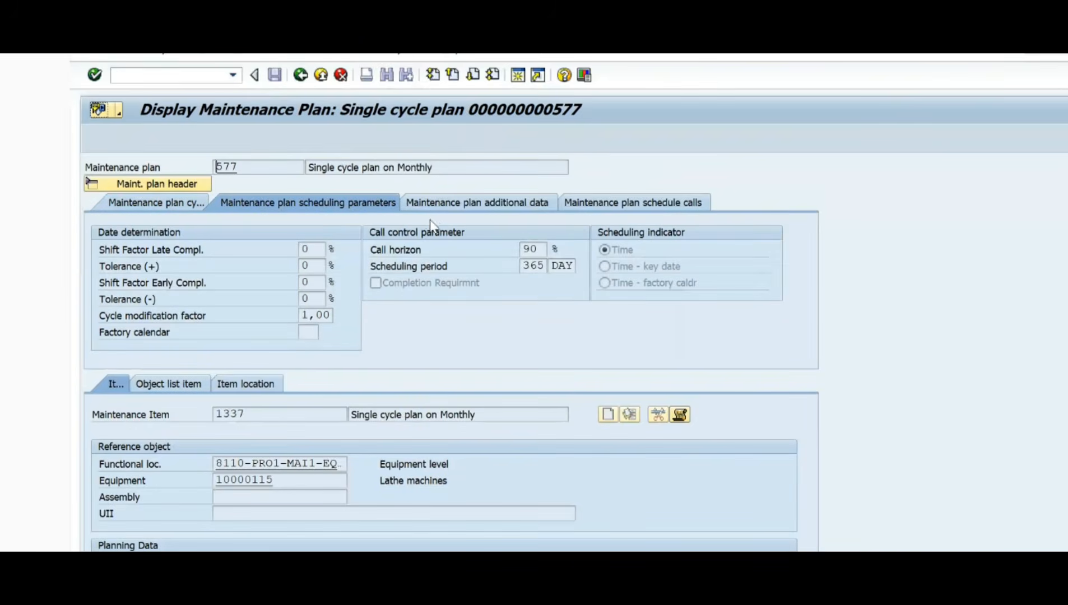
click(536, 250)
drag(546, 250, 521, 250)
Step: Switch to the marked-up screenshot in Snipping Tool and erase all its mark-ups
key(alt+Tab)
key(alt+Tab)
key(alt+Tab)
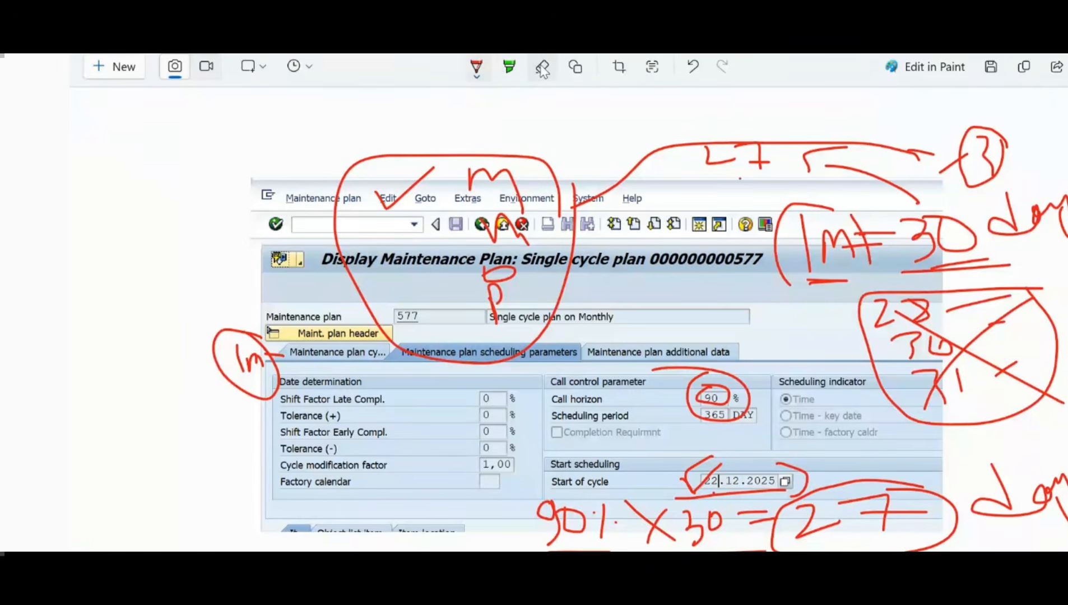
click(541, 69)
click(541, 69)
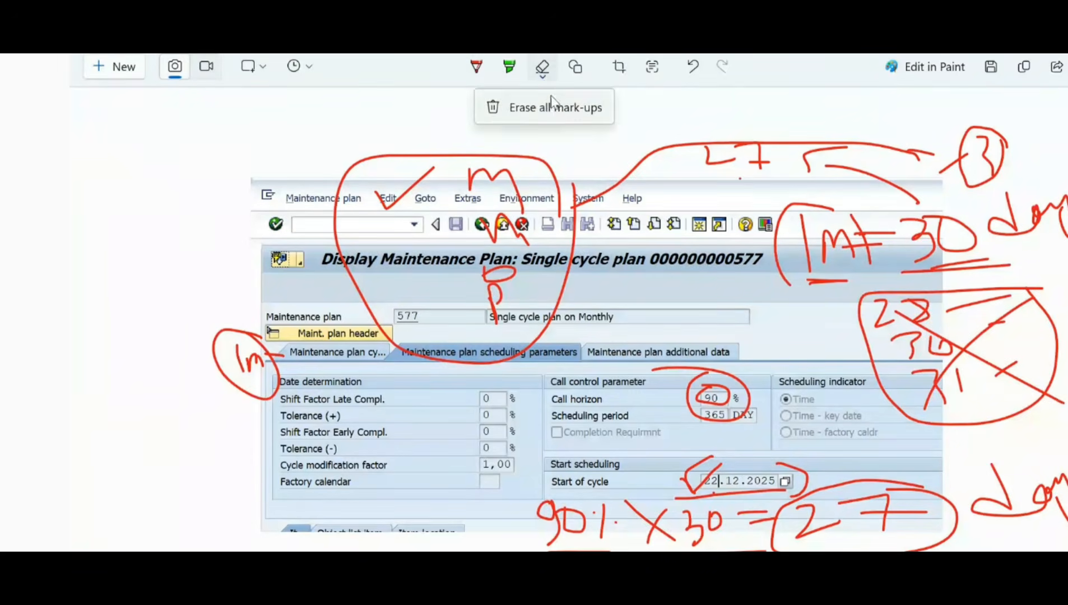
click(548, 105)
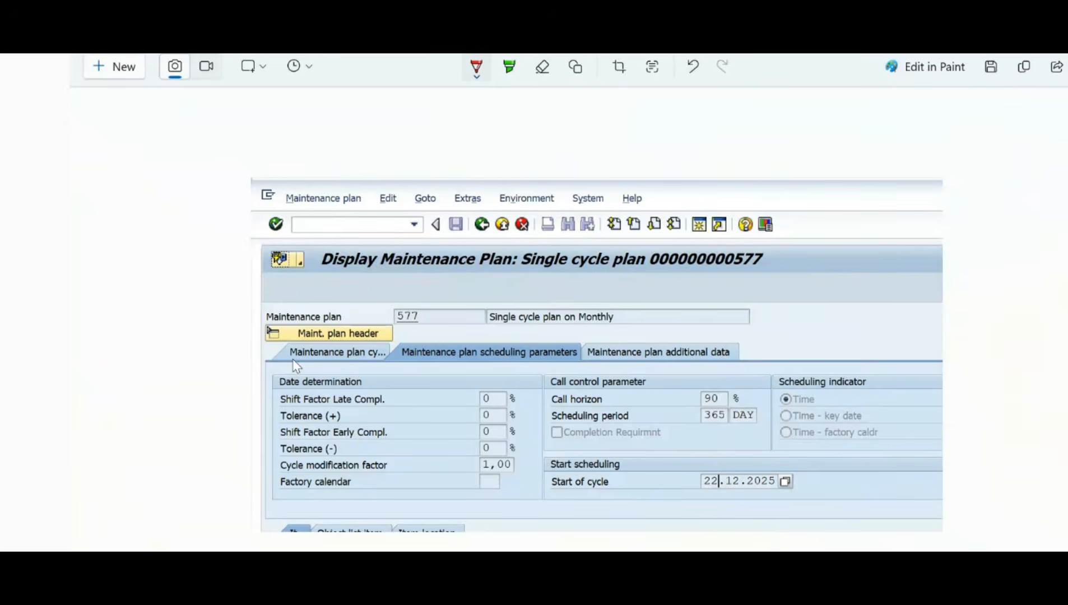
Step: Annotate the screenshot with "1m" at the plan cycle, "100" at the call horizon, and ticks at scheduling period and start of cycle
mouse_move(287, 361)
mouse_down()
mouse_move(247, 396)
mouse_move(255, 414)
mouse_move(259, 393)
mouse_up()
mouse_move(711, 391)
mouse_down()
mouse_move(699, 411)
mouse_move(735, 413)
mouse_up()
drag(767, 352, 782, 360)
mouse_move(801, 343)
mouse_down()
mouse_move(796, 356)
mouse_move(809, 359)
mouse_move(813, 343)
mouse_up()
mouse_move(679, 417)
mouse_down()
mouse_move(687, 426)
mouse_move(709, 413)
mouse_up()
drag(686, 491, 718, 463)
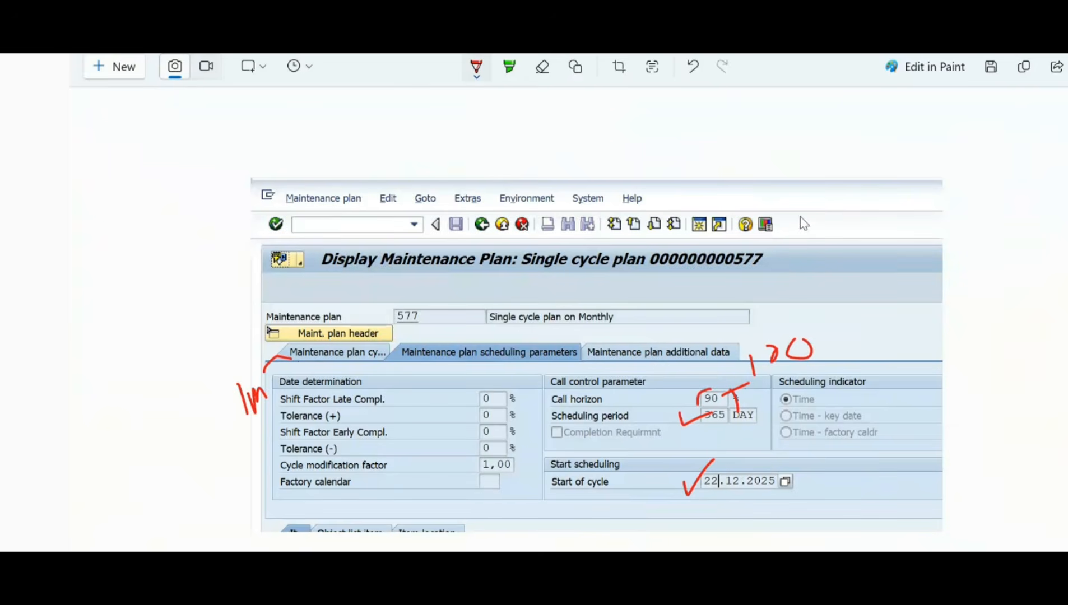
Step: Write and underline "call, P", add "(50)" beside the 100, and write "30 - 15" above it
mouse_move(813, 201)
mouse_down()
mouse_move(800, 221)
mouse_move(819, 223)
mouse_move(841, 193)
mouse_move(898, 227)
mouse_up()
drag(892, 196, 897, 211)
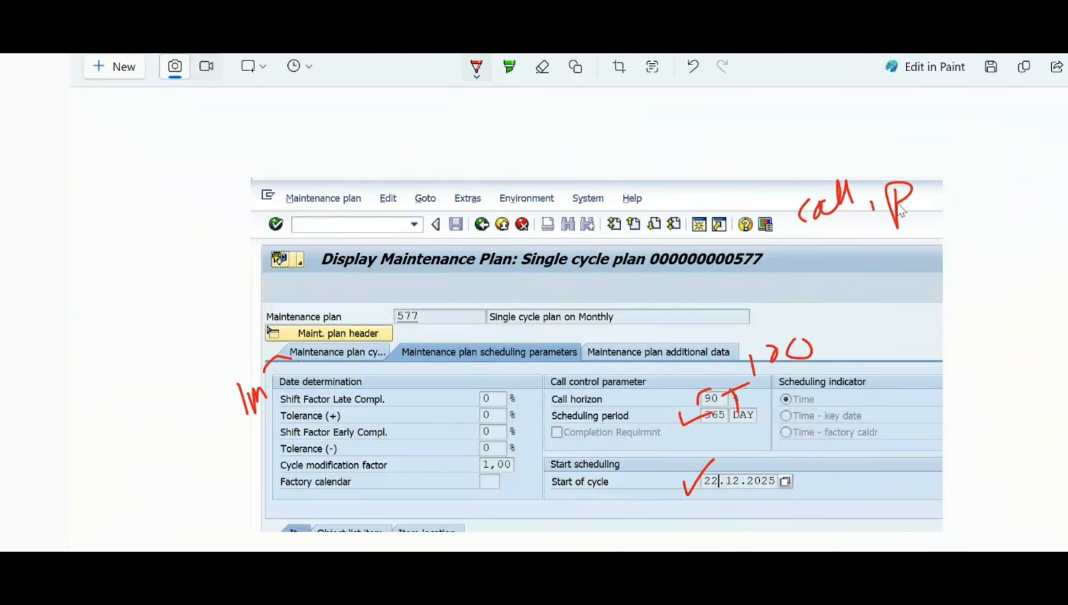
drag(789, 241, 816, 240)
mouse_move(830, 336)
mouse_down()
mouse_move(862, 331)
mouse_move(832, 359)
mouse_move(885, 356)
mouse_move(891, 335)
mouse_up()
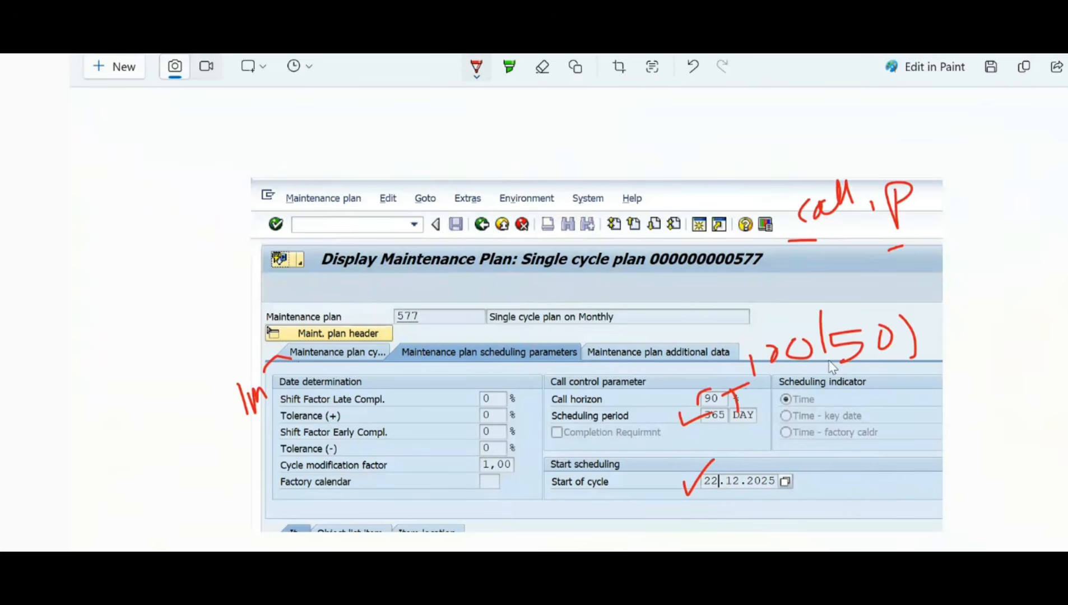
drag(832, 353, 844, 374)
drag(705, 304, 703, 286)
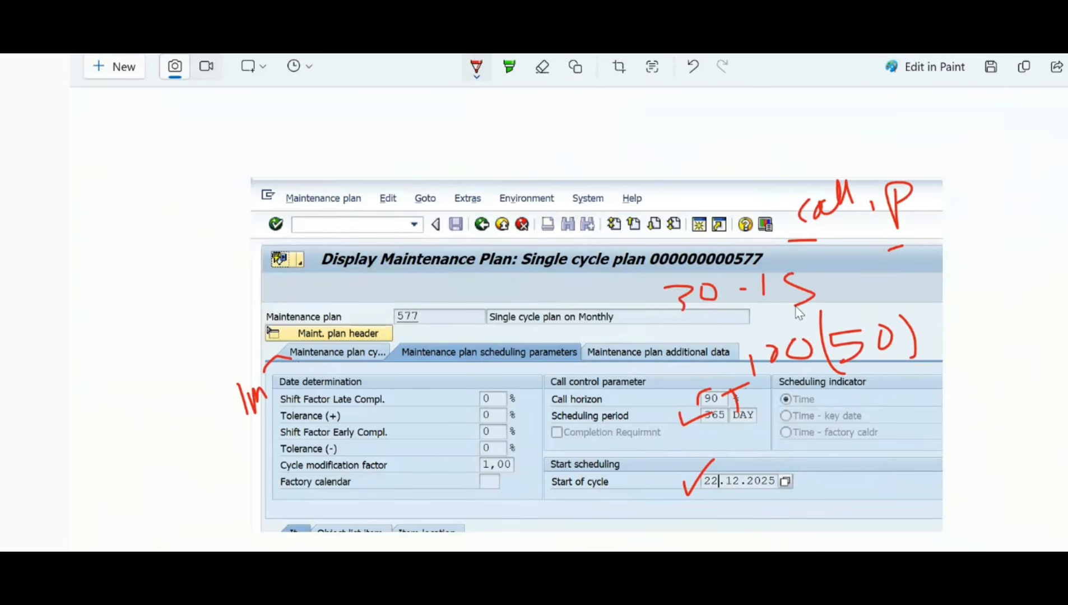
Step: Bracket the P with the "(50)", add strokes beside the 15, and draw a curved arrow from 15 over "call, P"
drag(914, 311, 902, 313)
click(943, 263)
mouse_move(820, 286)
mouse_down()
mouse_move(865, 283)
mouse_move(817, 307)
mouse_up()
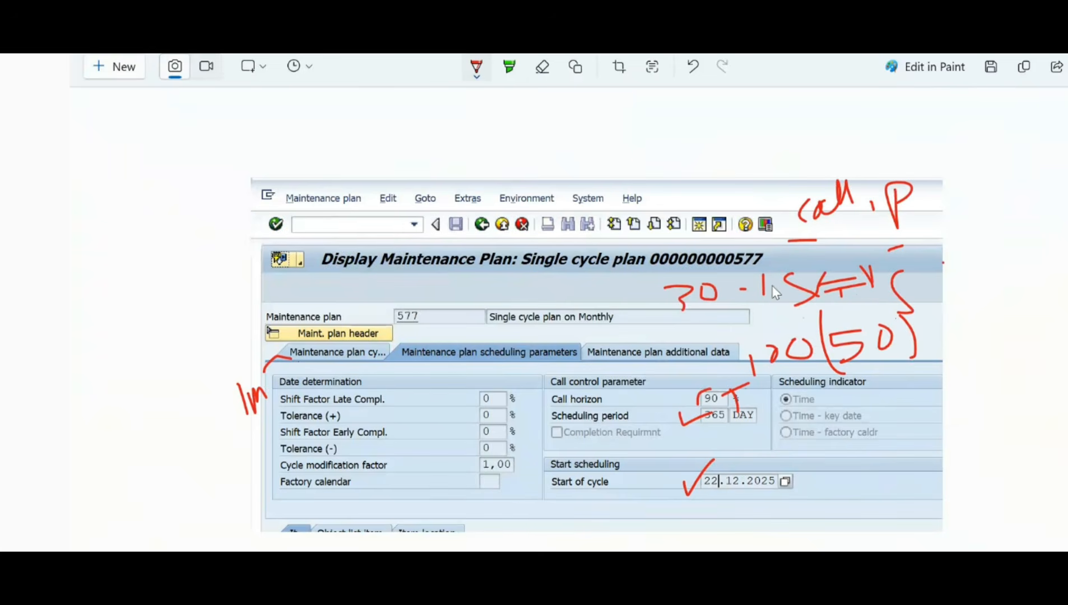
mouse_move(773, 277)
mouse_down()
mouse_move(740, 197)
mouse_move(850, 157)
mouse_move(948, 215)
mouse_move(963, 239)
mouse_move(974, 200)
mouse_up()
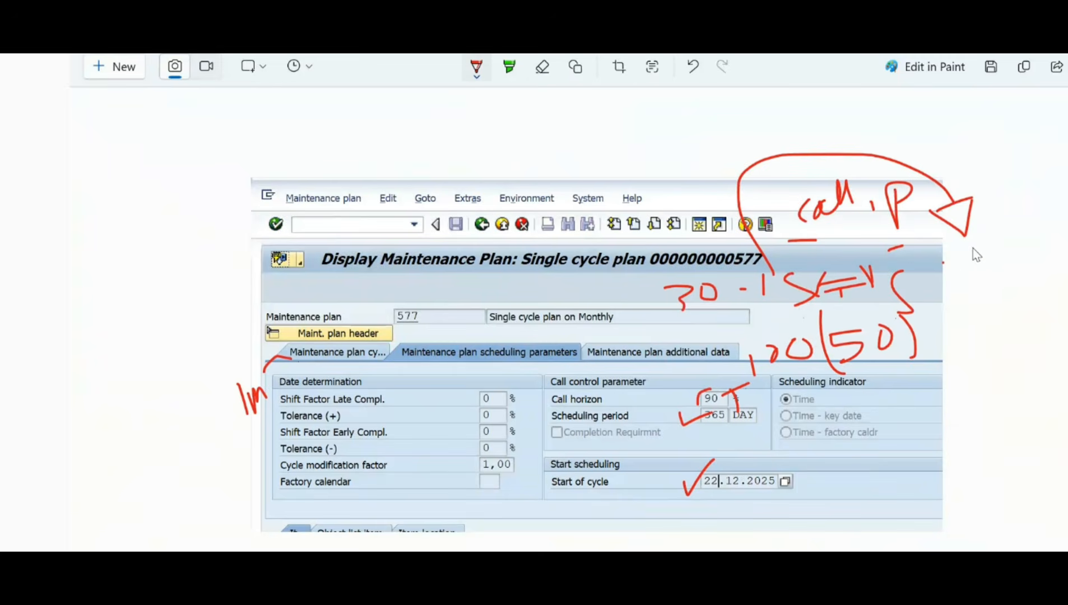
Step: Write "Shaft" at the end of the curved arrow and add arrows leading to a "D" above and a short label below
drag(980, 254, 991, 284)
mouse_move(986, 227)
mouse_down()
mouse_move(1006, 274)
mouse_move(1031, 263)
mouse_move(1045, 300)
mouse_move(1065, 273)
mouse_up()
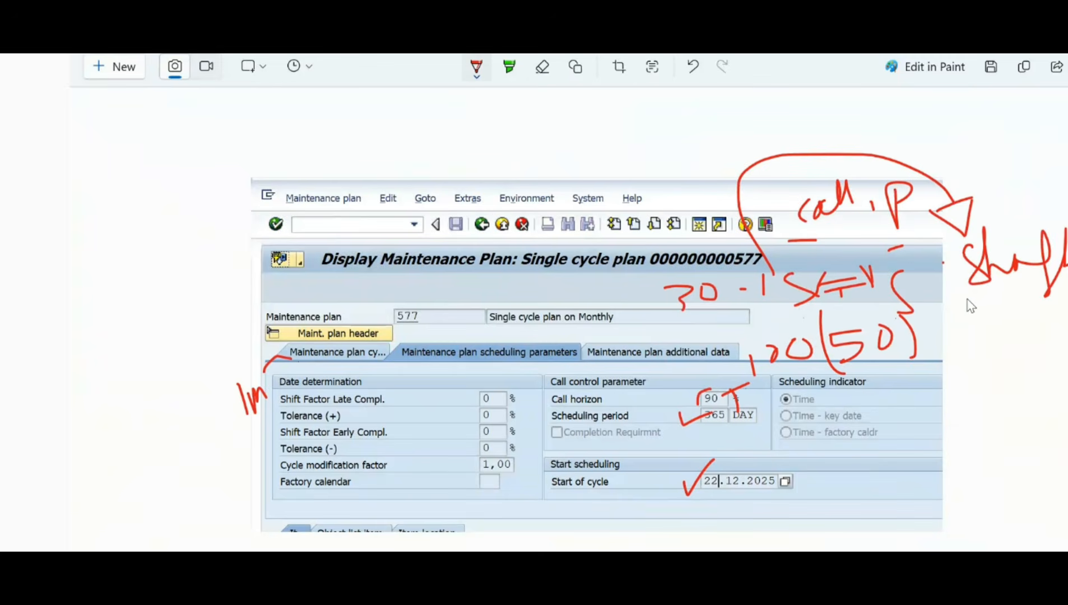
mouse_move(964, 279)
mouse_down()
mouse_move(951, 311)
mouse_move(959, 343)
mouse_move(976, 336)
mouse_move(959, 346)
mouse_up()
mouse_move(966, 186)
mouse_down()
mouse_move(994, 137)
mouse_move(1042, 137)
mouse_move(1027, 163)
mouse_up()
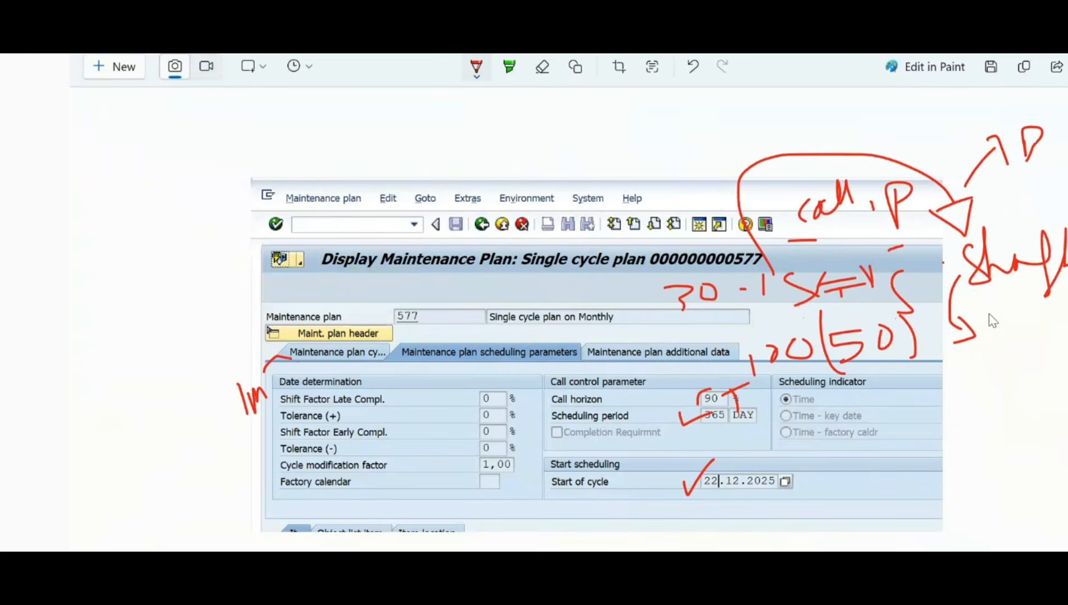
mouse_move(994, 403)
mouse_down()
mouse_move(1012, 394)
mouse_move(1013, 348)
mouse_move(1035, 358)
mouse_move(1047, 406)
mouse_up()
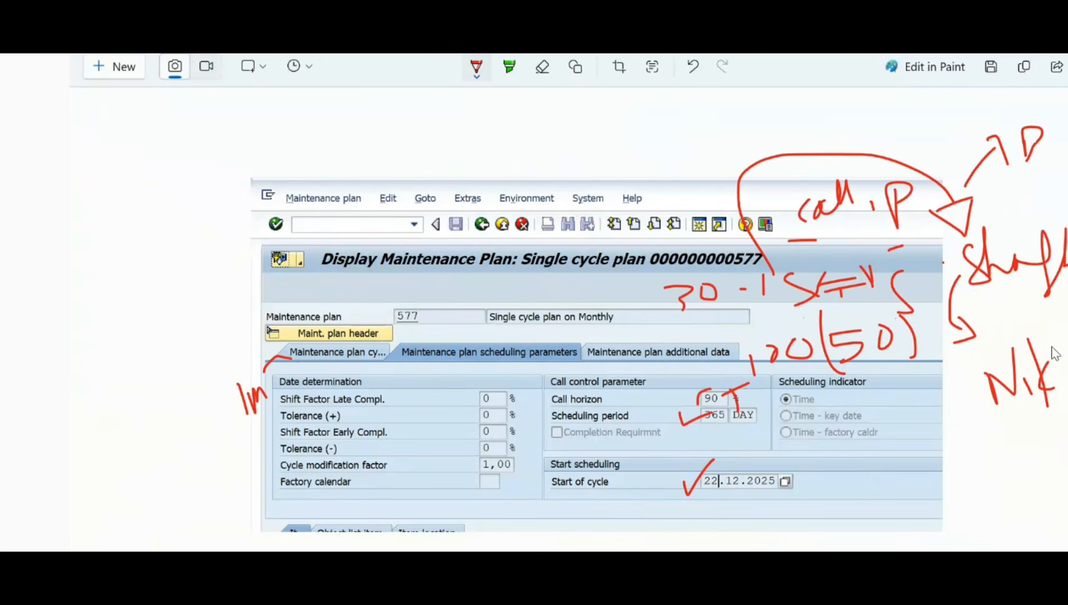
drag(1054, 358, 1056, 395)
drag(1044, 367, 1067, 320)
mouse_move(1058, 195)
mouse_down()
mouse_move(1051, 158)
mouse_move(1067, 170)
mouse_up()
Step: Draw an arrow back from the curve and write the boxed chain "PR → PO → V" with a "2" beside it
drag(737, 173, 661, 162)
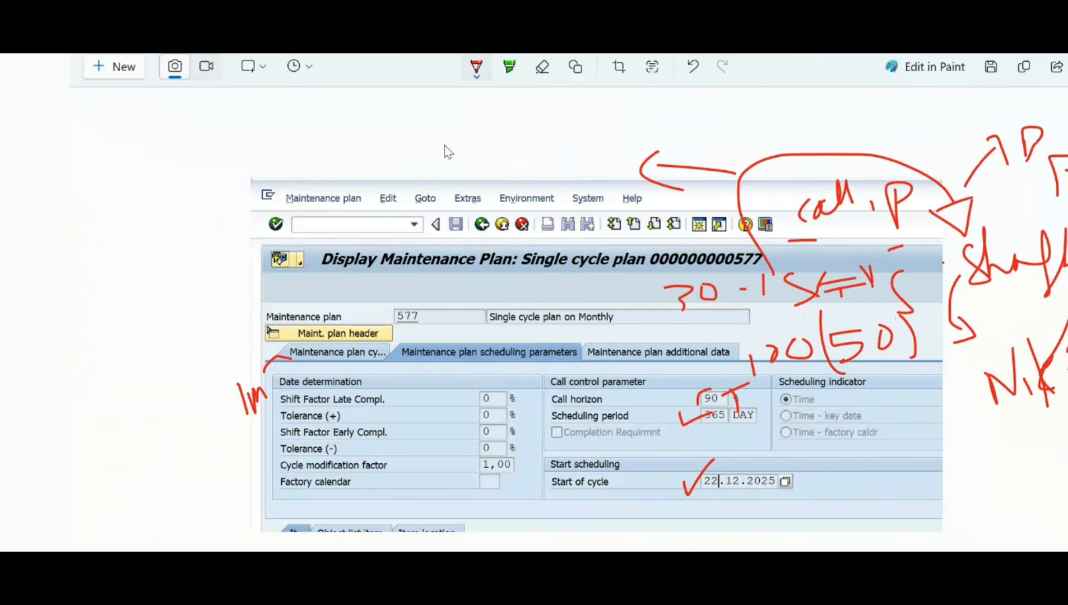
mouse_move(368, 132)
mouse_down()
mouse_move(375, 171)
mouse_move(378, 157)
mouse_move(400, 150)
mouse_move(424, 158)
mouse_up()
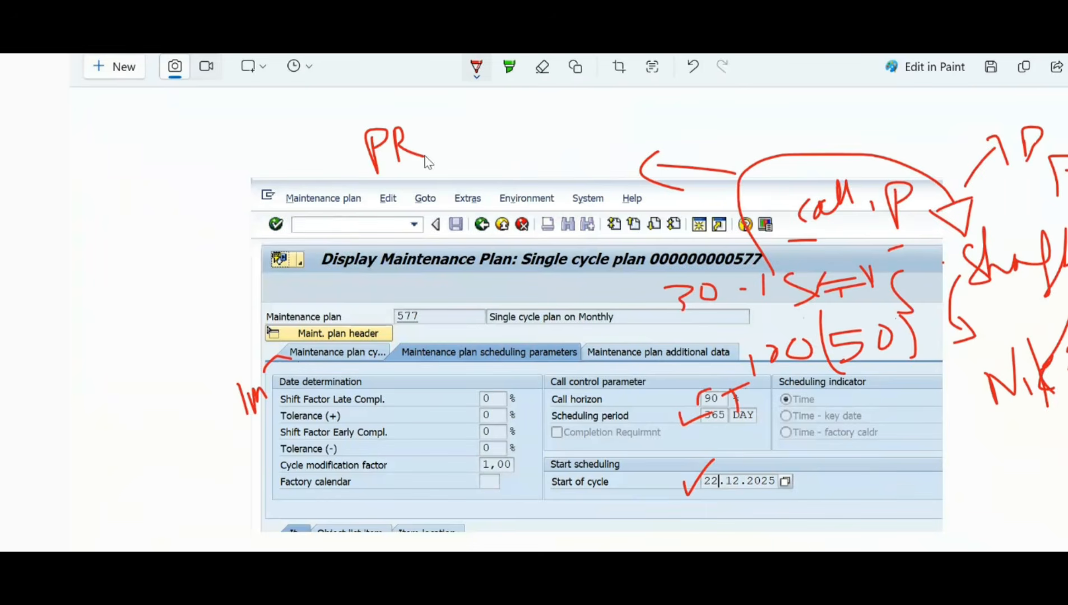
drag(339, 119, 387, 186)
mouse_move(409, 115)
mouse_down()
mouse_move(452, 167)
mouse_move(482, 141)
mouse_move(481, 151)
mouse_move(675, 141)
mouse_move(720, 122)
mouse_move(421, 106)
mouse_move(306, 188)
mouse_move(583, 193)
mouse_move(754, 148)
mouse_move(684, 103)
mouse_up()
mouse_move(301, 141)
mouse_down()
mouse_move(300, 164)
mouse_move(281, 150)
mouse_up()
drag(215, 140, 259, 152)
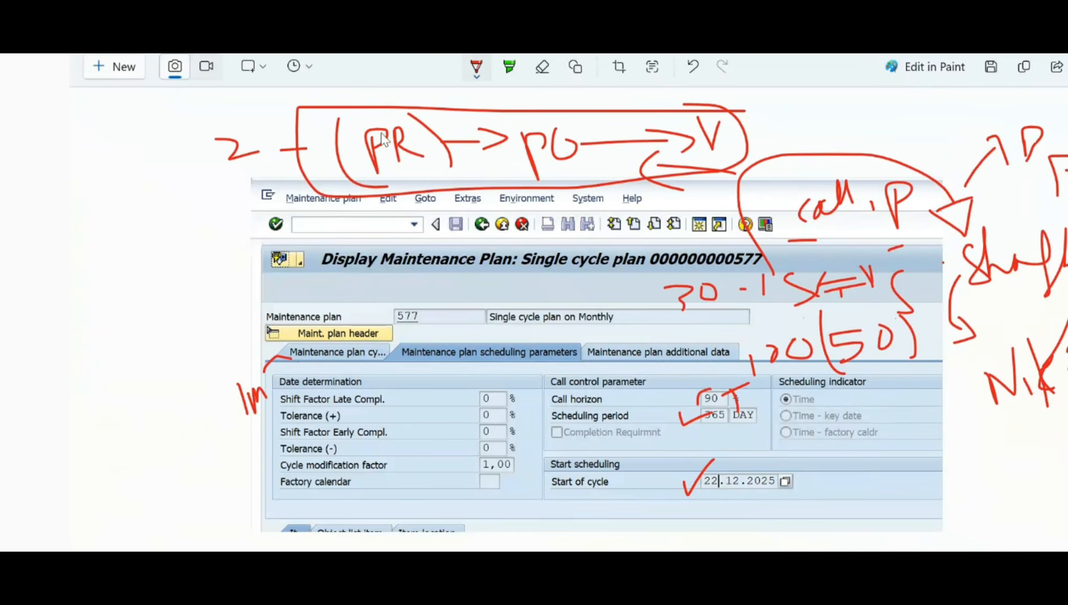
Step: Write an encircled "MO" linked by a line to the PR box, and put brackets around "PO"
drag(356, 101, 366, 120)
mouse_move(288, 164)
mouse_down()
mouse_move(205, 187)
mouse_move(163, 237)
mouse_move(177, 204)
mouse_move(215, 202)
mouse_up()
drag(152, 173, 212, 248)
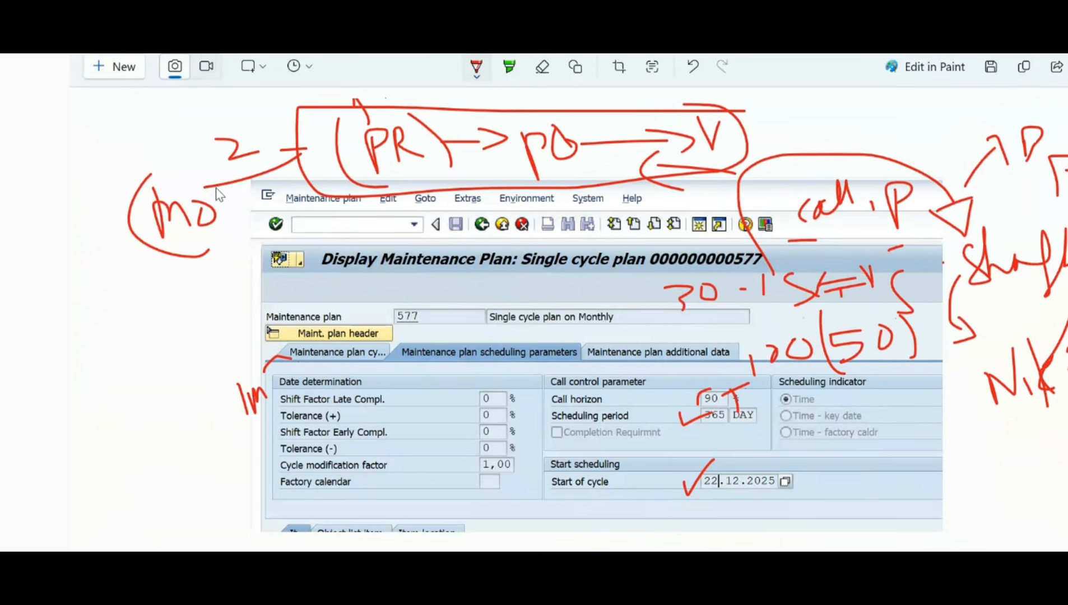
drag(211, 173, 246, 248)
mouse_move(524, 127)
mouse_down()
mouse_move(514, 150)
mouse_move(540, 187)
mouse_up()
drag(575, 130, 600, 191)
Step: Extend the chain from V with an arrow to an open box and a ticked "5", and draw a rectangle beside start of cycle
mouse_move(746, 134)
mouse_down()
mouse_move(835, 134)
mouse_move(838, 151)
mouse_up()
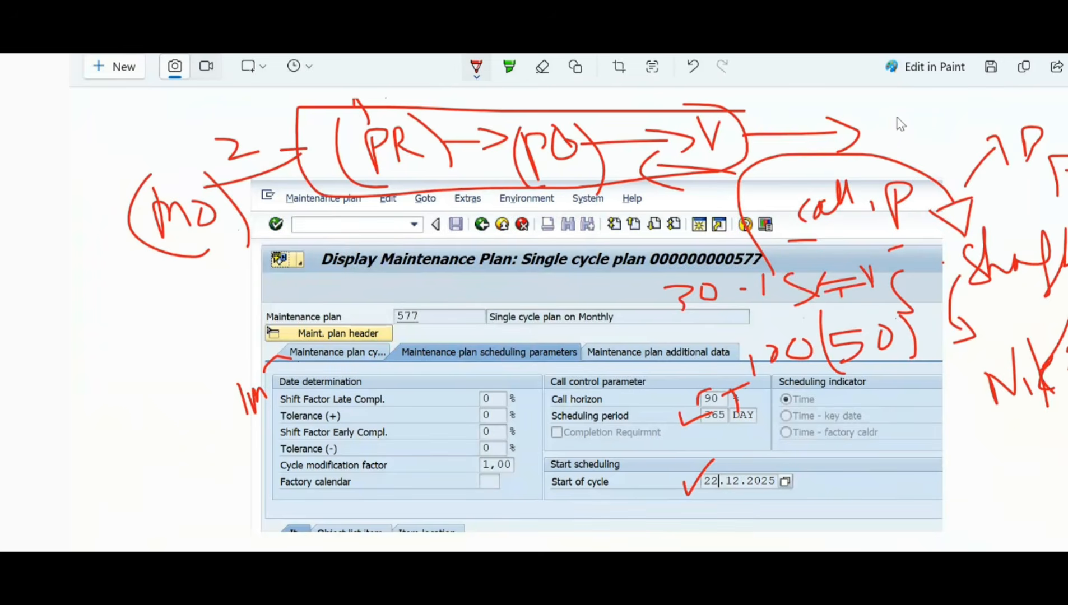
mouse_move(873, 124)
mouse_down()
mouse_move(942, 143)
mouse_move(948, 99)
mouse_up()
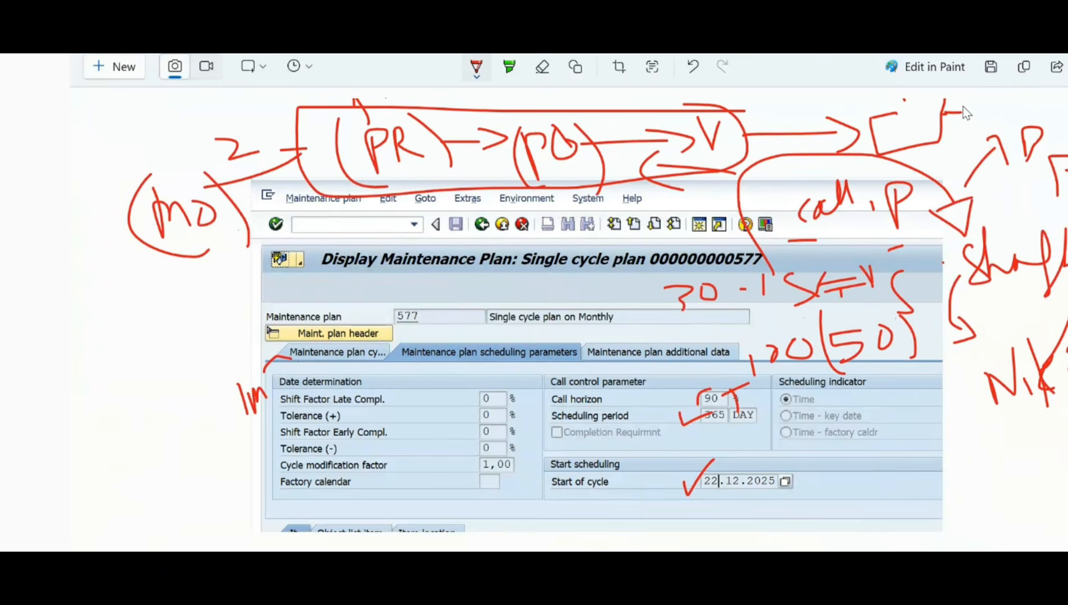
mouse_move(999, 103)
mouse_down()
mouse_move(1006, 118)
mouse_move(1040, 100)
mouse_up()
mouse_move(946, 442)
mouse_down()
mouse_move(910, 443)
mouse_move(934, 505)
mouse_move(958, 441)
mouse_move(913, 443)
mouse_up()
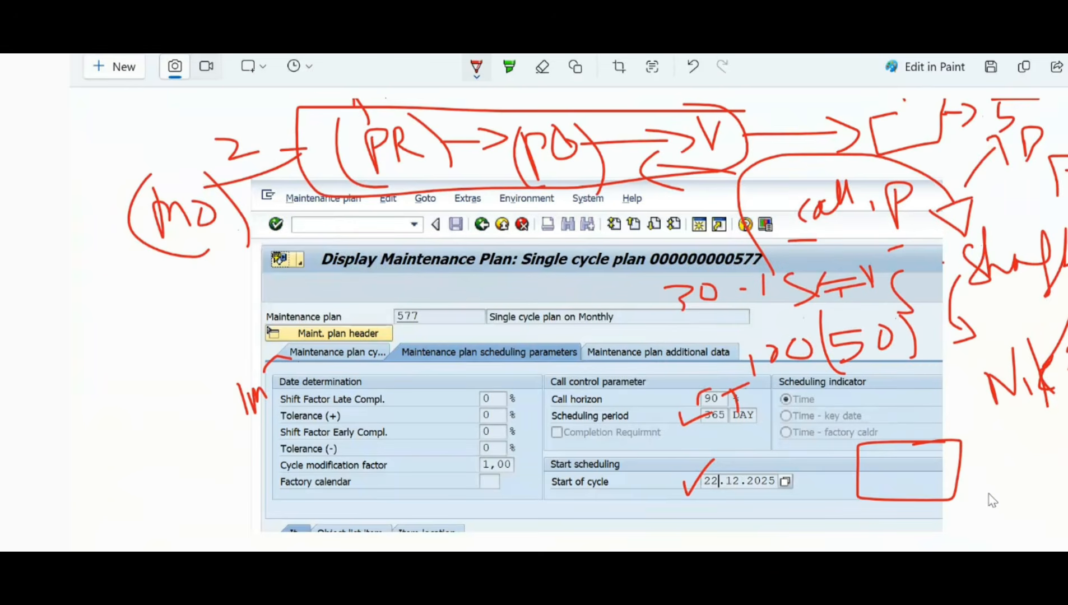
drag(983, 507, 986, 517)
drag(1043, 111, 1067, 99)
Step: Bracket the "2" beside PR and write the column 5, 2, 2 with a sum line and a bracketed, underlined "15"
mouse_move(210, 111)
mouse_down()
mouse_move(209, 151)
mouse_move(271, 167)
mouse_up()
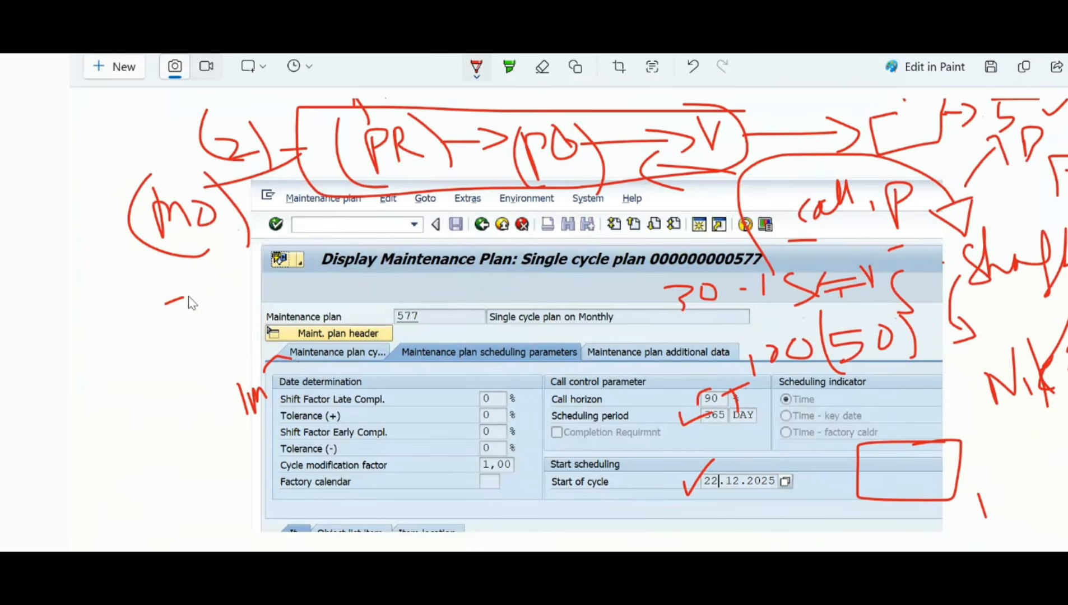
mouse_move(163, 298)
mouse_down()
mouse_move(175, 345)
mouse_move(204, 387)
mouse_up()
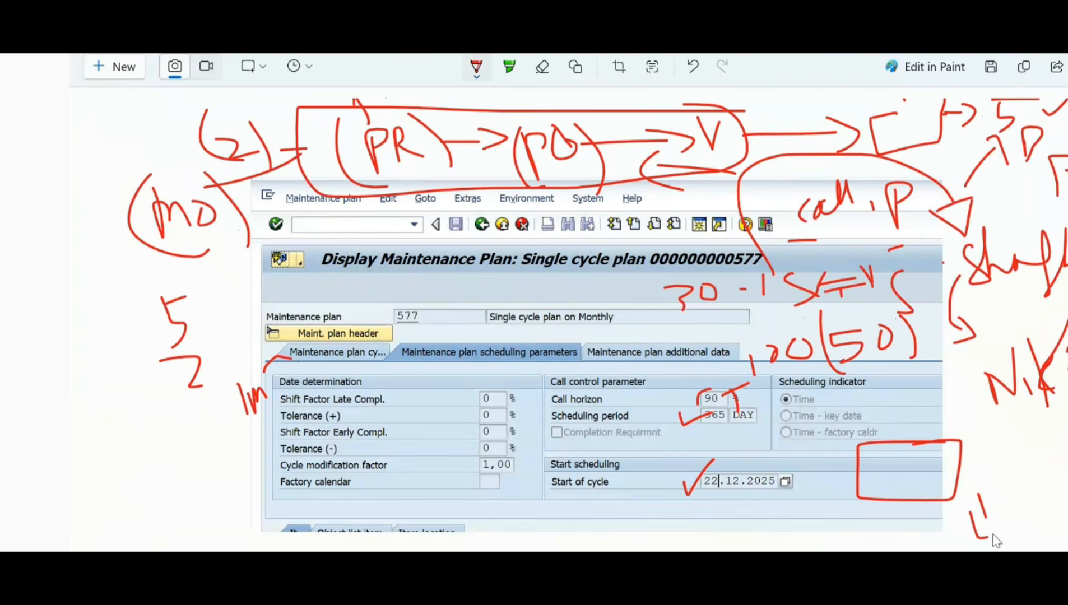
drag(998, 499, 1019, 551)
drag(183, 412, 213, 429)
mouse_move(998, 434)
mouse_down()
mouse_move(967, 436)
mouse_move(969, 459)
mouse_move(1017, 453)
mouse_up()
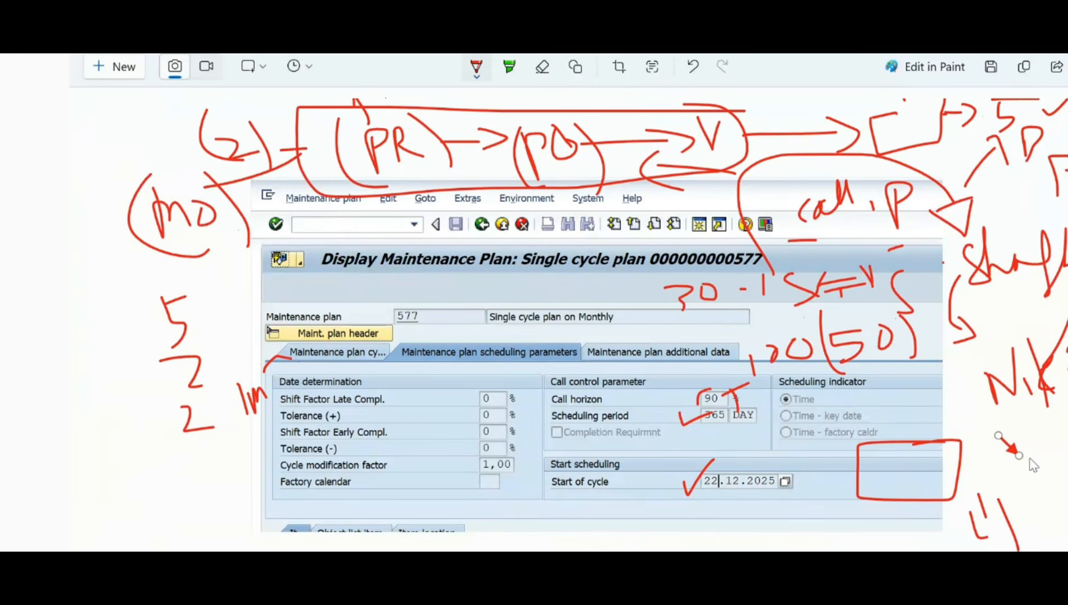
mouse_move(138, 491)
mouse_down()
mouse_move(154, 484)
mouse_move(192, 521)
mouse_move(235, 482)
mouse_move(219, 525)
mouse_up()
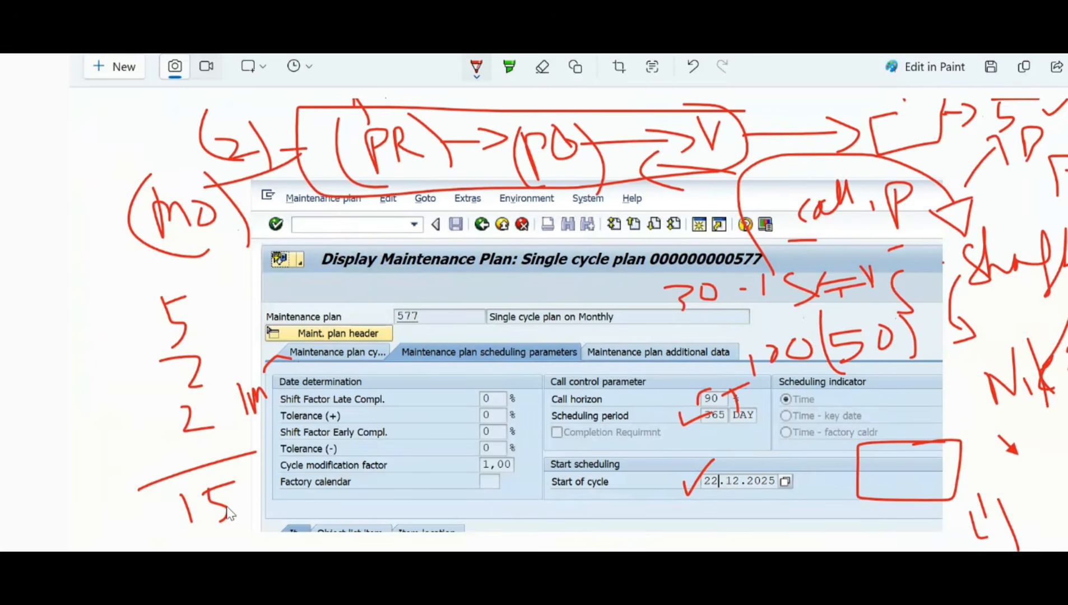
drag(177, 487, 171, 506)
drag(259, 530, 206, 545)
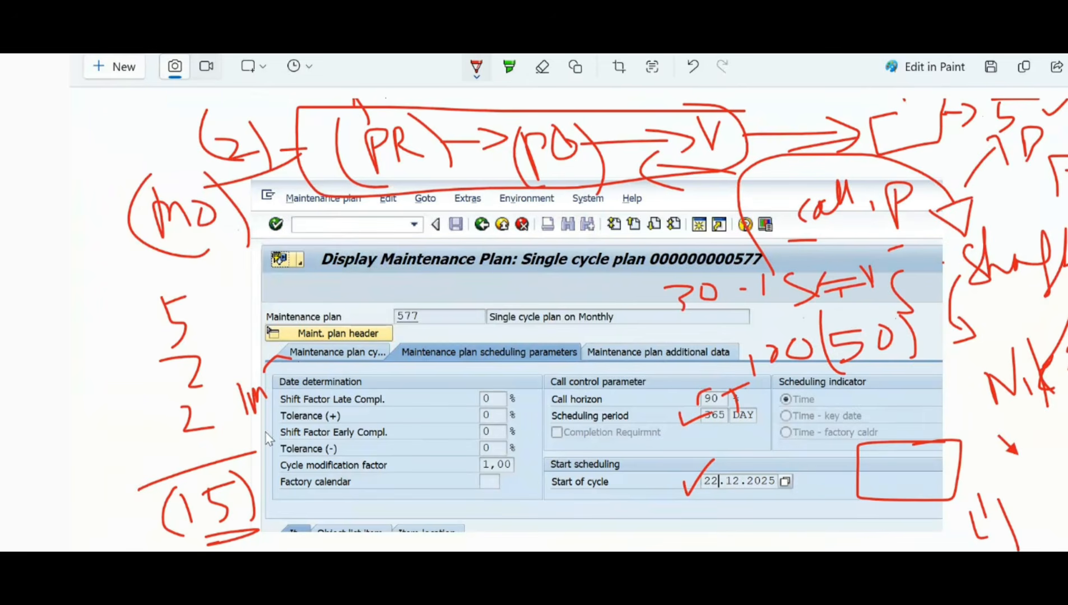
Step: Underline the handwritten 15 more heavily, bracket the call horizon value, and draw a bracket and arrow around the Call horizon label
drag(269, 540, 215, 543)
drag(687, 388, 701, 416)
drag(732, 379, 756, 414)
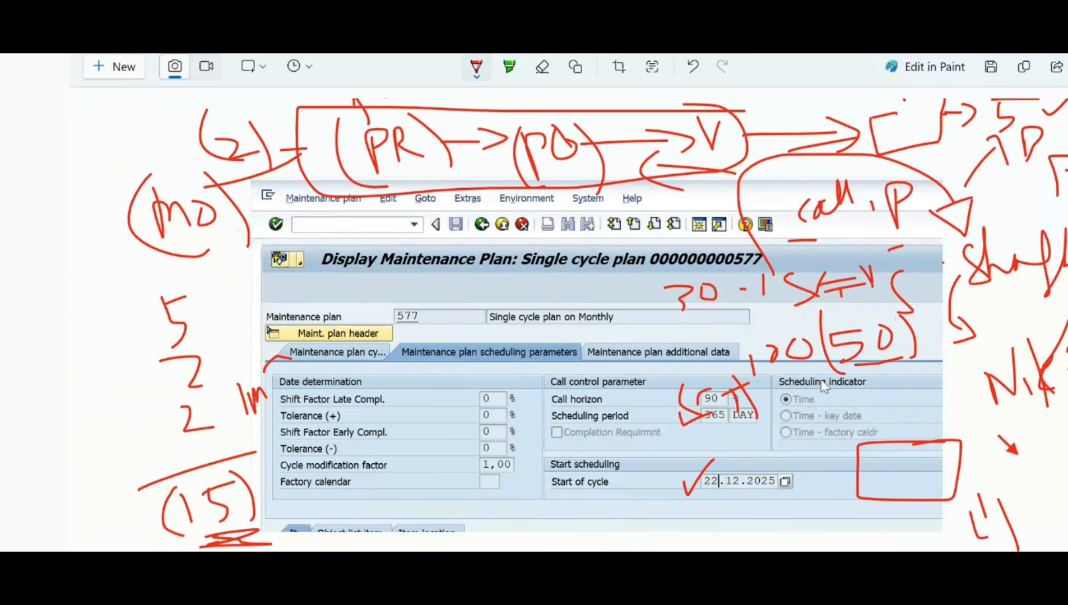
drag(229, 537, 190, 548)
drag(547, 390, 541, 420)
drag(629, 399, 632, 419)
drag(610, 404, 642, 401)
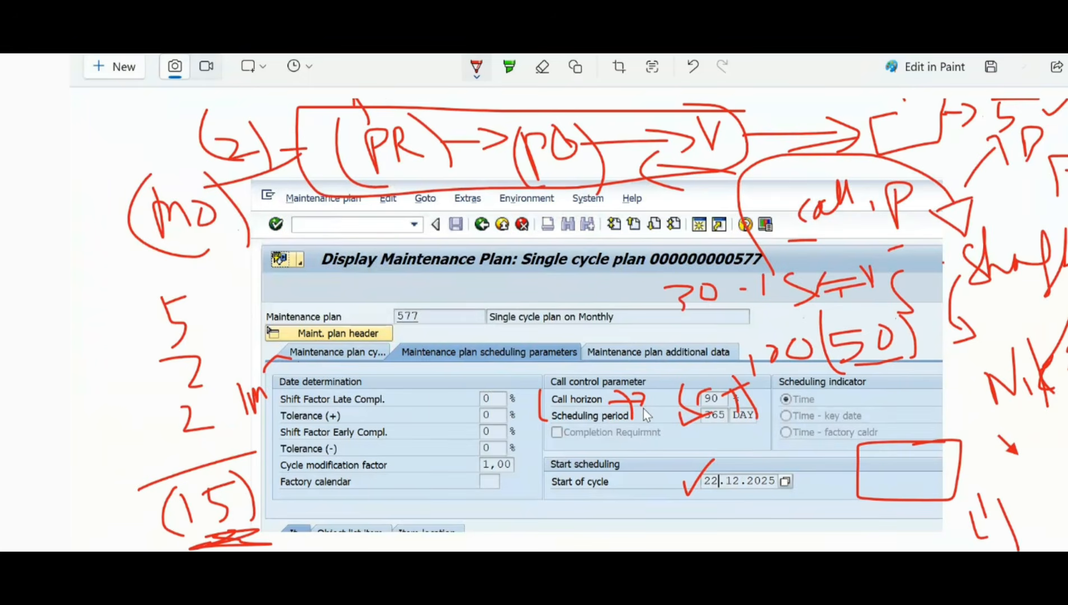
Step: Switch to SAP, leave the display of plan 577 and start transaction IP02 in a new session
key(alt+Tab)
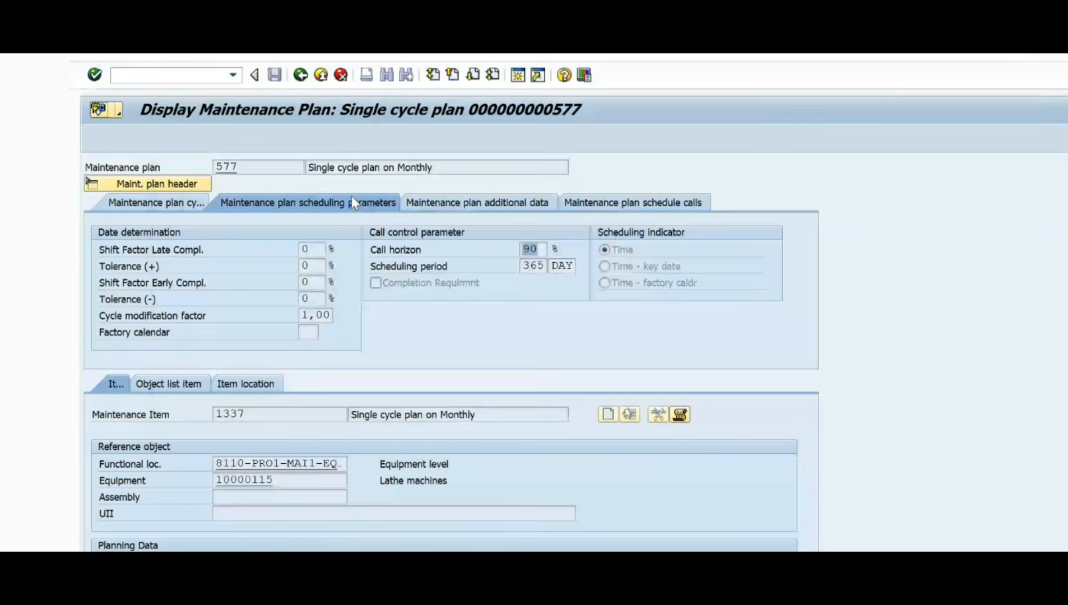
click(319, 75)
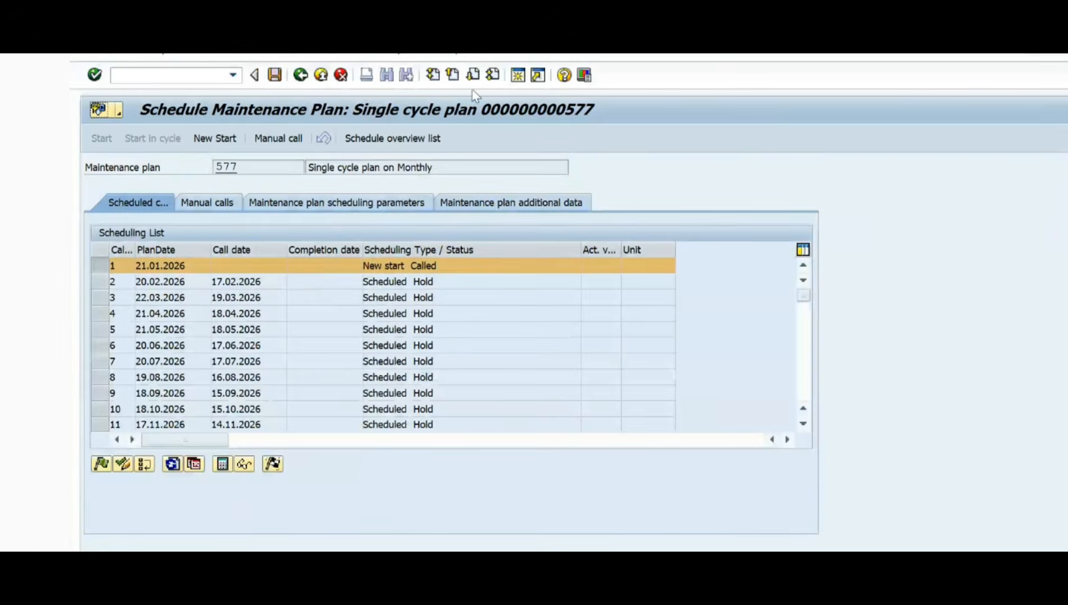
click(172, 74)
text(/)
key(BackSpace)
text(/oip02)
key(Return)
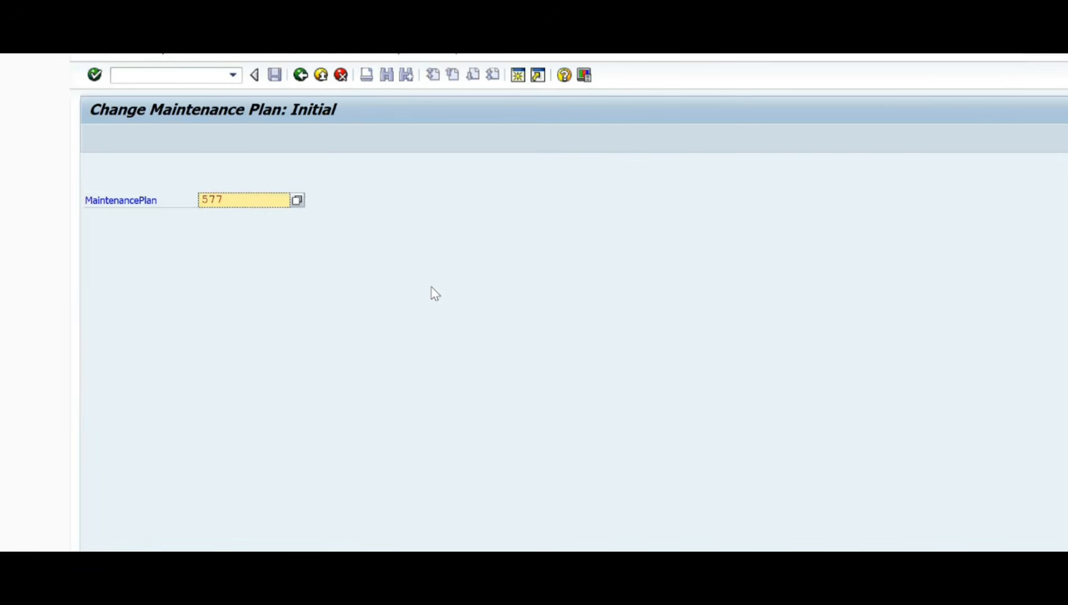
Step: Exit the scheduling of plan 577 in the other SAP session back to its initial screen
key(alt+Tab)
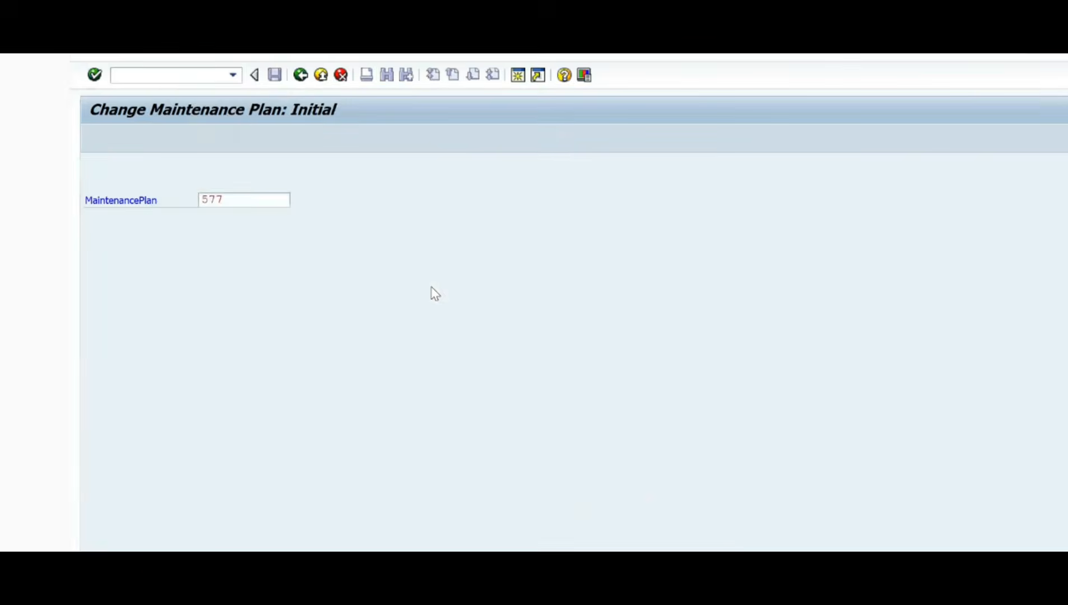
key(Escape)
click(357, 360)
key(Return)
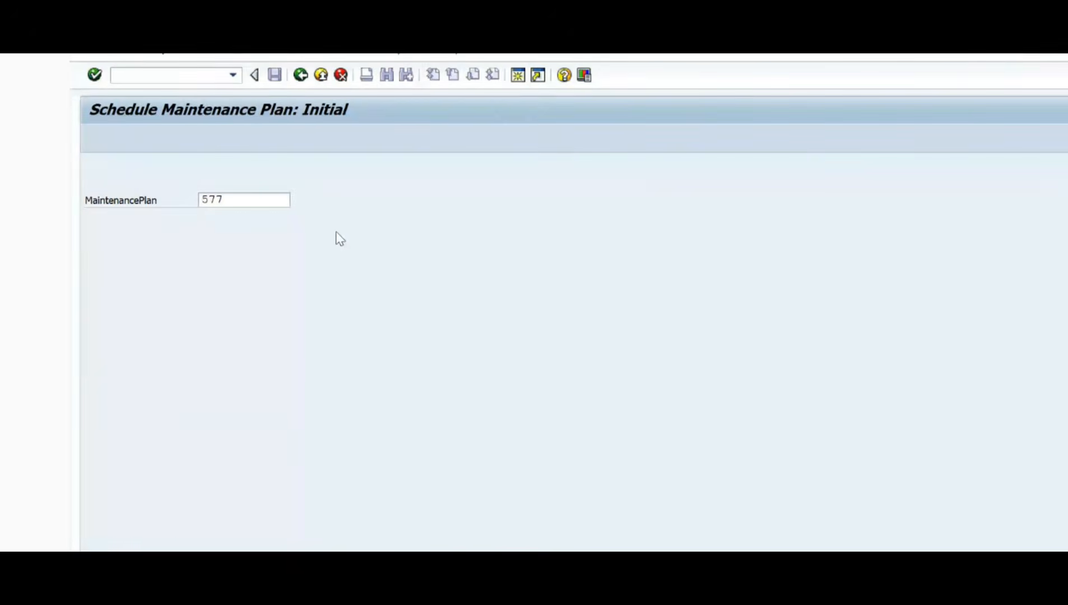
key(Escape)
click(373, 358)
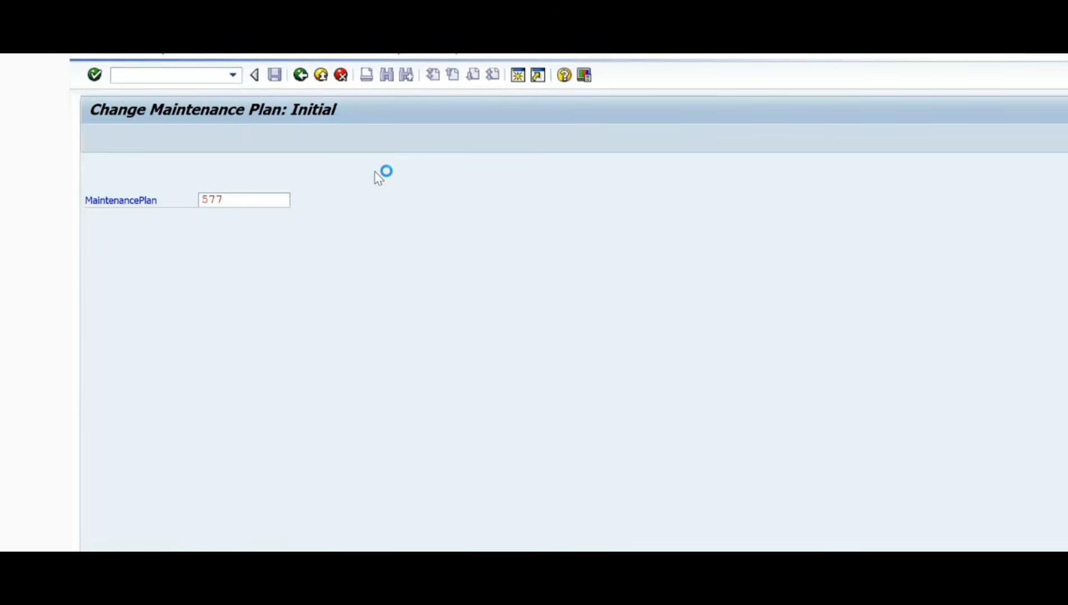
key(alt+Tab)
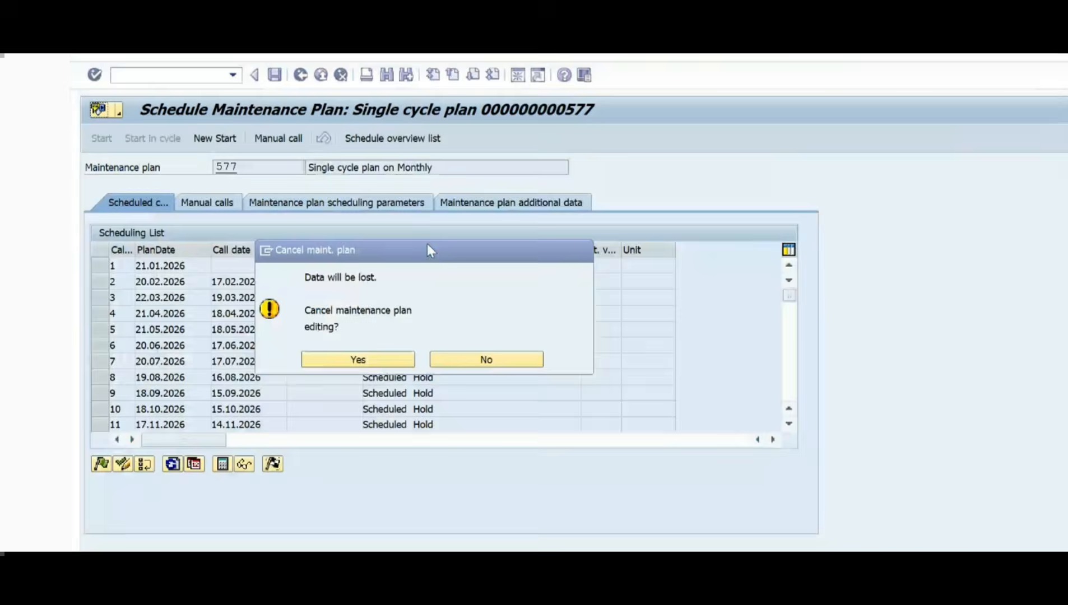
click(357, 360)
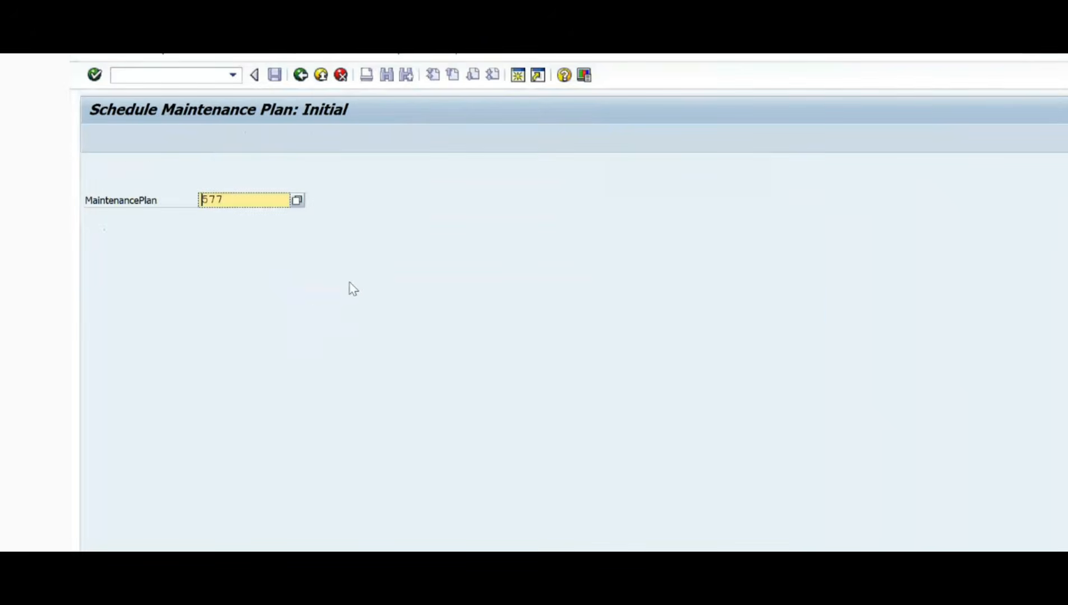
Step: Open maintenance plan 577 for change with IP02 and show its scheduling parameters
key(alt+Tab)
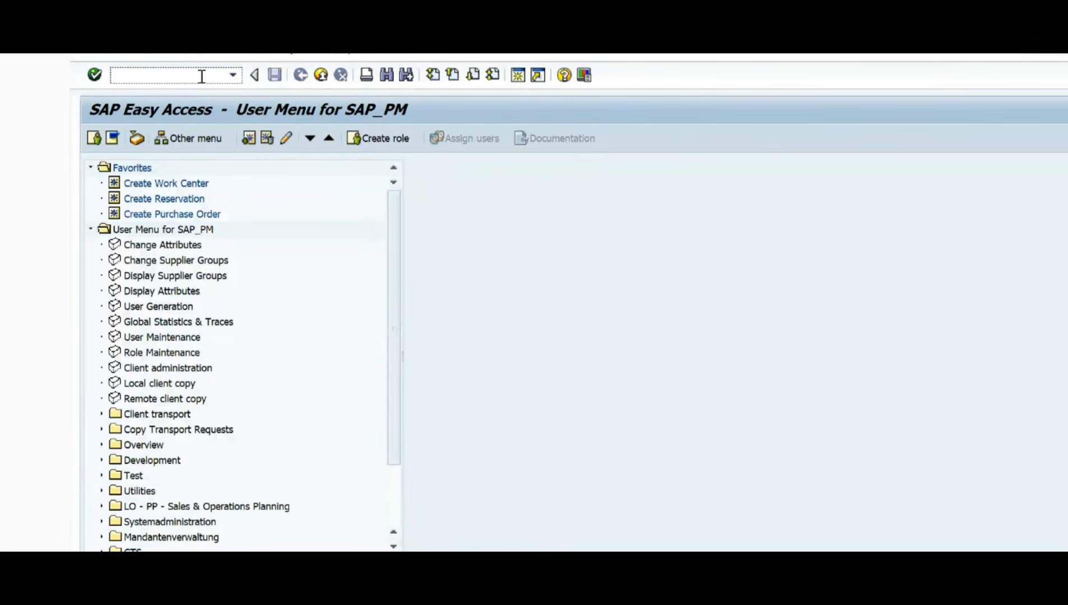
text(/nip02)
key(Return)
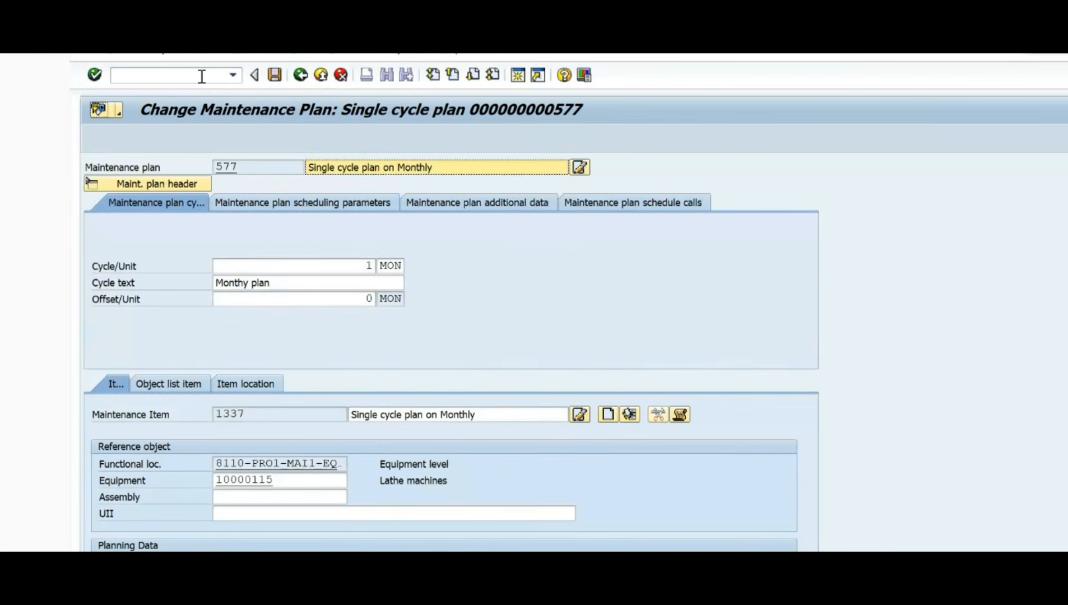
click(312, 202)
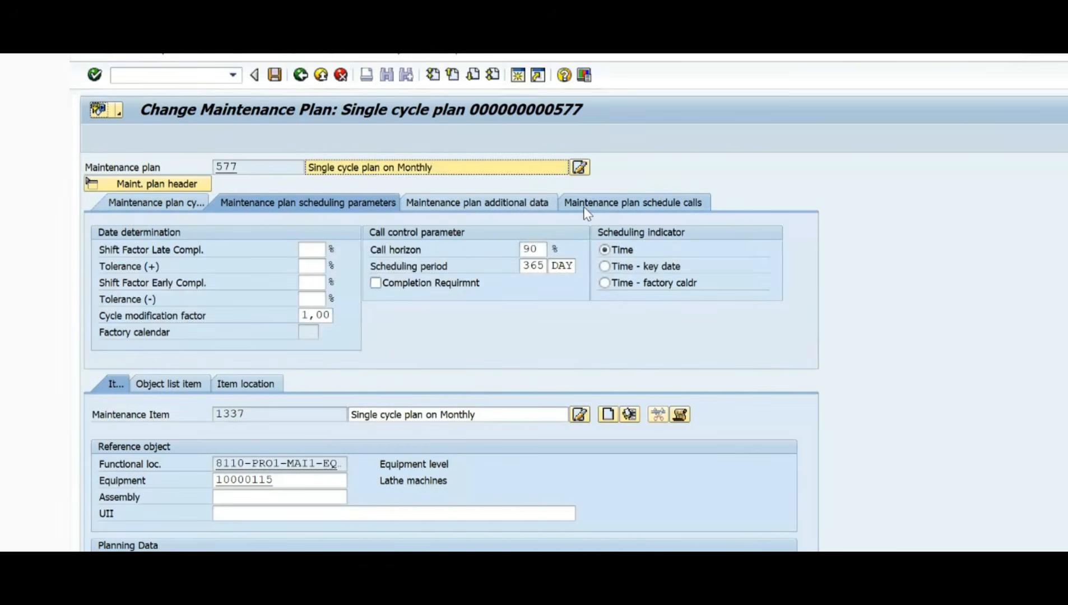
Step: On the annotated Snipping Tool screenshot, draw an arrow beside plan 577 and tick the cycle, scheduling parameters and additional data headings
key(alt+Tab)
key(Tab)
key(Tab)
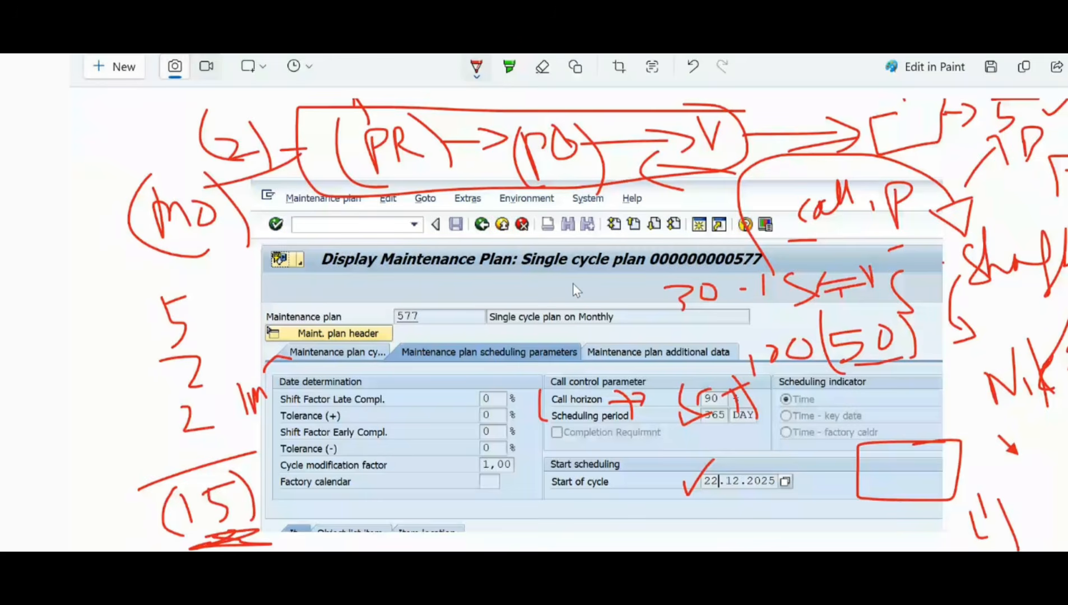
mouse_move(432, 318)
mouse_down()
mouse_move(458, 277)
mouse_move(463, 296)
mouse_up()
drag(383, 357, 405, 337)
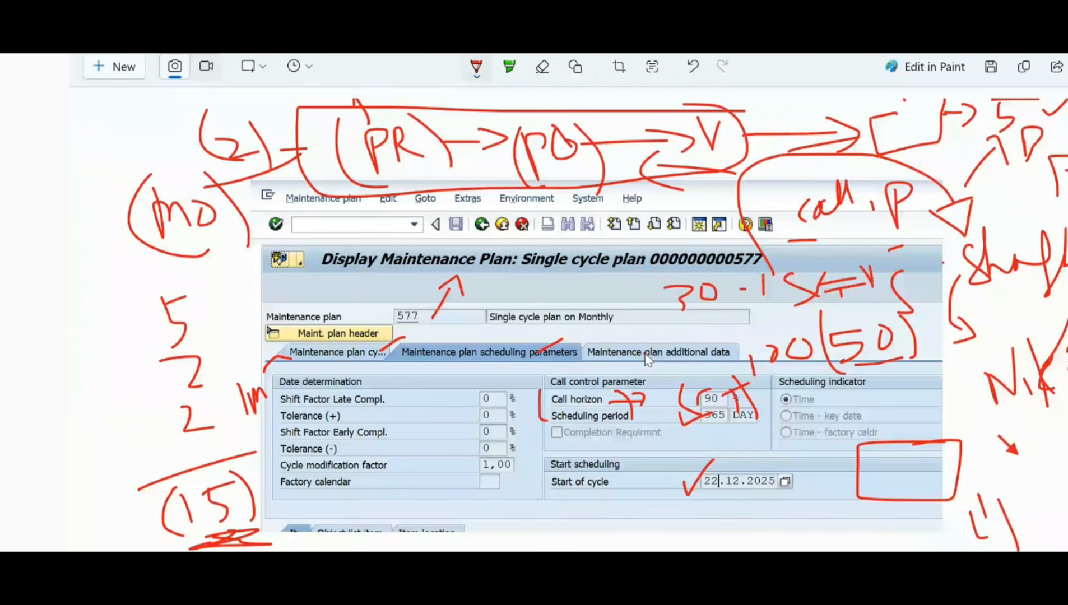
drag(646, 357, 676, 337)
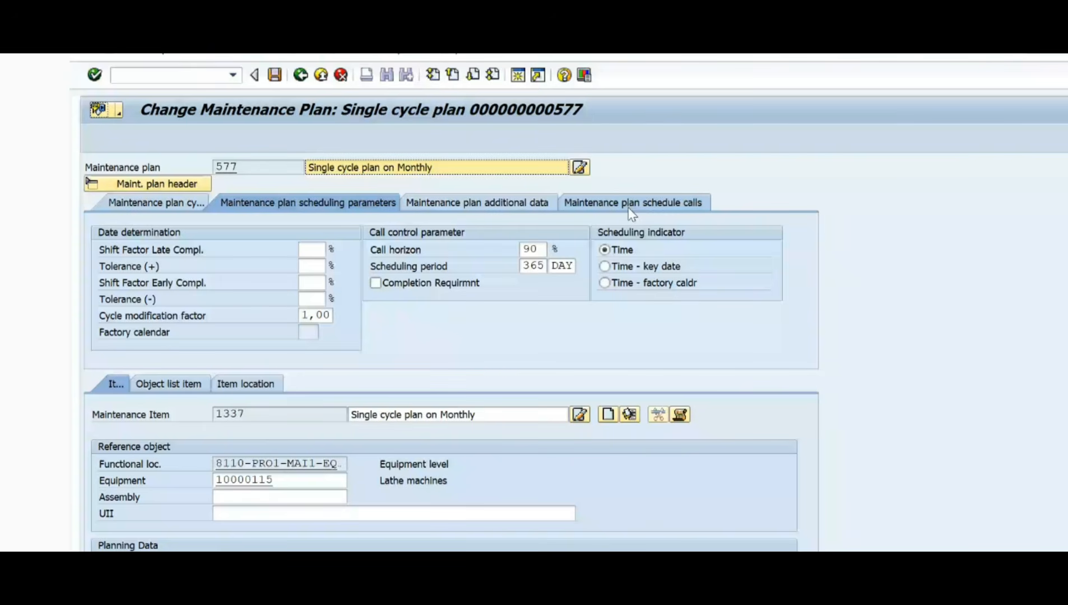
Step: Back in SAP, check plan 577's schedule calls and enable the completion requirement in its scheduling parameters
click(628, 207)
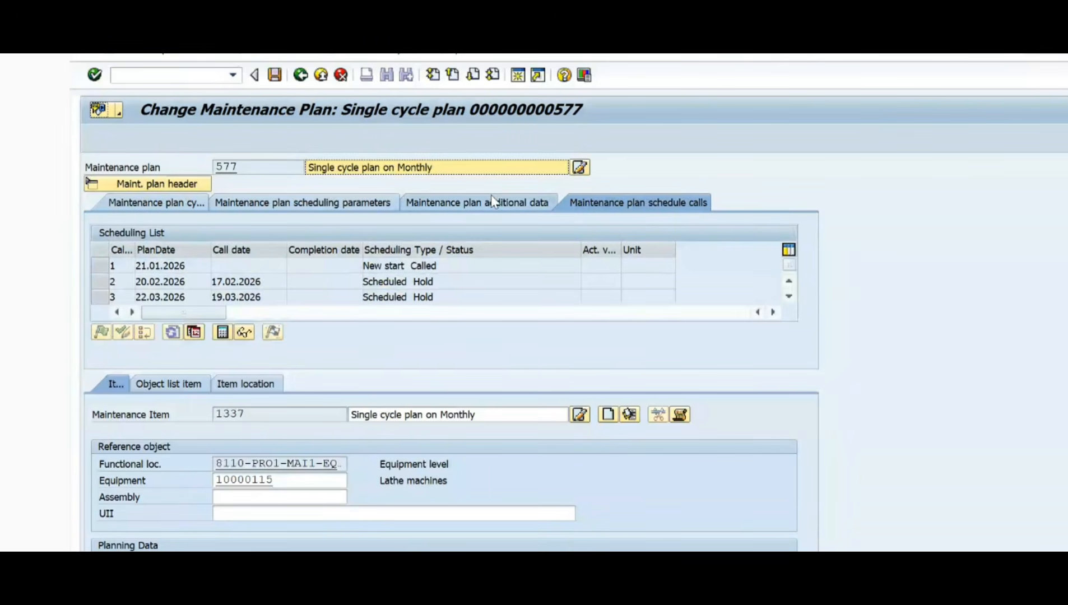
click(367, 205)
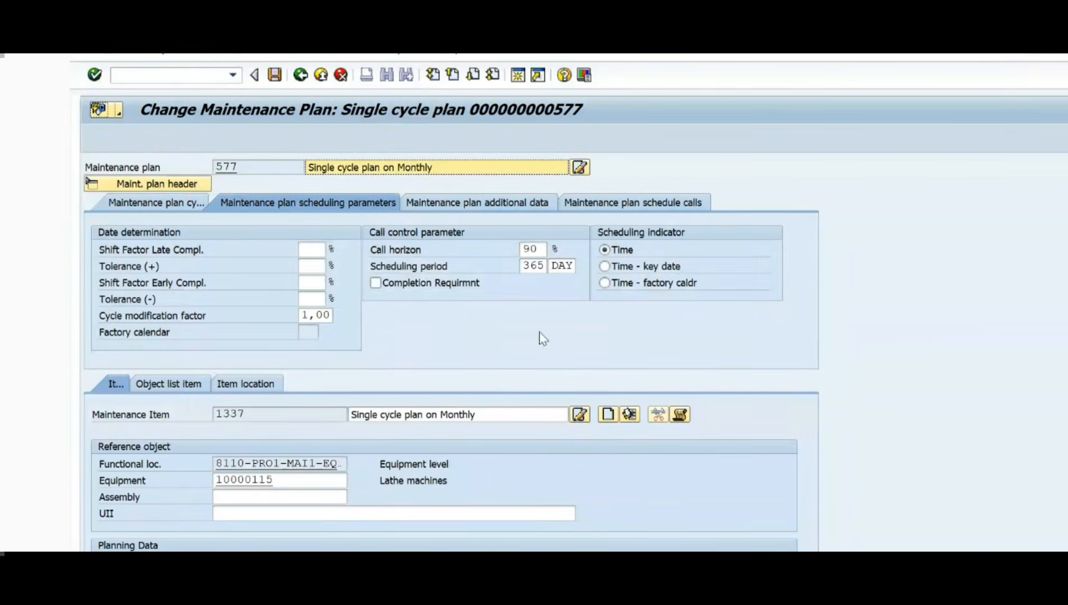
click(395, 285)
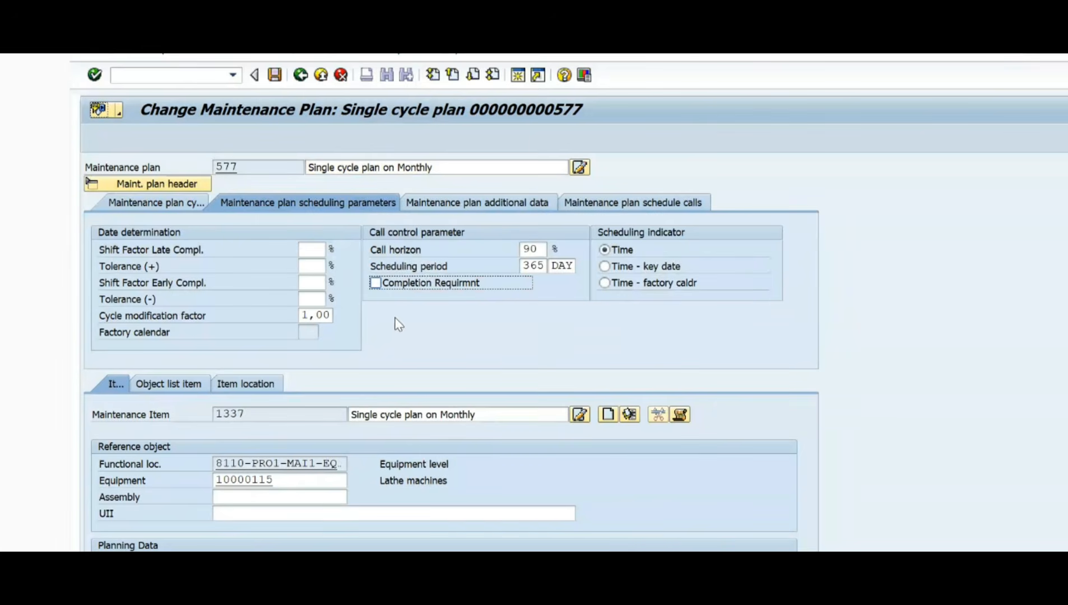
key(alt+Tab)
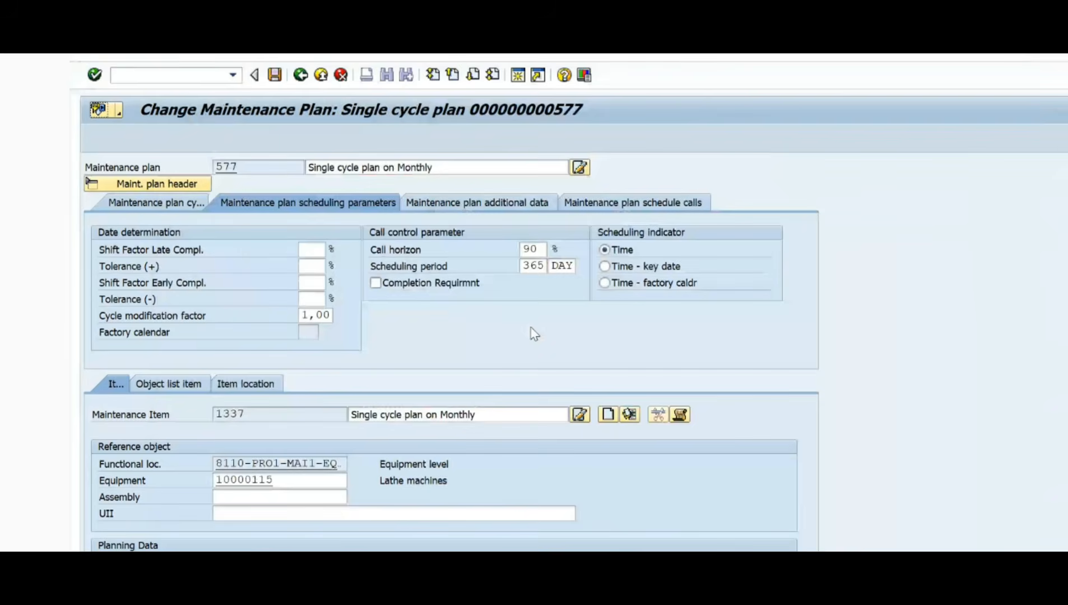
key(alt+Tab)
mouse_move(553, 495)
mouse_down()
mouse_move(616, 493)
mouse_move(598, 495)
mouse_up()
key(alt+Tab)
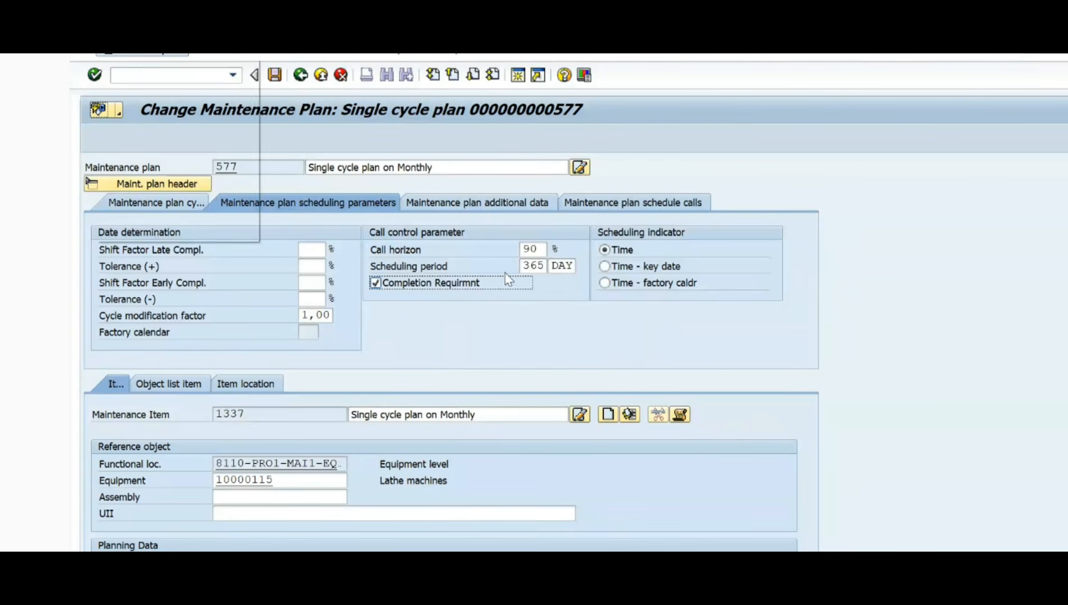
Step: Examine calls 1 and 2 in the scheduling list against the completion requirement setting
click(607, 208)
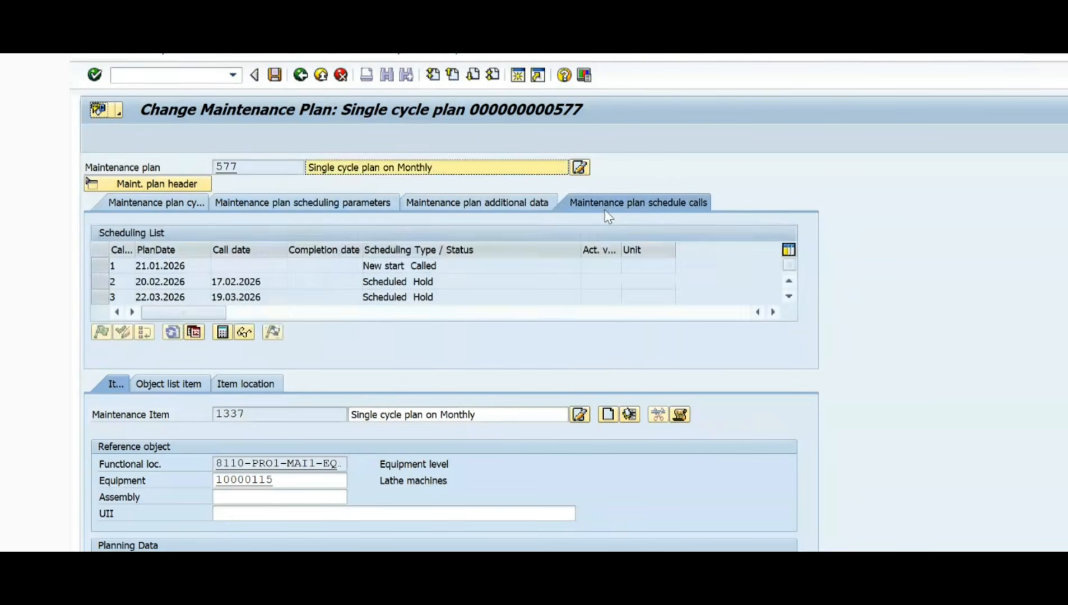
click(111, 267)
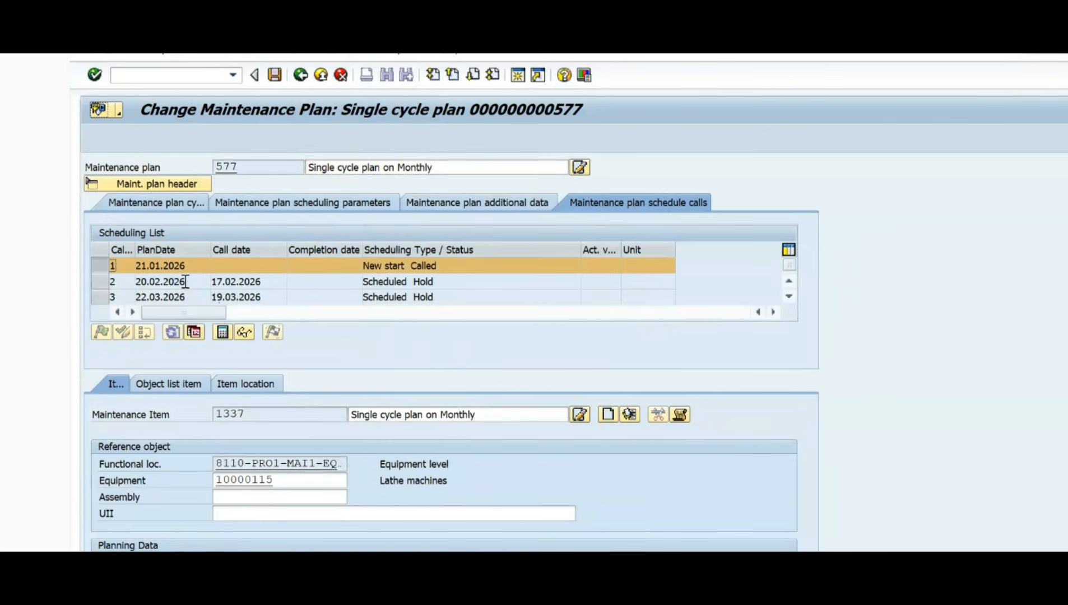
click(98, 283)
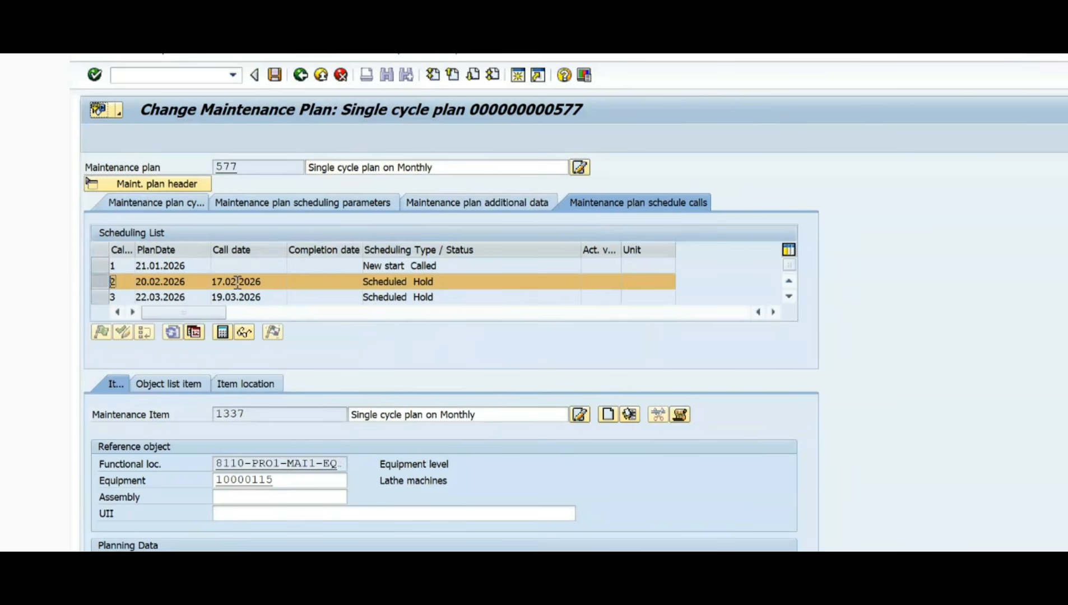
click(275, 286)
click(341, 203)
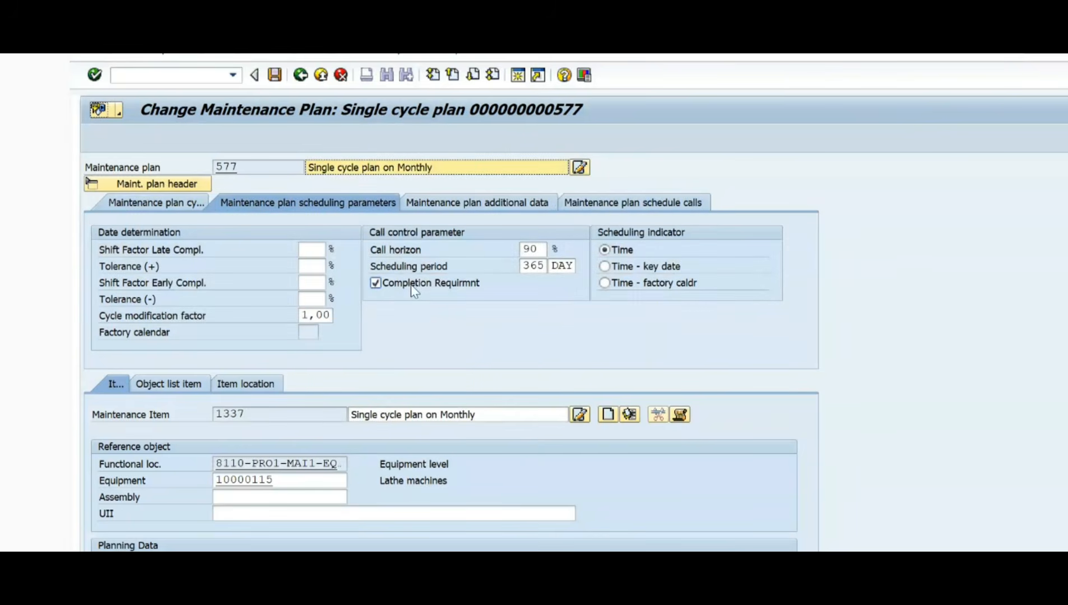
click(608, 205)
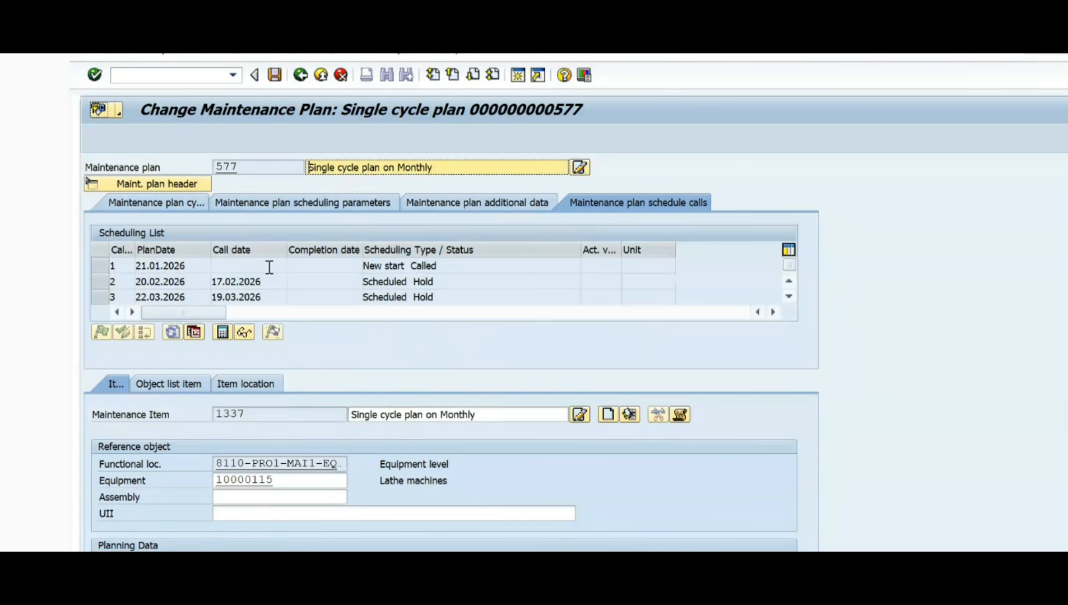
click(99, 282)
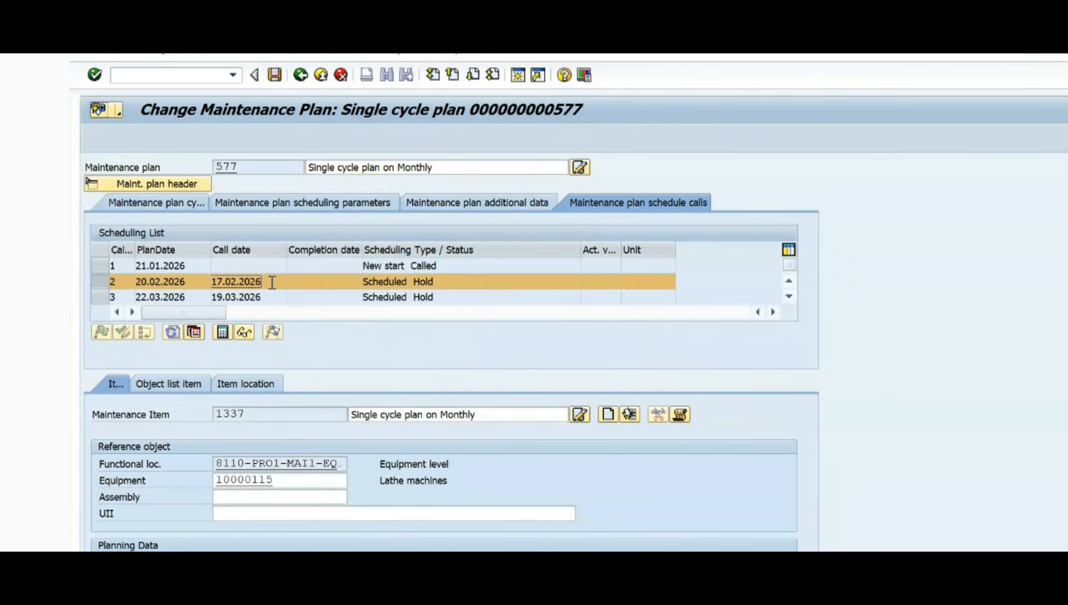
Step: Clear the completion requirement of plan 577 and select call 2 in its scheduling list
click(309, 203)
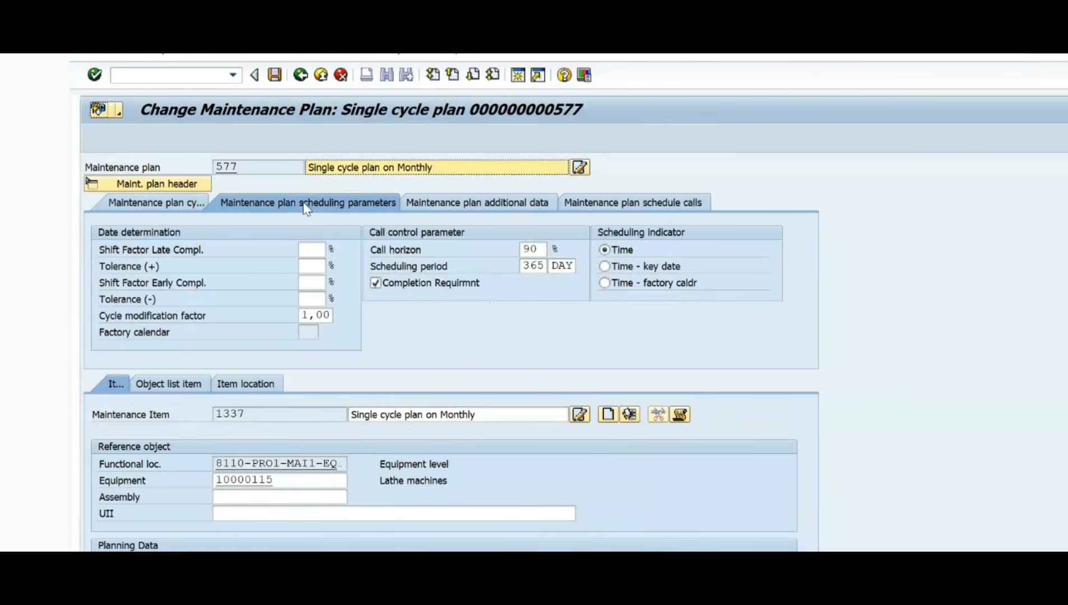
click(375, 283)
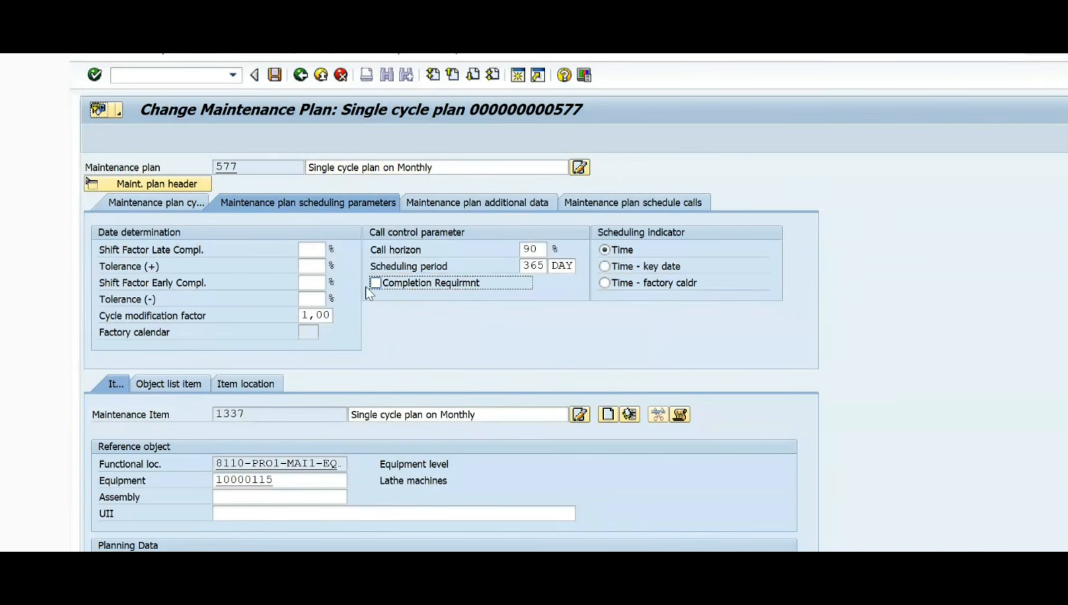
click(590, 203)
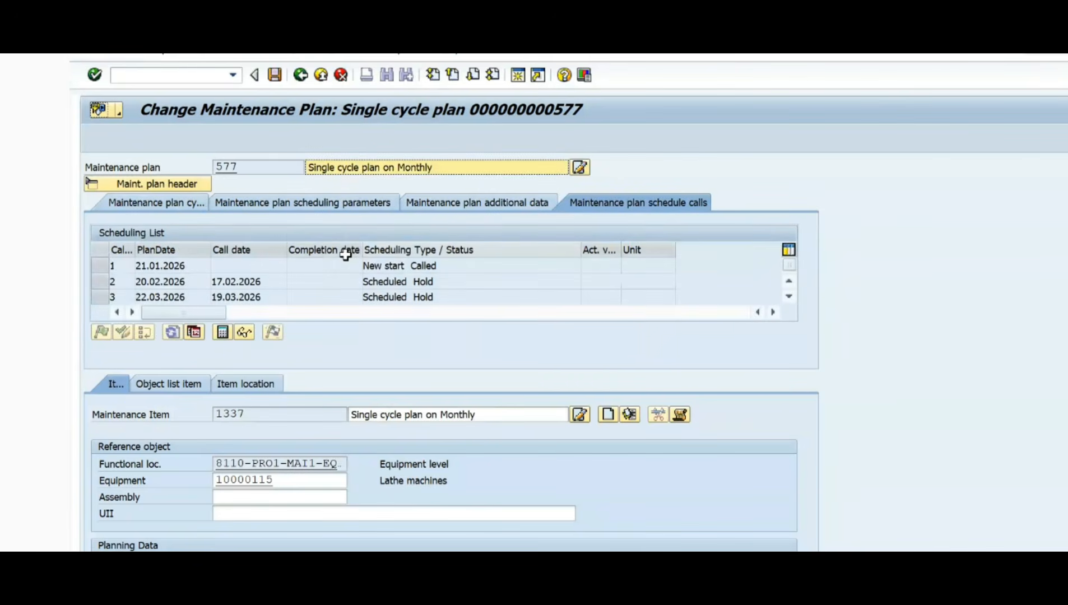
click(100, 278)
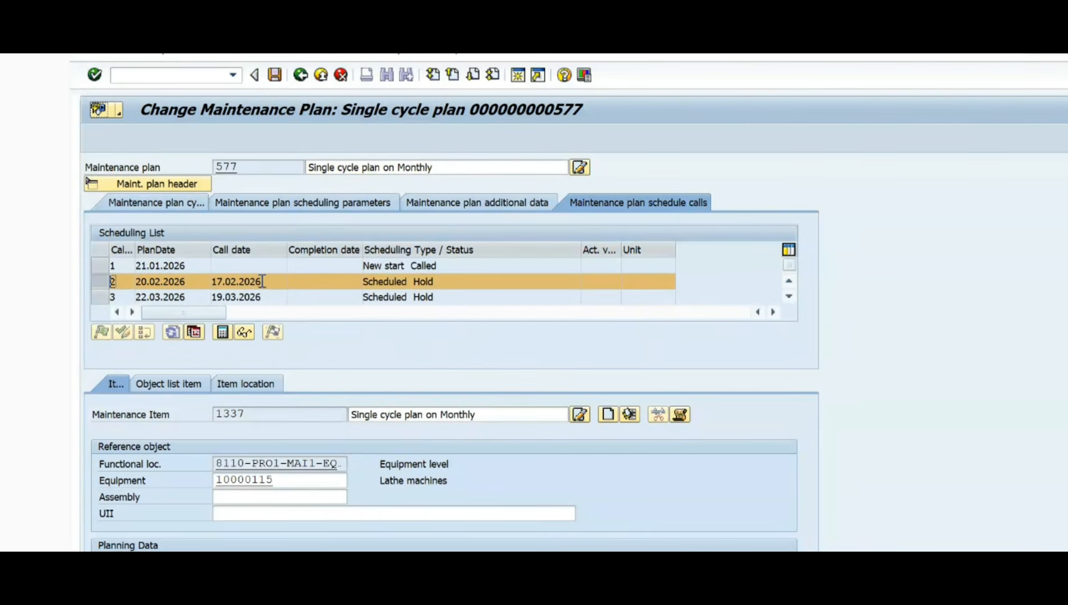
click(177, 76)
text(/nip10)
click(337, 204)
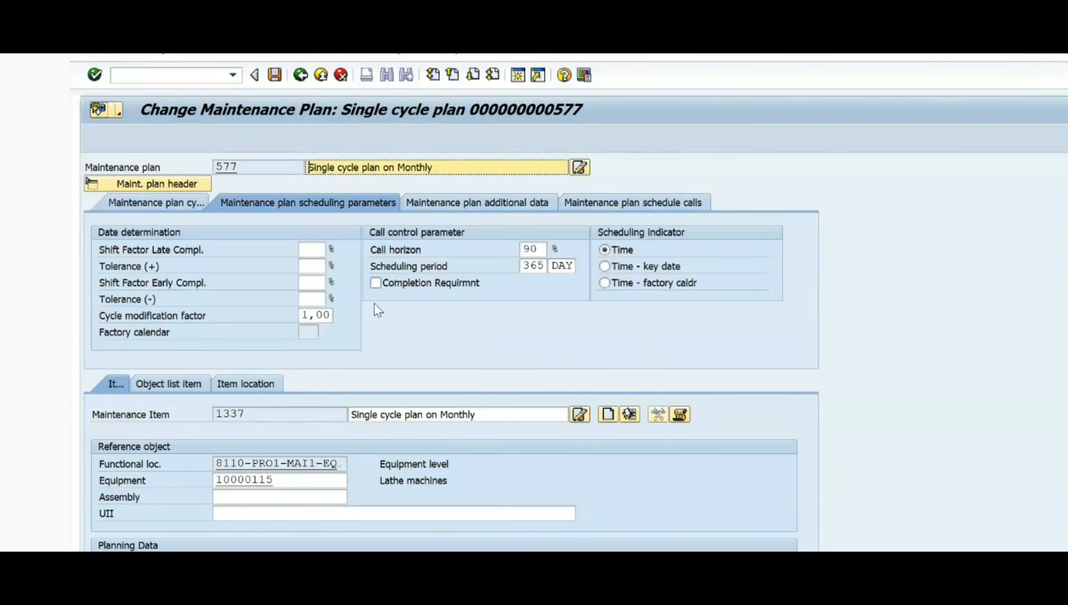
Step: Open plan 577 for scheduling with transaction IP10 and select call 2 in the scheduling list
click(156, 76)
text(/nip10)
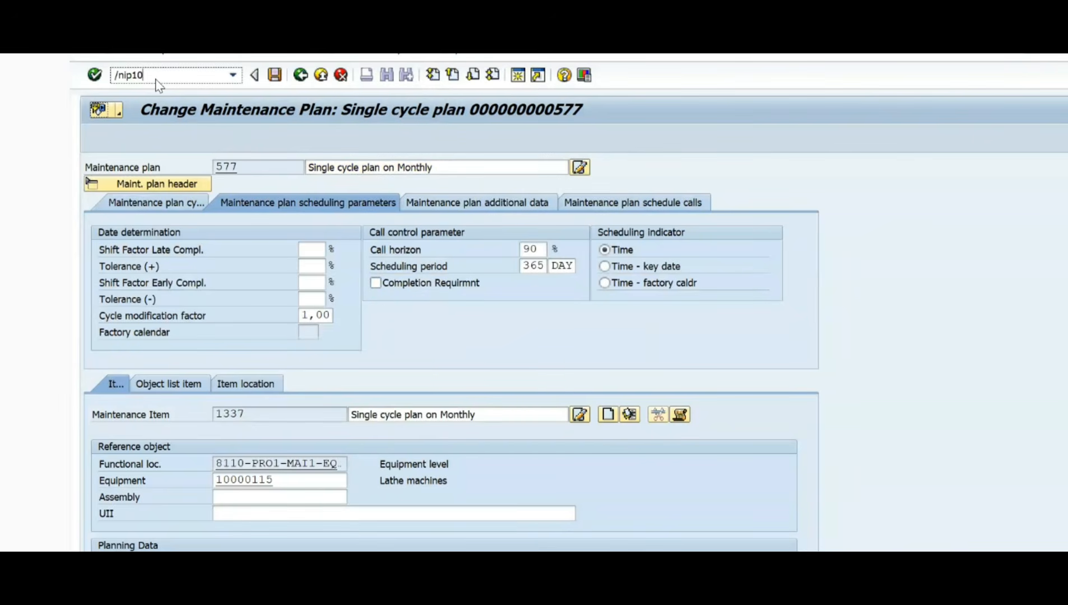
key(Return)
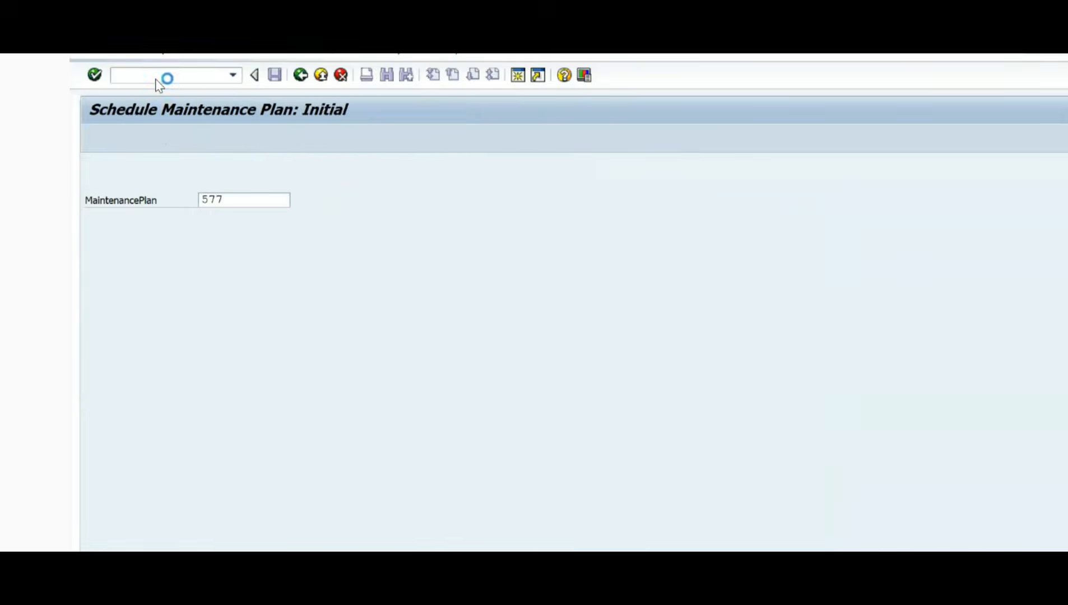
key(Return)
click(112, 282)
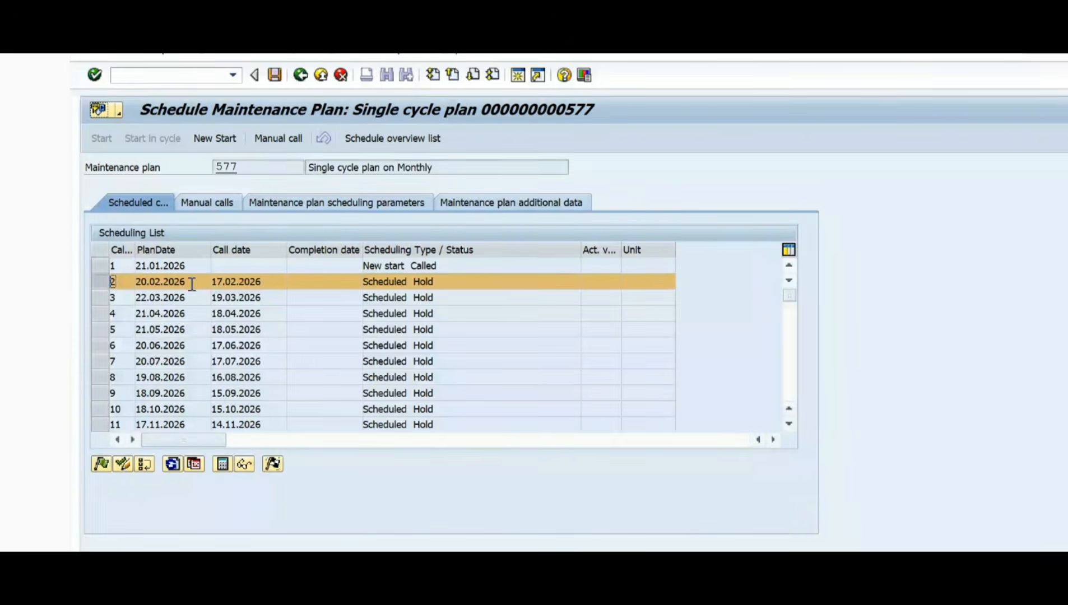
Step: Release call 2 in plan 577's scheduling list without saving and glance at the annotated plan screenshot
click(100, 465)
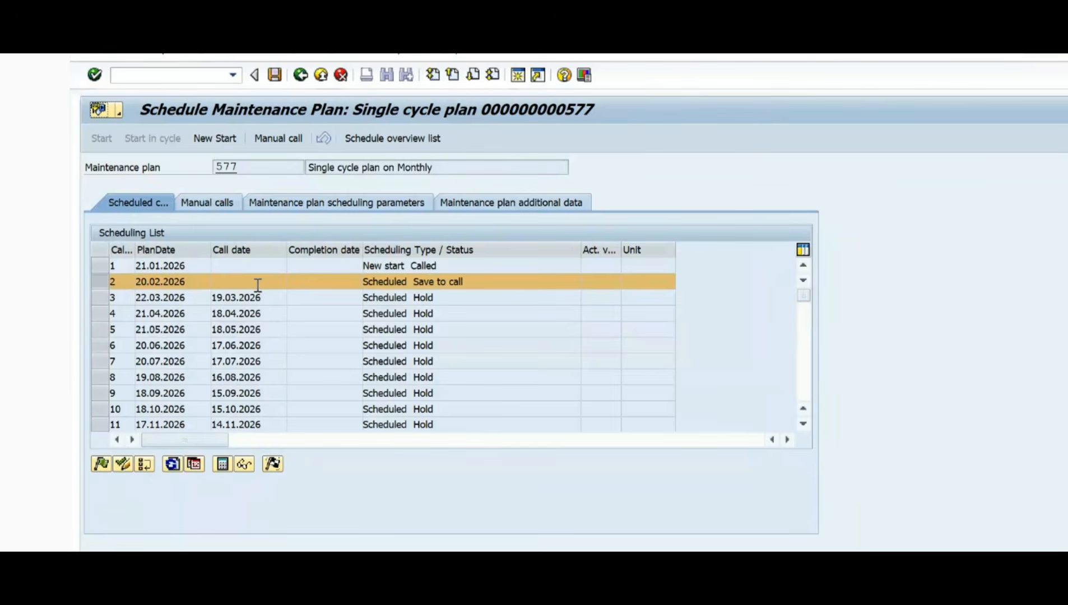
key(alt+Tab)
key(alt+Tab)
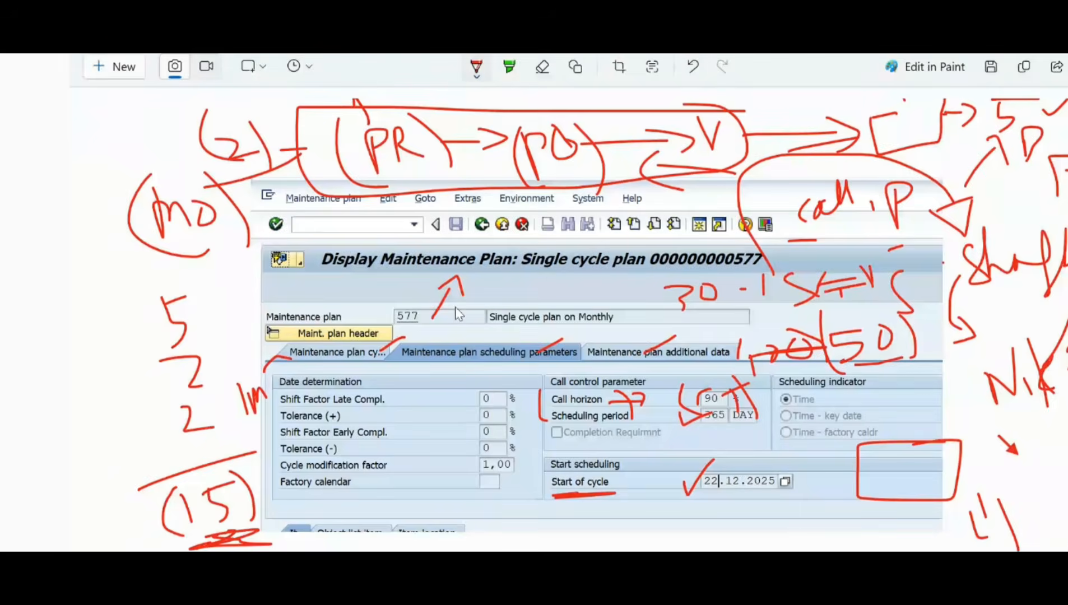
key(alt+Tab)
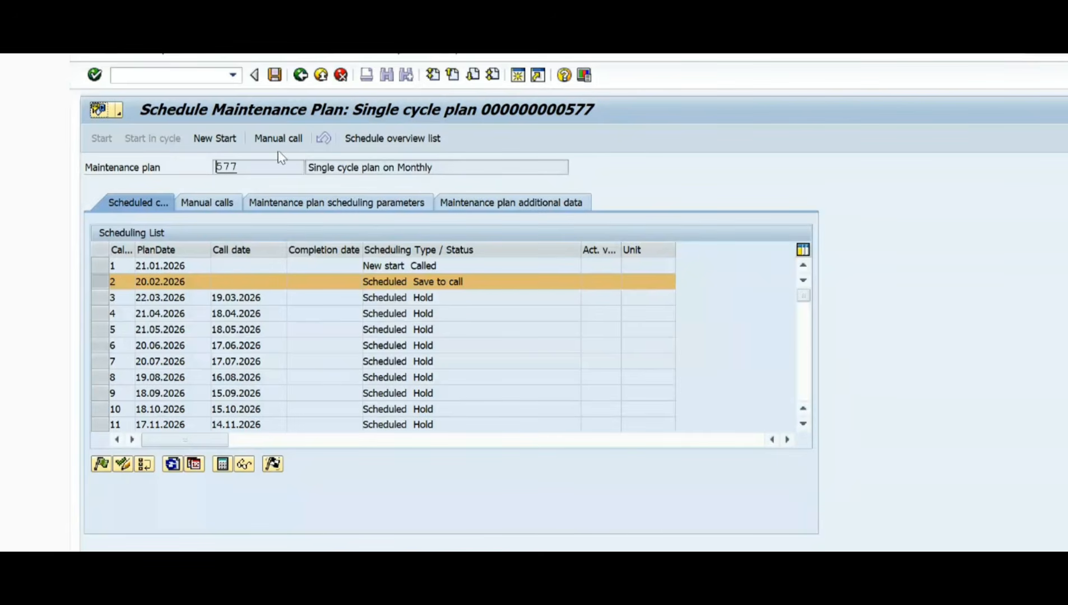
Step: Open maintenance plan 577 for change with transaction IP02, discarding the unsaved release
click(186, 75)
text(/nip02)
key(BackSpace)
key(BackSpace)
key(BackSpace)
key(BackSpace)
key(BackSpace)
text(/nip02)
key(Return)
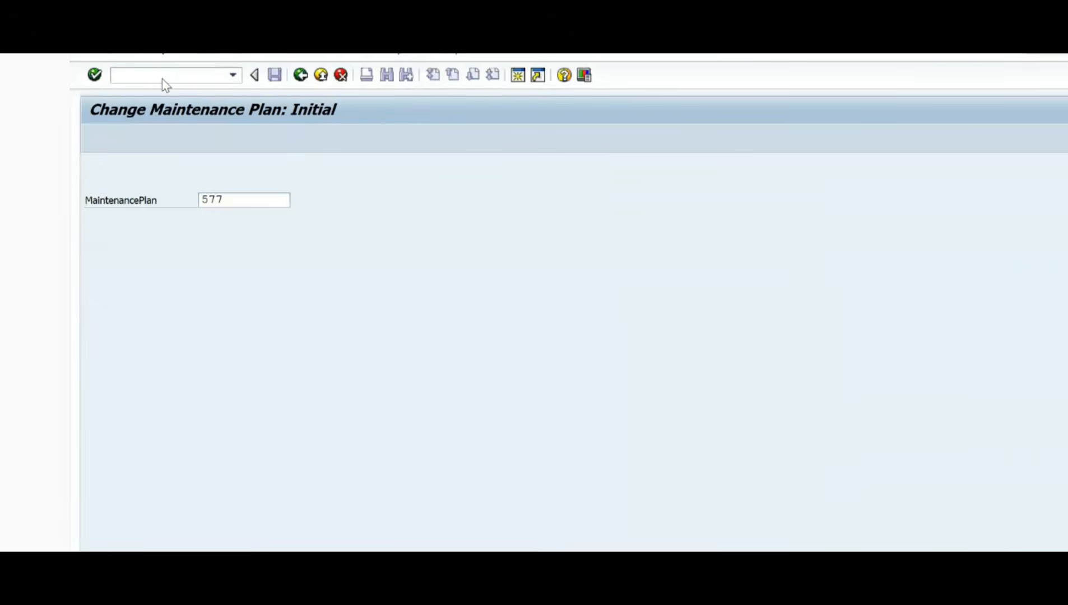
key(Return)
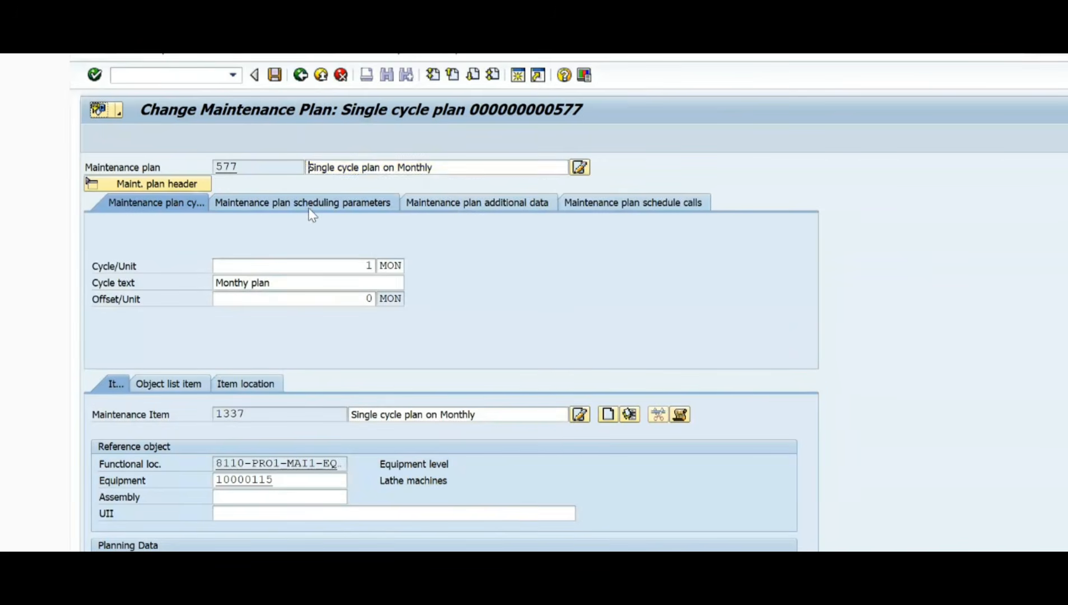
Step: Enable the completion requirement in plan 577's scheduling parameters and save the plan
click(308, 208)
click(376, 283)
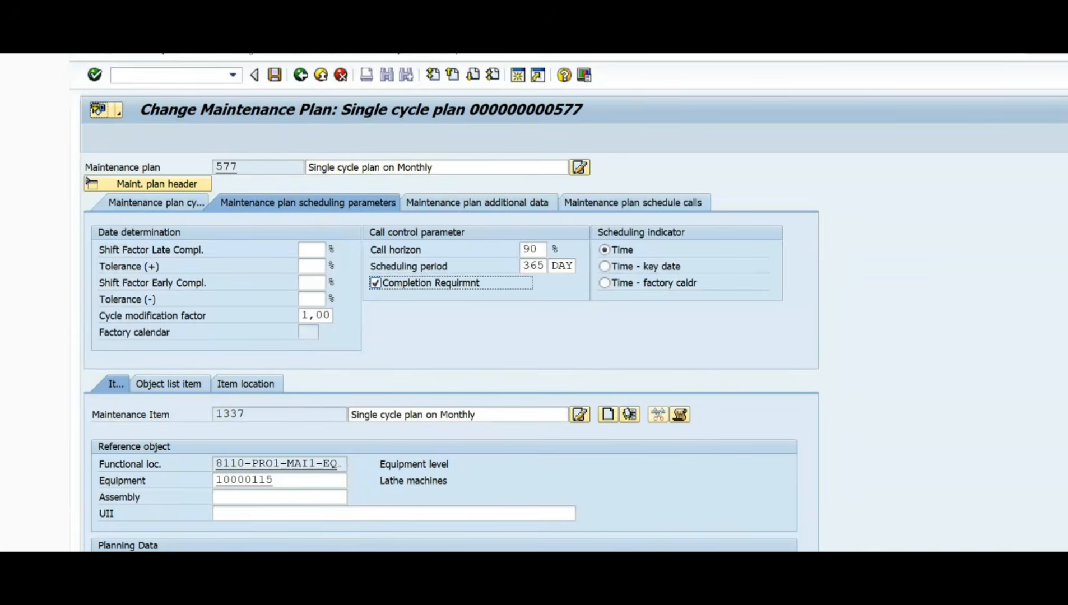
click(274, 75)
Step: Open plan 577 for scheduling with transaction IP10
click(176, 75)
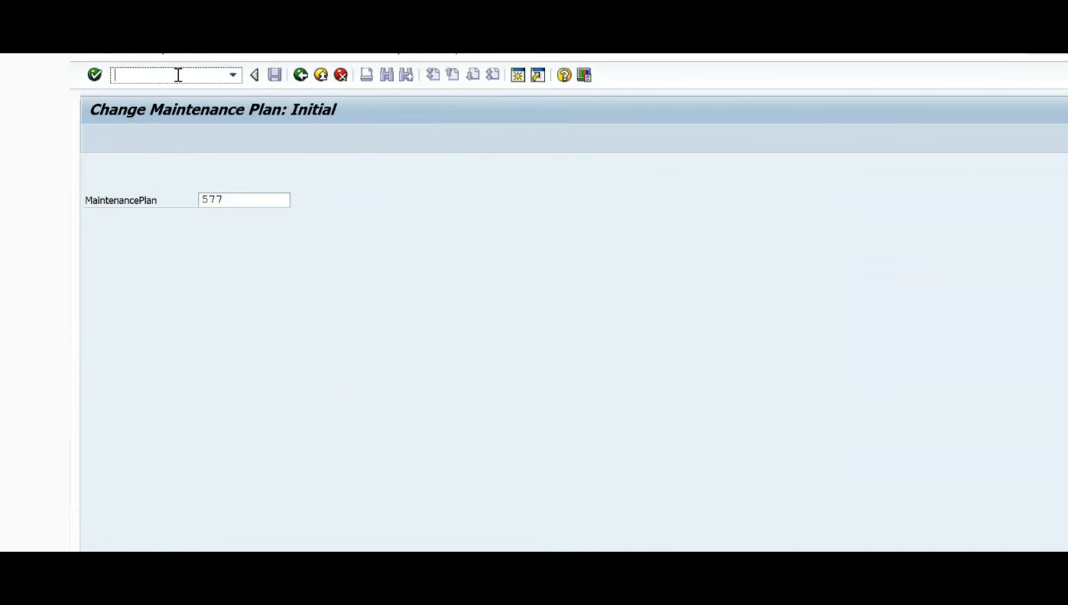
text(/nip10)
key(Return)
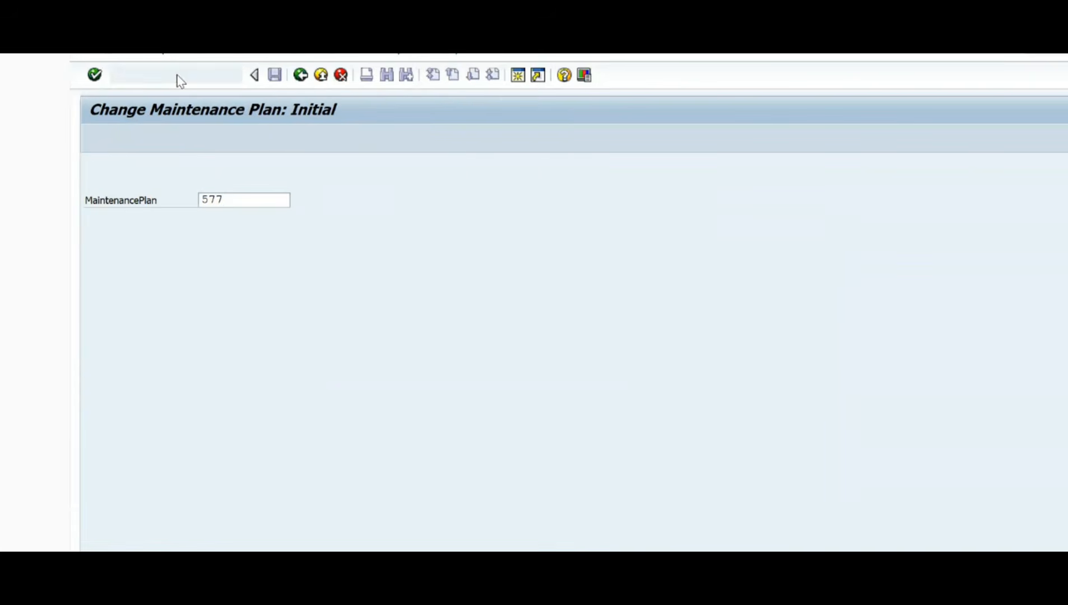
key(Return)
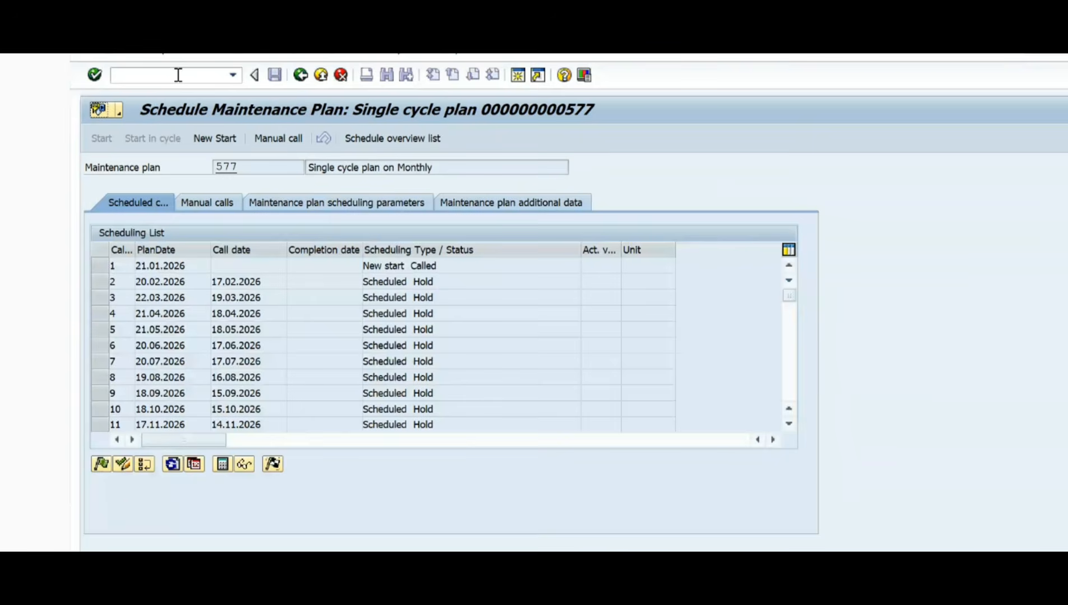
Step: Try to release call 2, planned for 20.02.2026, while its predecessor call is still open
click(102, 284)
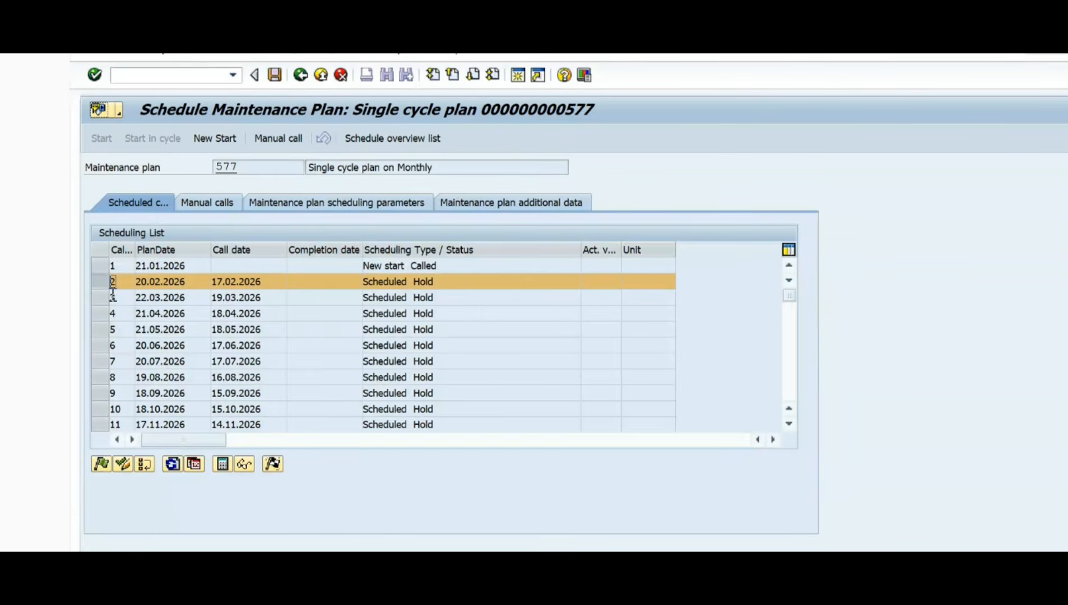
click(101, 464)
drag(308, 383, 590, 201)
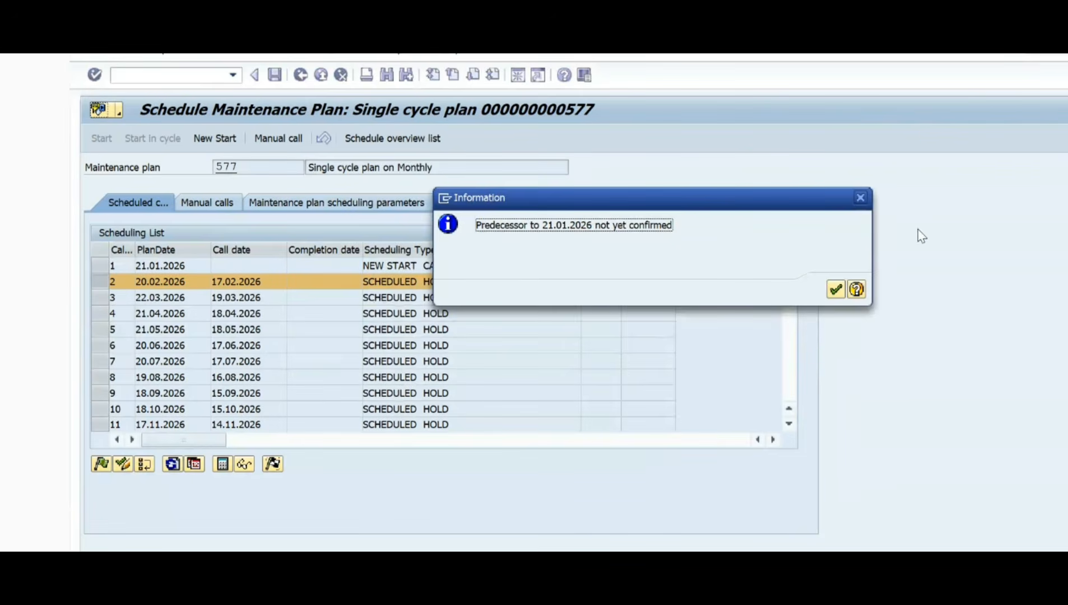
key(Return)
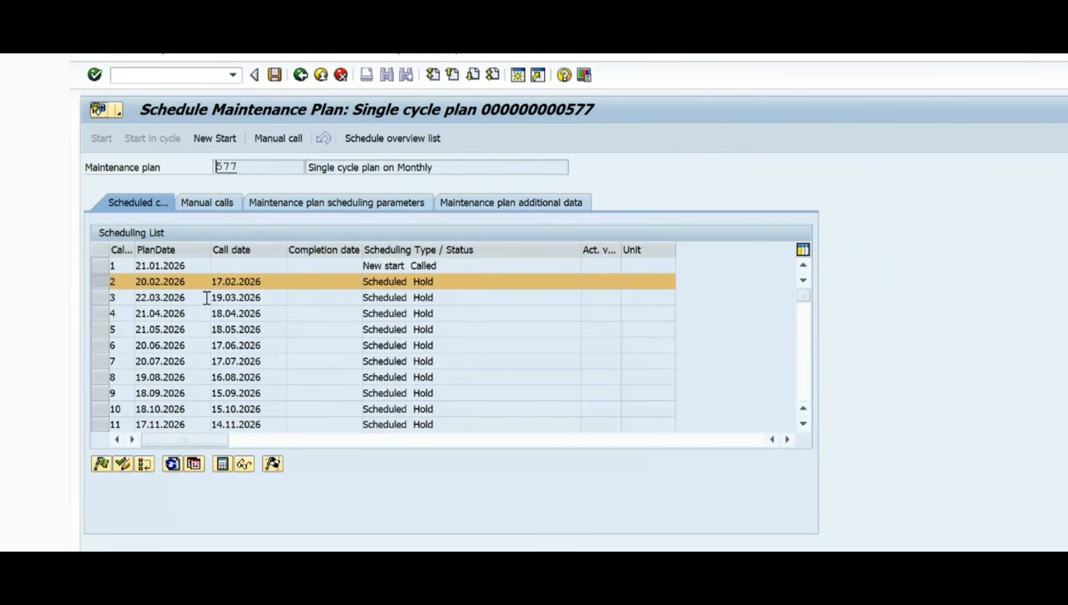
click(101, 464)
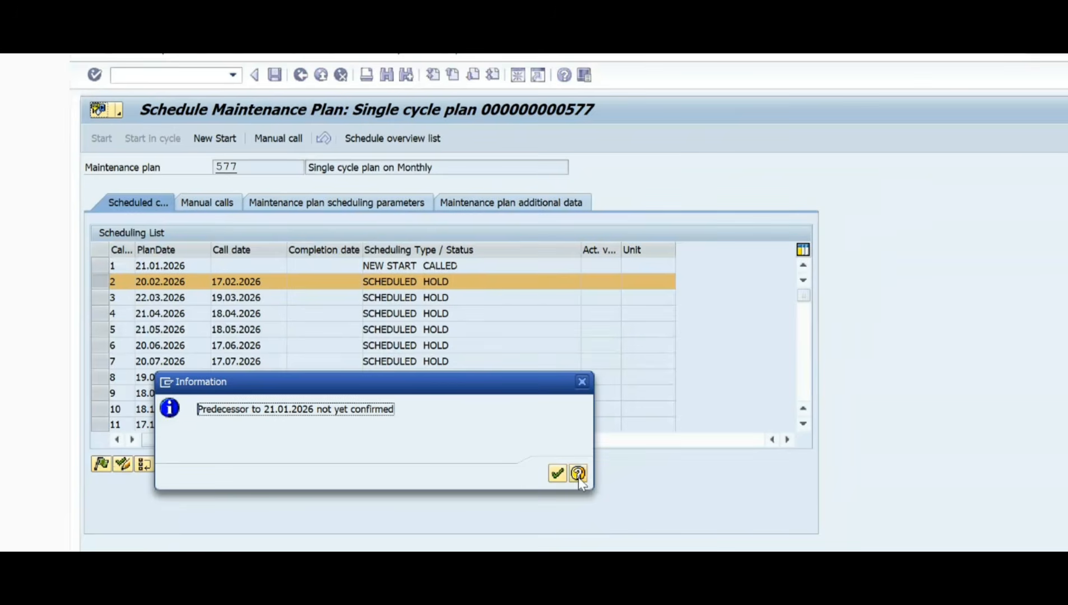
click(557, 475)
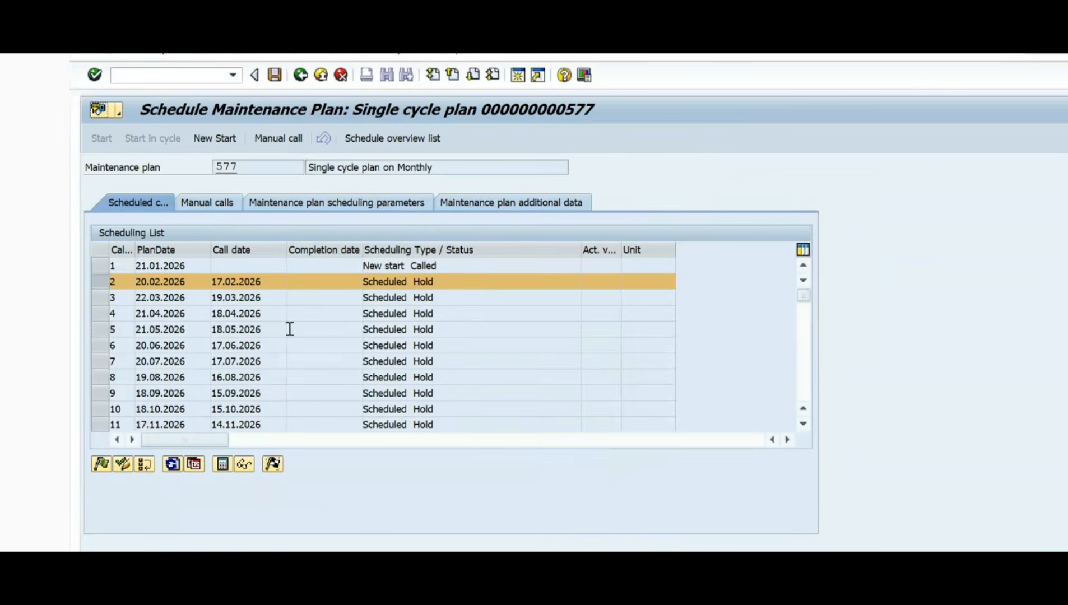
click(272, 284)
drag(271, 284, 161, 278)
drag(269, 285, 158, 282)
drag(277, 286, 170, 282)
click(274, 284)
Step: Complete call 1 in the scheduling list with completion date 22.12.2025 and save the plan
click(101, 278)
click(101, 264)
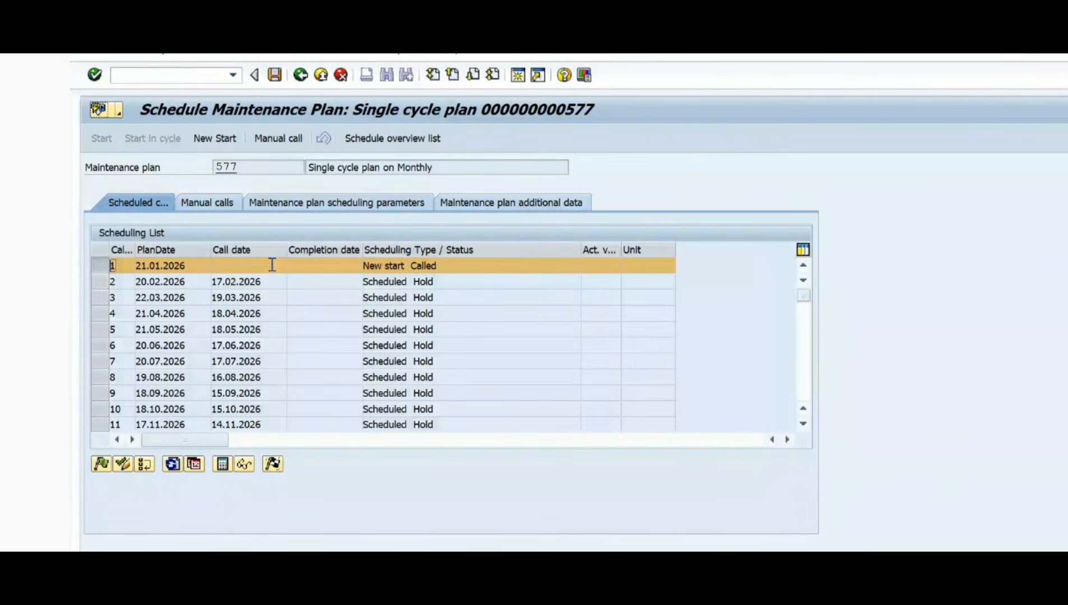
click(273, 464)
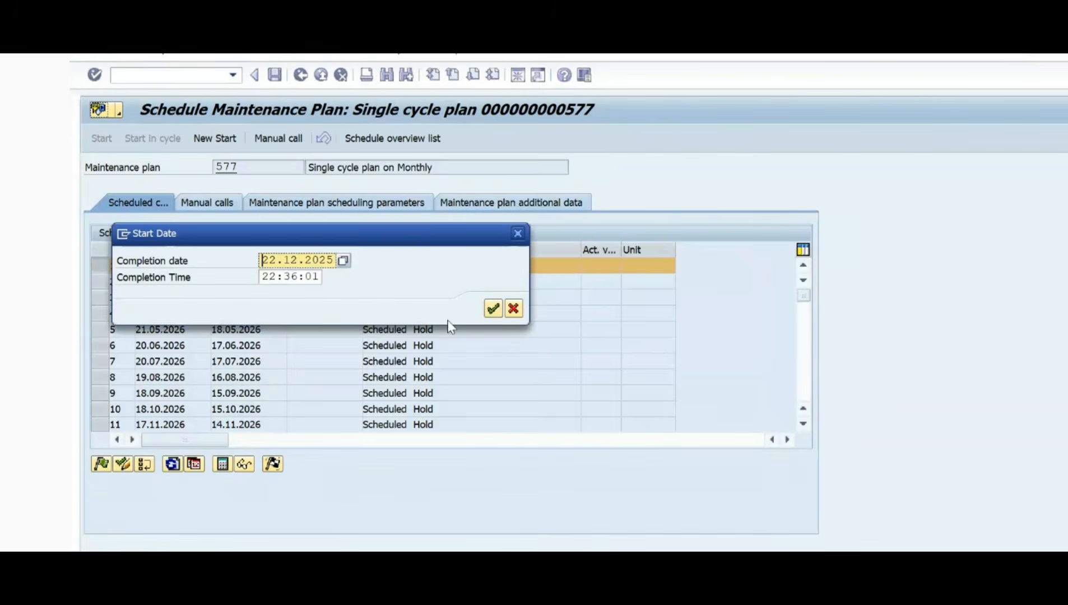
drag(297, 234, 555, 227)
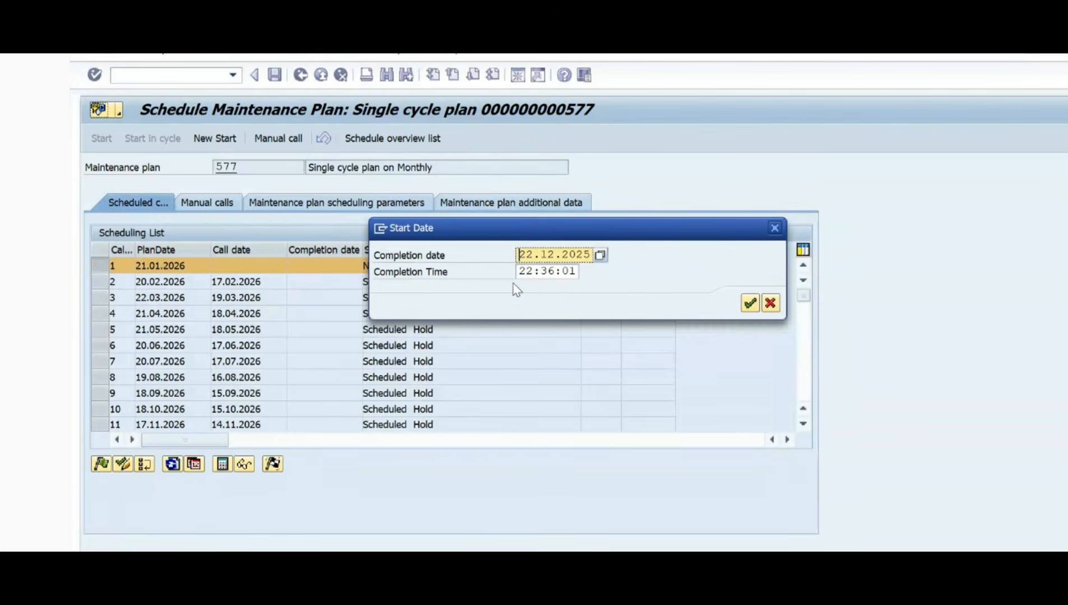
click(751, 303)
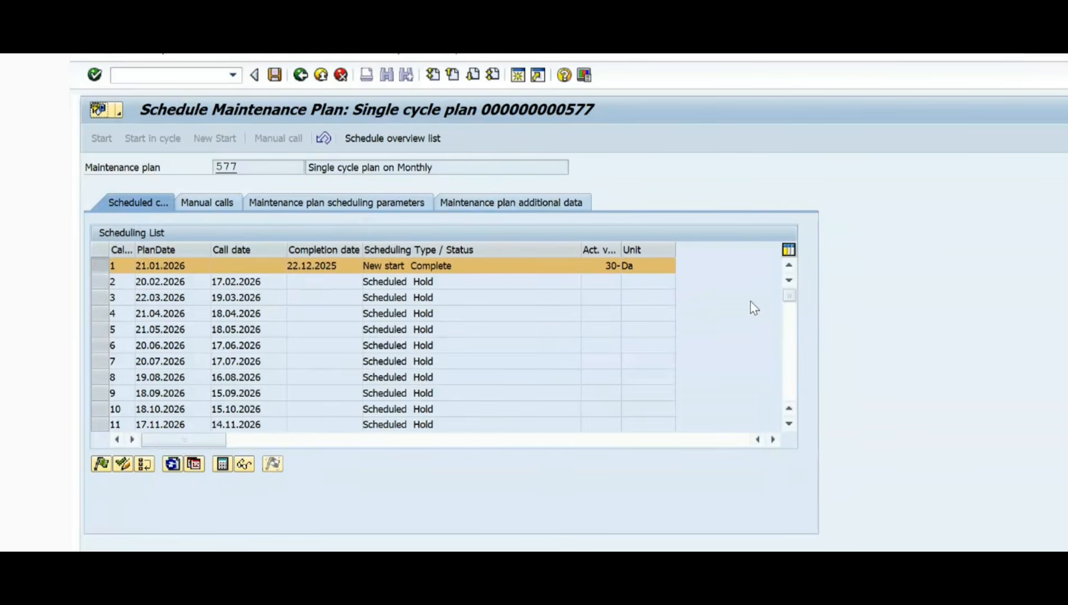
click(345, 269)
click(275, 75)
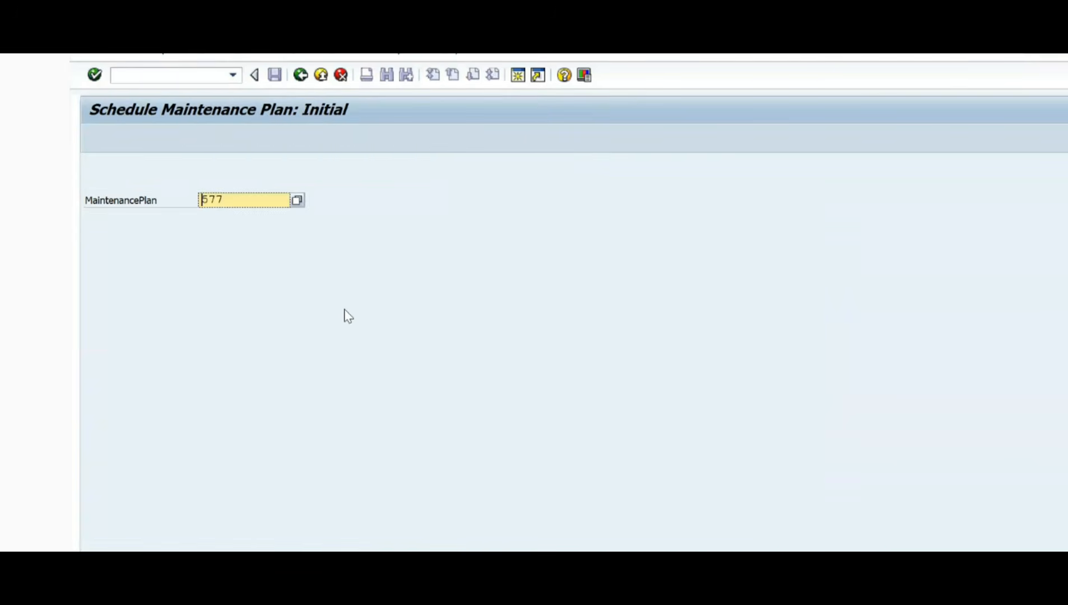
Step: Reopen plan 577 for scheduling and release call 2, planned for 20.02.2026
key(Return)
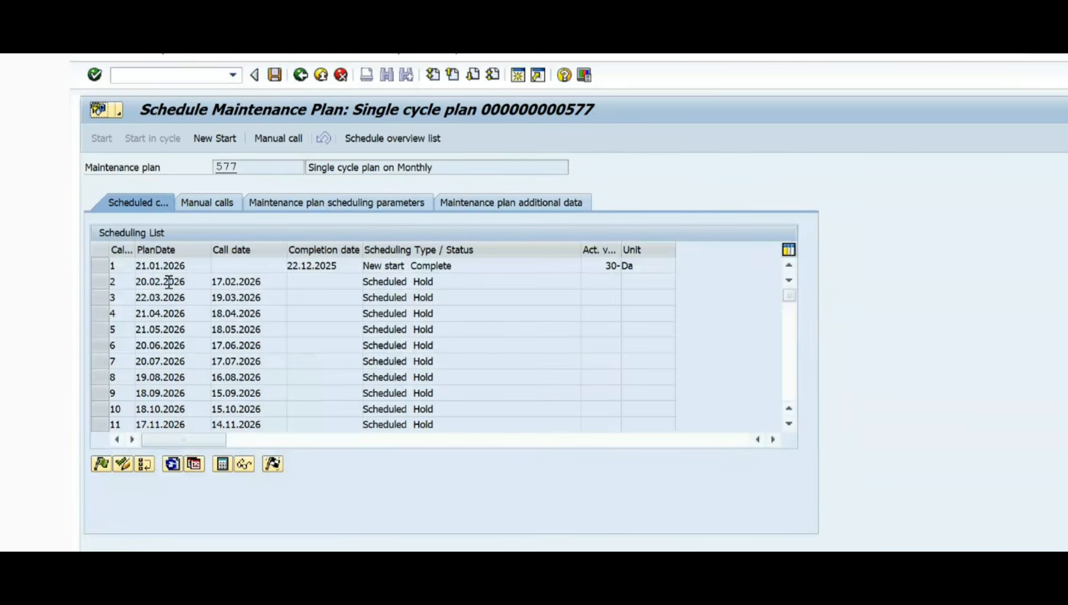
click(102, 282)
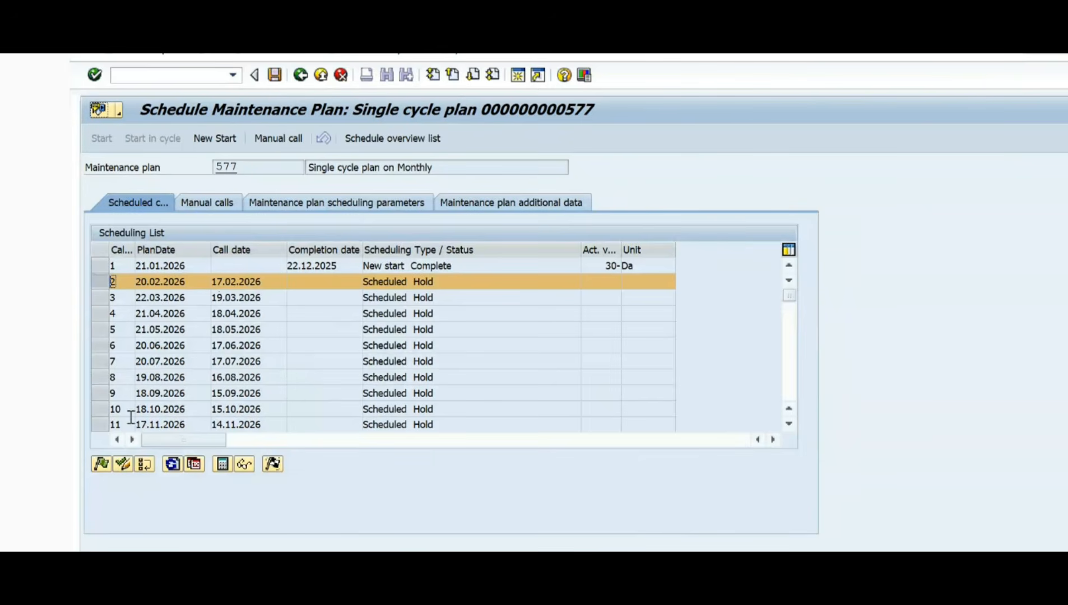
click(101, 464)
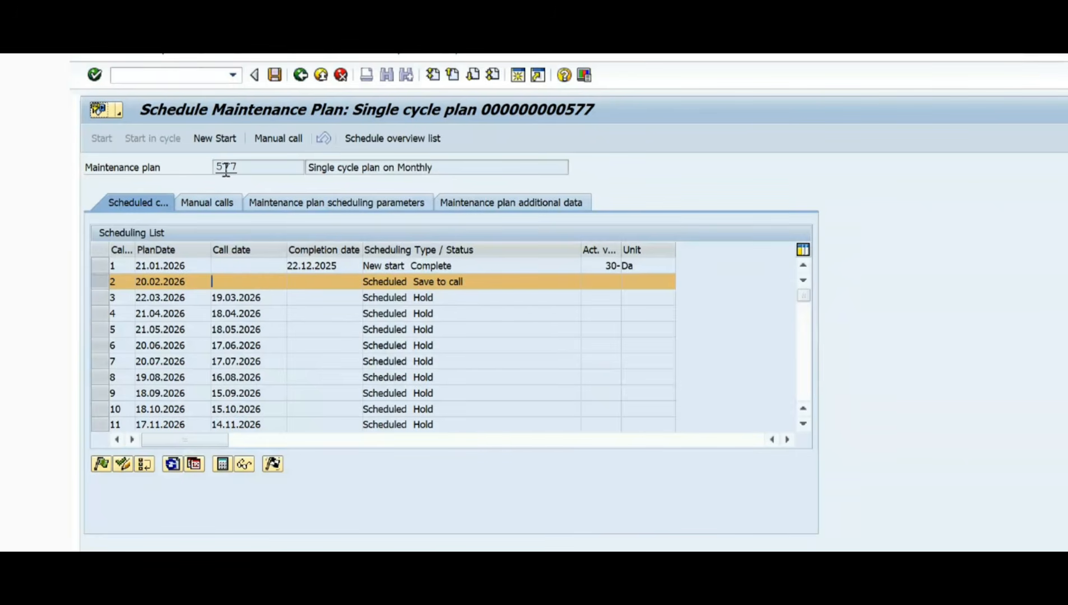
key(alt+Tab)
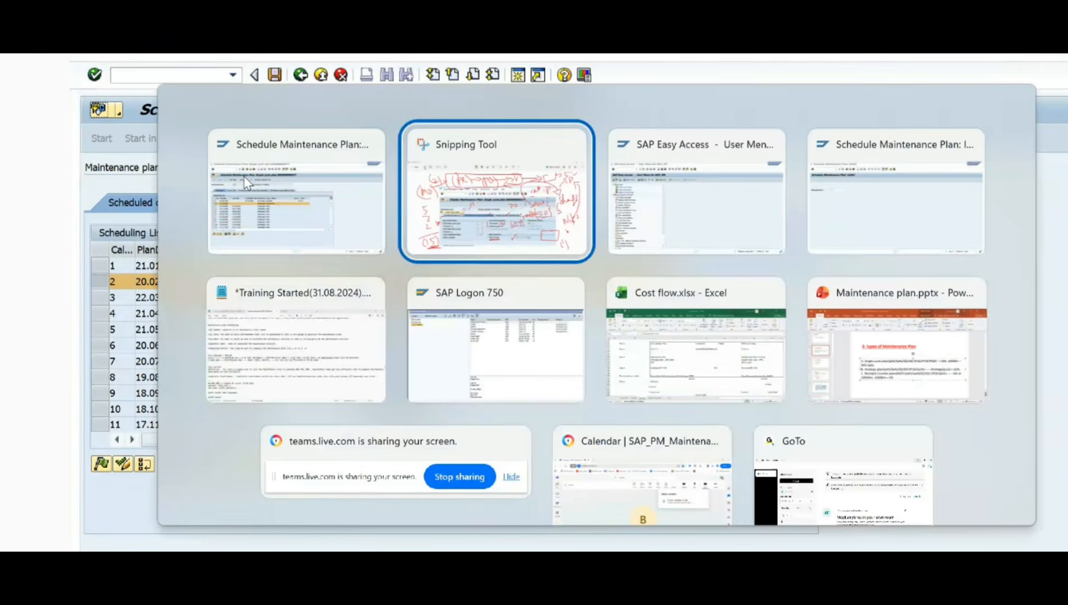
key(alt+Tab)
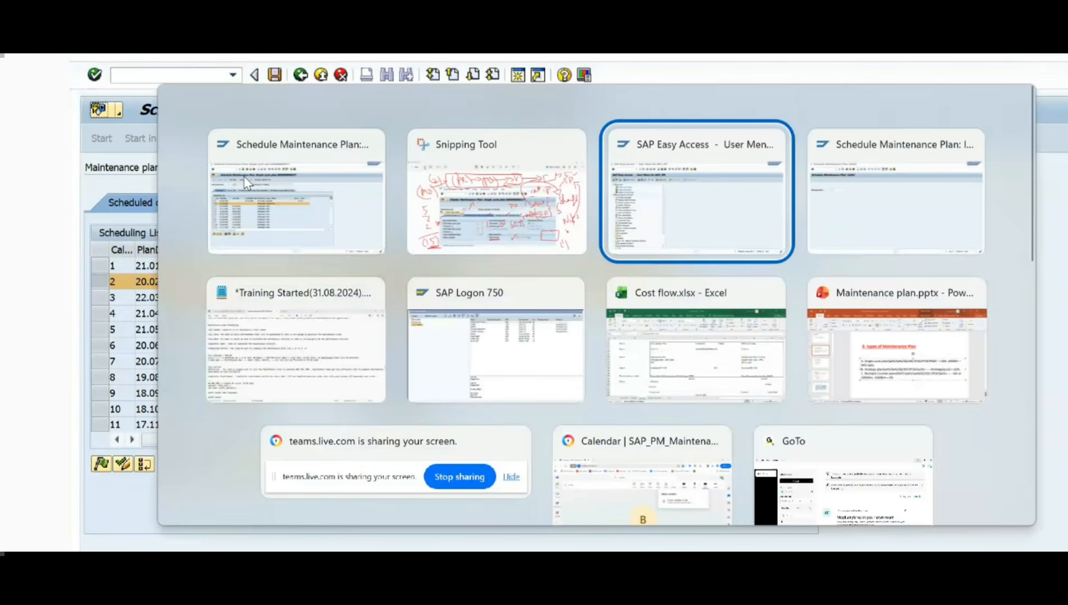
click(336, 193)
key(alt)
click(336, 168)
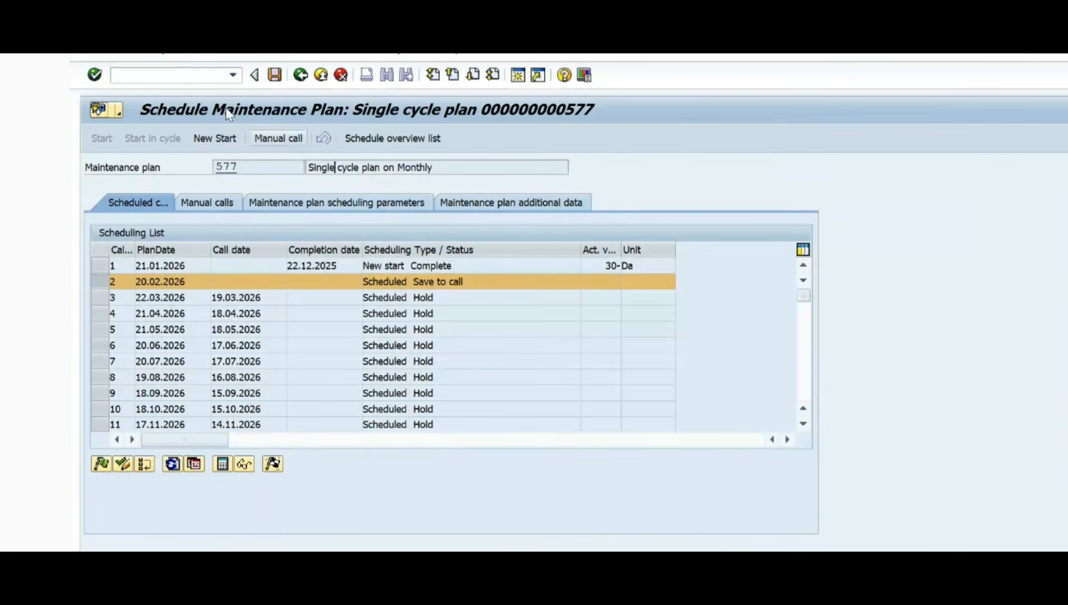
Step: Check the call horizon and scheduling period in plan 577's scheduling parameters and return to its scheduling list
double_click(225, 168)
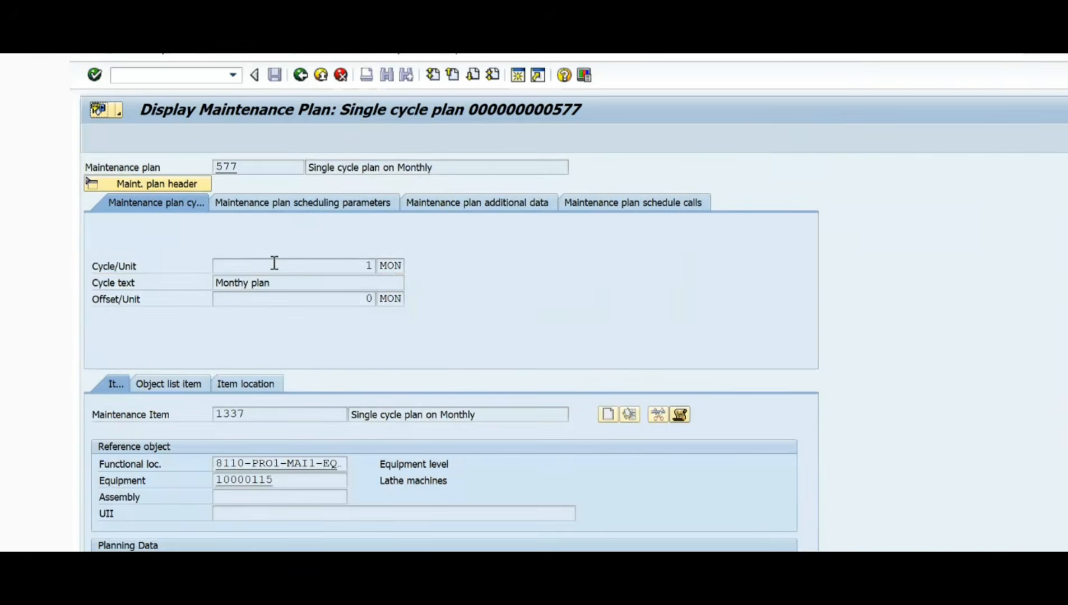
click(299, 205)
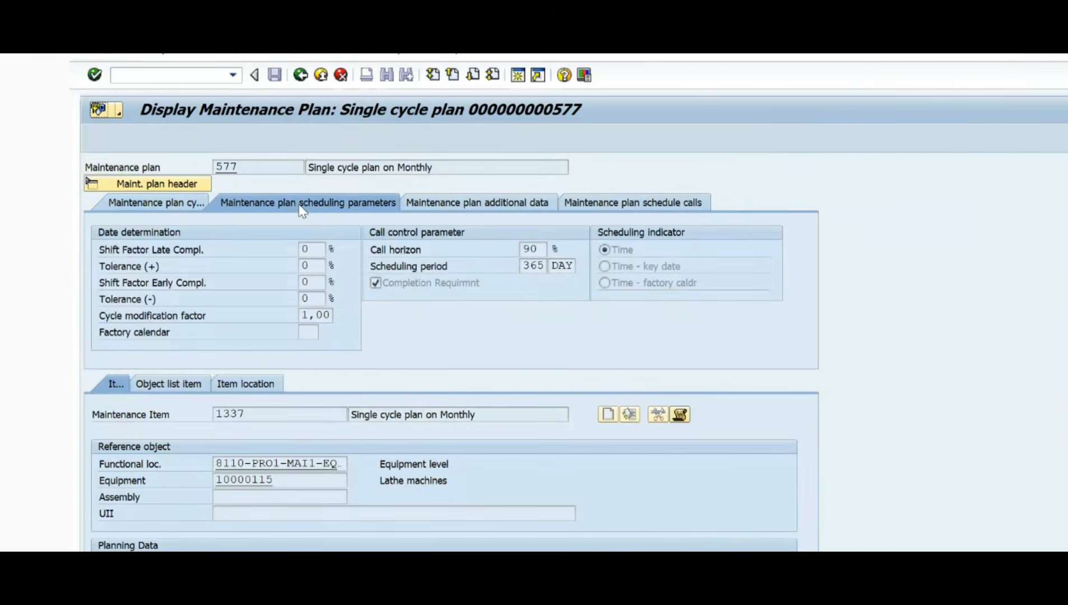
double_click(522, 249)
double_click(522, 266)
click(301, 75)
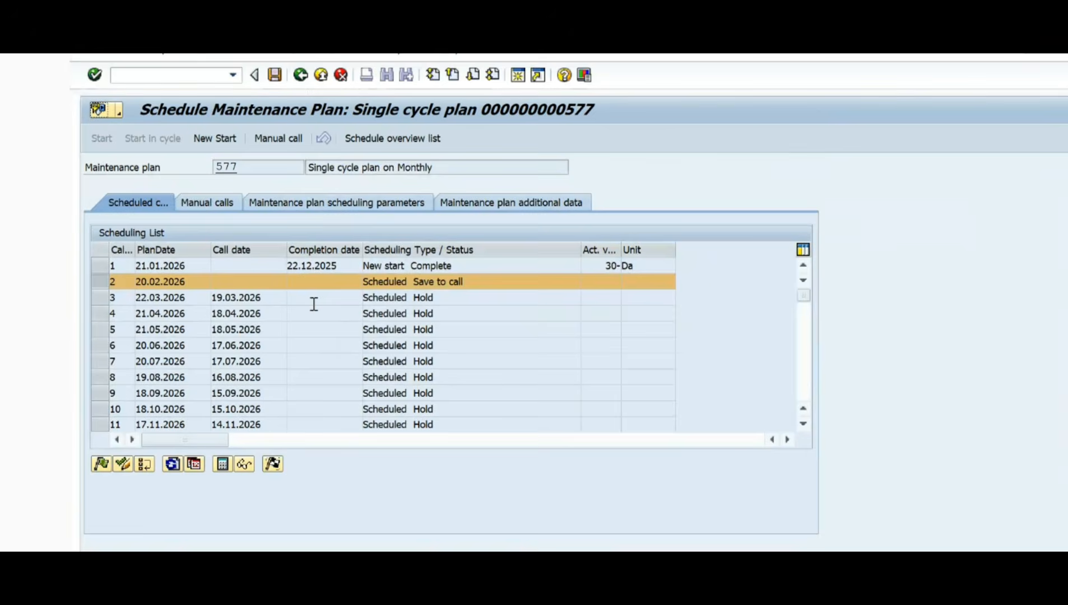
Step: Glance at the training notes, switch to Snipping Tool and erase all mark-ups from the plan 577 screenshot
key(alt+Tab)
key(alt+Tab)
key(alt+Tab)
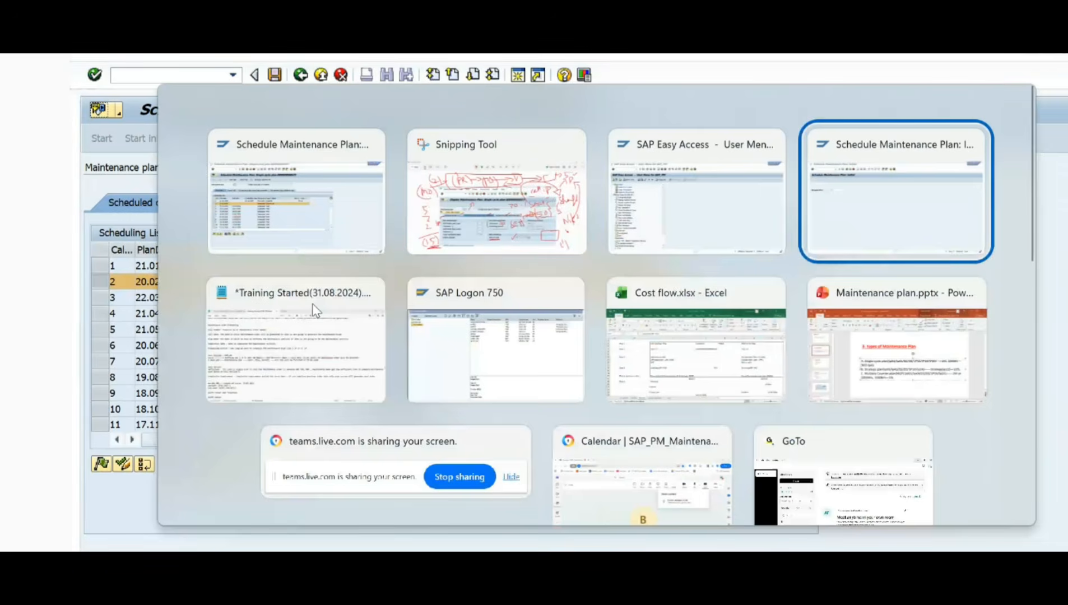
click(316, 310)
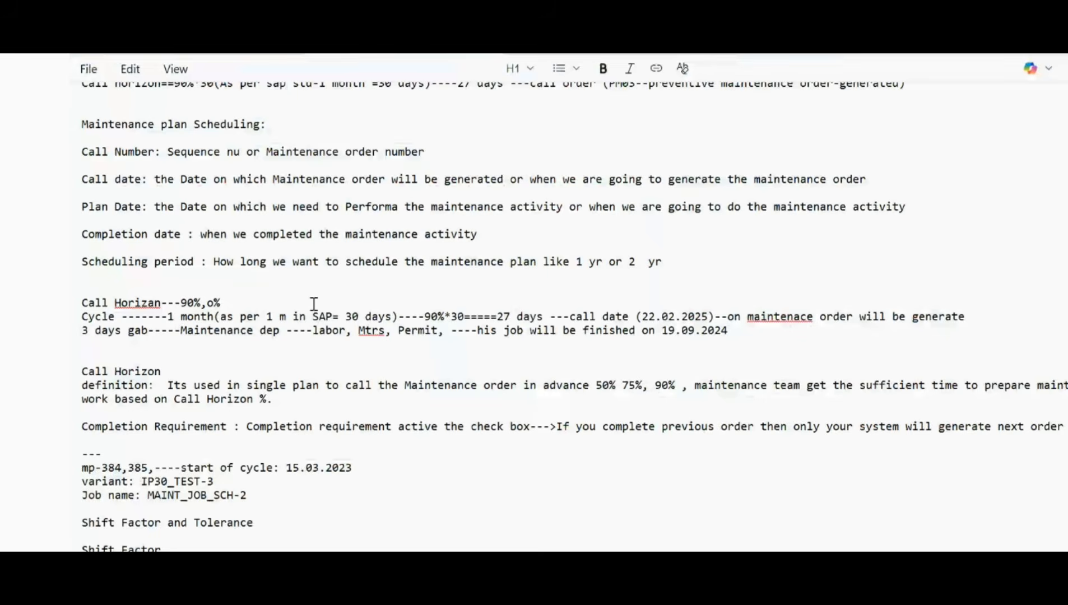
key(alt+Tab)
key(alt+Tab)
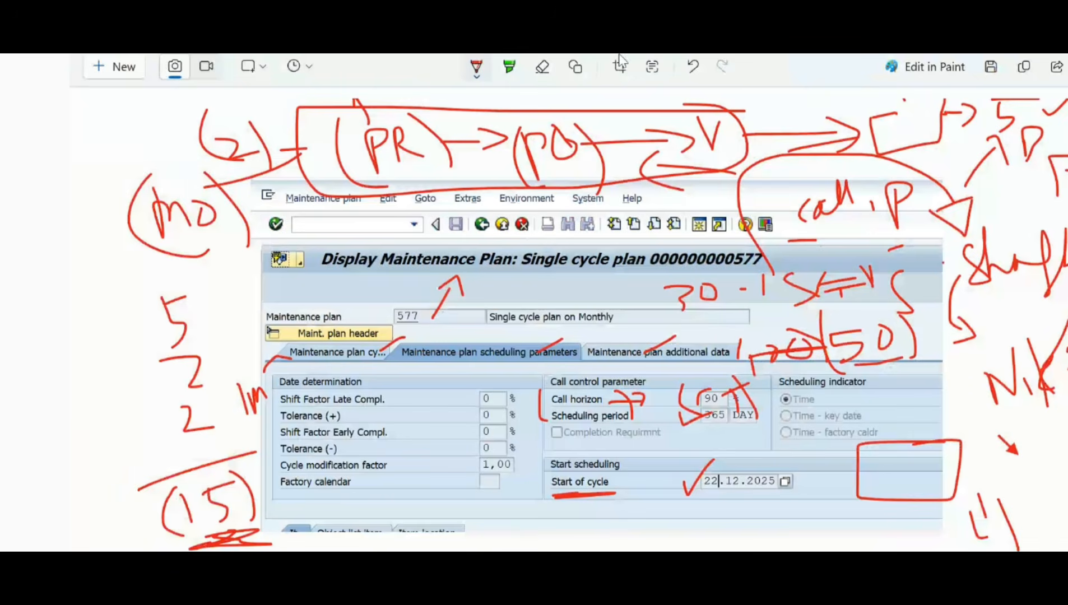
click(544, 67)
click(544, 79)
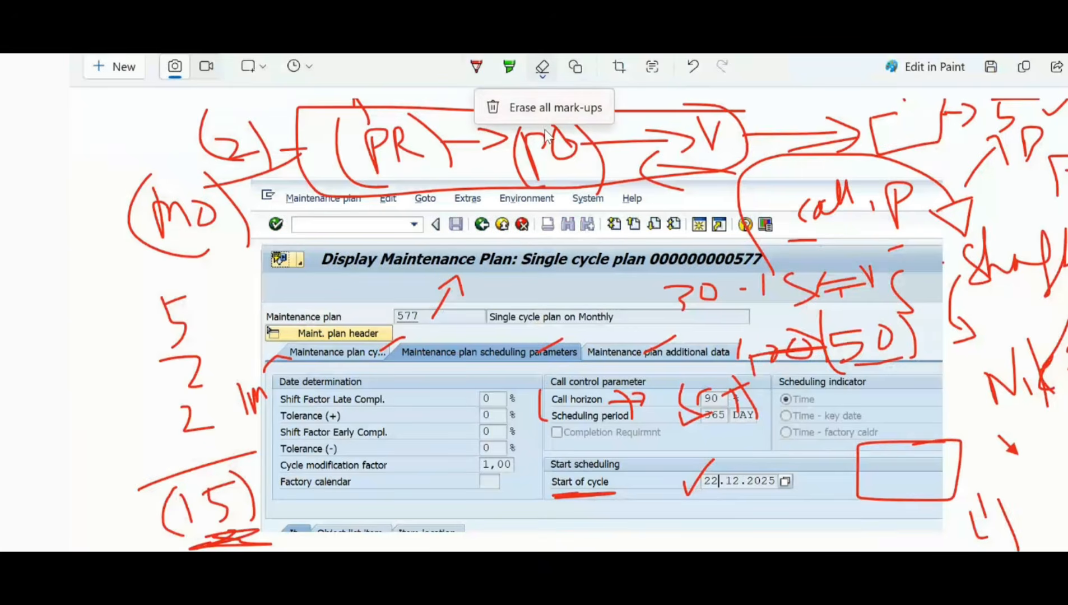
click(541, 110)
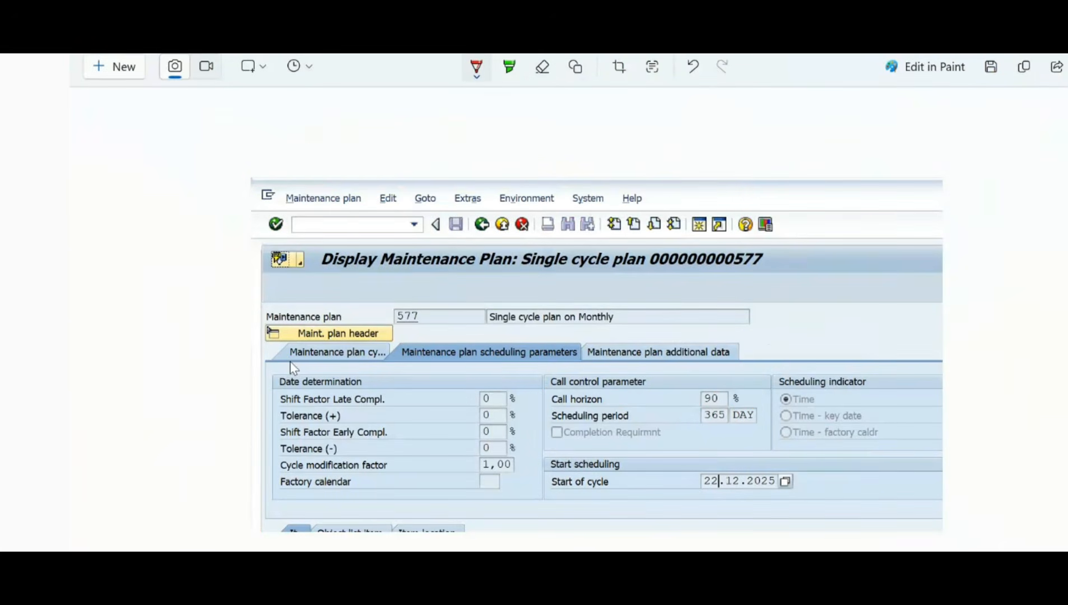
Step: Annotate the screenshot with a "2" below the cycle tab, underline Call horizon, mark its 90% value and underline the start-of-cycle date
mouse_move(245, 381)
mouse_down()
mouse_move(245, 399)
mouse_move(262, 396)
mouse_up()
drag(557, 409, 586, 408)
drag(724, 396, 755, 364)
drag(687, 495, 770, 495)
mouse_move(707, 512)
mouse_down()
mouse_move(717, 525)
mouse_move(740, 524)
mouse_up()
drag(738, 509, 743, 533)
Step: Handwrite the questions "P1 = ?" and "C = ?" for the plan and call dates across the screenshot's upper area
drag(808, 209, 816, 232)
drag(891, 253, 905, 215)
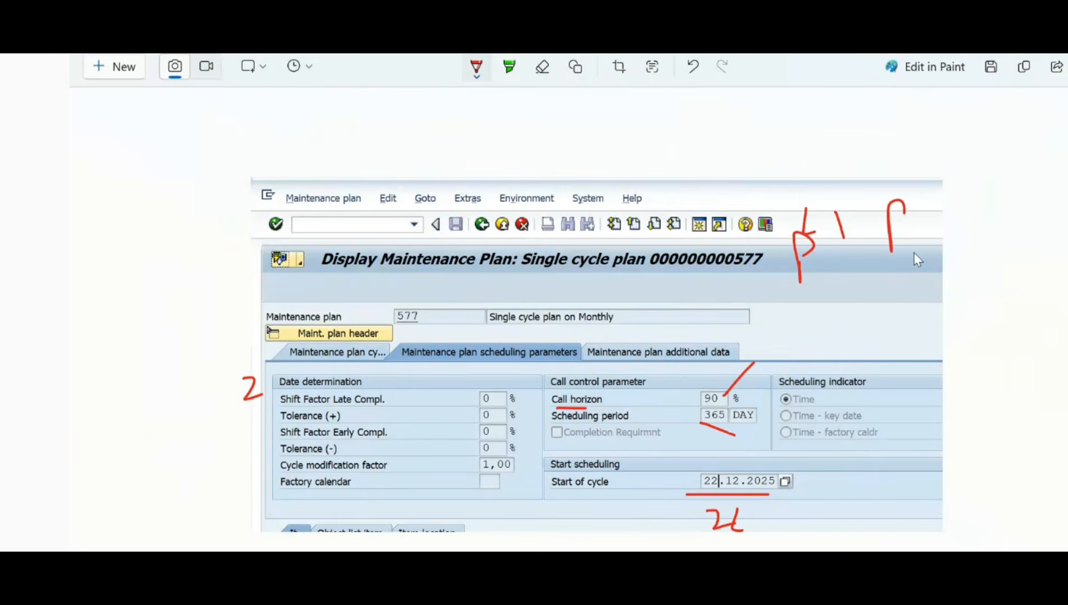
mouse_move(919, 247)
mouse_down()
mouse_move(938, 283)
mouse_move(953, 257)
mouse_up()
click(921, 292)
drag(936, 277, 949, 272)
drag(778, 275, 789, 271)
mouse_move(784, 289)
mouse_down()
mouse_move(800, 282)
mouse_move(755, 301)
mouse_up()
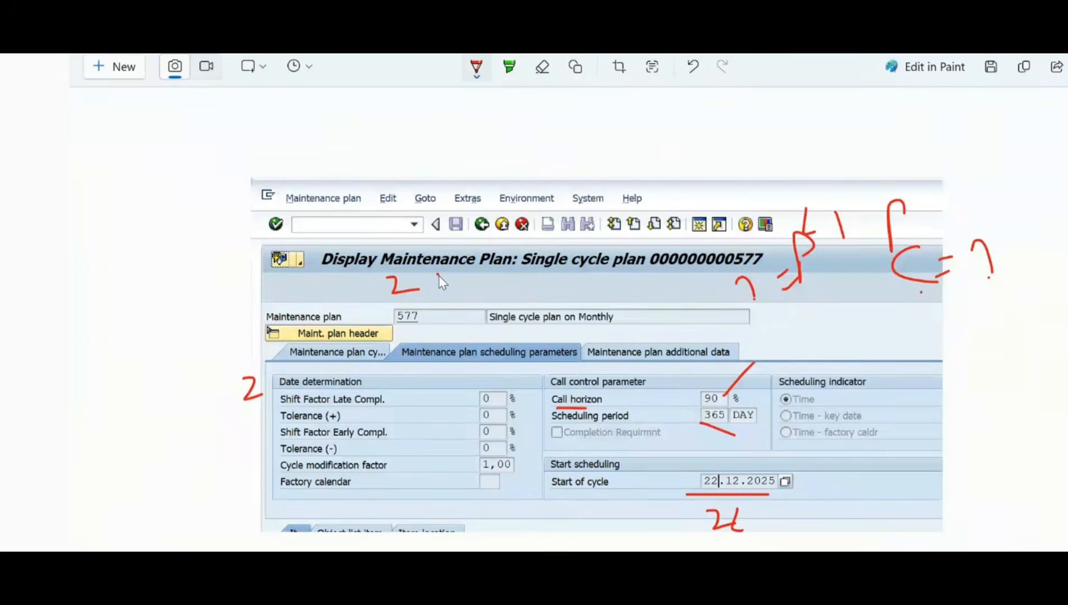
Step: Handwrite the calculation "2 m = 60x90%" with its underlined result 54 on the screenshot, and draw an arrow from 54 toward the call date
mouse_move(438, 274)
mouse_down()
mouse_move(439, 284)
mouse_move(495, 274)
mouse_up()
drag(478, 292, 500, 289)
drag(525, 262, 526, 311)
drag(571, 280, 589, 315)
mouse_move(628, 273)
mouse_down()
mouse_move(612, 294)
mouse_move(632, 324)
mouse_up()
drag(663, 284, 660, 310)
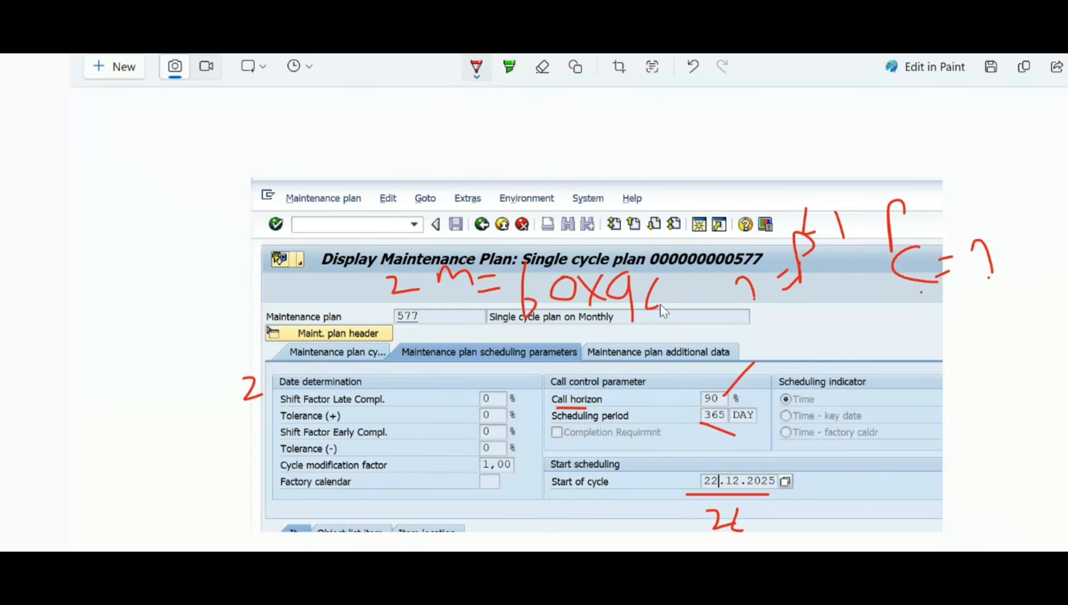
drag(707, 277, 685, 317)
click(682, 292)
click(713, 299)
mouse_move(455, 366)
mouse_down()
mouse_move(457, 392)
mouse_move(499, 377)
mouse_move(505, 395)
mouse_move(874, 299)
mouse_move(952, 301)
mouse_move(898, 335)
mouse_up()
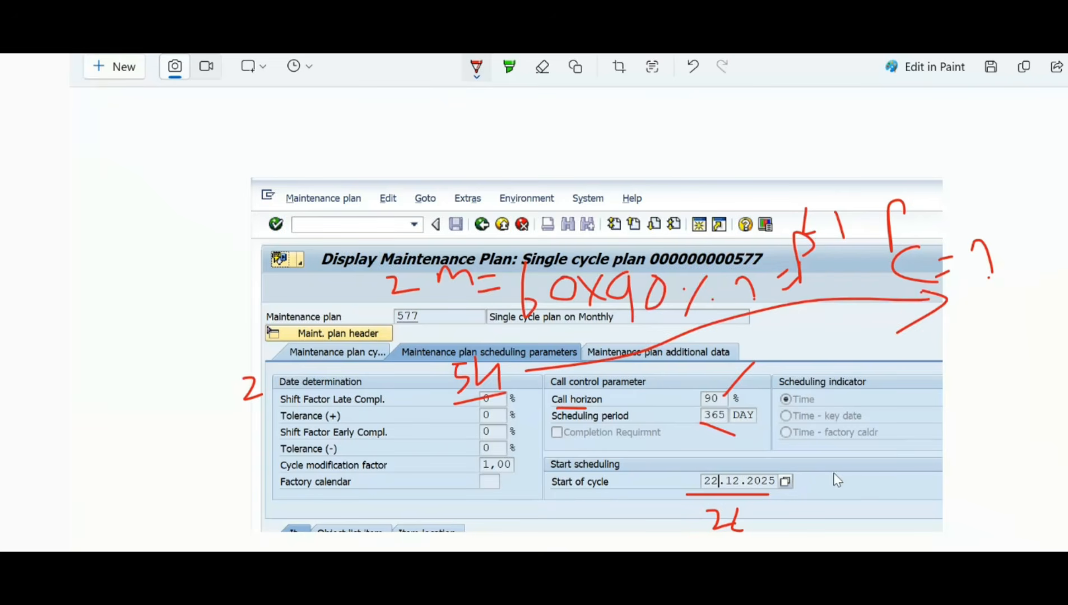
Step: Write "23" beside the start-of-cycle date and count the call horizon days through January and February 2026 in the system calendar
drag(833, 475, 836, 503)
click(1062, 583)
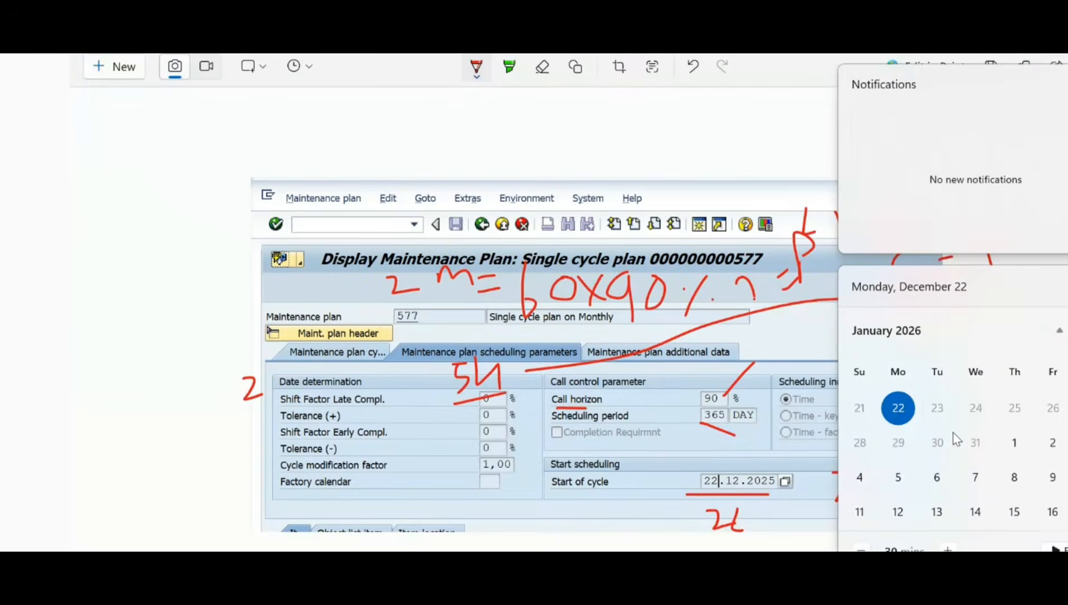
scroll(952, 443, down, 1)
scroll(863, 516, down, 1)
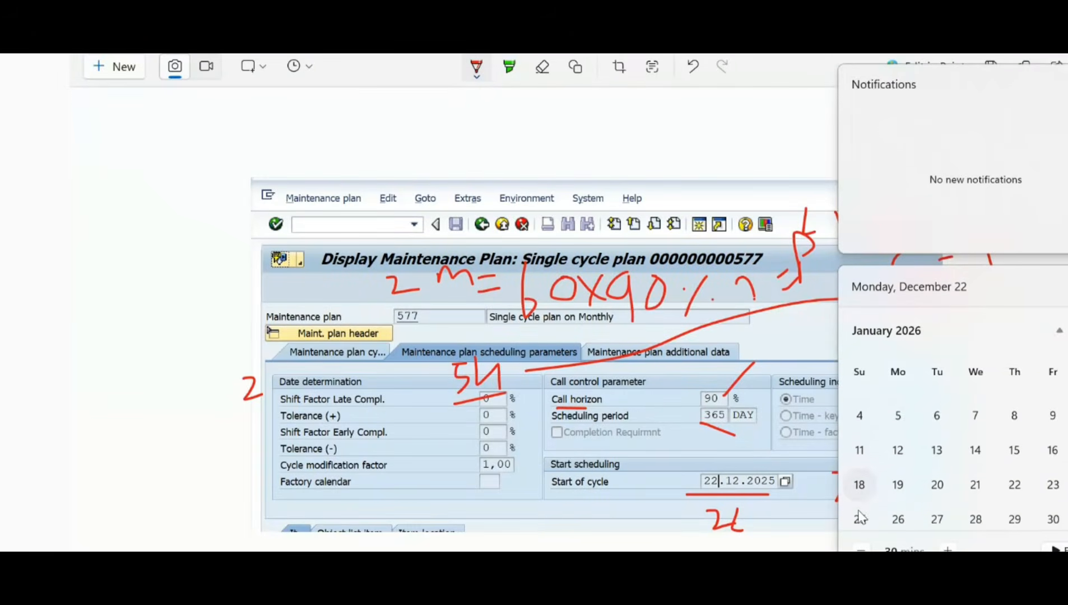
scroll(900, 504, down, 1)
scroll(902, 507, down, 1)
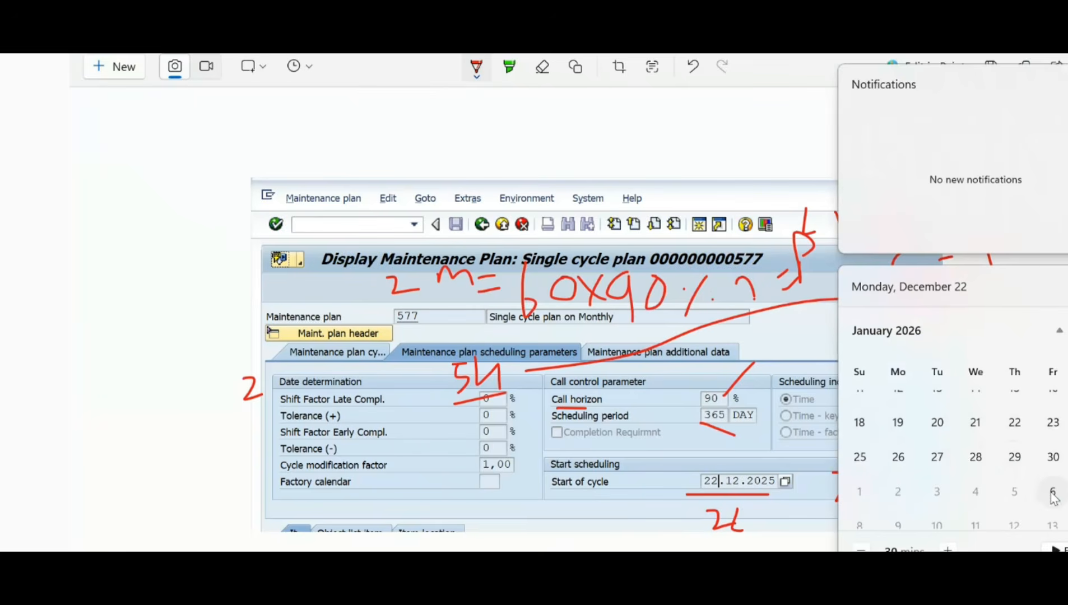
scroll(902, 504, down, 1)
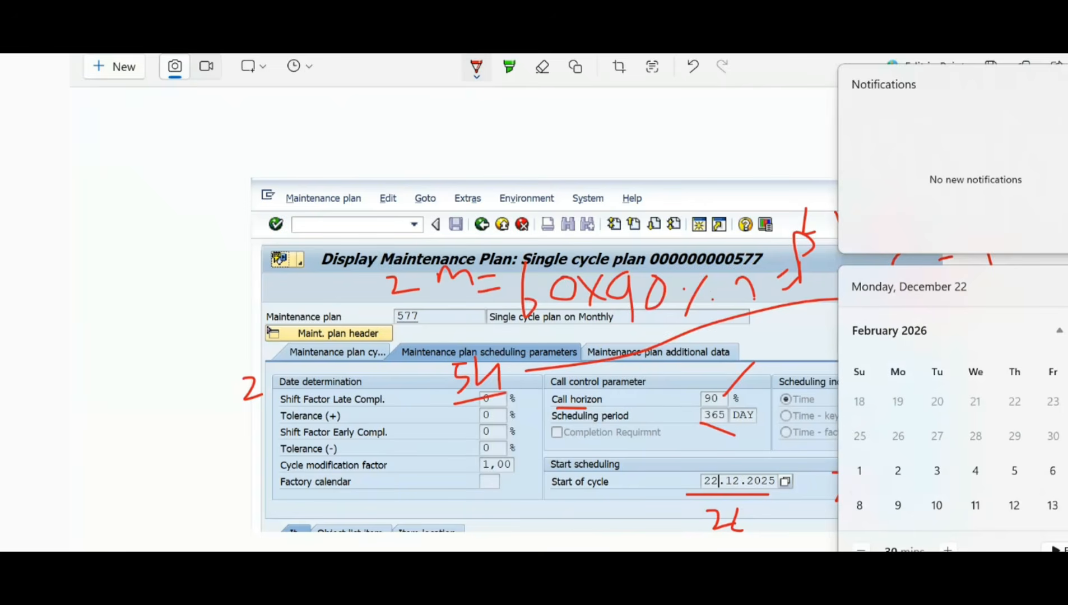
click(800, 338)
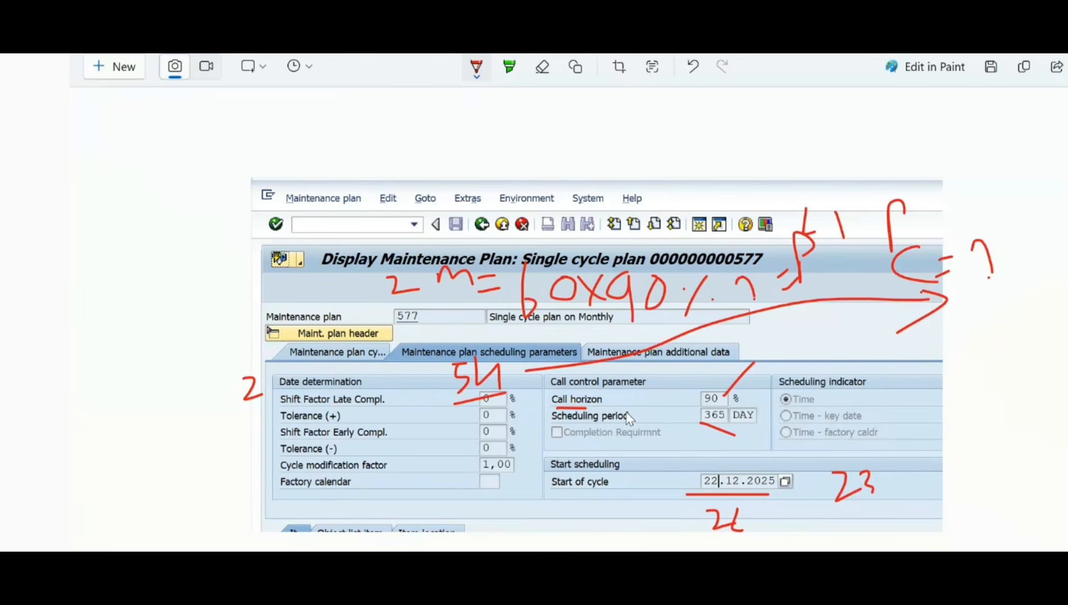
Step: Draw arrows below Completion Requirement and an underline beside Start of cycle, and switch to the training notes on maintenance plan scheduling
mouse_move(570, 444)
mouse_down()
mouse_move(664, 448)
mouse_move(657, 444)
mouse_up()
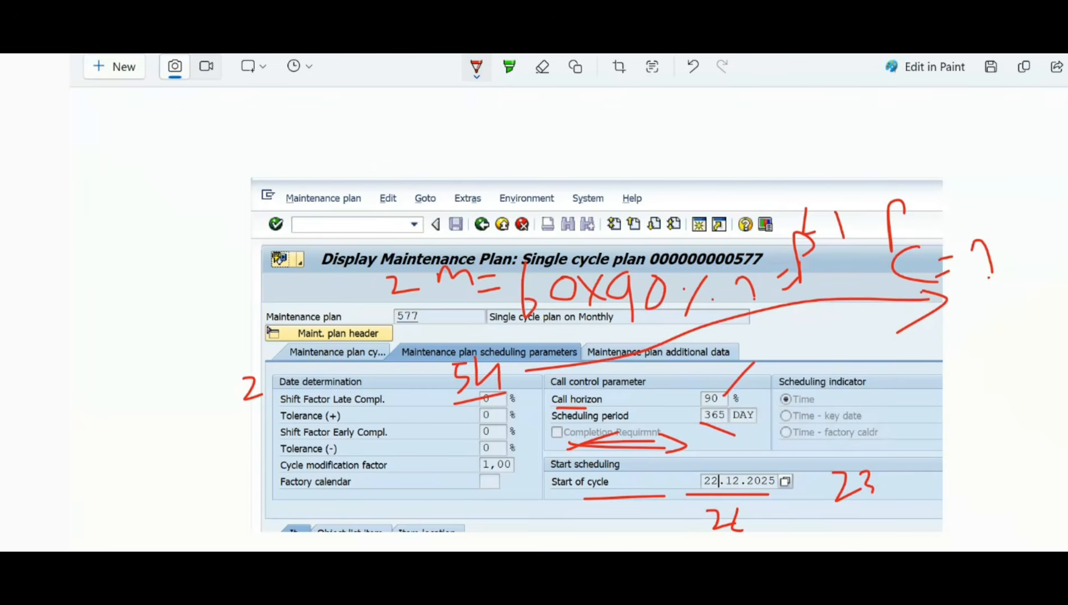
mouse_move(544, 599)
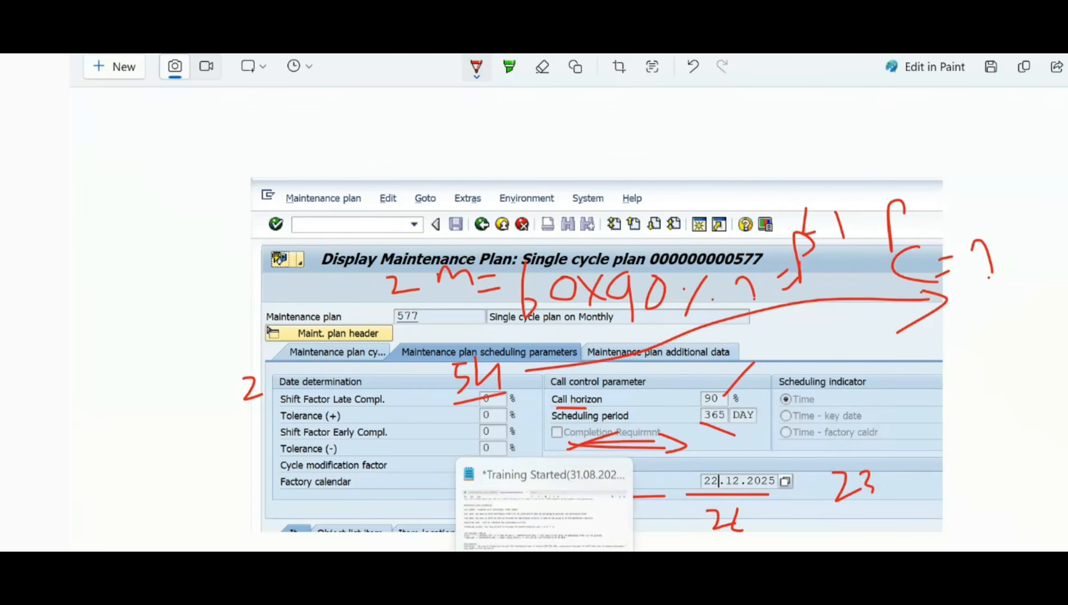
click(544, 599)
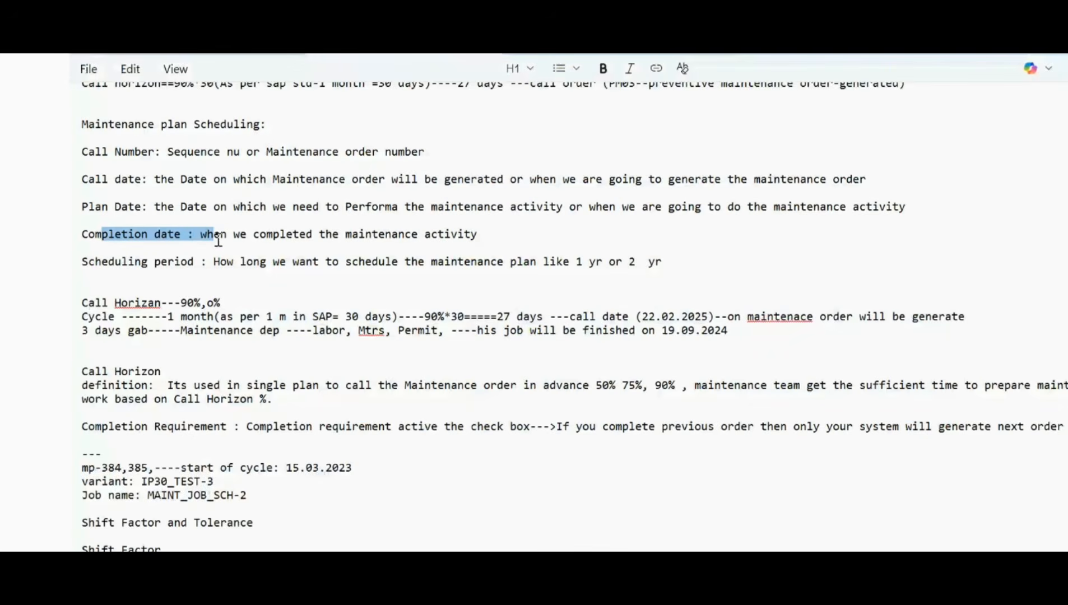